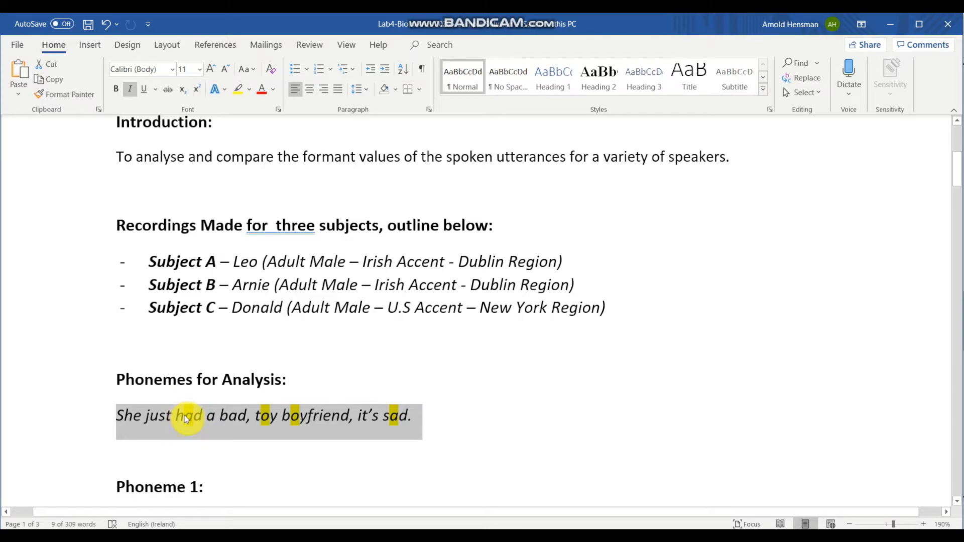
Look over the phrase and Phoneme 1 in the lab document, and switch to the Donald-Had project in Audacity
scroll(184, 415, "up", 1)
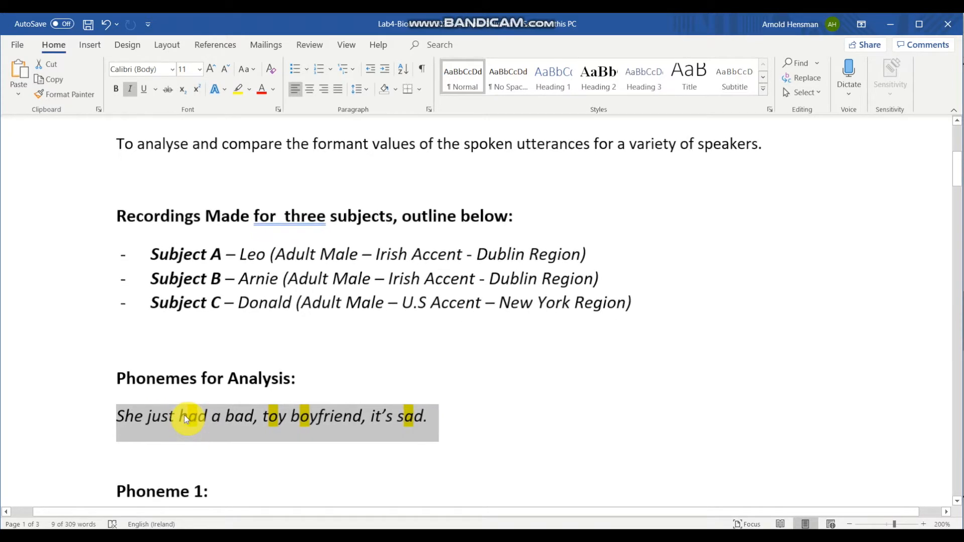
scroll(185, 415, "down", 2)
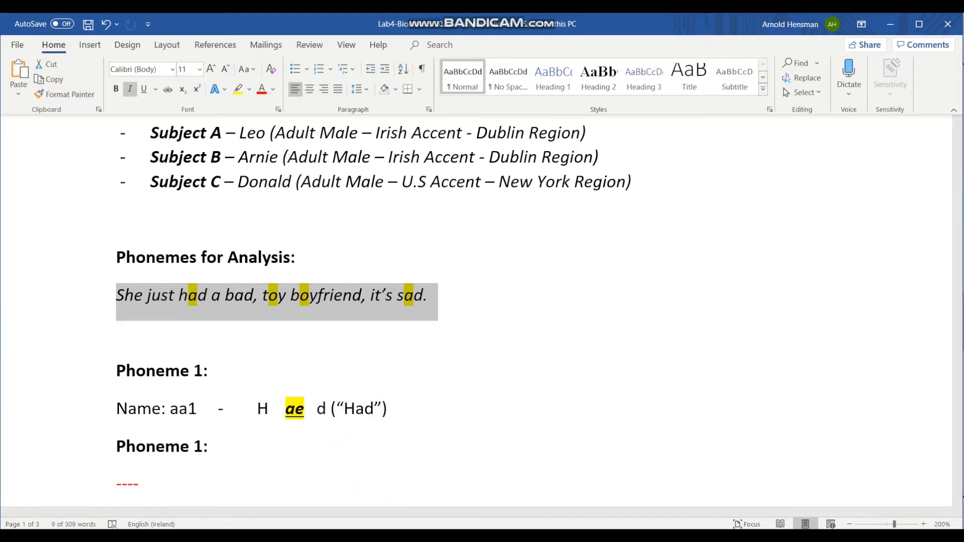
left_click(356, 538)
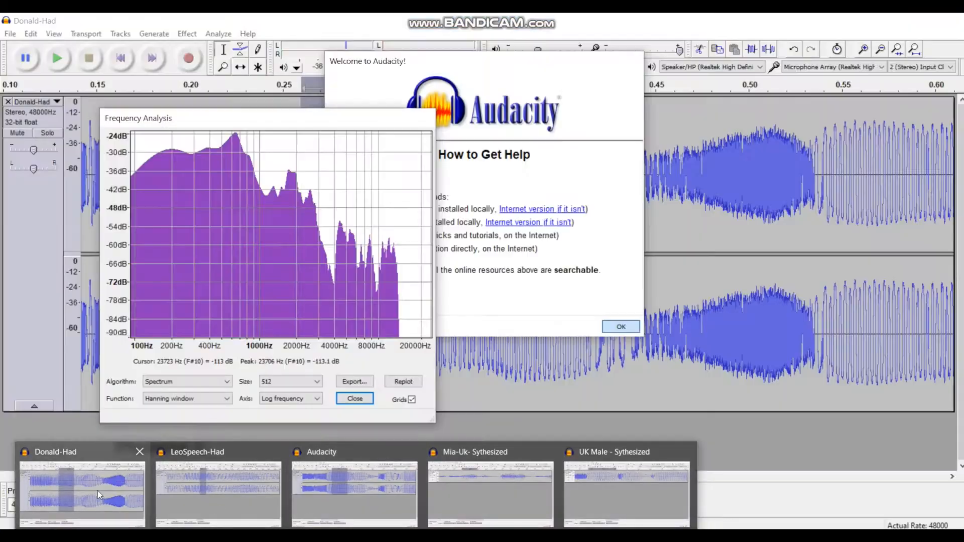
left_click(98, 490)
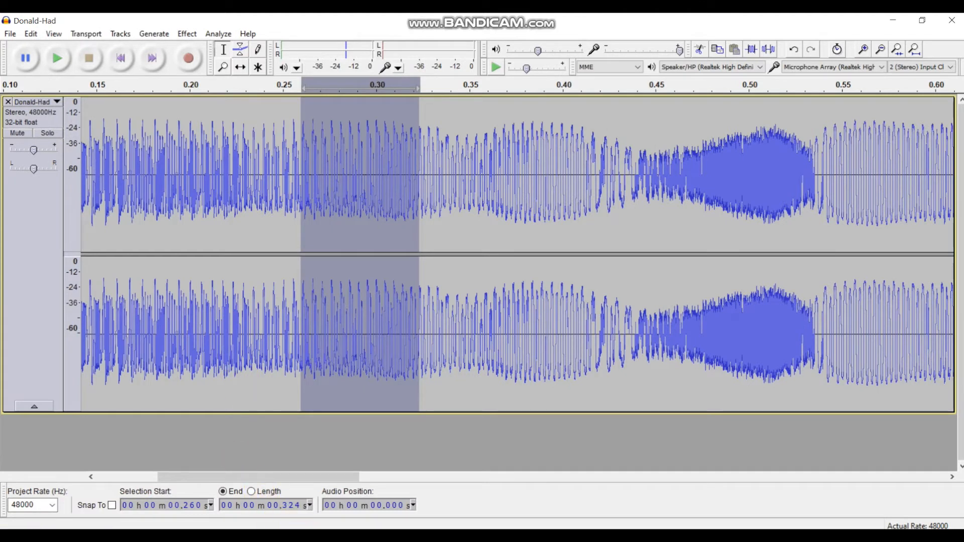
left_click(356, 538)
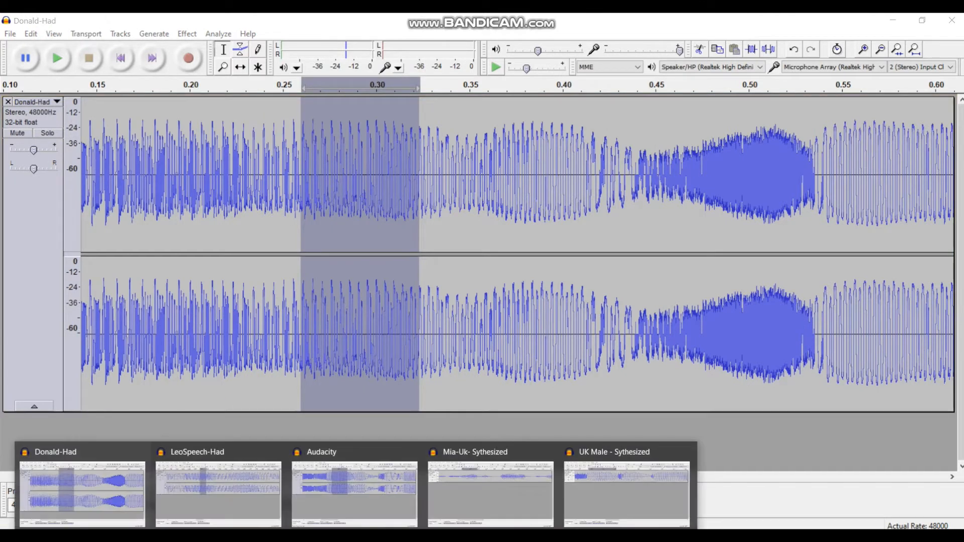
left_click(112, 496)
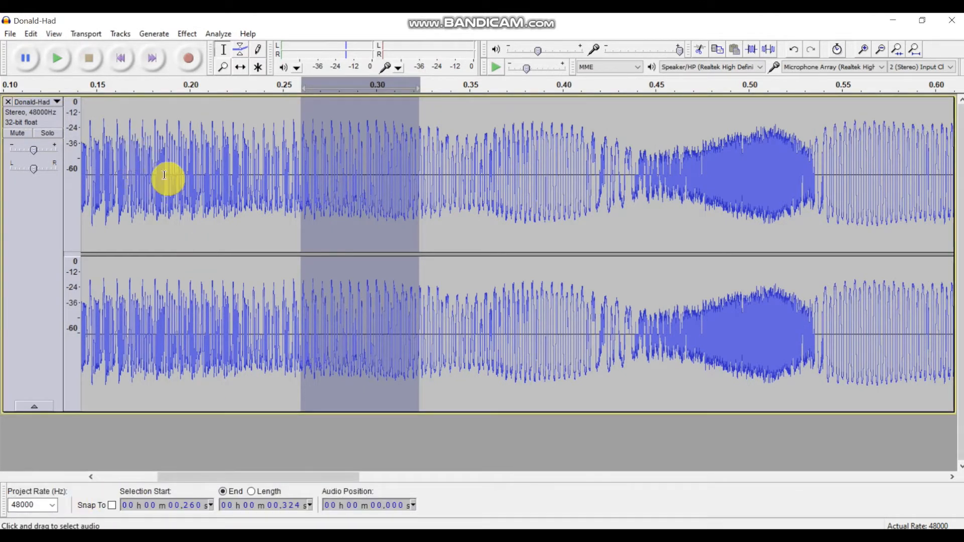
Show the whole Donald-Had track in Waveform view and play it from about 0.038 s
key("ctrl+3")
key("ctrl+3")
key("ctrl+3")
key("ctrl+3")
left_click(58, 101)
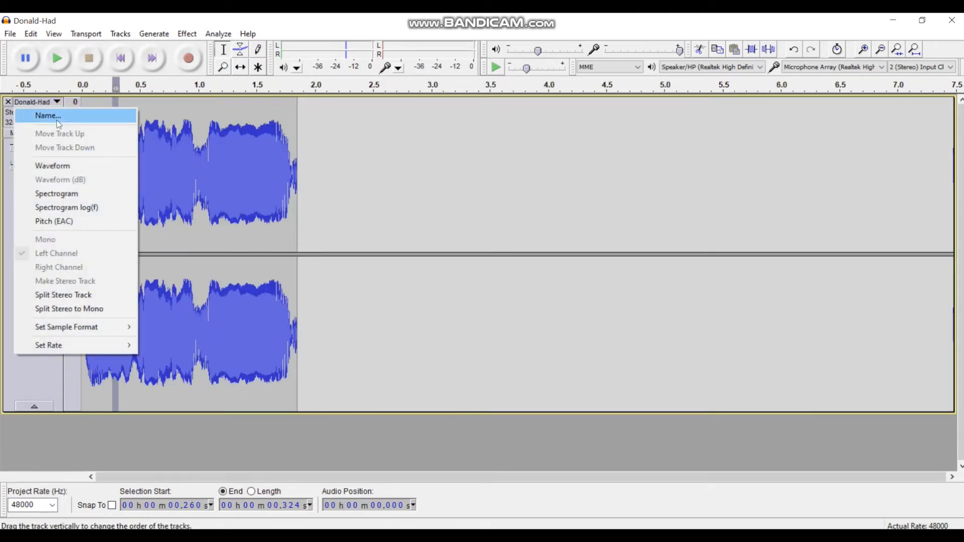
left_click(53, 166)
left_click(88, 118)
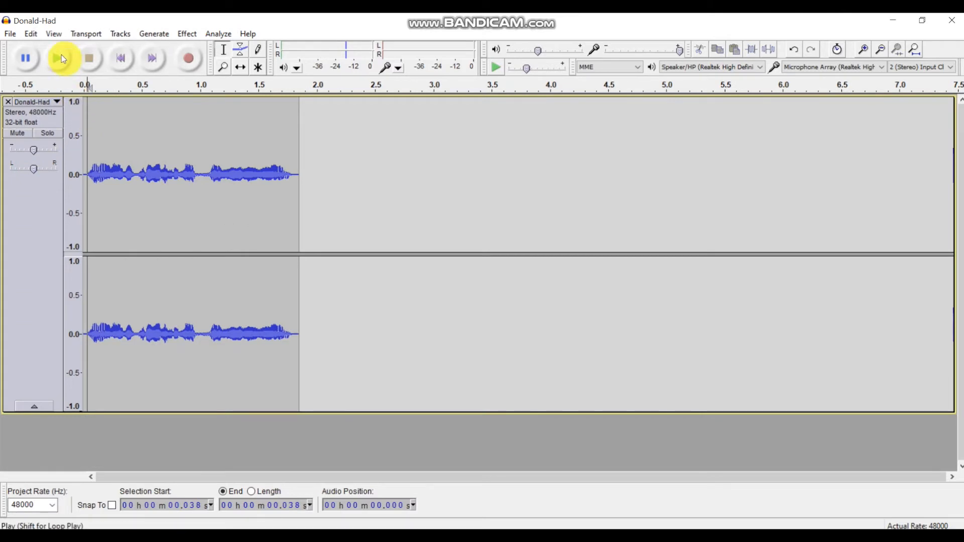
left_click(62, 59)
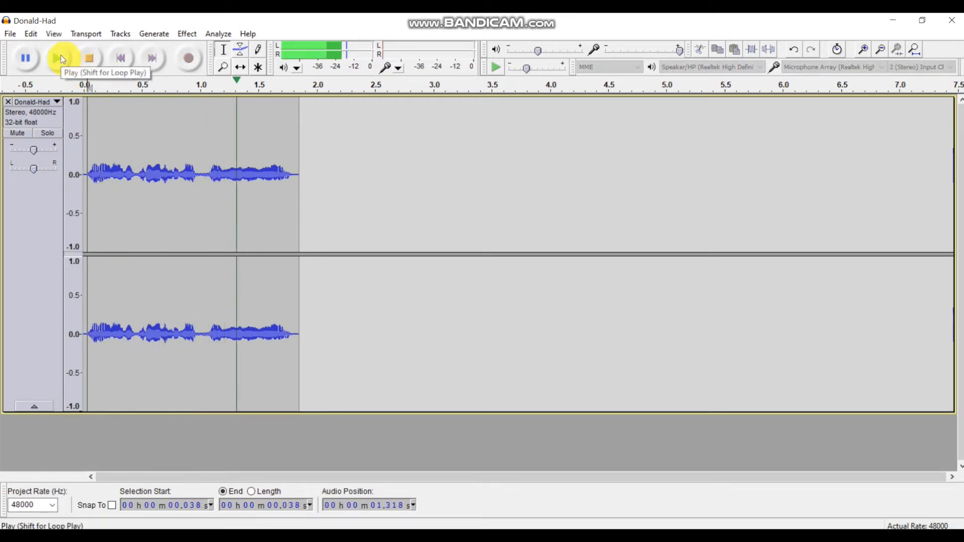
left_click(62, 57)
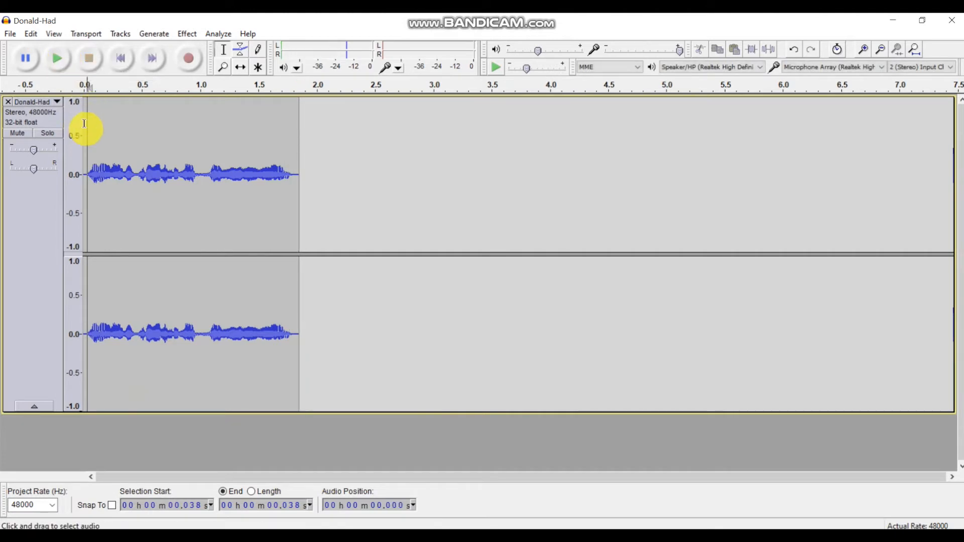
Set the track to Waveform (dB) view and play the recording from the cursor near its start
left_click(58, 103)
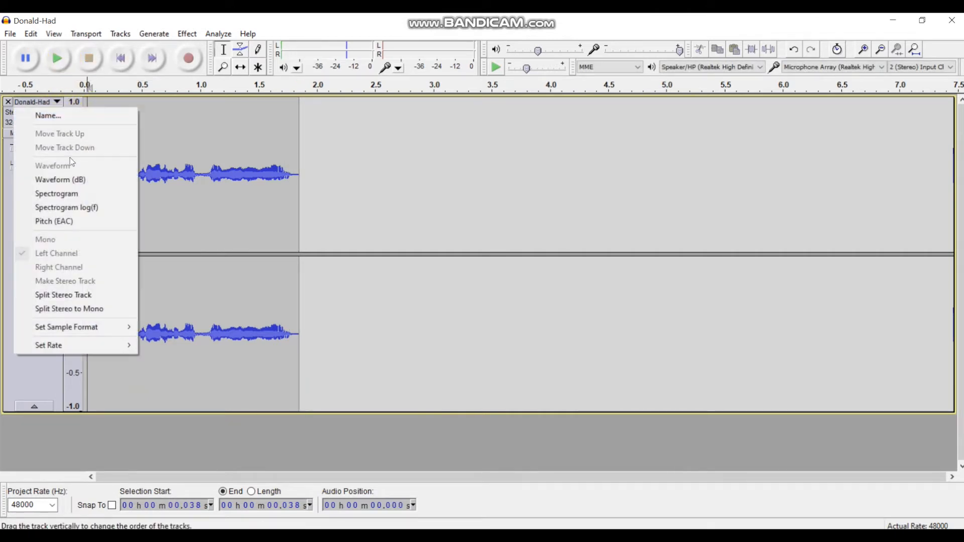
left_click(61, 180)
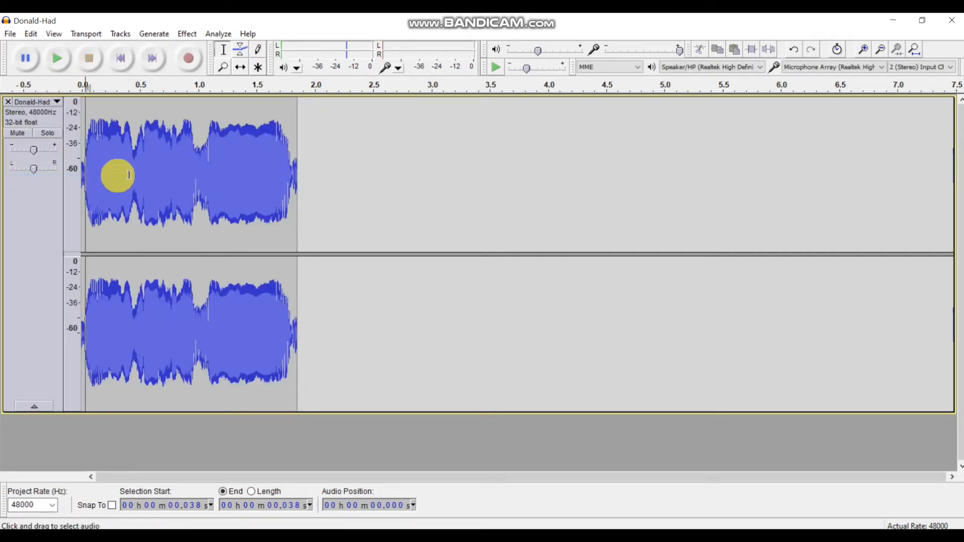
scroll(103, 188, "up", 1)
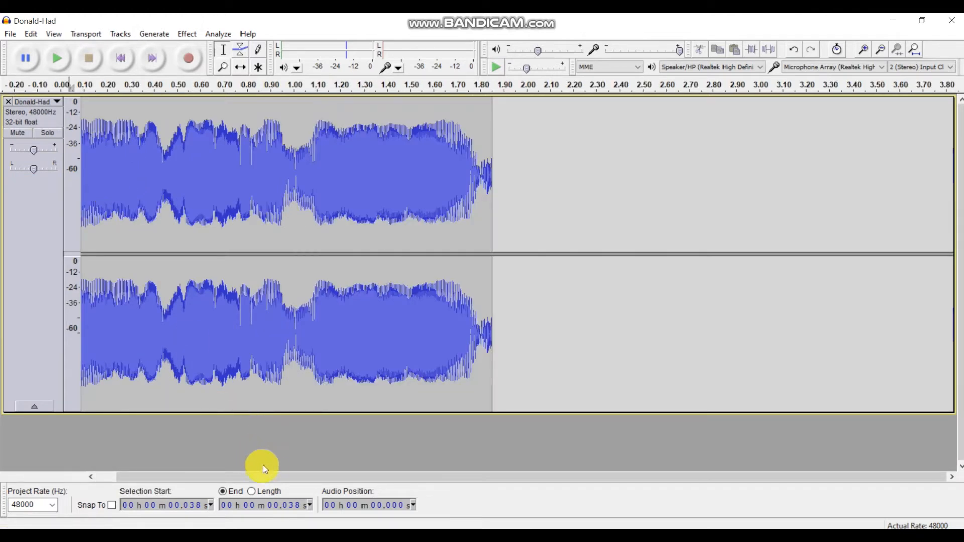
left_click_drag(275, 477, 219, 477)
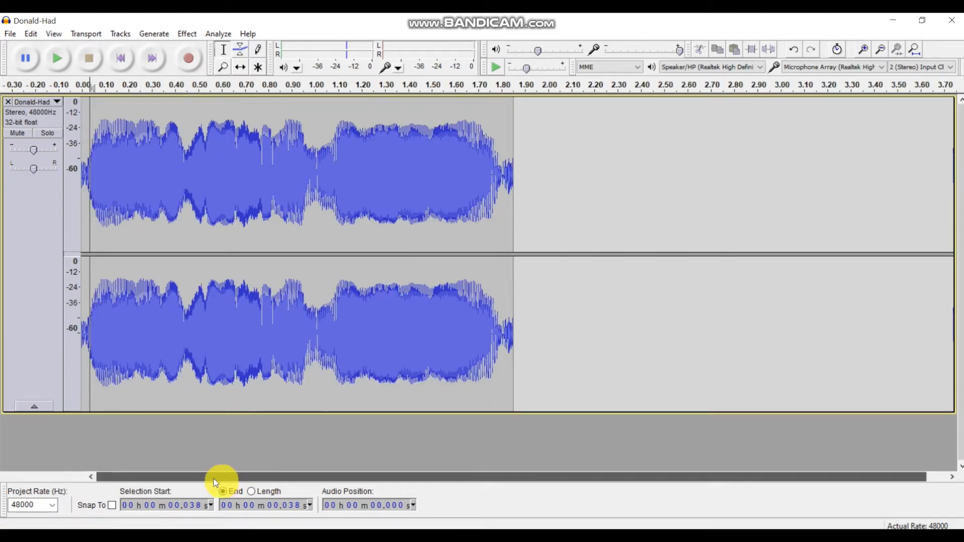
left_click(59, 58)
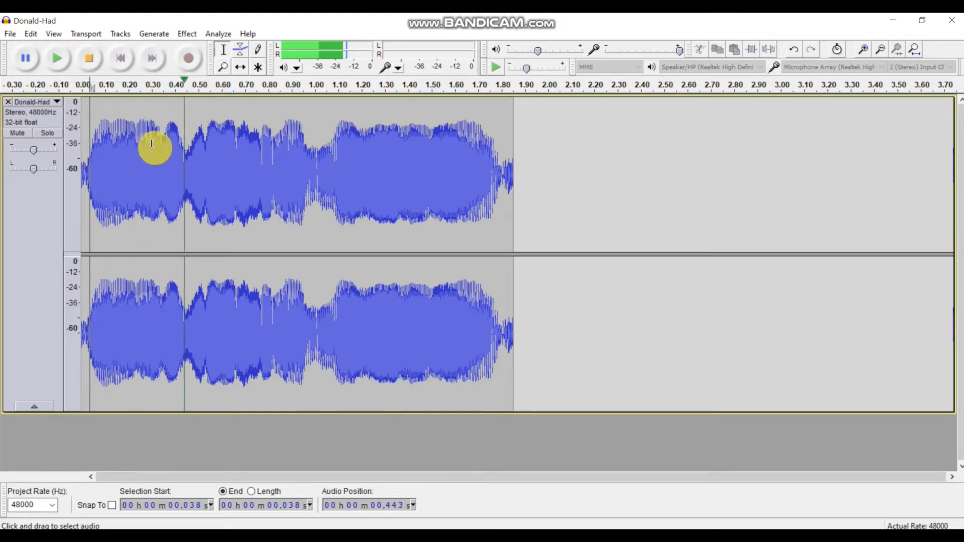
left_click(60, 58)
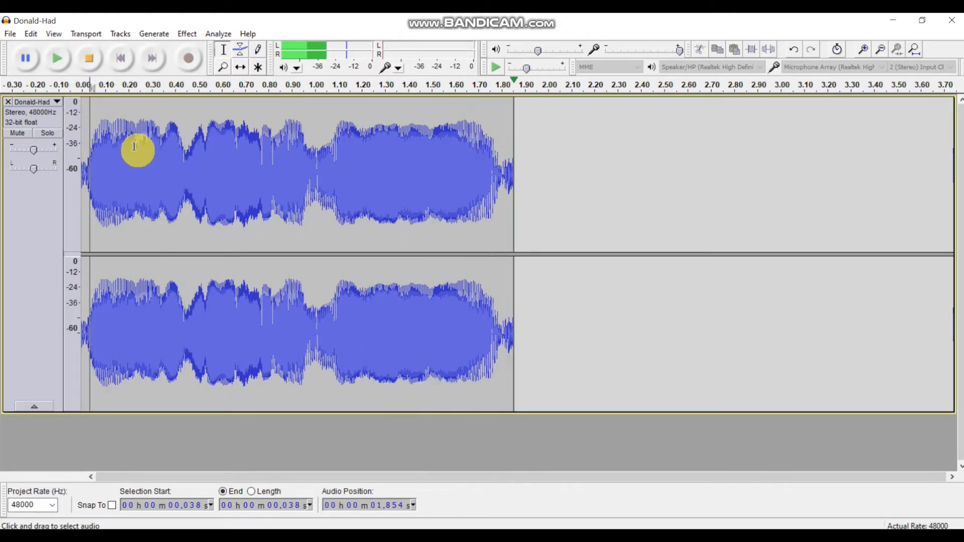
Select the segment from about 0.343 s to 0.430 s and play it
scroll(134, 146, "up", 2)
scroll(134, 147, "down", 1)
left_click_drag(190, 174, 228, 176)
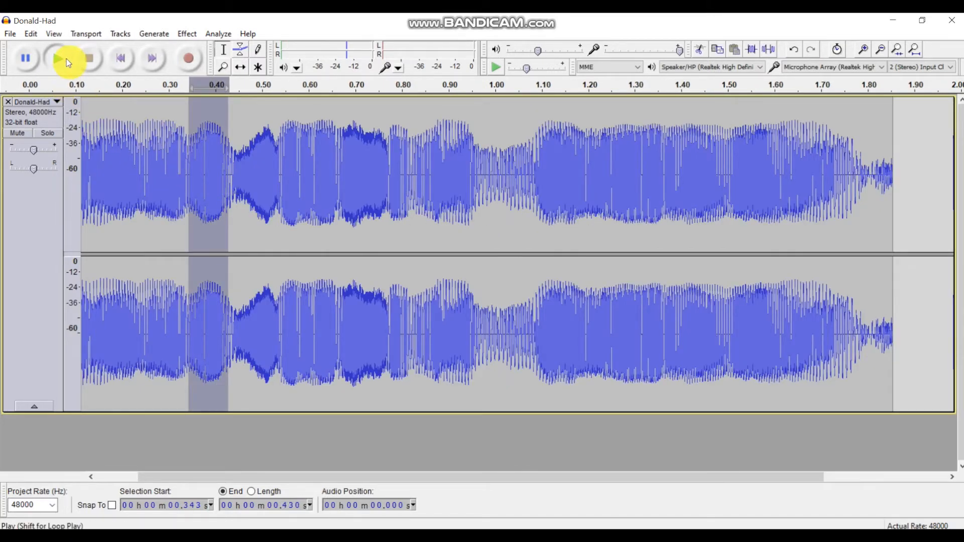
left_click(66, 58)
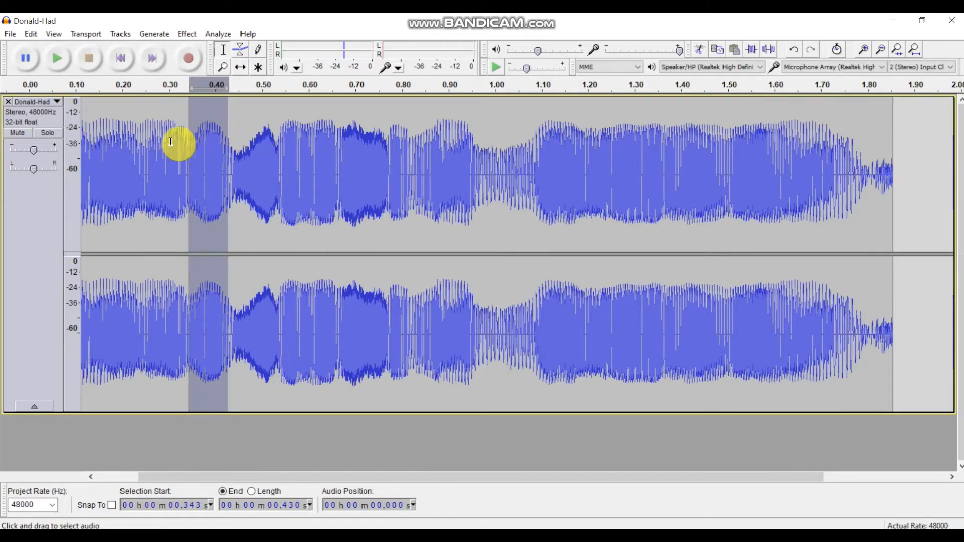
Select the earlier segment from about 0.254 s to 0.343 s and play it
left_click_drag(156, 175, 8, 161)
left_click(251, 173)
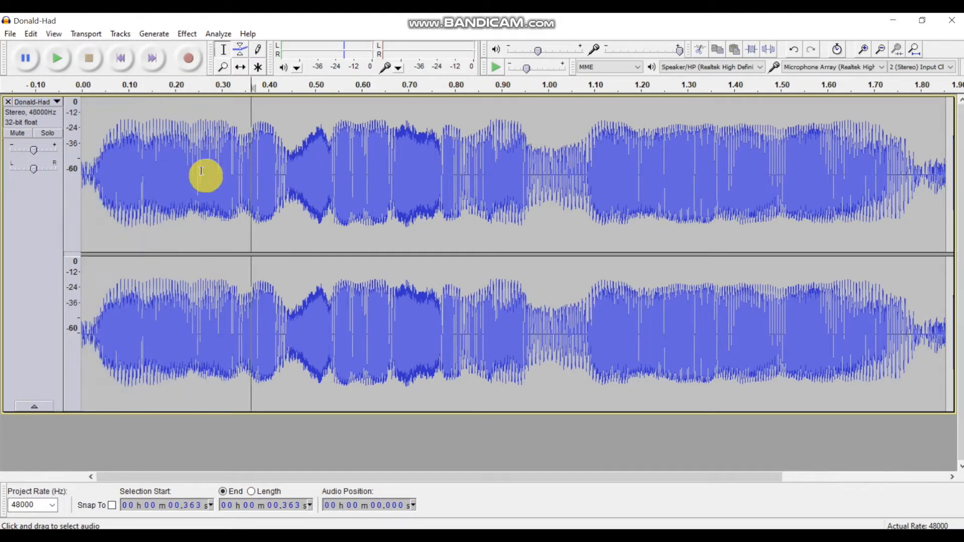
left_click_drag(200, 170, 243, 175)
scroll(200, 166, "up", 2)
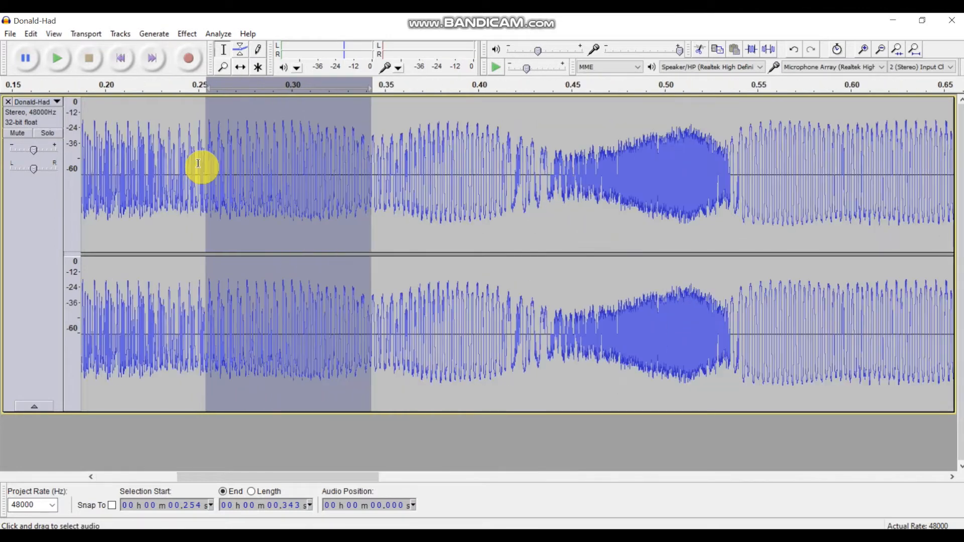
left_click(59, 59)
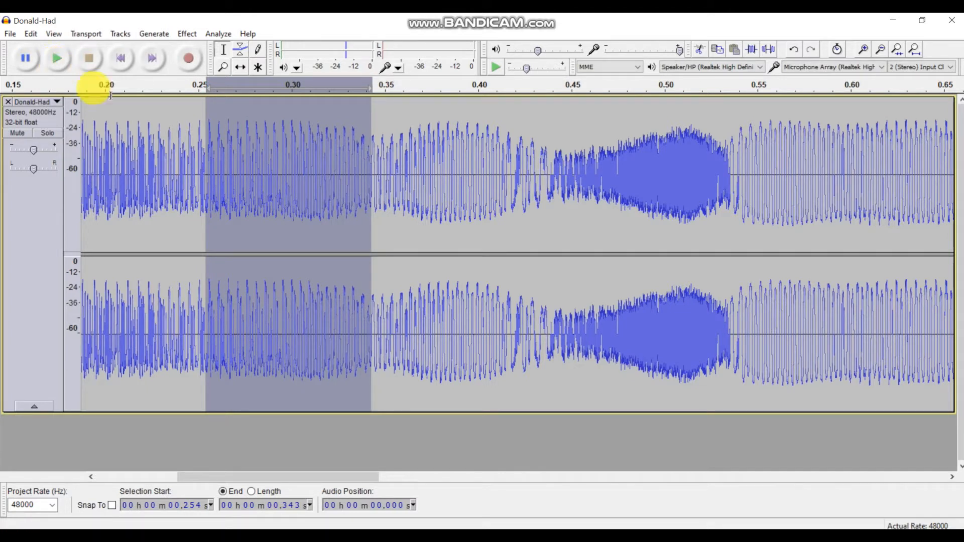
Narrow the vowel selection to the evenly repeating part of the waveform, from about 0.253 s to 0.313 s
left_click(213, 135)
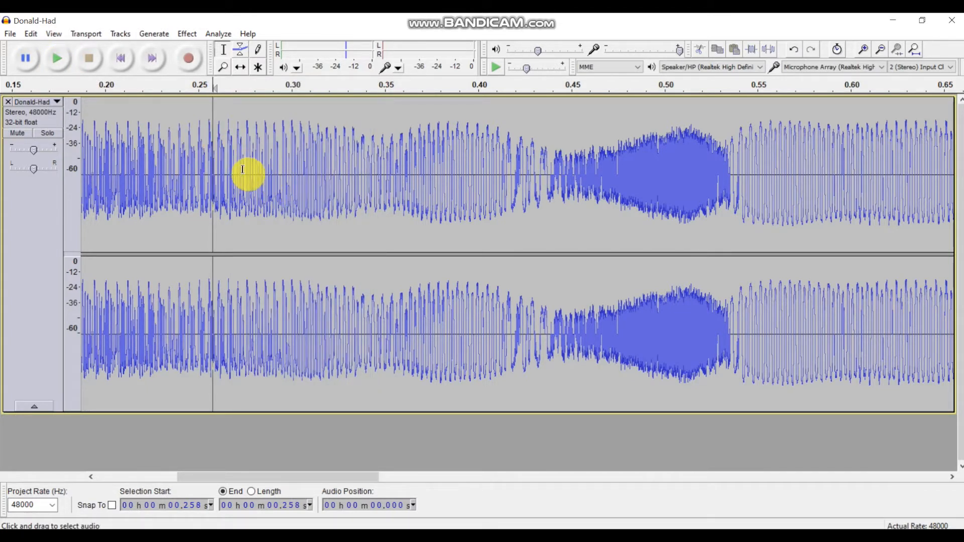
left_click_drag(223, 168, 354, 179)
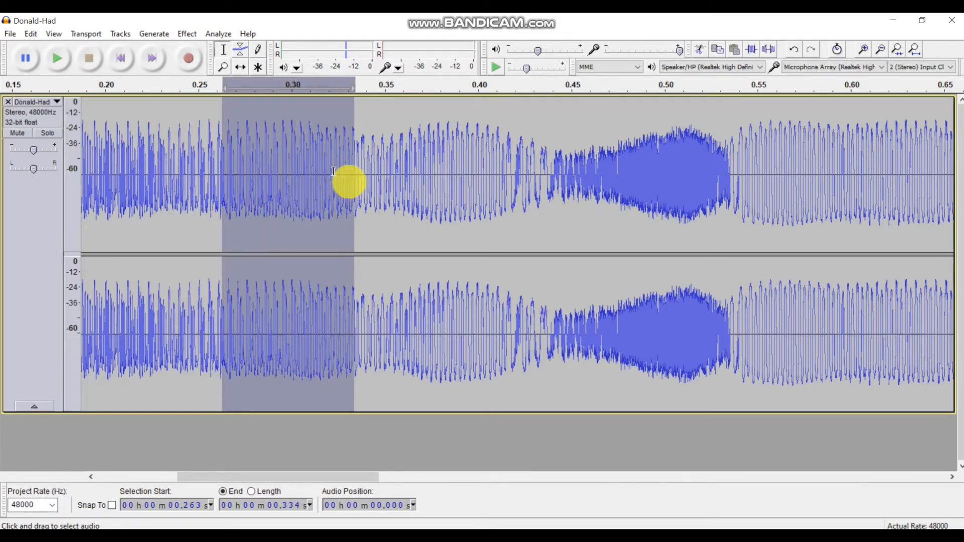
left_click(238, 168)
left_click_drag(230, 162, 207, 160)
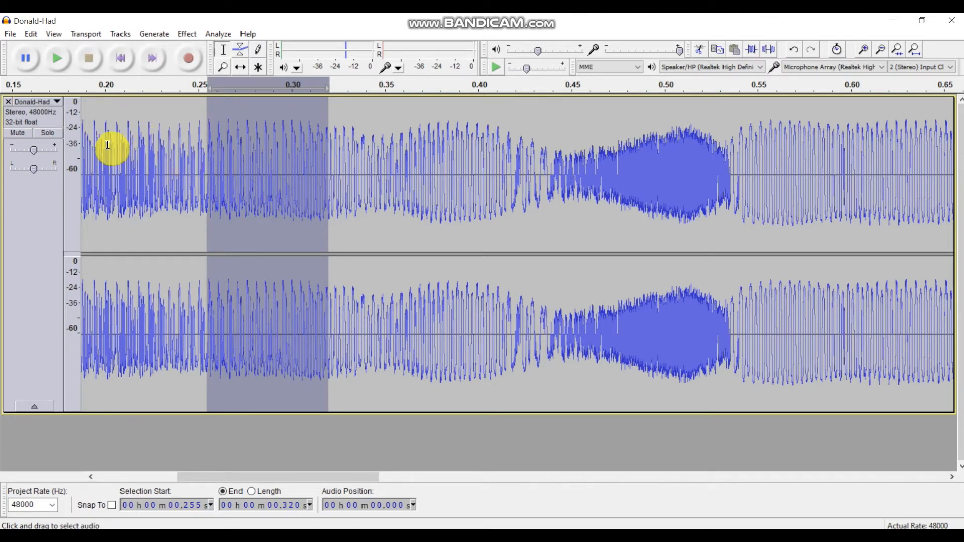
left_click_drag(108, 146, 183, 164)
left_click_drag(344, 163, 376, 164)
left_click_drag(204, 159, 315, 171)
Display the track as a Spectrogram and plot the frequency spectrum of the selected segment
left_click(56, 103)
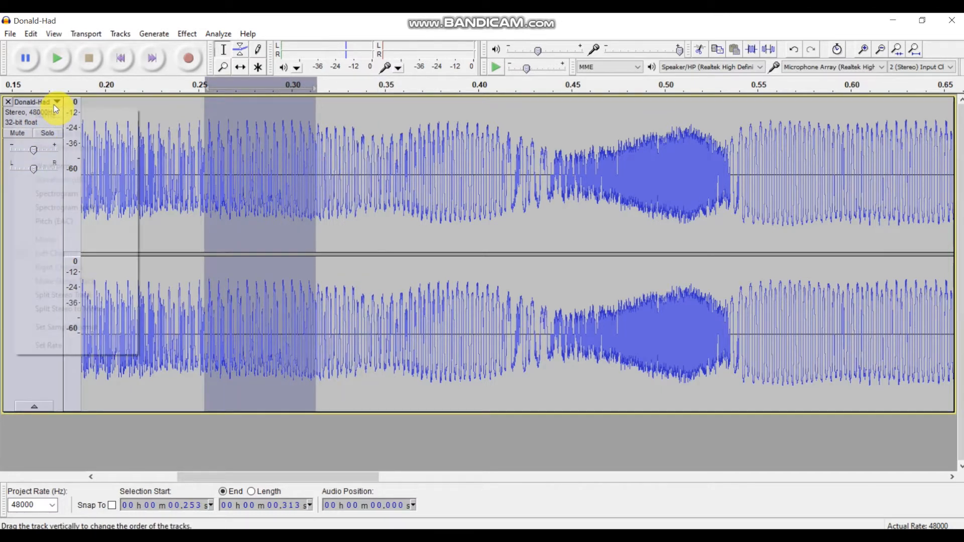
left_click(67, 197)
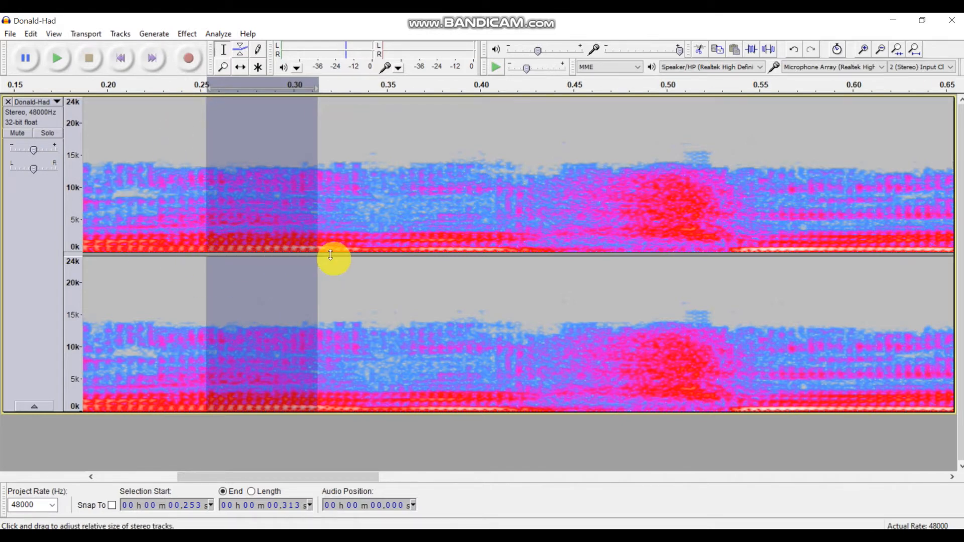
left_click(218, 34)
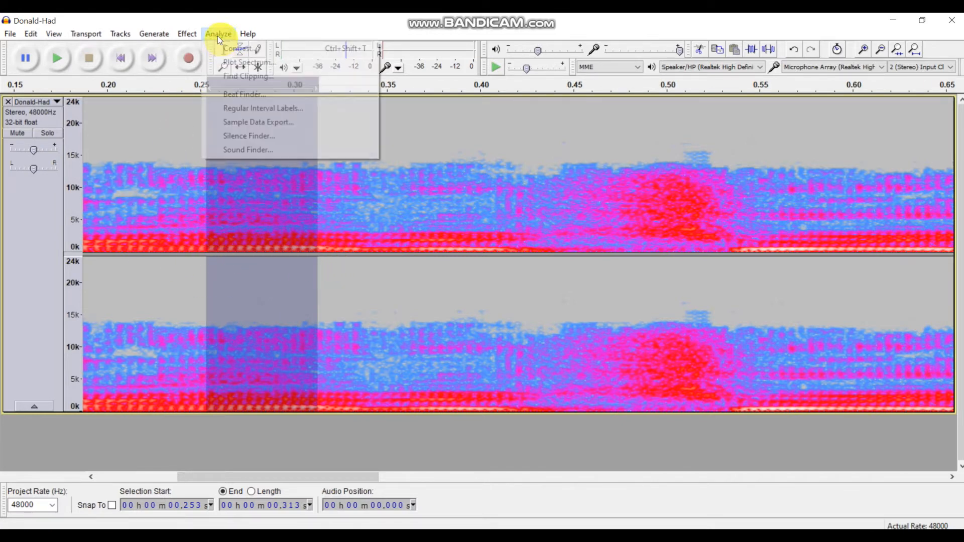
left_click(230, 62)
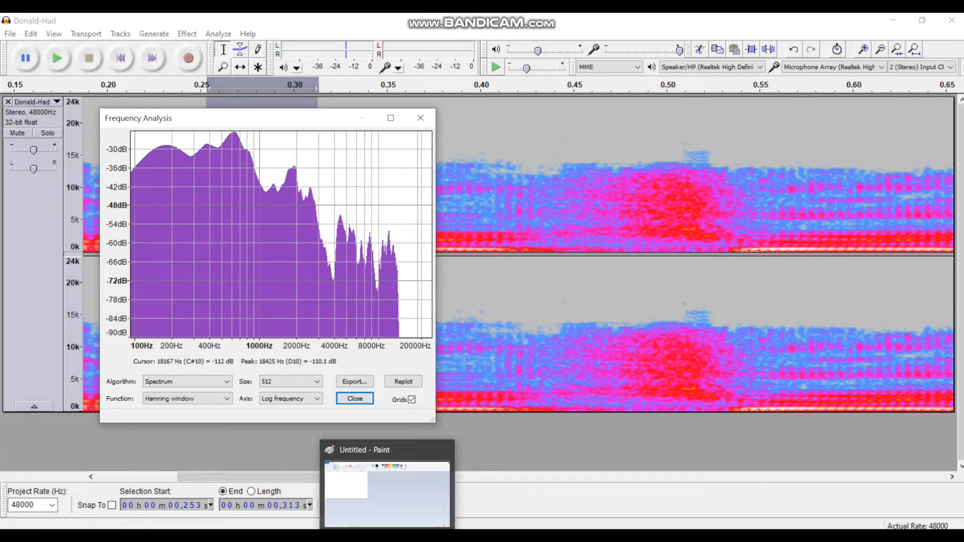
Switch to the untitled Paint image and paste the screenshot showing the frequency analysis
left_click(414, 499)
key("ctrl+v")
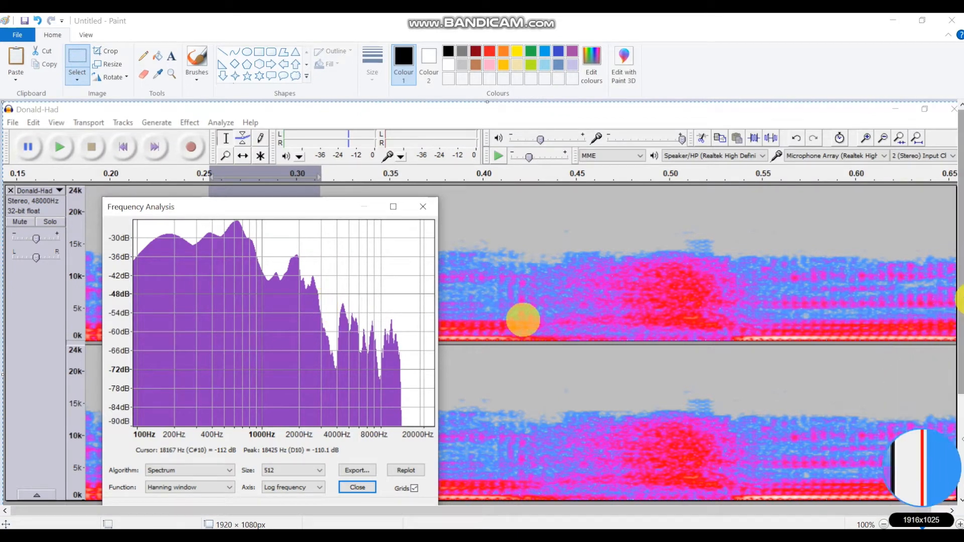
scroll(961, 281, "down", 3)
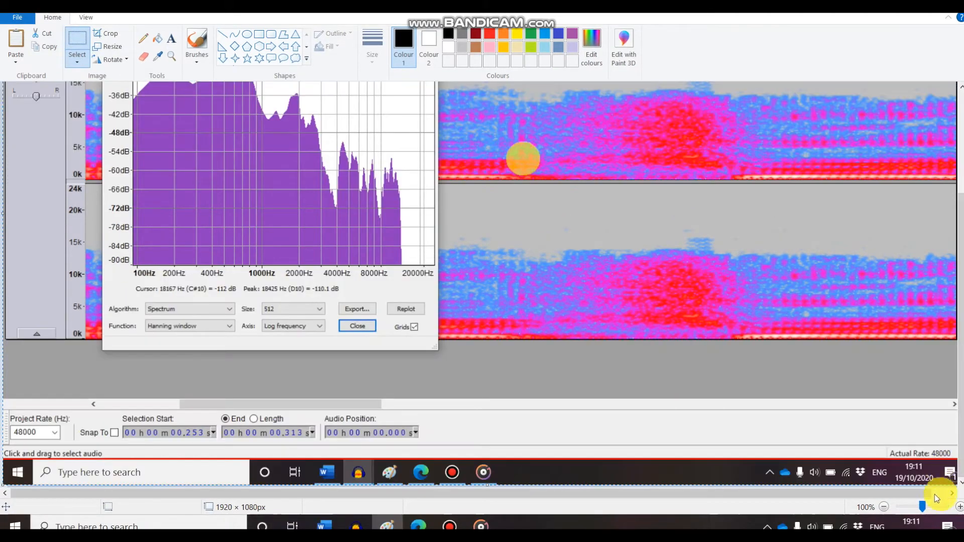
scroll(944, 477, "right", 1)
mouse_move(948, 483)
left_mouse_down()
mouse_move(598, 415)
mouse_move(418, 352)
mouse_move(427, 357)
left_mouse_up()
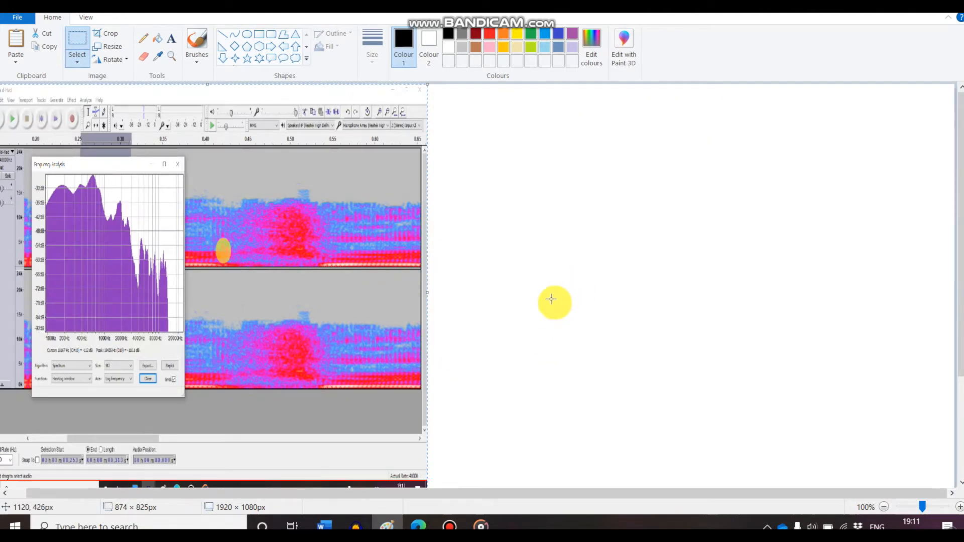
key("Delete")
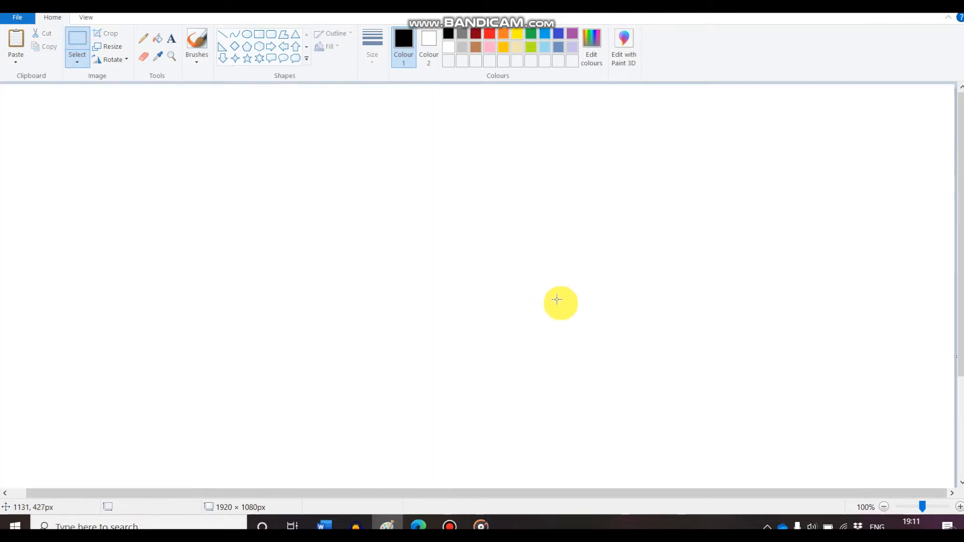
Paste the screenshot again, align the Frequency Analysis window with the canvas's upper-left corner, and shrink the canvas to about 707 × 642 px
key("ctrl+v")
mouse_move(344, 302)
left_mouse_down()
mouse_move(249, 185)
mouse_move(254, 216)
mouse_move(241, 204)
left_mouse_up()
scroll(892, 483, "down", 3)
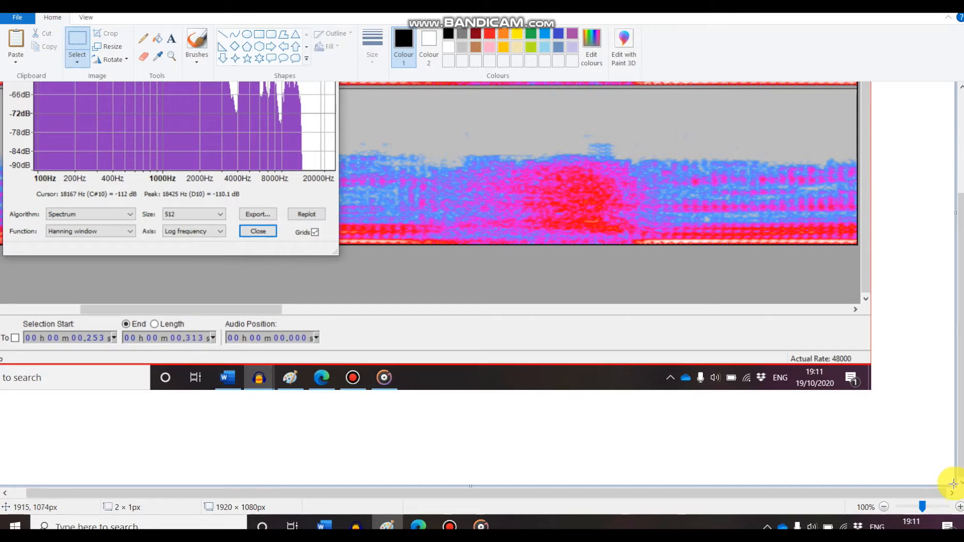
left_click_drag(953, 485, 344, 265)
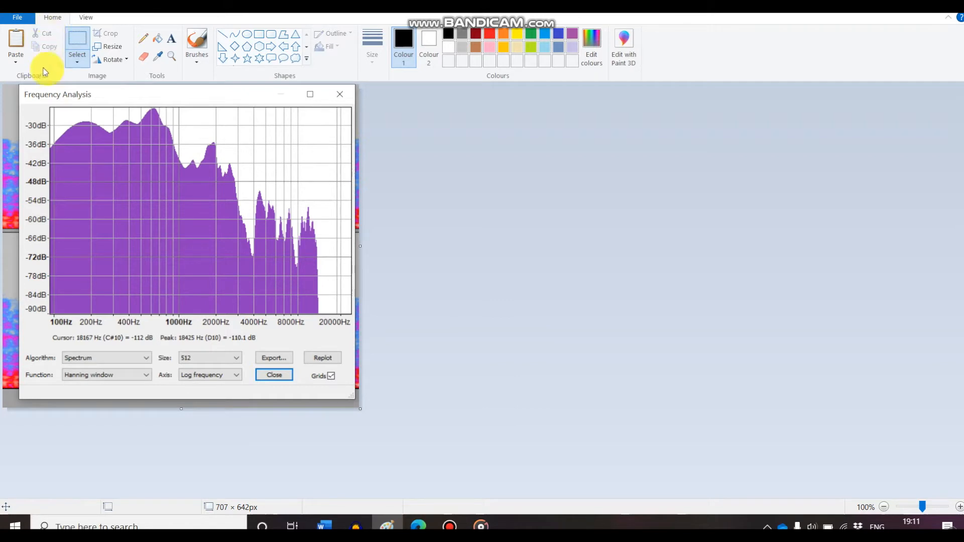
Copy the Frequency Analysis window, about 662 × 628 px, from the Paint image and switch to the Results table in the Word lab report
left_click_drag(20, 86, 345, 399)
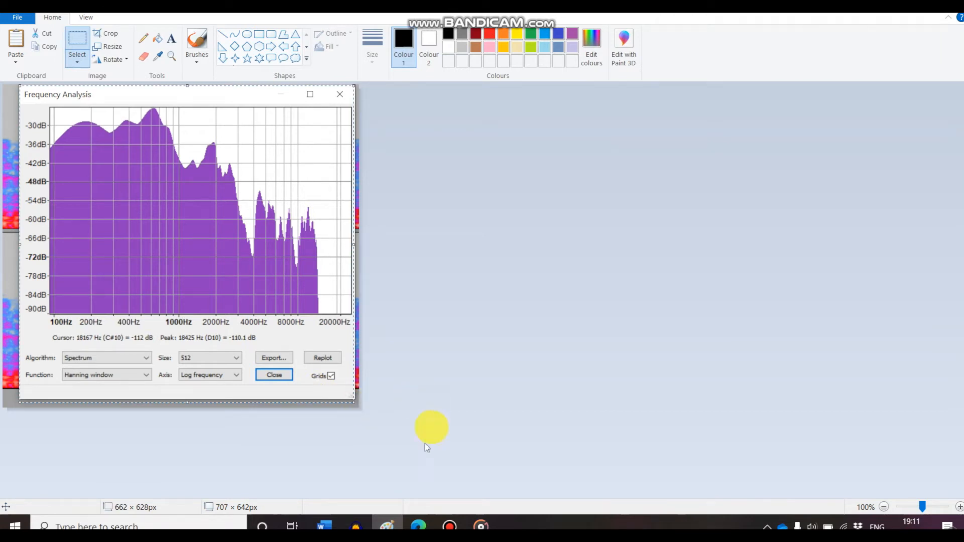
left_click(325, 525)
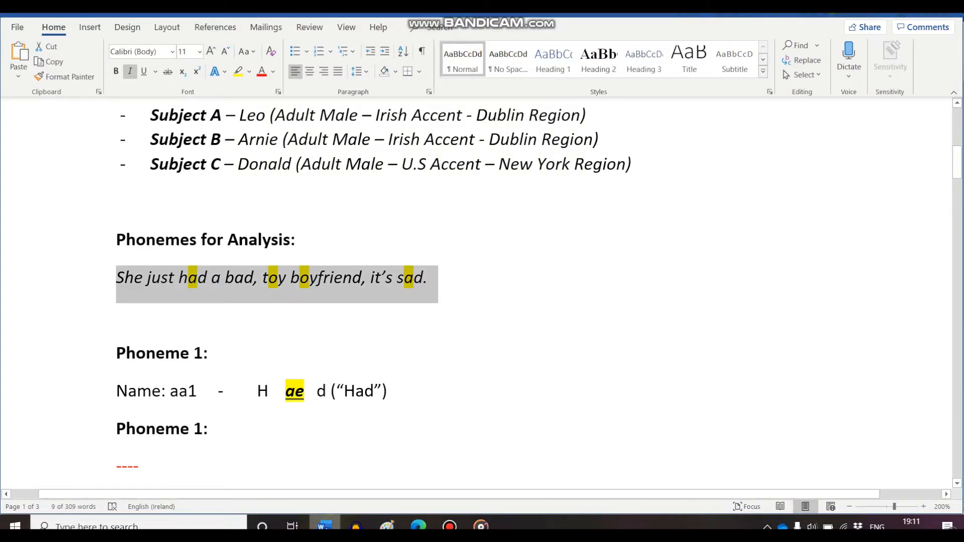
scroll(404, 408, "up", 1)
scroll(405, 409, "down", 5)
scroll(407, 409, "up", 5)
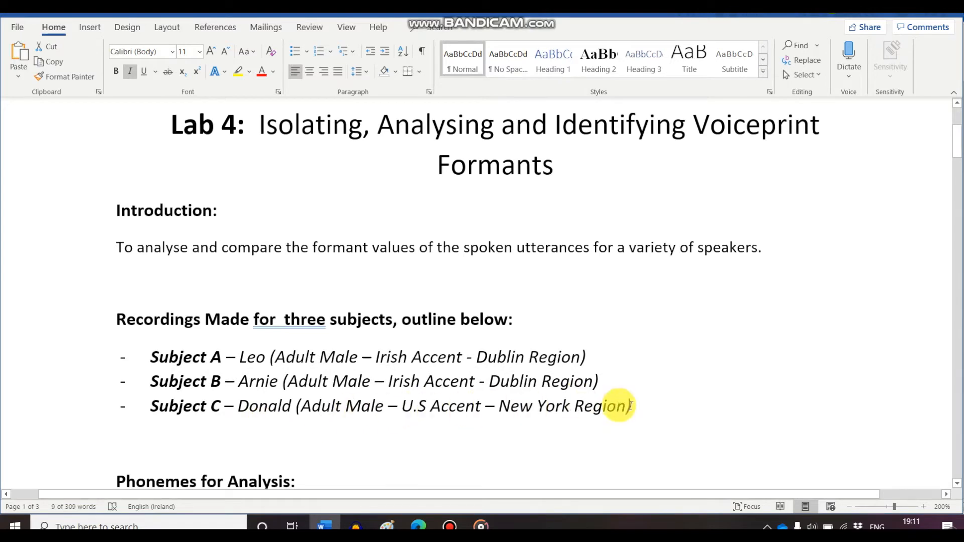
scroll(638, 414, "down", 5)
scroll(635, 414, "down", 15)
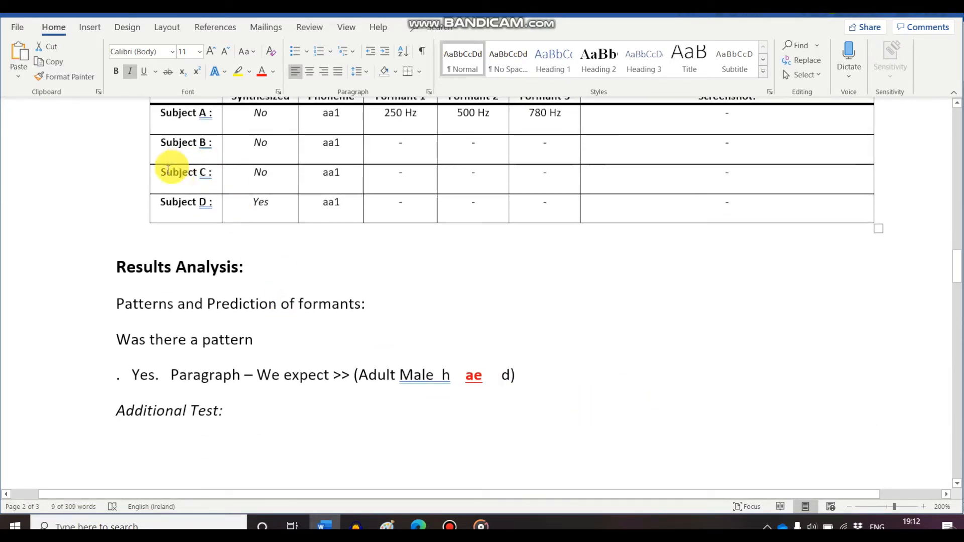
scroll(280, 174, "up", 1)
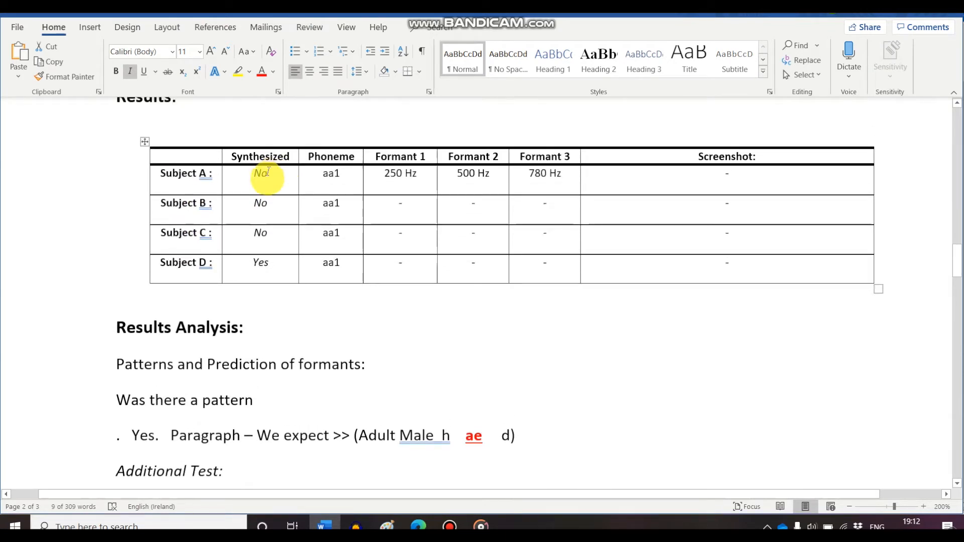
Clear the numbers from Subject A's three formant cells, keeping the Hz units, and remove the placeholder from Subject C's Screenshot cell
double_click(333, 234)
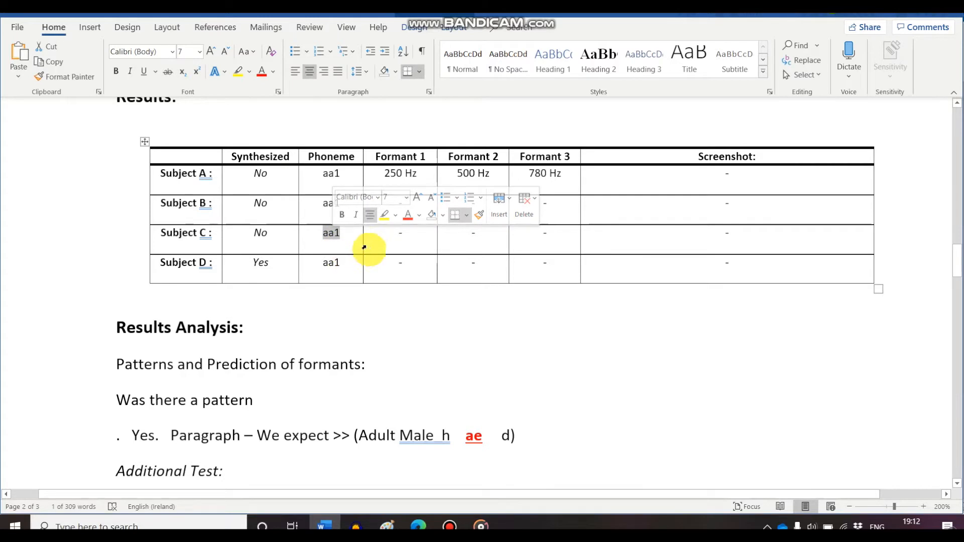
left_click(536, 246)
left_click_drag(389, 183, 540, 181)
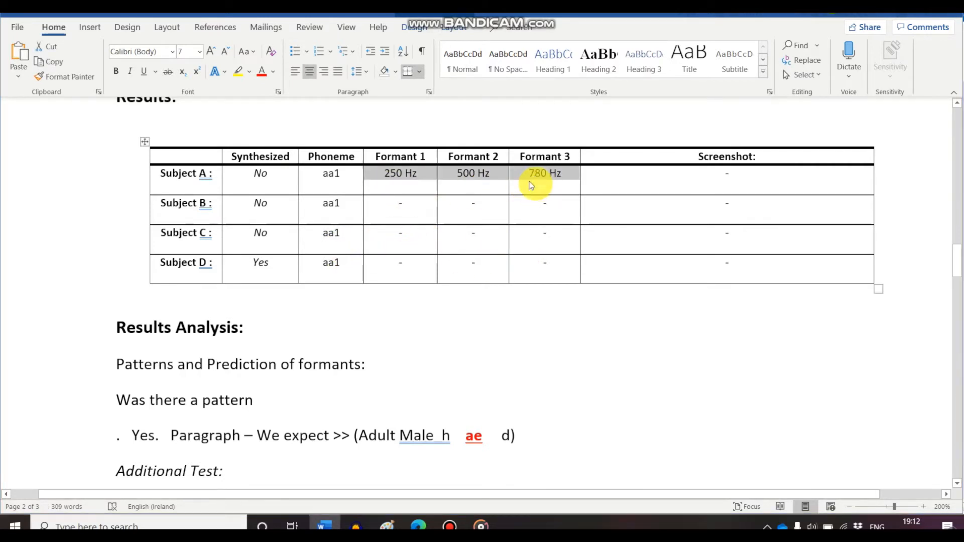
key("BackSpace")
left_click(519, 280)
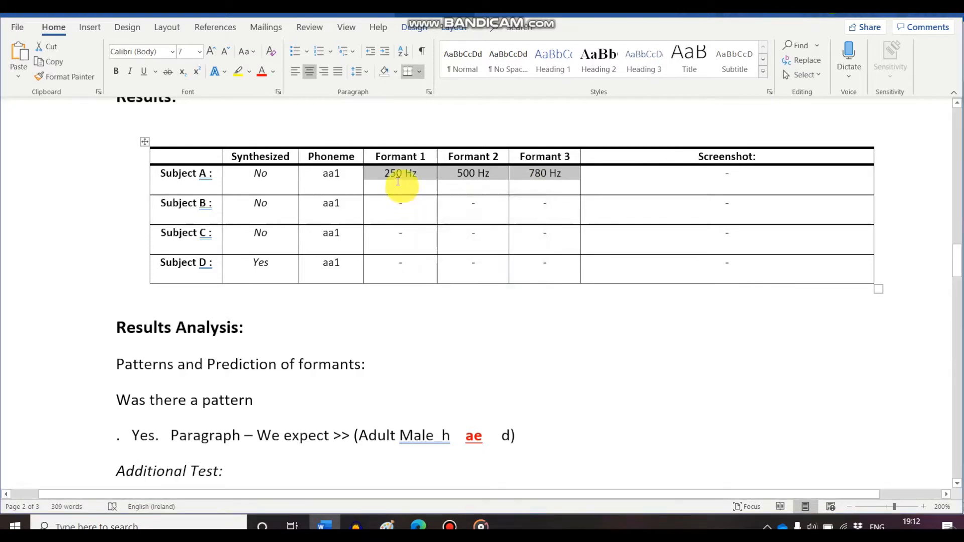
double_click(394, 174)
key("BackSpace")
left_click(459, 173)
double_click(458, 173)
key("BackSpace")
double_click(539, 173)
key("BackSpace")
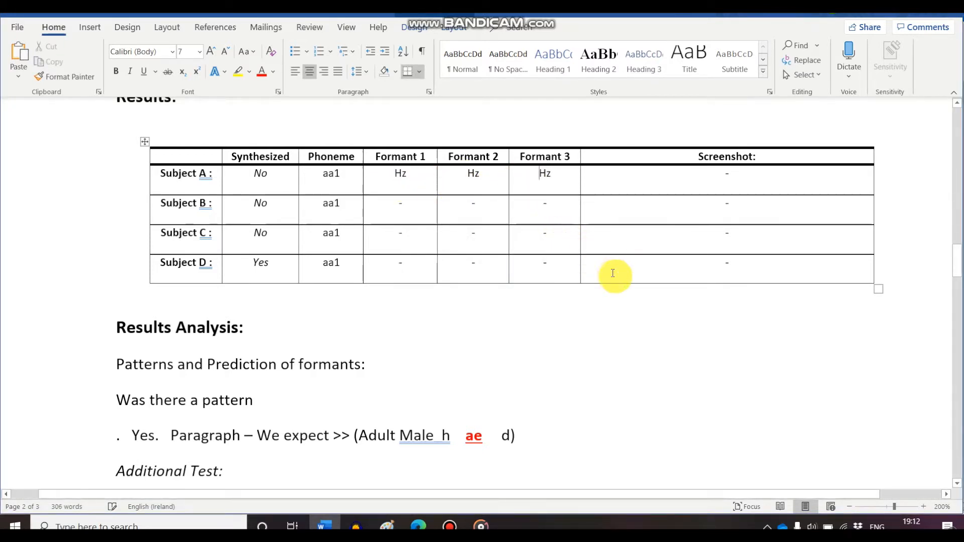
left_click(611, 245)
key("Delete")
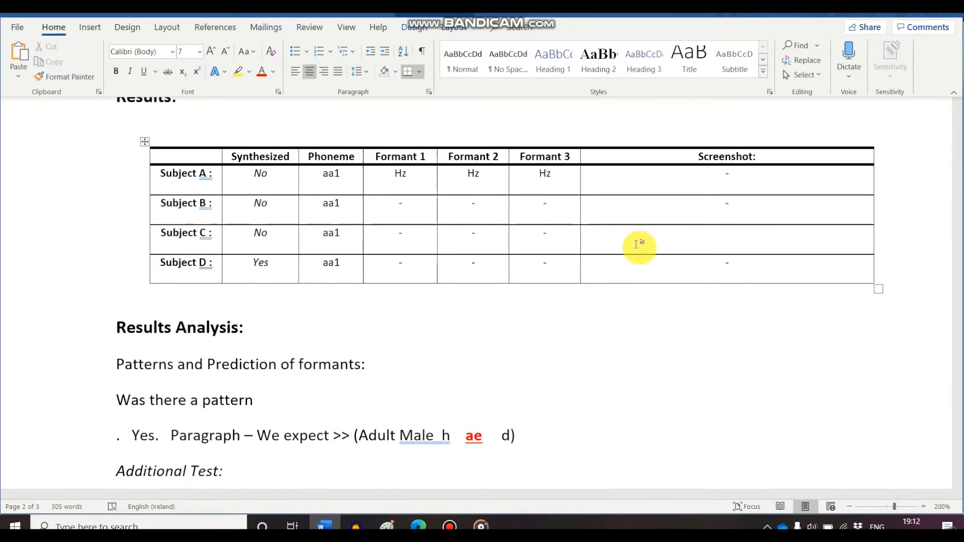
Try the copied spectrum image in Subject C's Screenshot cell at a reduced size, and undo the resizing and the paste
key("ctrl+v")
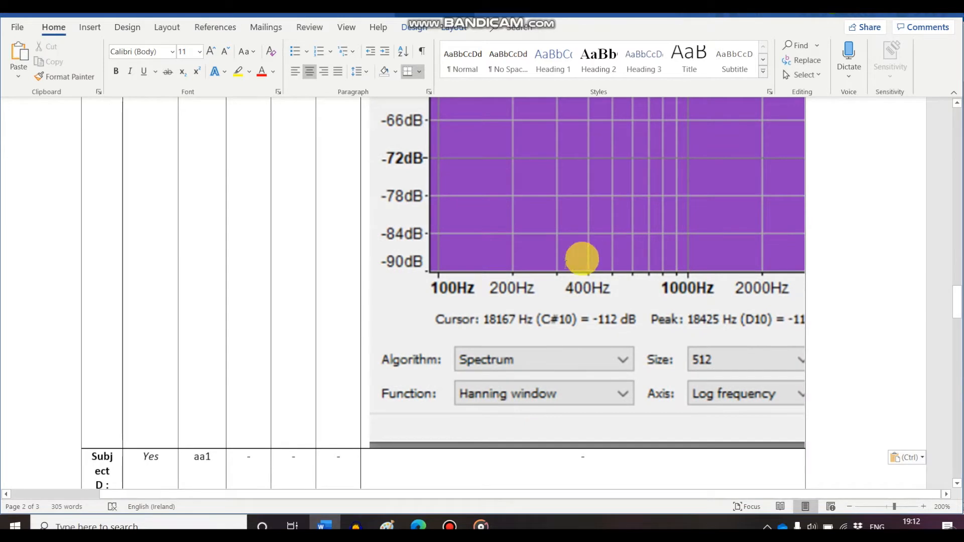
scroll(478, 324, "up", 8)
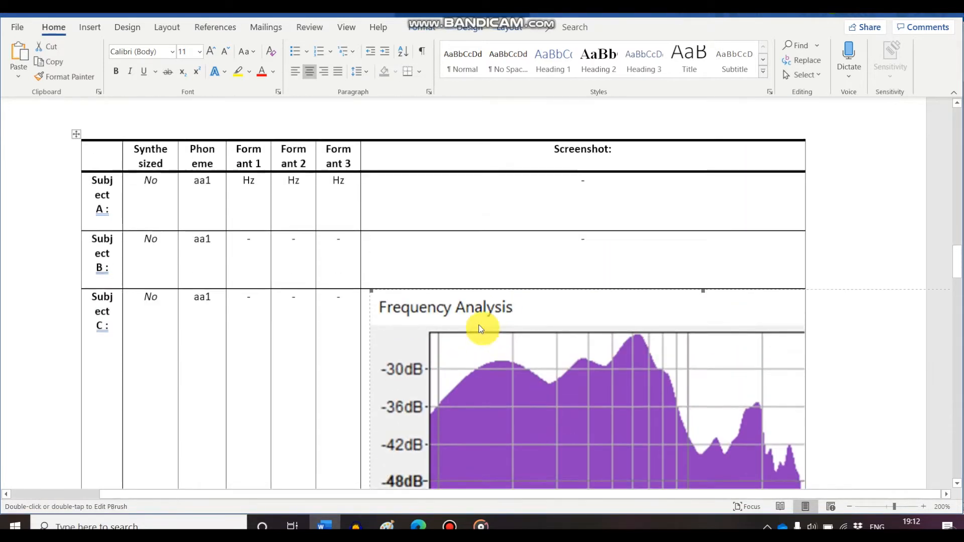
left_click_drag(371, 302, 554, 444)
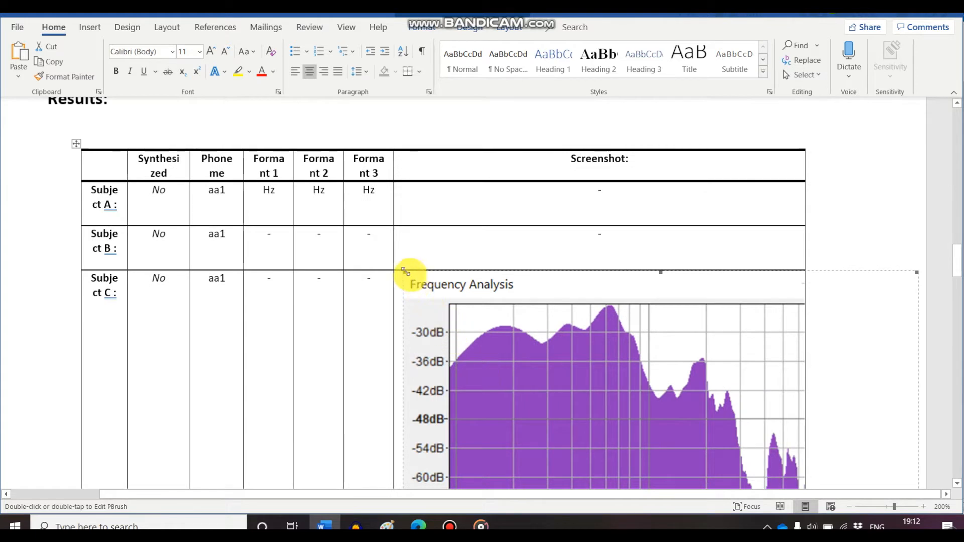
left_click_drag(408, 280, 662, 429)
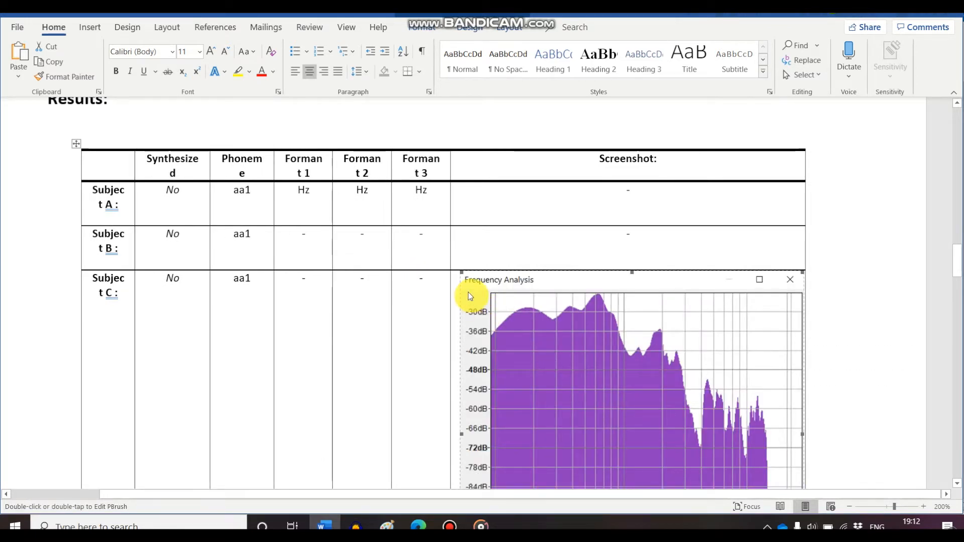
key("ctrl+z")
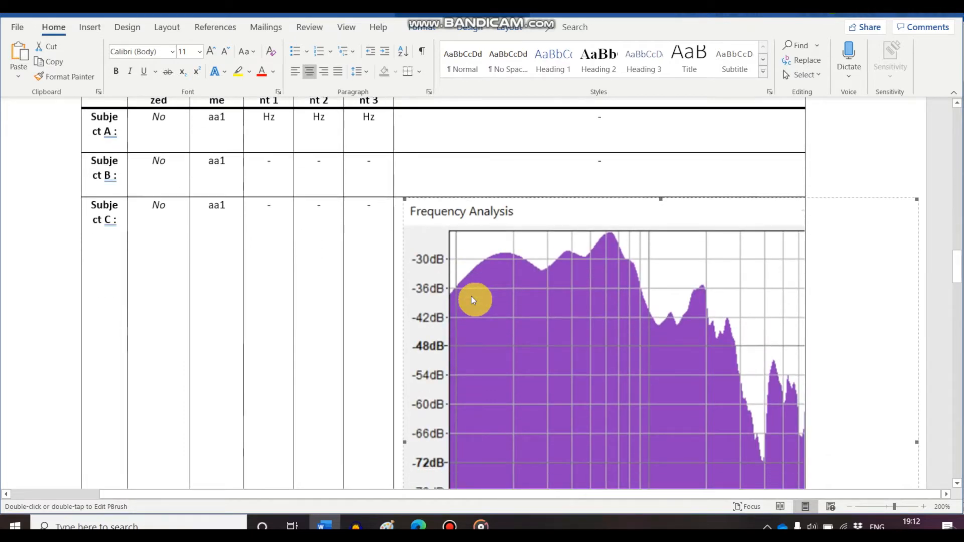
key("ctrl+z")
key("ctrl+z")
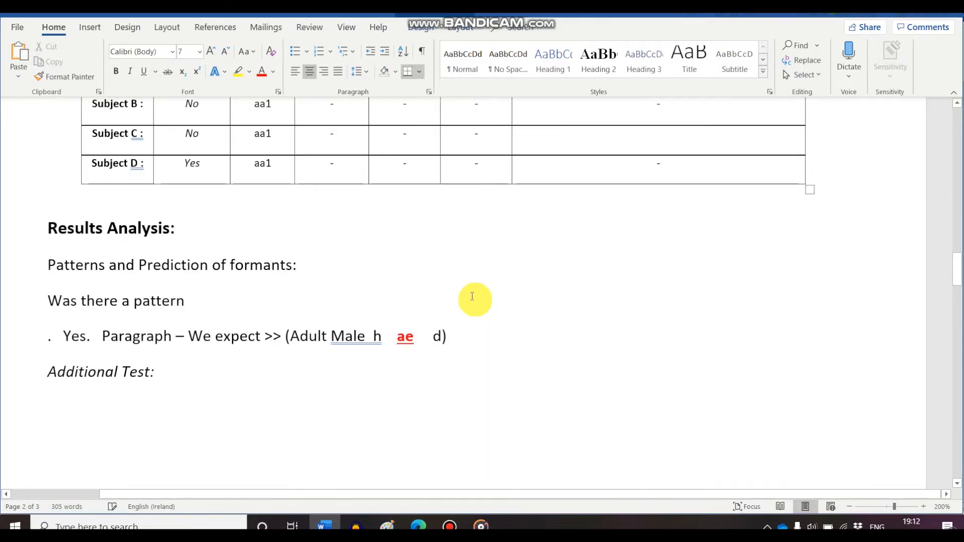
Switch to Paint and circle the first broad peak and the highest peak of the spectrum with yellow ellipses
left_click(387, 526)
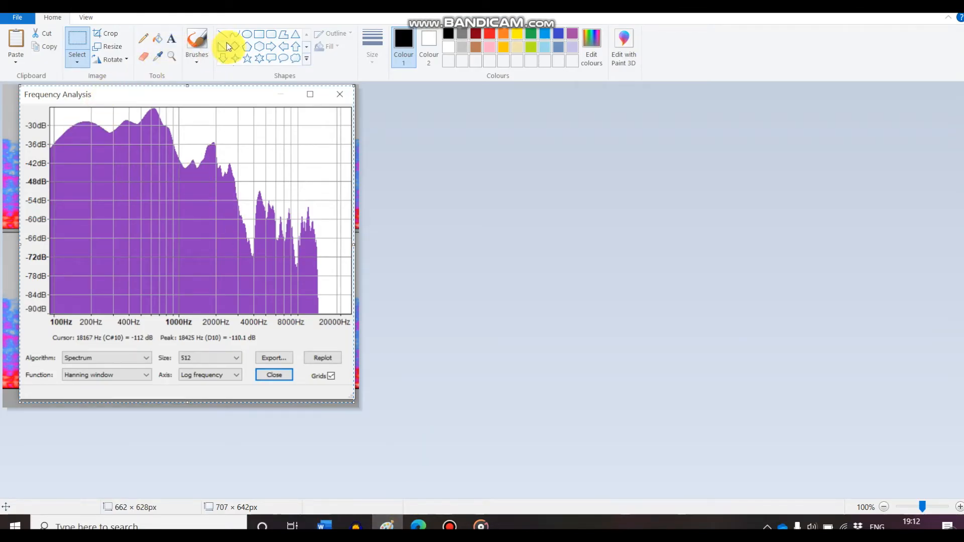
left_click(246, 35)
left_click_drag(67, 112, 104, 149)
left_click(517, 35)
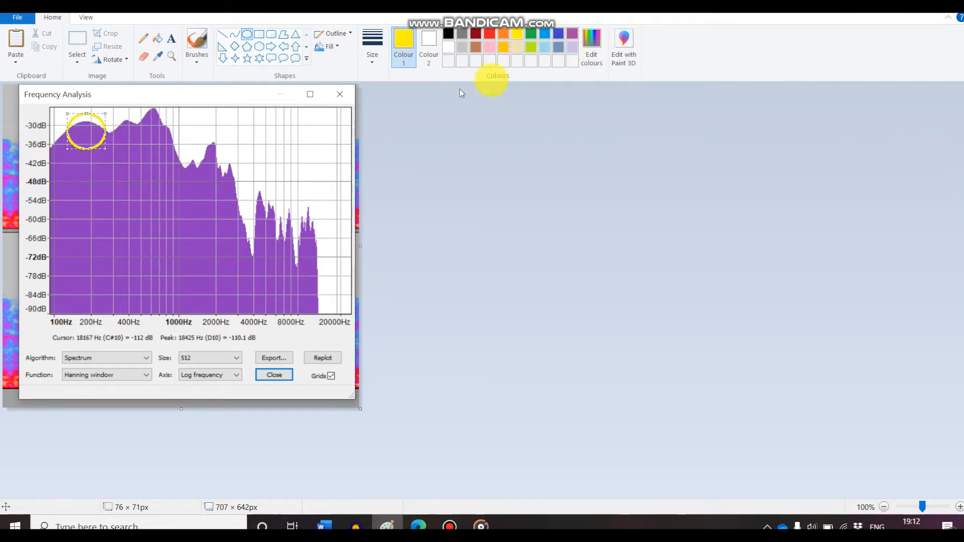
mouse_move(142, 108)
left_mouse_down()
mouse_move(168, 123)
mouse_move(168, 142)
mouse_move(155, 119)
left_mouse_up()
left_click(75, 209)
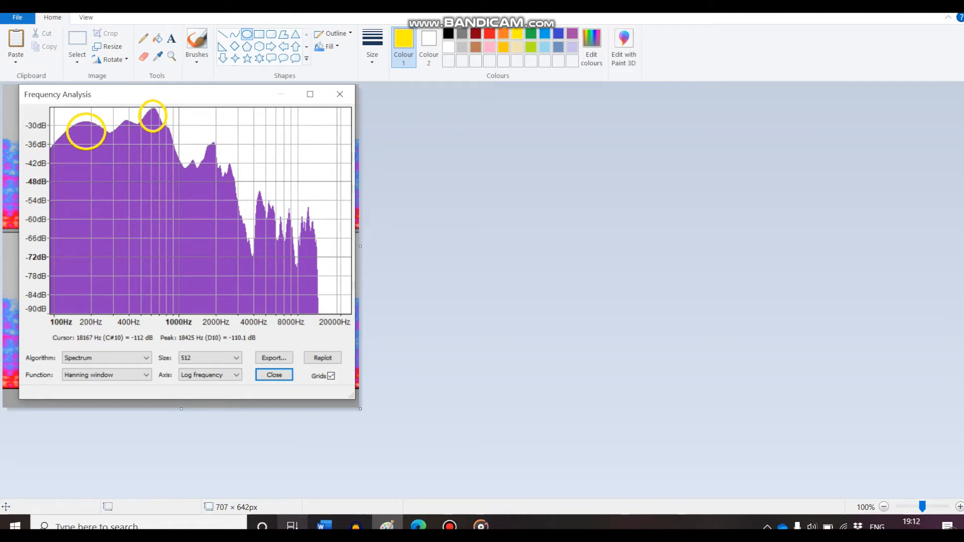
Check the frequencies of the two circled peaks in Audacity's Donald-Had Frequency Analysis and return to Paint
mouse_move(356, 526)
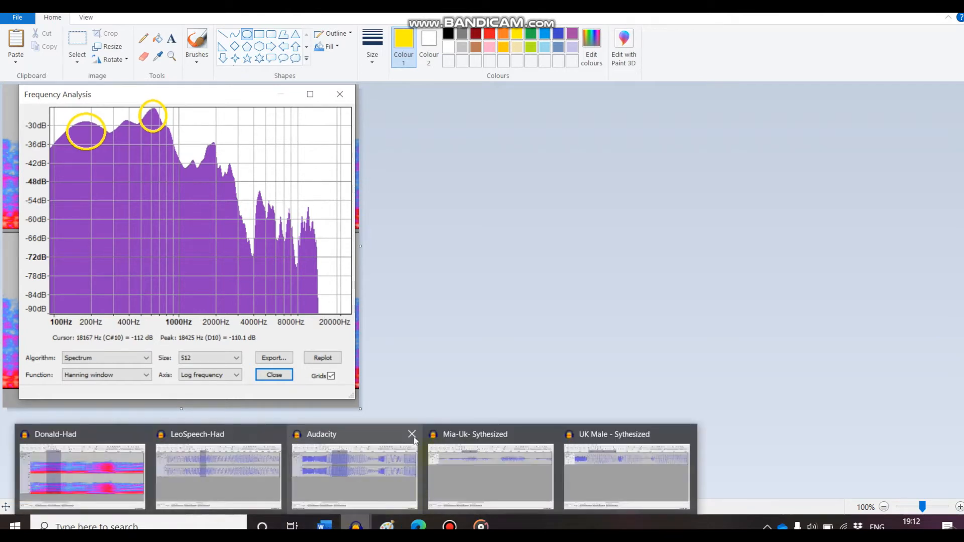
left_click(116, 471)
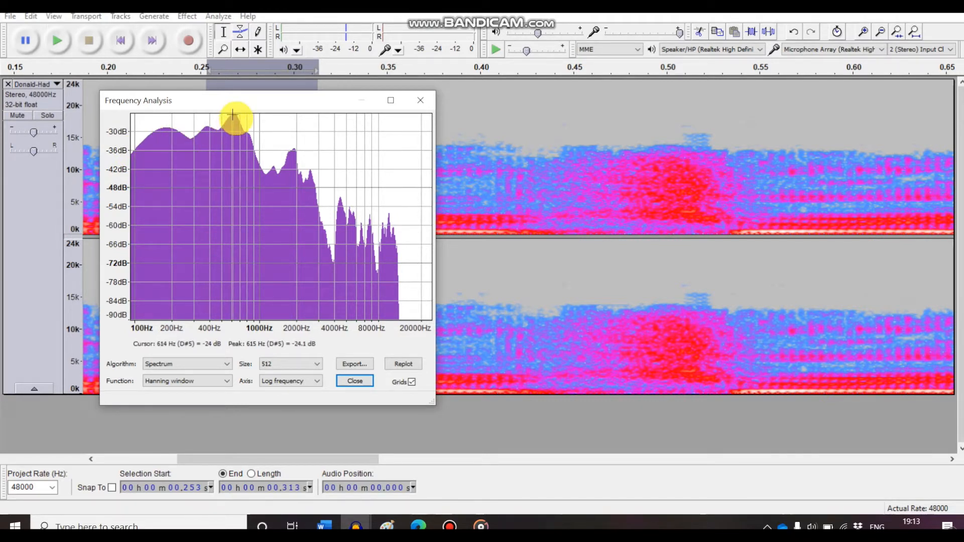
left_click(386, 526)
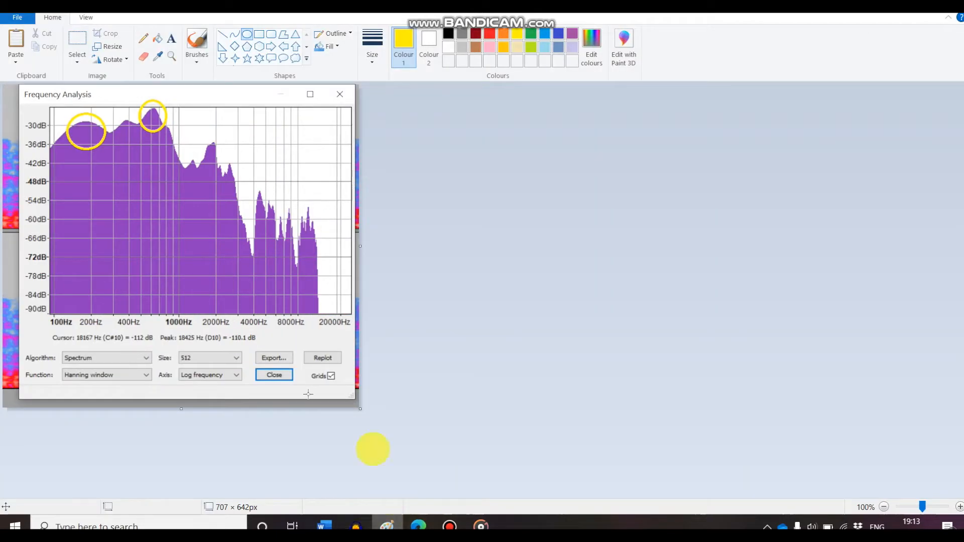
Label the two circled peaks with yellow text reading "173 hZ" and "614 Hz", and switch to the Select tool
left_click(172, 39)
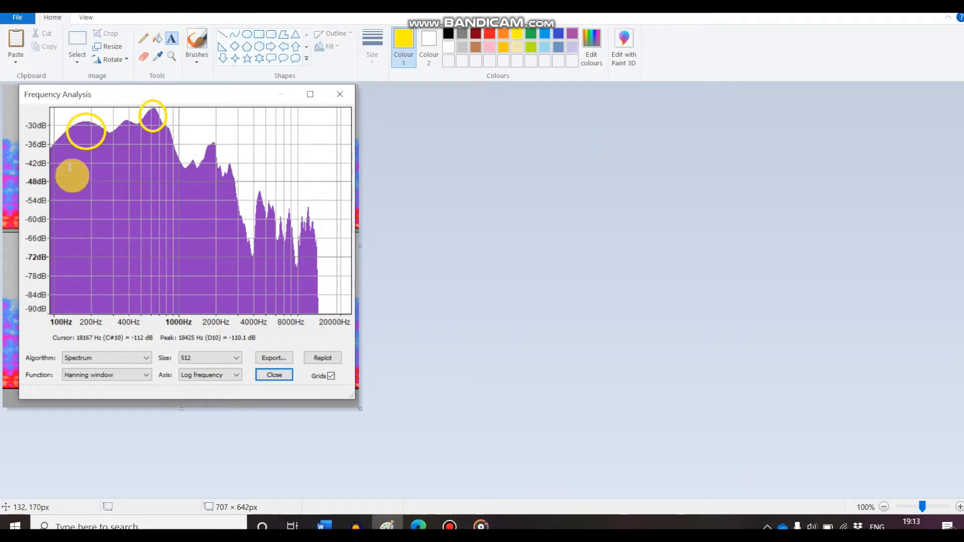
left_click(74, 160)
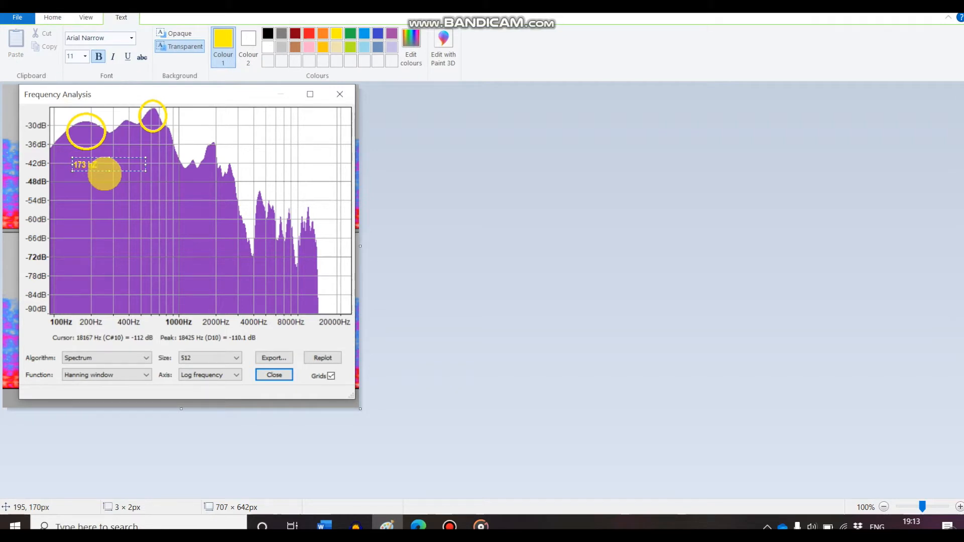
left_click(147, 145)
left_click(148, 146)
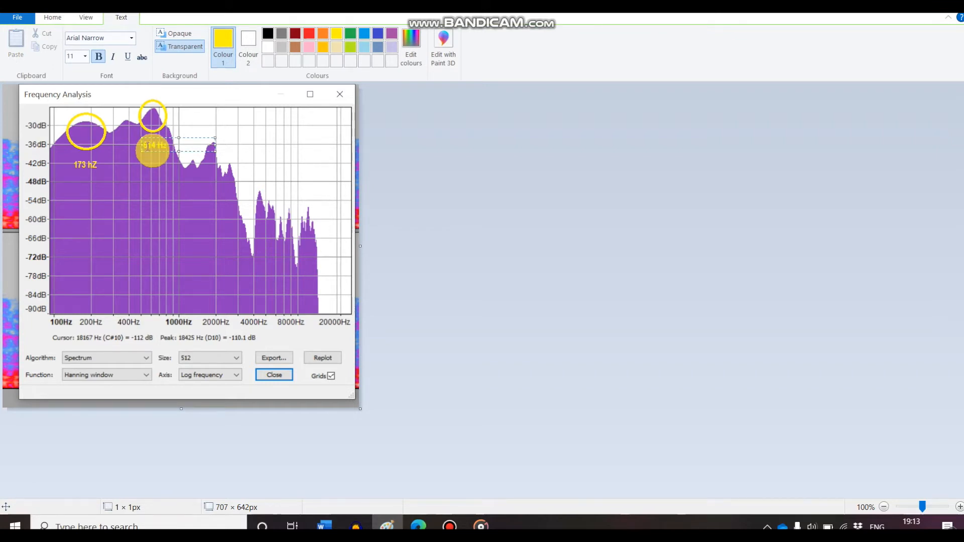
left_click(168, 194)
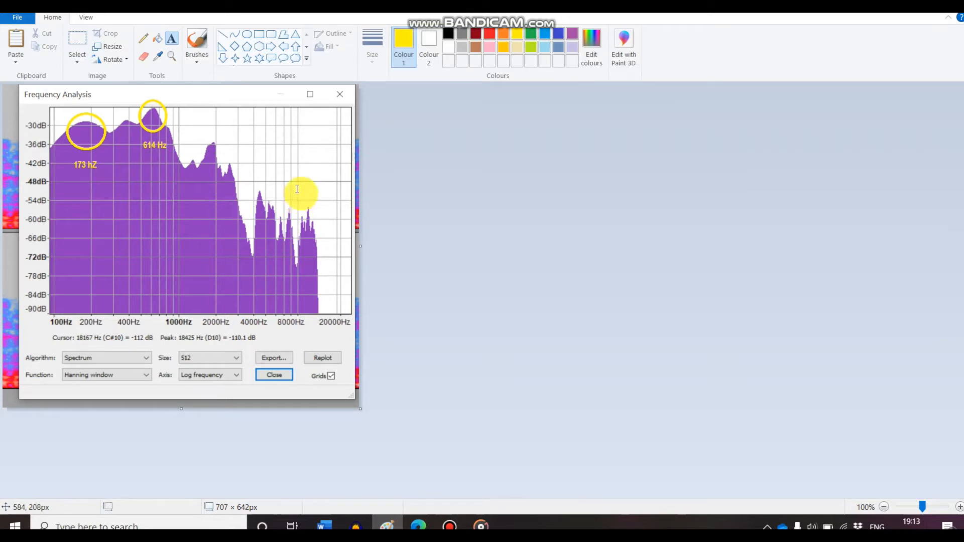
left_click(80, 36)
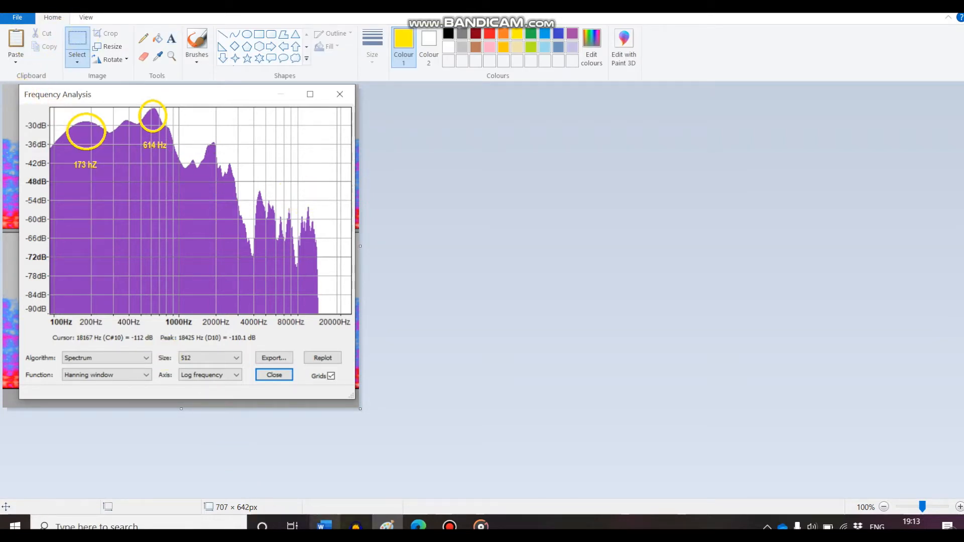
Switch to the Donald-Had project in Audacity, examine the remaining spectrum peaks, and close the Frequency Analysis window
mouse_move(355, 526)
left_click(124, 478)
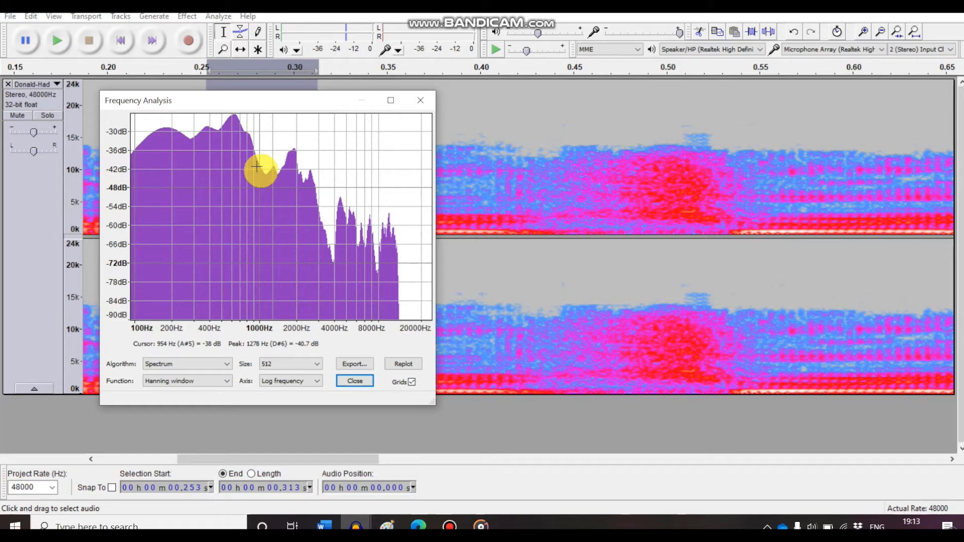
left_click(362, 384)
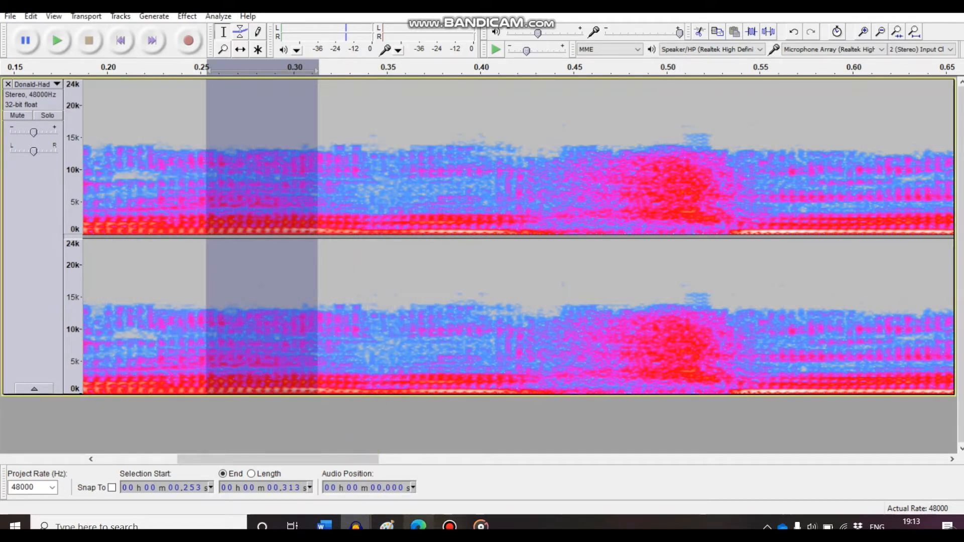
Try pasting the copied spectrum image into Subject C's Screenshot cell in the Word report, and undo the paste
left_click(325, 526)
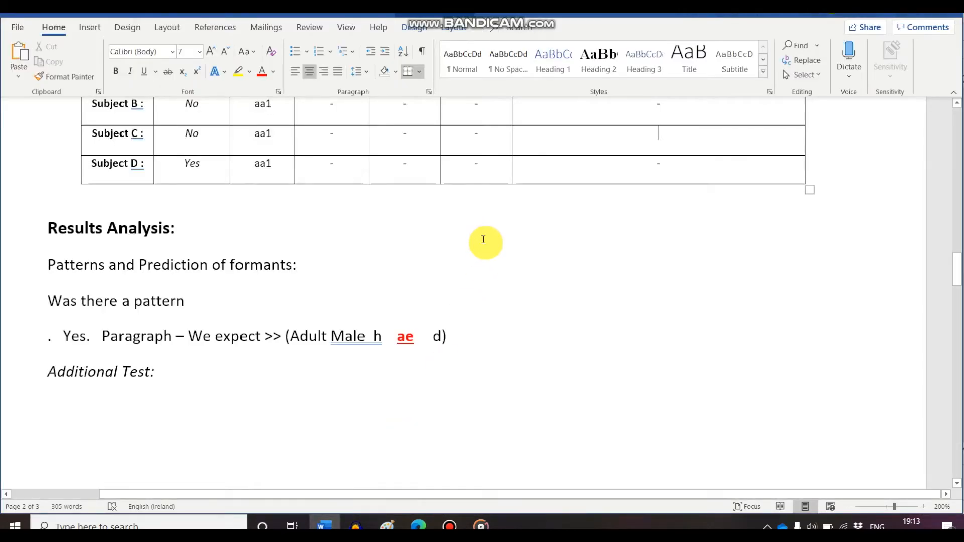
scroll(484, 242, "up", 3)
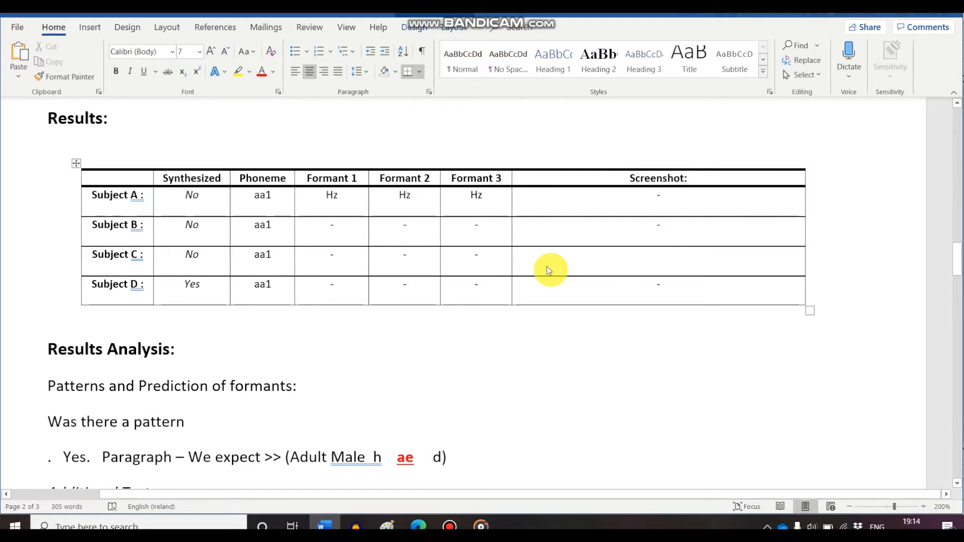
left_click(549, 270)
key("ctrl+v")
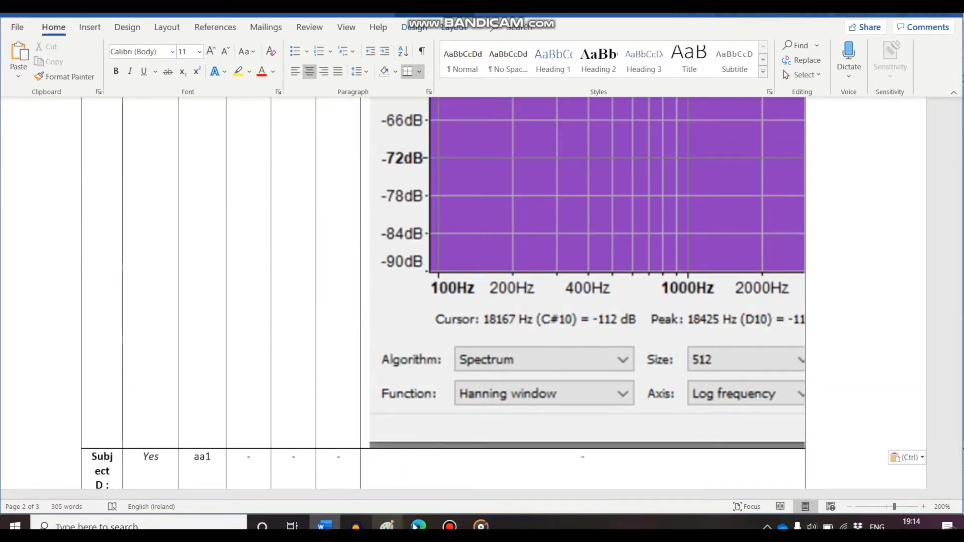
scroll(549, 263, "up", 5)
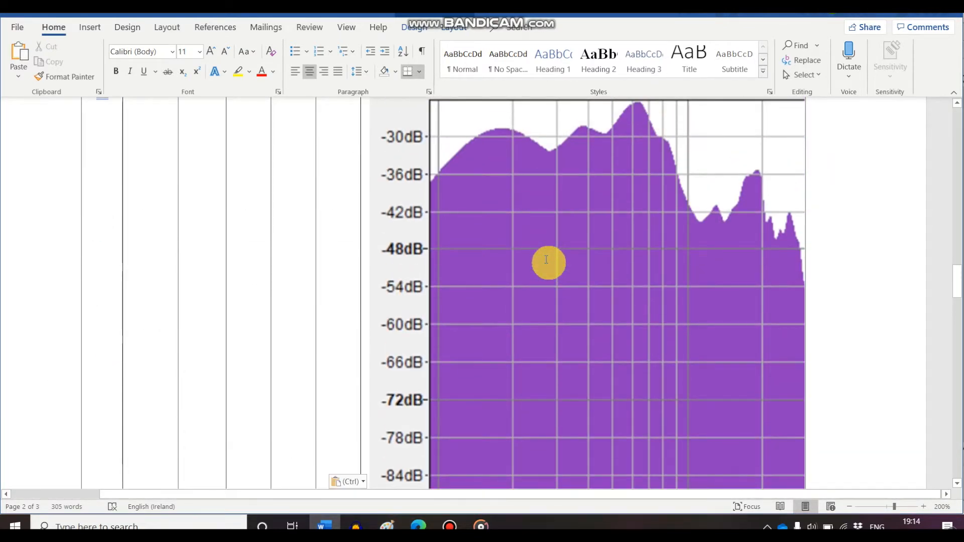
key("ctrl+z")
Switch to Paint and select the annotated Frequency Analysis window, about 667 × 620 px, for copying
left_click(387, 525)
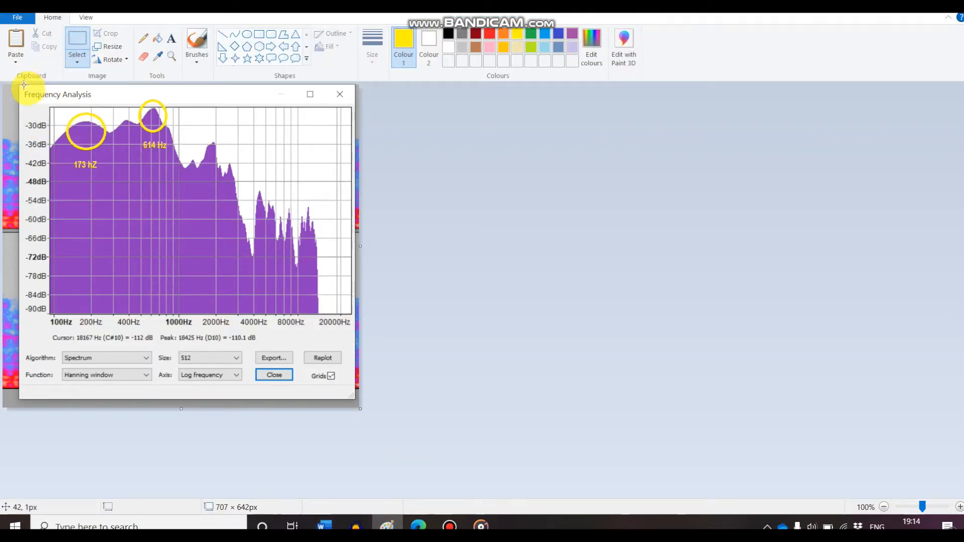
left_click_drag(19, 86, 356, 397)
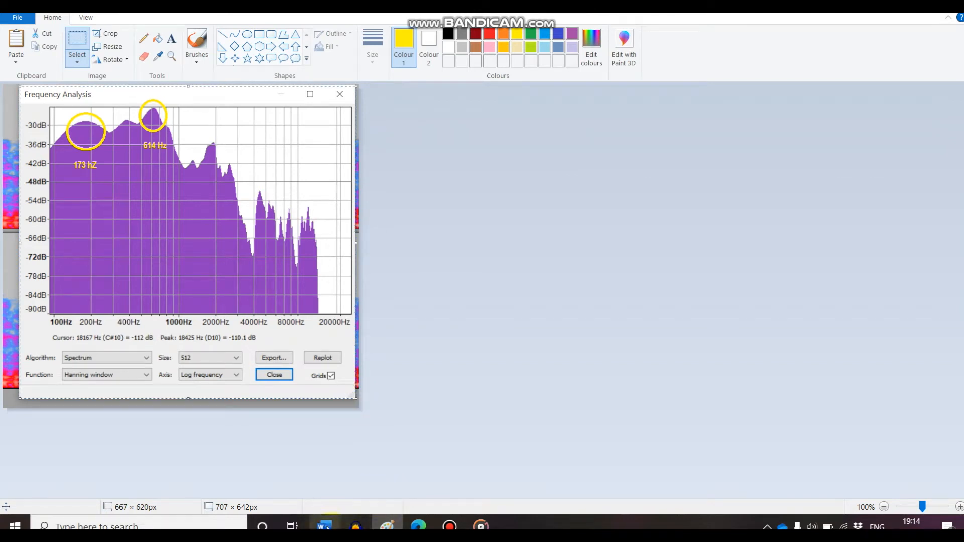
Switch to the Word lab report and paste the annotated spectrum image into Subject C's Screenshot cell
left_click(324, 526)
scroll(606, 205, "up", 1)
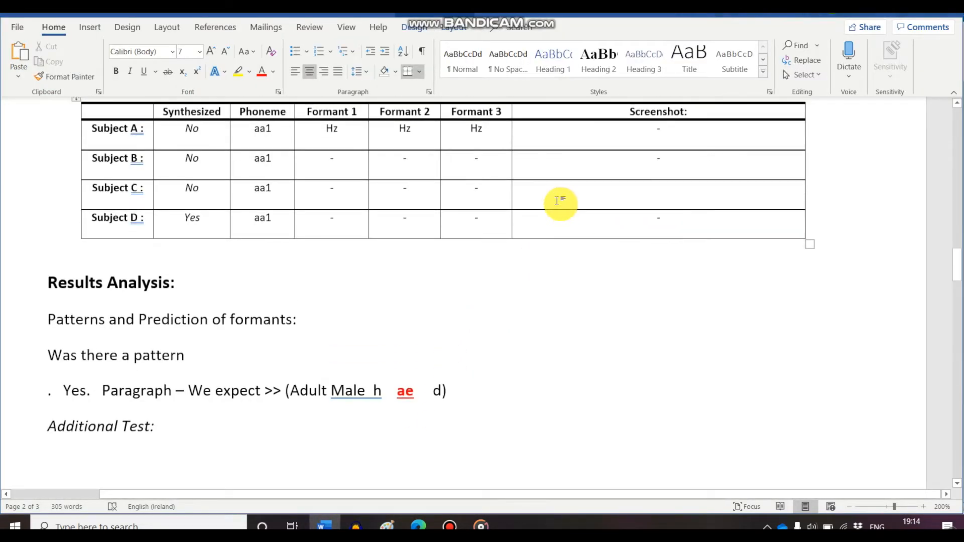
key("ctrl+v")
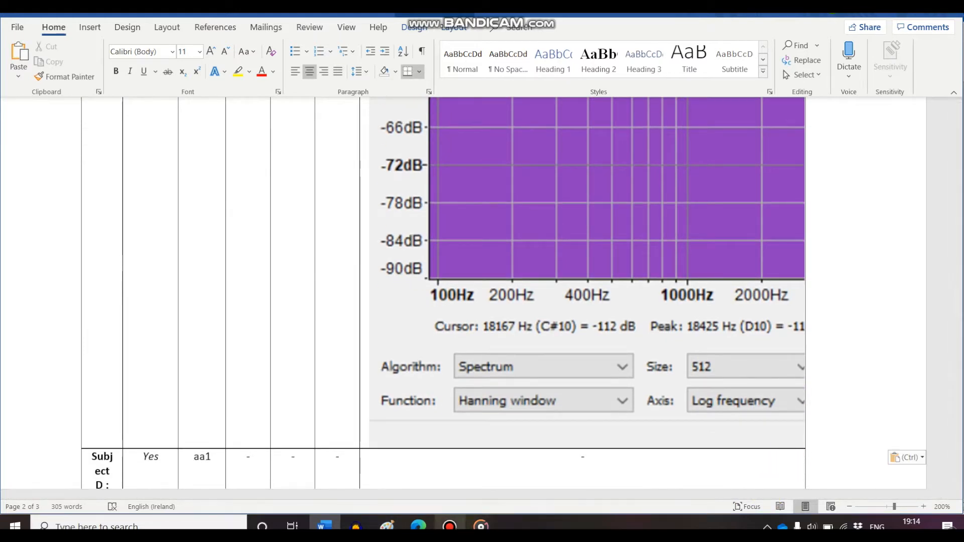
left_click(450, 525)
left_click(449, 526)
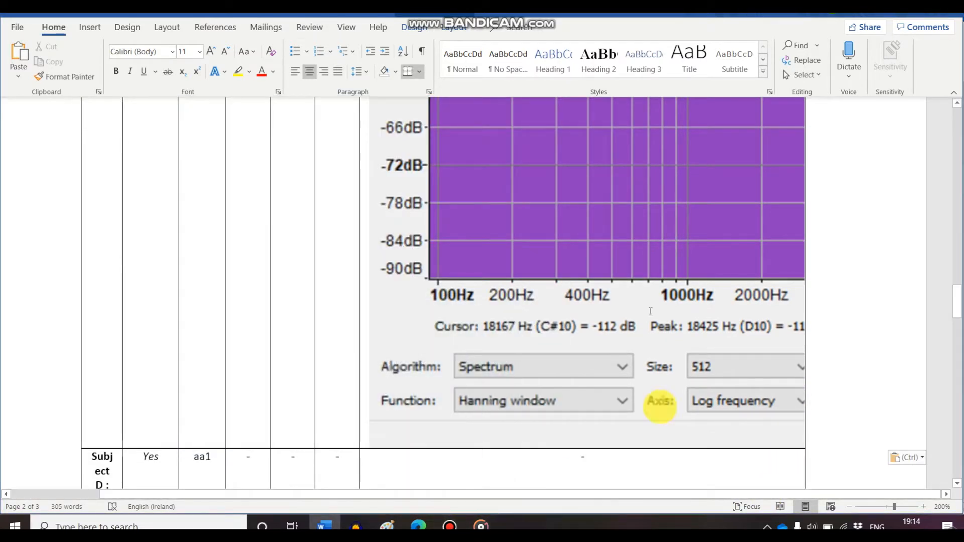
Shrink the pasted spectrum image proportionally so that it fits inside Subject C's Screenshot cell
scroll(677, 259, "up", 3)
scroll(630, 246, "up", 3)
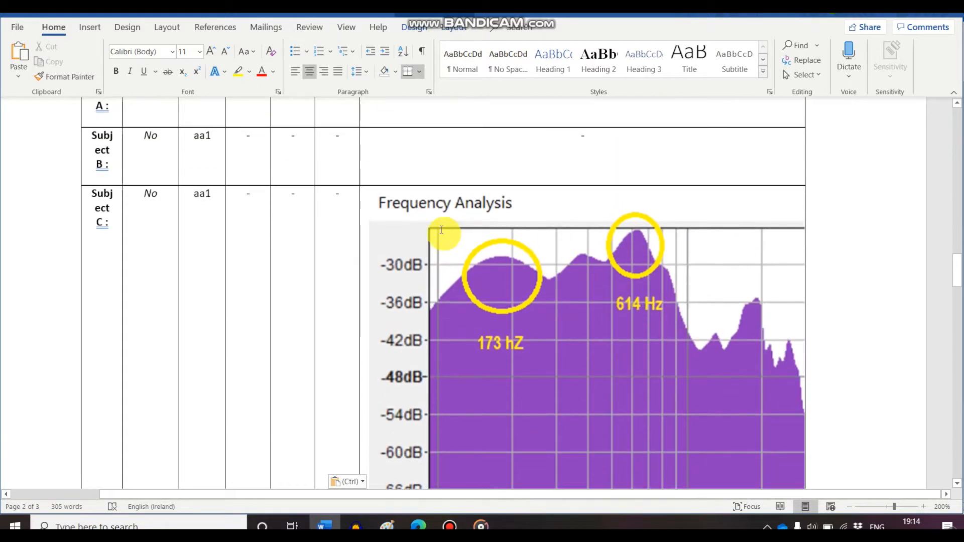
left_click(374, 201)
left_click_drag(372, 189, 538, 318)
left_click_drag(418, 158, 547, 276)
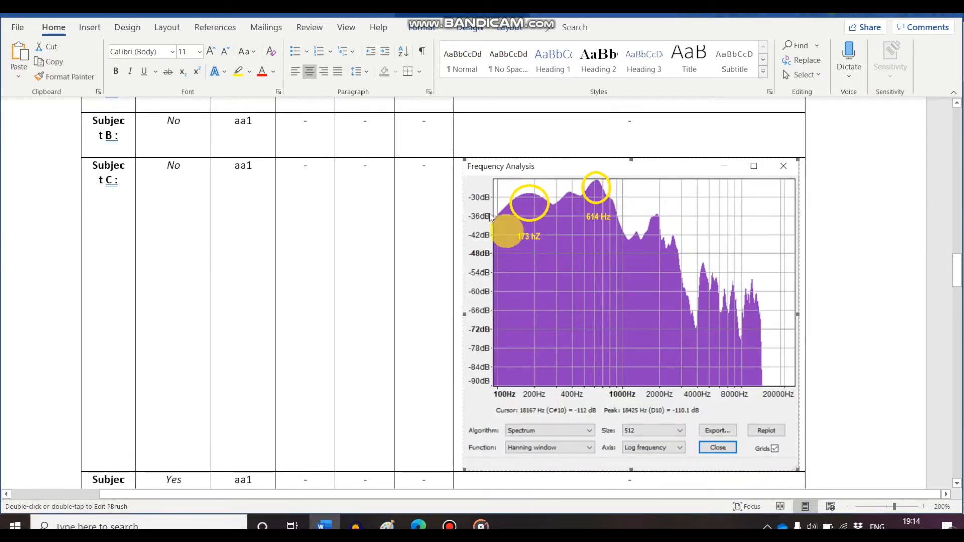
left_click_drag(462, 161, 591, 280)
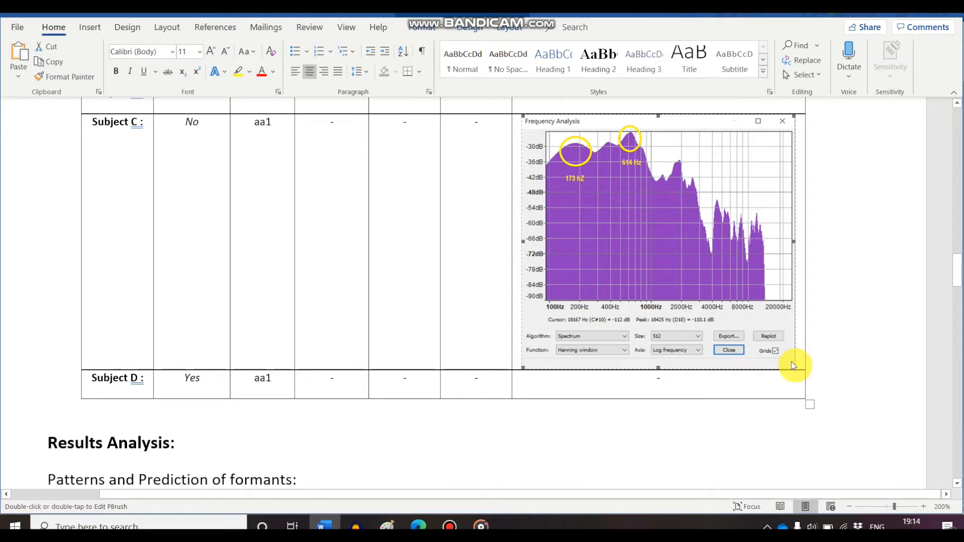
left_click_drag(792, 366, 768, 328)
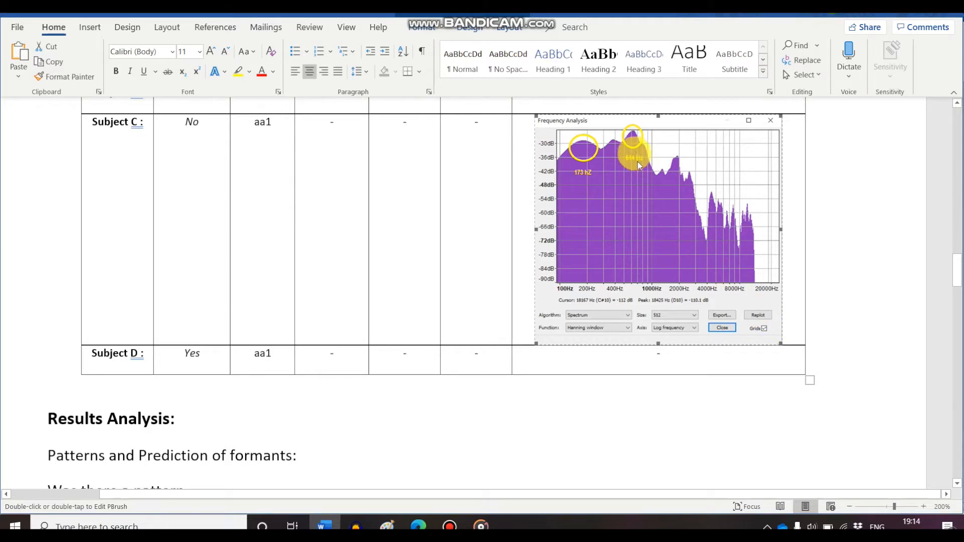
Enter "173 Hz" as Subject C's Formant 1 value in the Results table
scroll(687, 181, "up", 9)
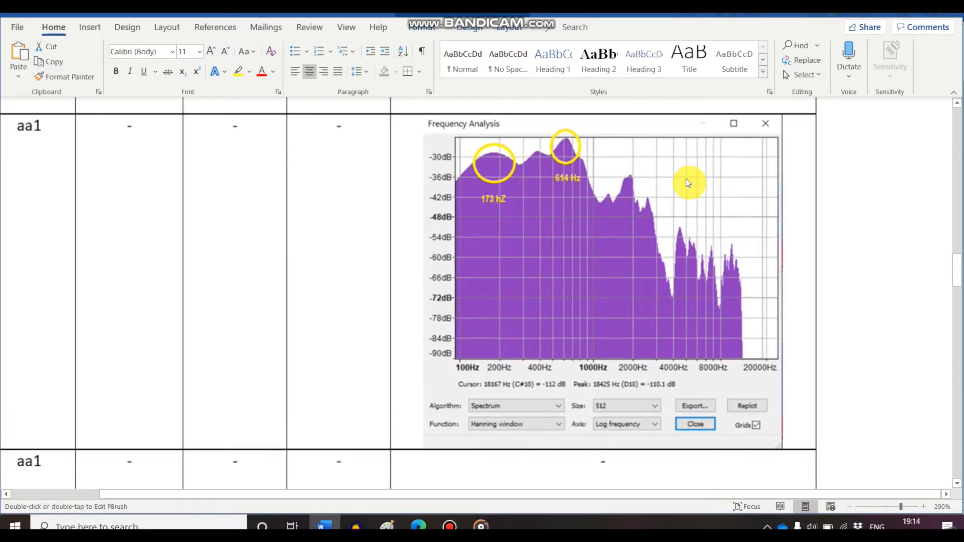
scroll(685, 178, "up", 3)
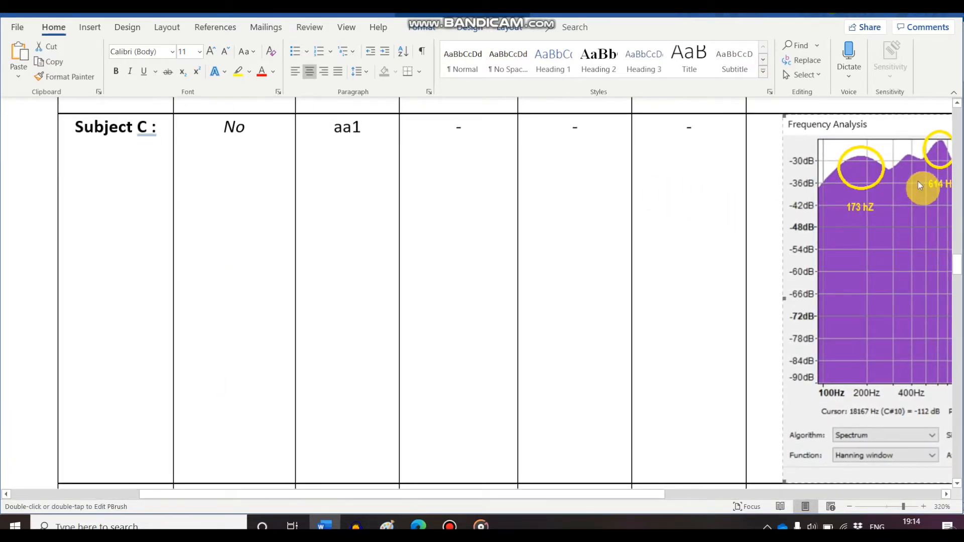
scroll(866, 201, "down", 7)
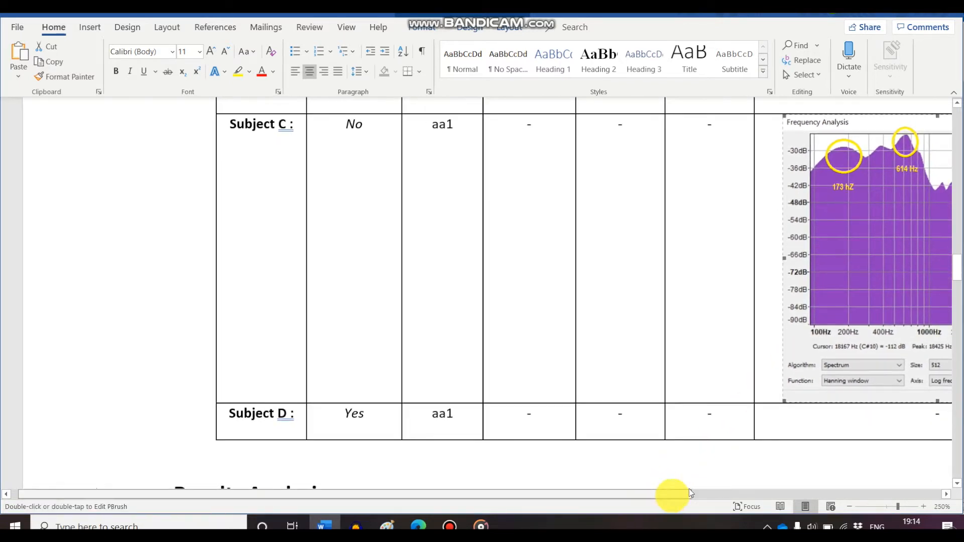
left_click_drag(661, 494, 834, 473)
scroll(634, 216, "down", 7)
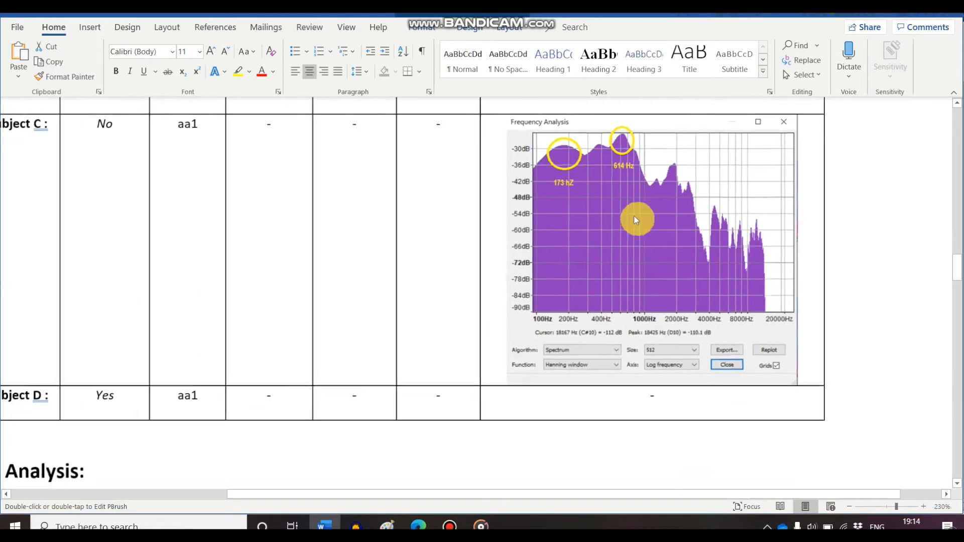
scroll(436, 172, "up", 2)
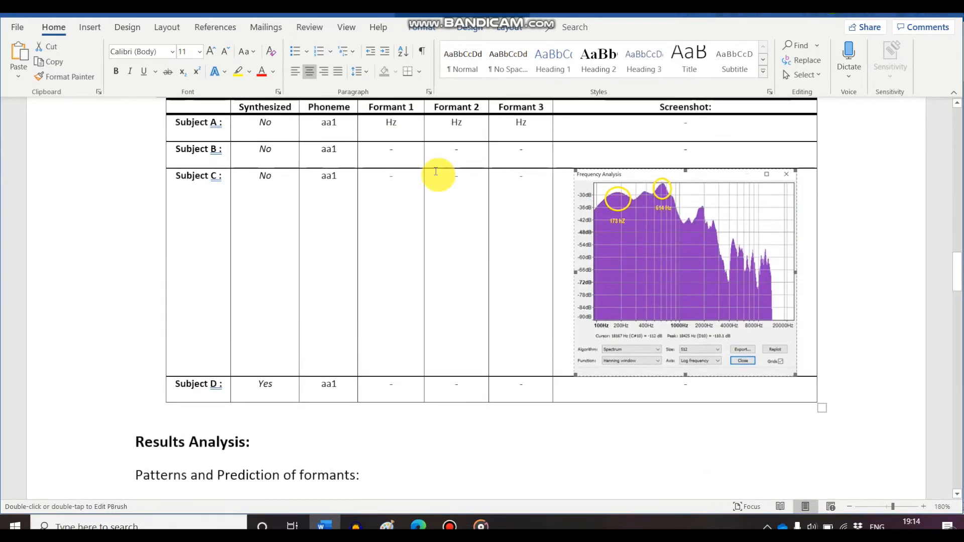
left_click(390, 185)
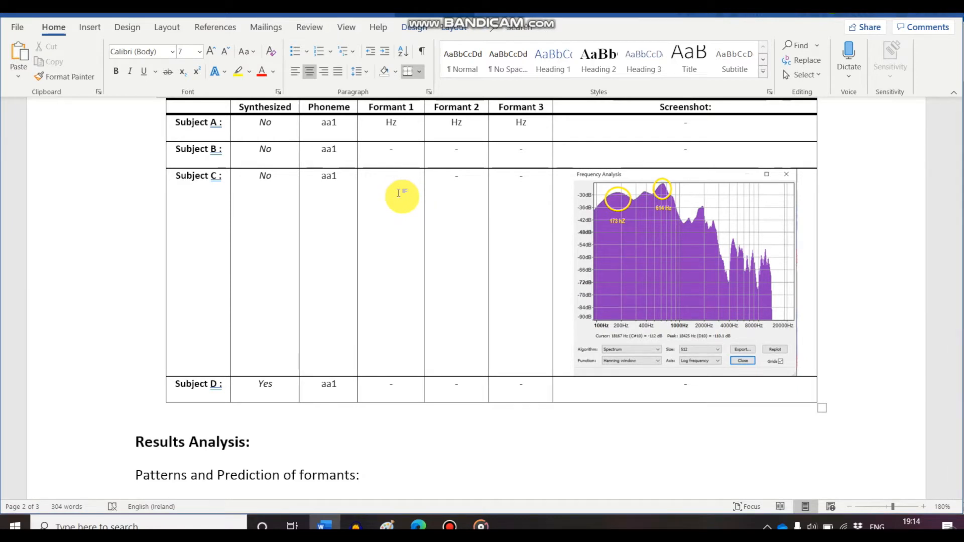
type("173 Hz")
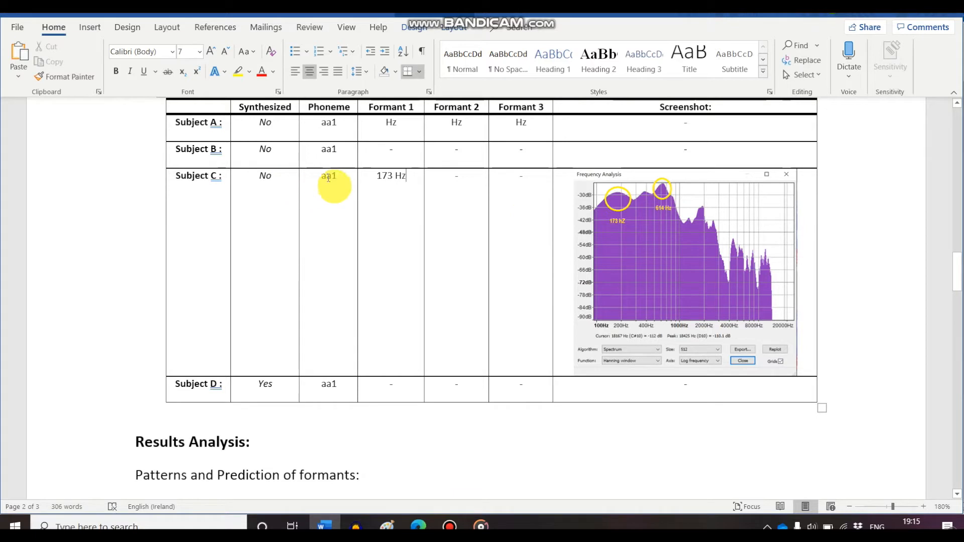
Enter "614 Hz" as Subject C's Formant 2 value and save the report
left_click(468, 175)
key("BackSpace")
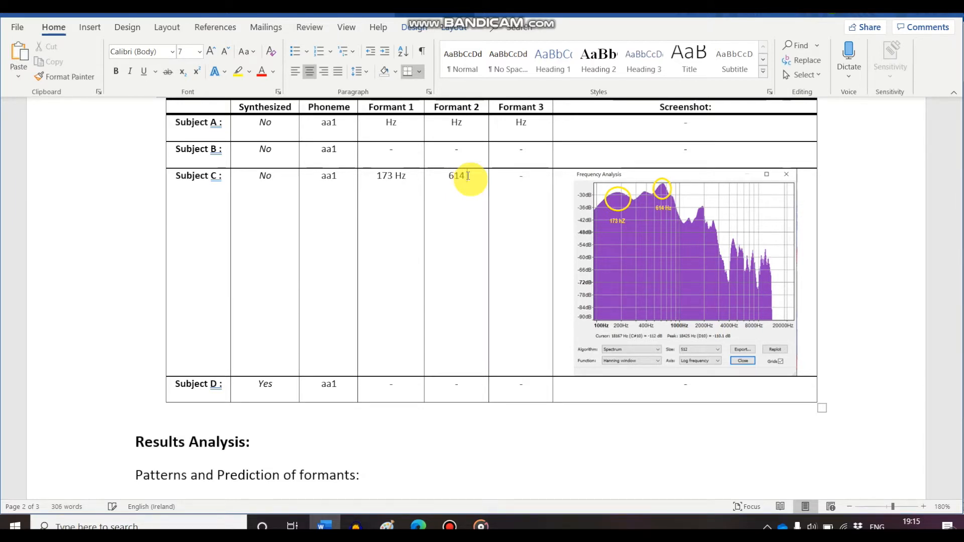
key("BackSpace")
key("BackSpace")
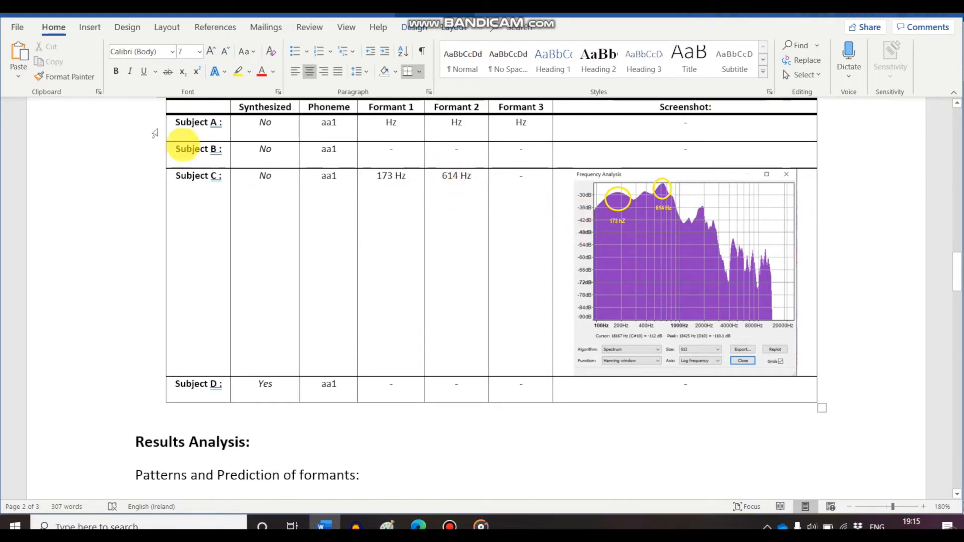
left_click(19, 27)
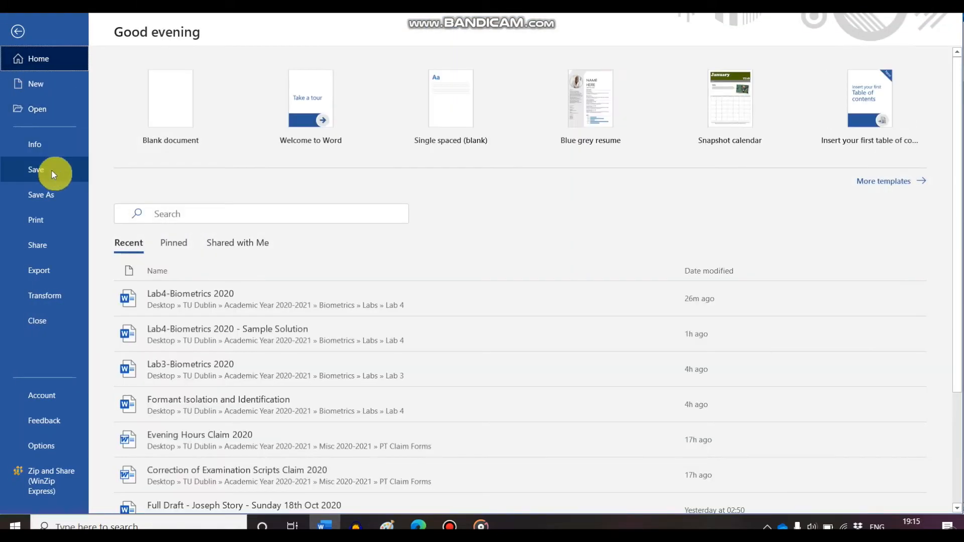
left_click(52, 171)
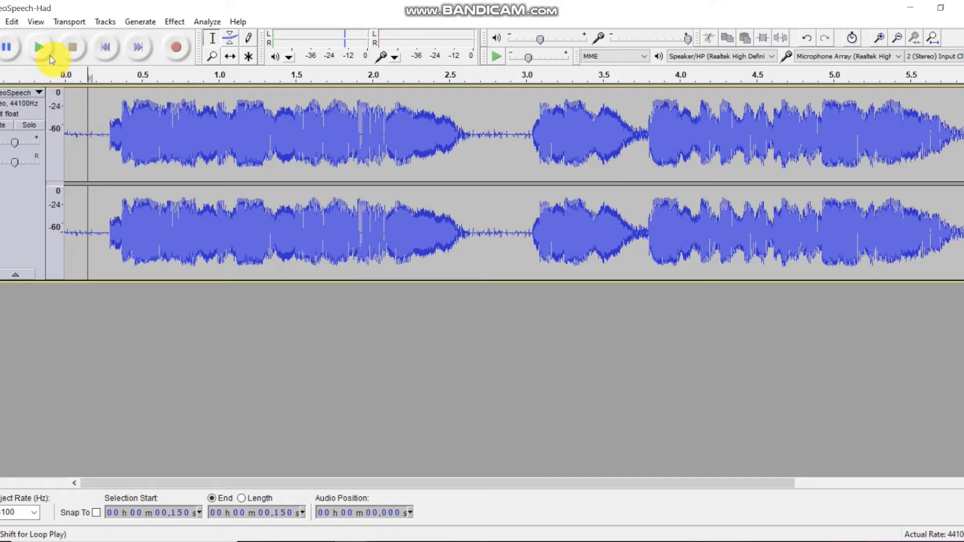
Play the synthesized Had recording in Audacity, then listen to the section from about 1.56 to 1.74 s
left_click(47, 53)
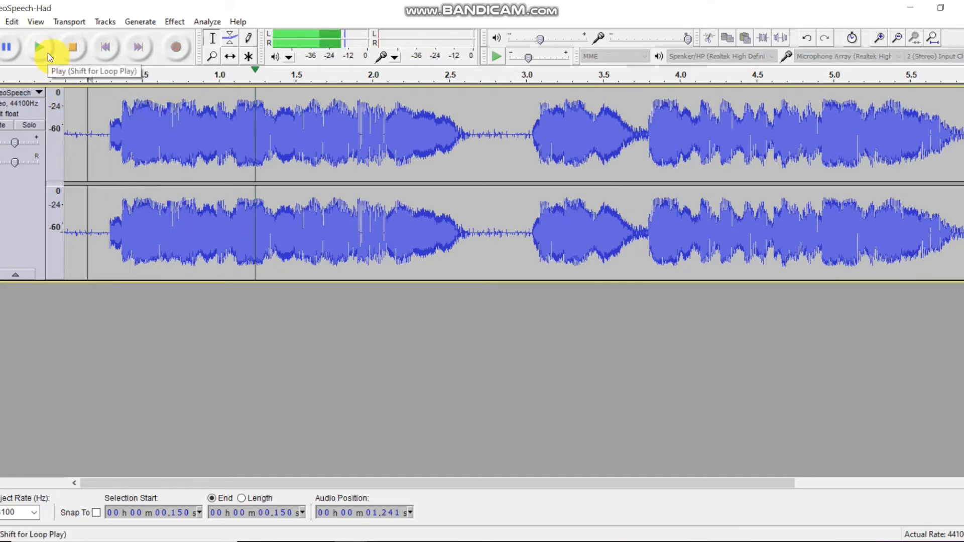
left_click(47, 53)
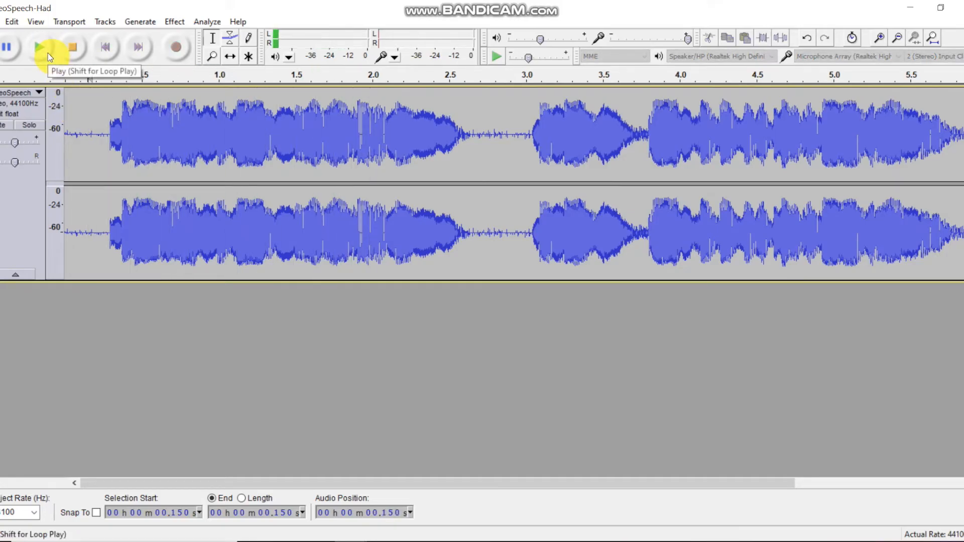
left_click(83, 55)
left_click_drag(306, 143, 334, 143)
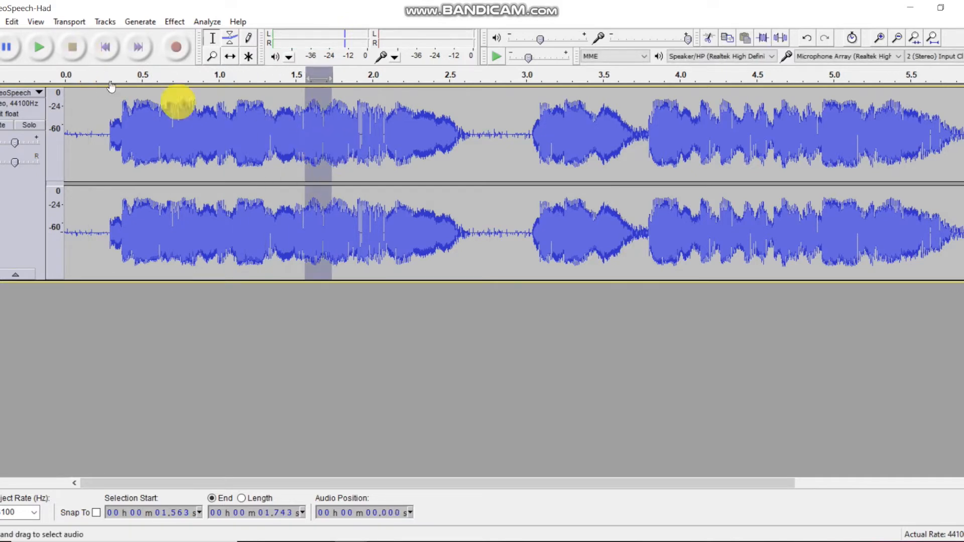
left_click(47, 56)
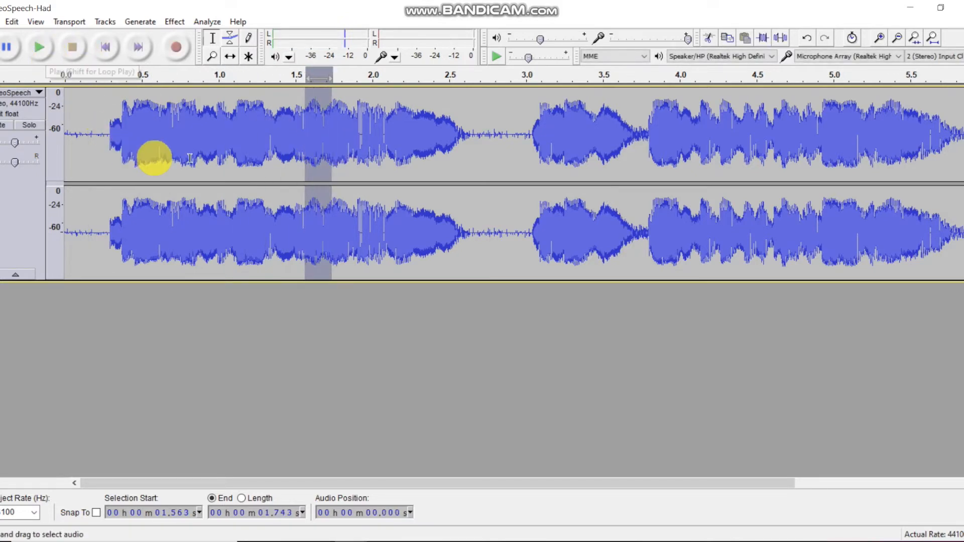
Narrow the selection to about 1.560–1.694 s and play it to check for the vowel
scroll(290, 169, "up", 1, "ctrl")
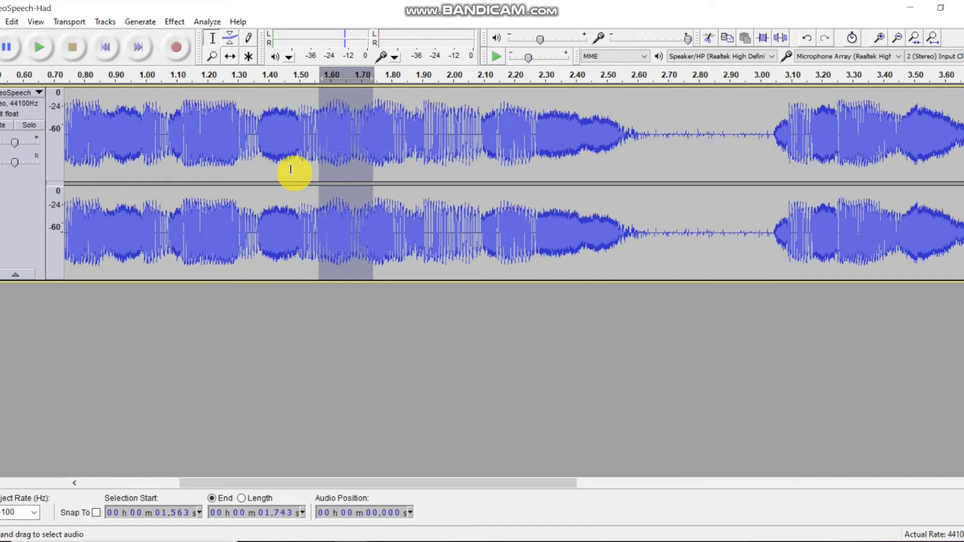
scroll(292, 168, "up", 1)
left_click(351, 143)
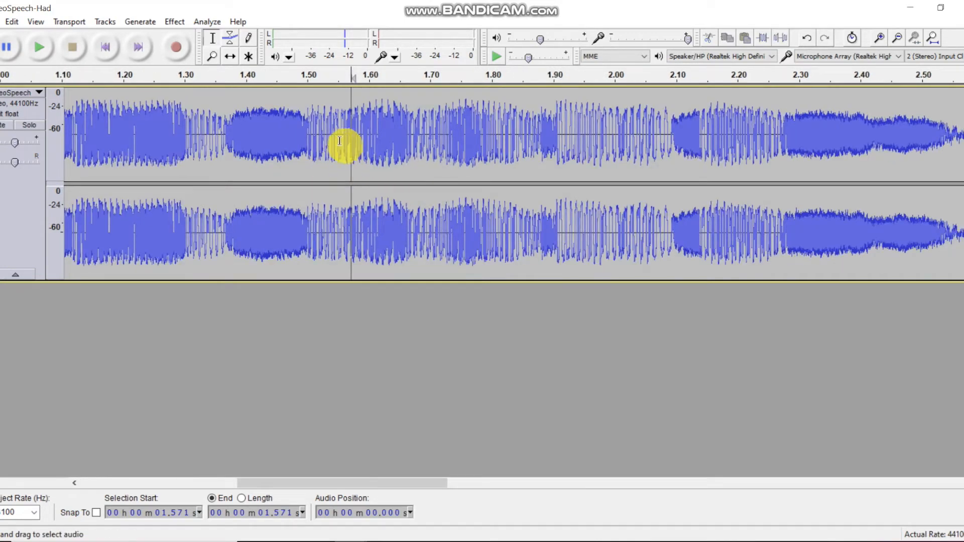
left_click_drag(344, 142, 427, 154)
left_click(38, 47)
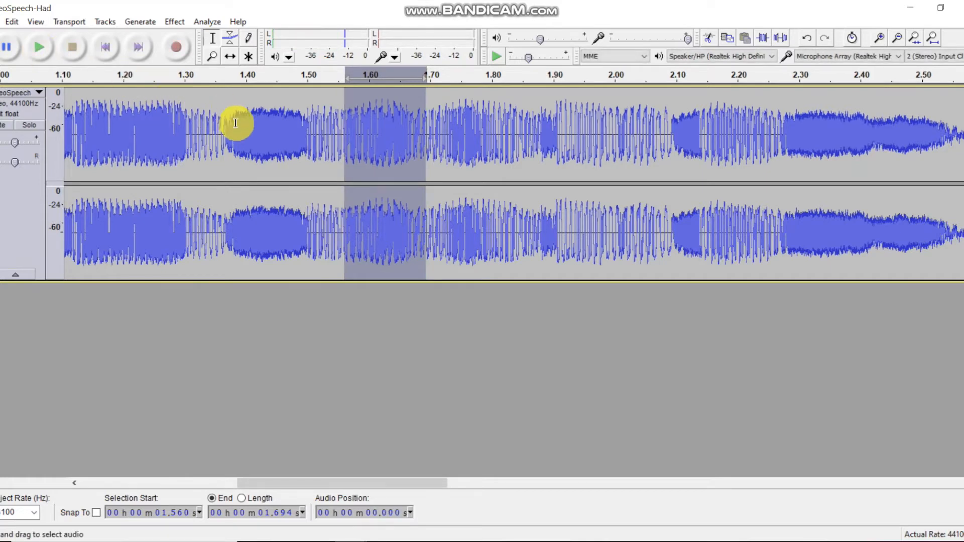
Listen to the short segments at about 1.535–1.577 s and 1.660–1.705 s to find the vowel's boundaries
scroll(310, 159, "up", 1)
left_click(547, 192)
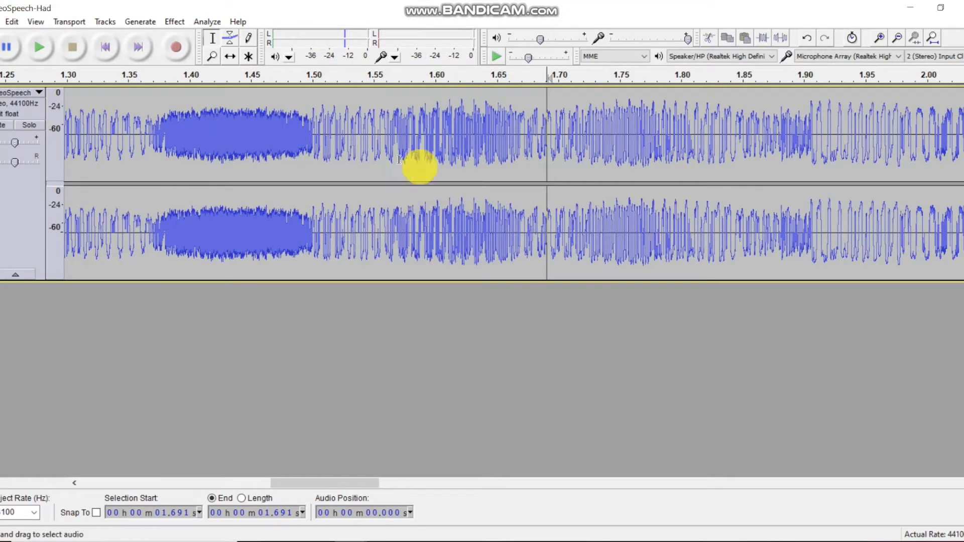
left_click_drag(356, 139, 407, 148)
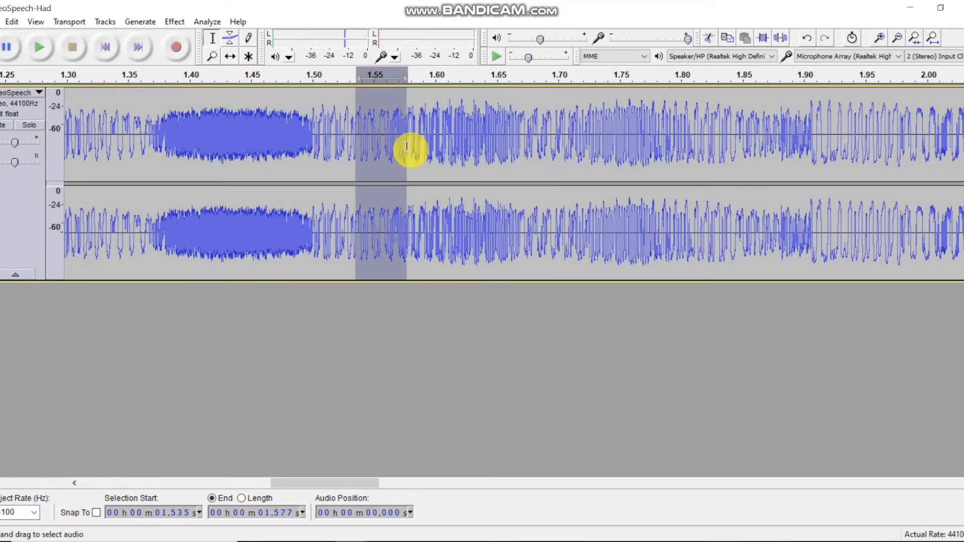
left_click(45, 52)
left_click_drag(556, 153, 512, 165)
left_click(40, 47)
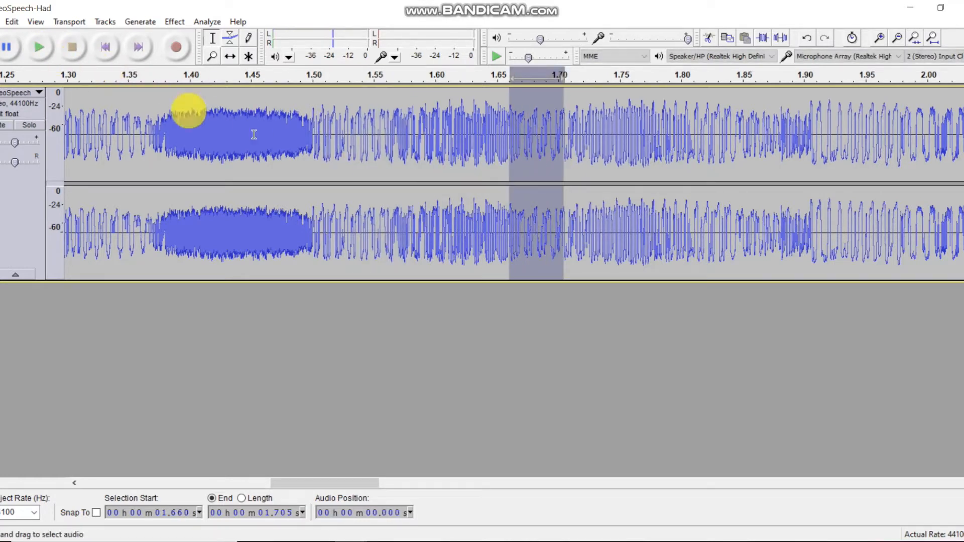
Select the vowel section from about 1.576 to 1.659 s and play it
left_click_drag(405, 145, 507, 146)
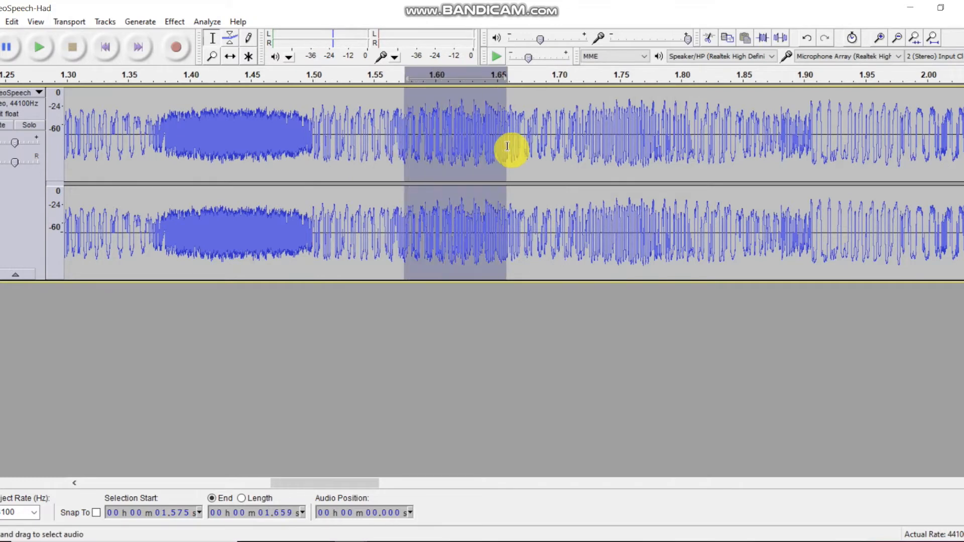
scroll(478, 165, "up", 1, "ctrl")
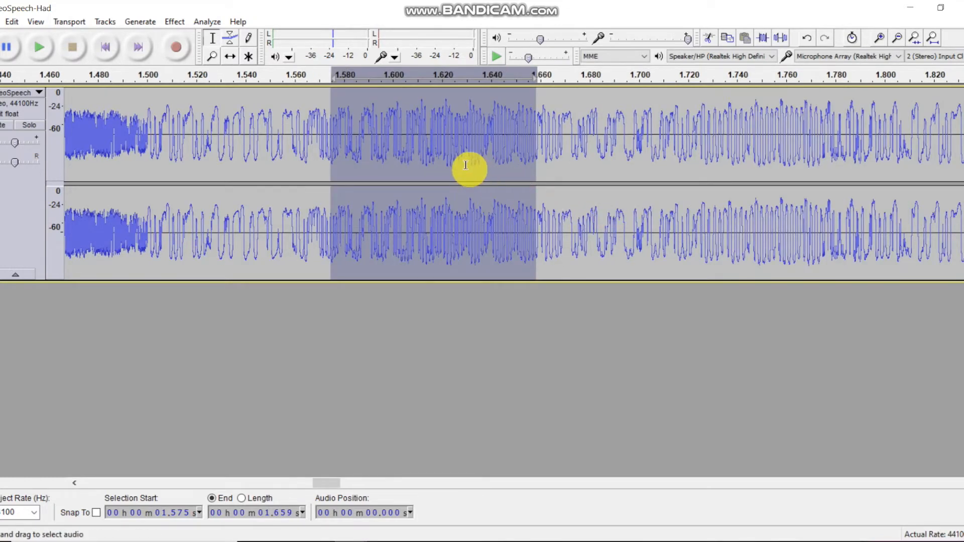
scroll(467, 166, "up", 1, "ctrl")
left_click(388, 174)
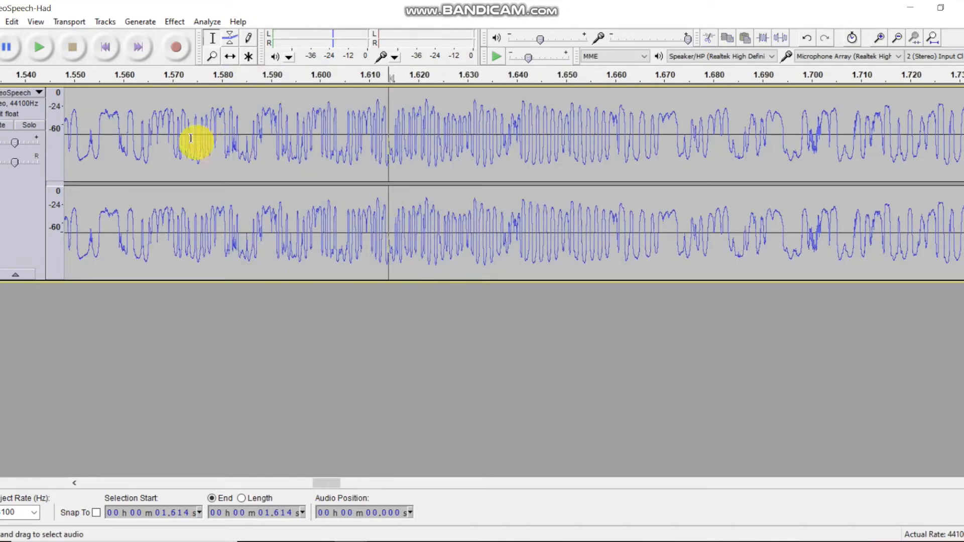
left_click_drag(201, 134, 608, 172)
left_click(41, 50)
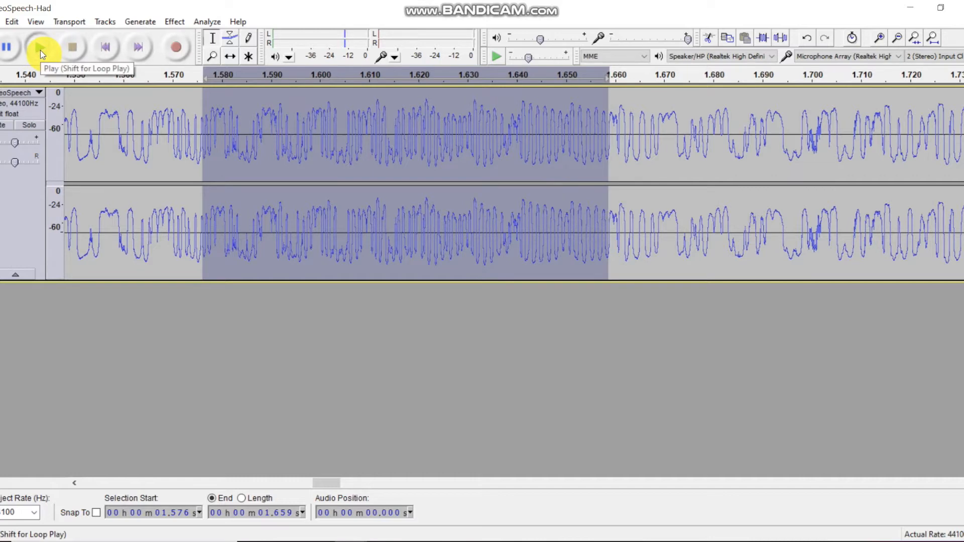
Change the audio track's display from waveform to Spectrogram
left_click(38, 92)
left_click(52, 190)
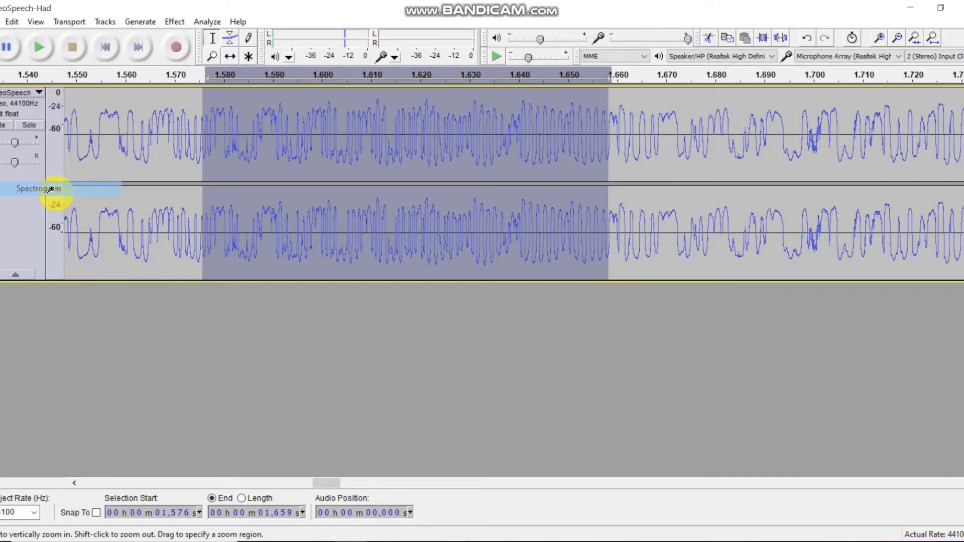
left_click(422, 329)
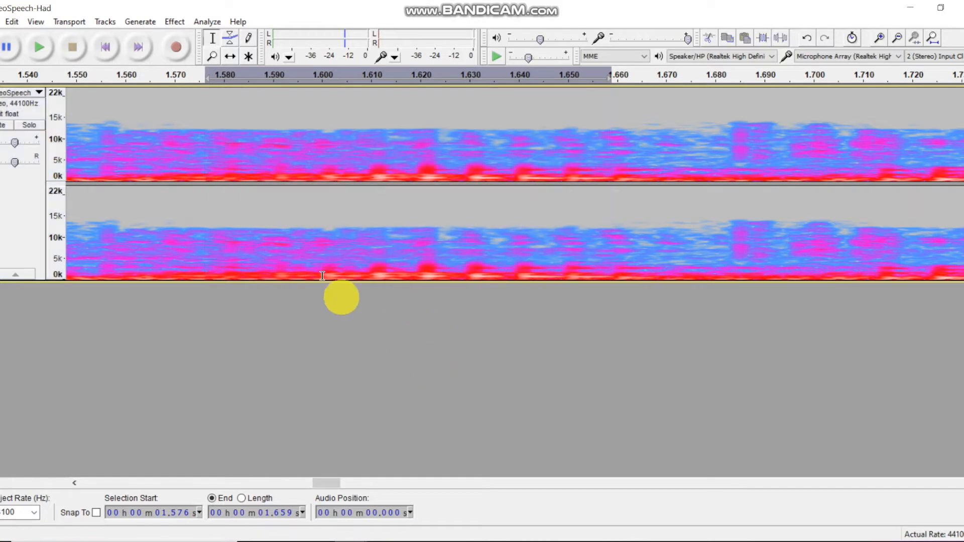
Select the vowel portion of the spectrogram from about 1.601 to 1.644 s and play it
left_click_drag(264, 176, 543, 217)
left_click(542, 217)
left_click_drag(328, 189, 537, 207)
left_click(42, 54)
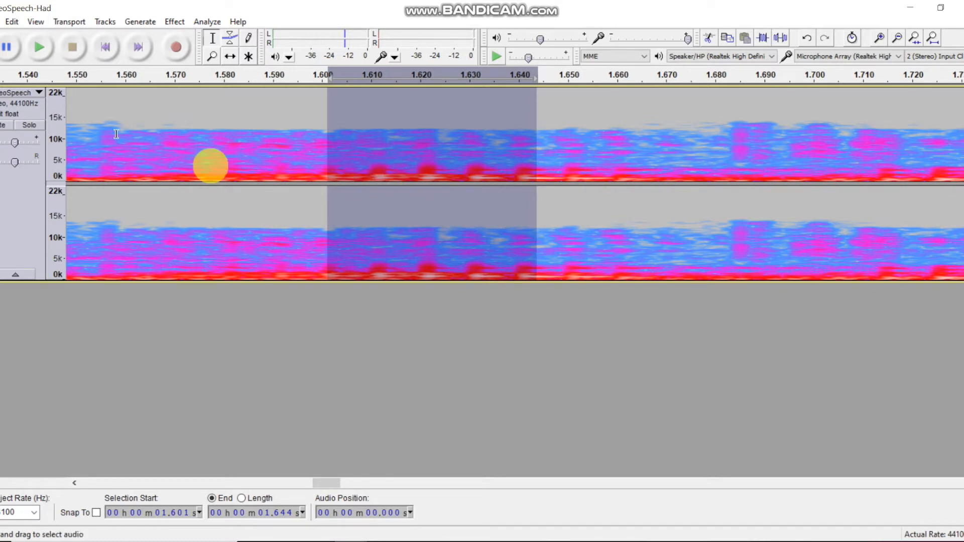
Play the selected section at 1.601–1.644 s, plot its frequency spectrum, and close the analysis
left_click(43, 54)
left_click(44, 54)
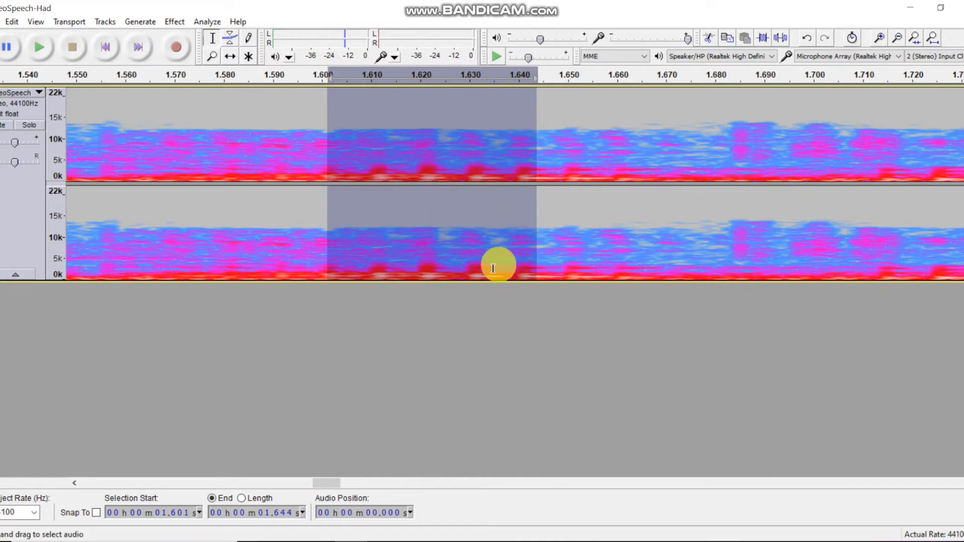
left_click(208, 22)
left_click(238, 55)
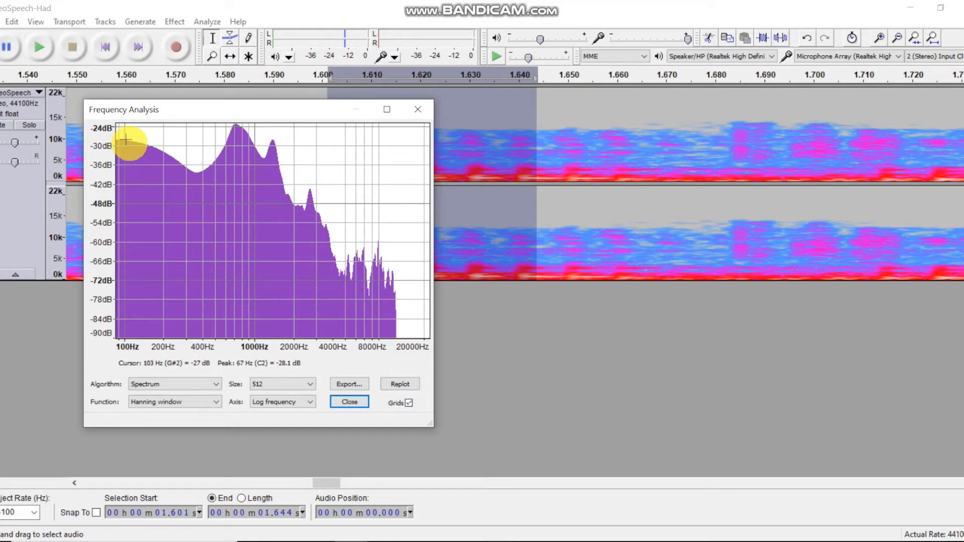
left_click(420, 115)
Widen the vowel selection to about 1.600–1.656 s, play it, and plot its frequency spectrum
left_click(512, 151)
left_click_drag(332, 174, 595, 189)
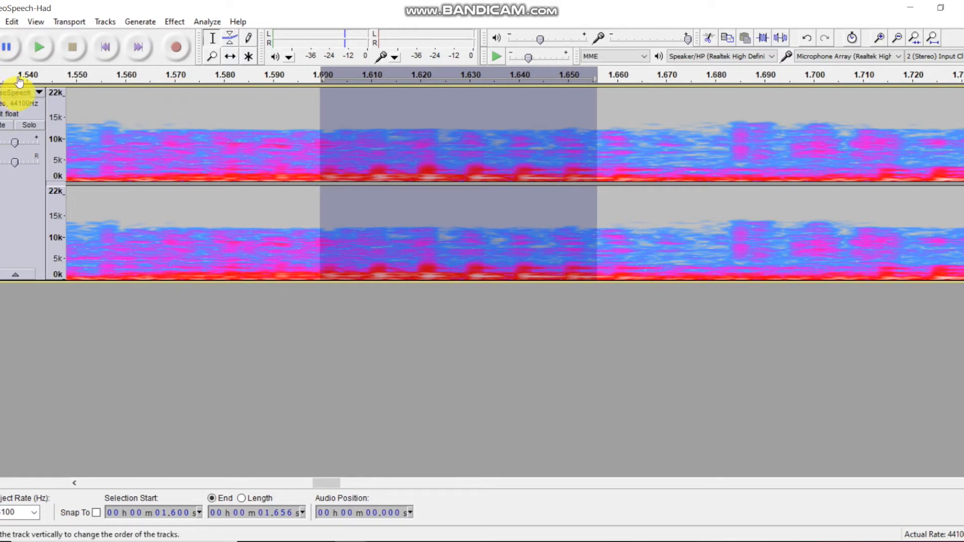
left_click(41, 46)
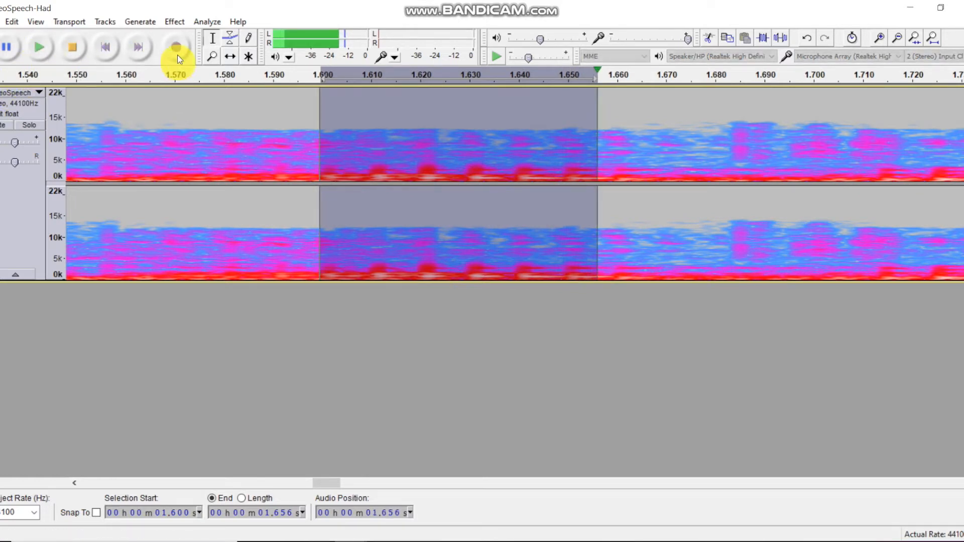
left_click(210, 22)
left_click(236, 50)
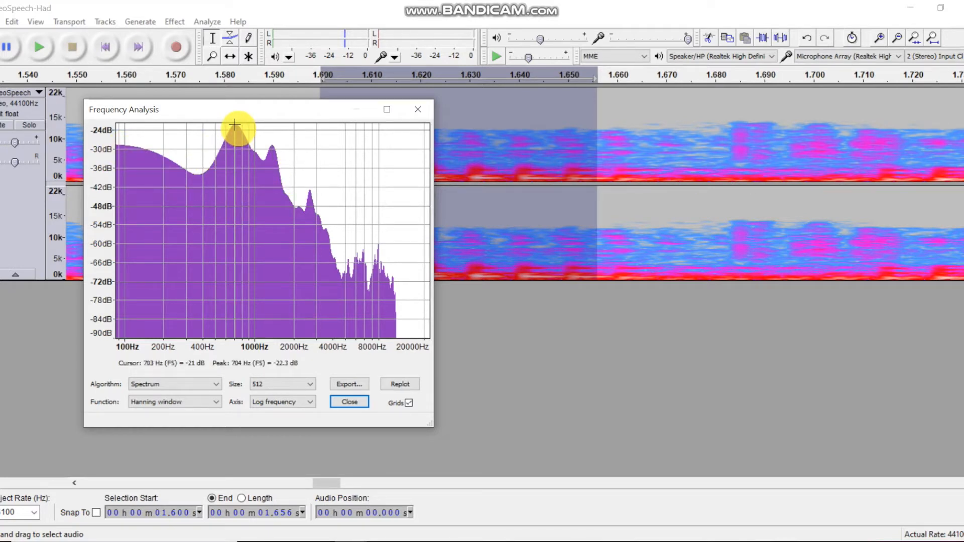
Switch to the Word report and enter 96Hz as Subject A's Formant 1 in the Results table
left_click(361, 541)
scroll(355, 405, "down", 3)
scroll(353, 402, "down", 20)
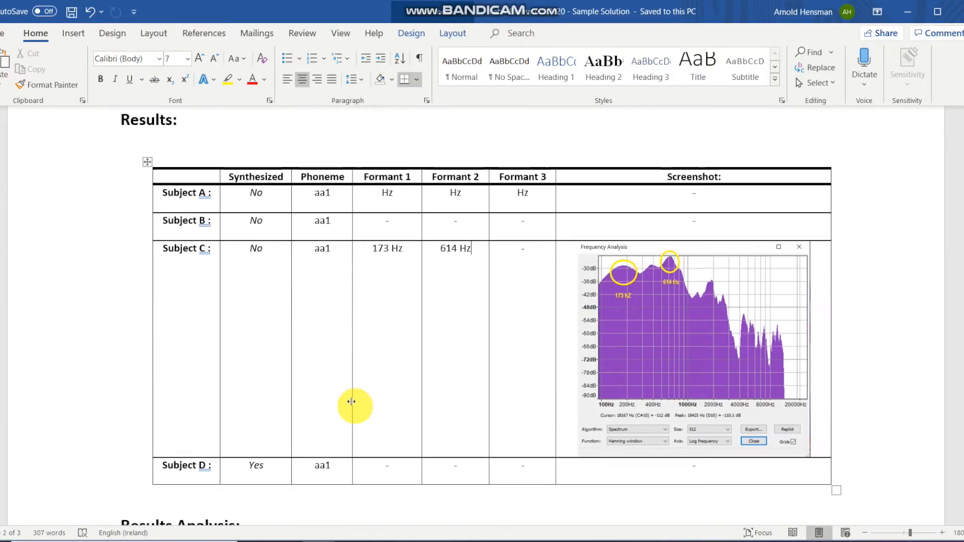
double_click(387, 193)
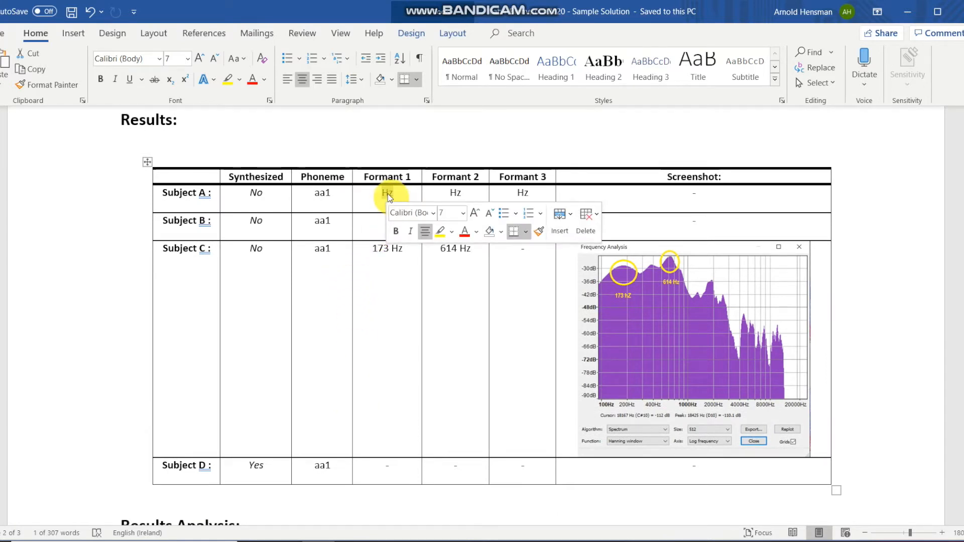
type("9")
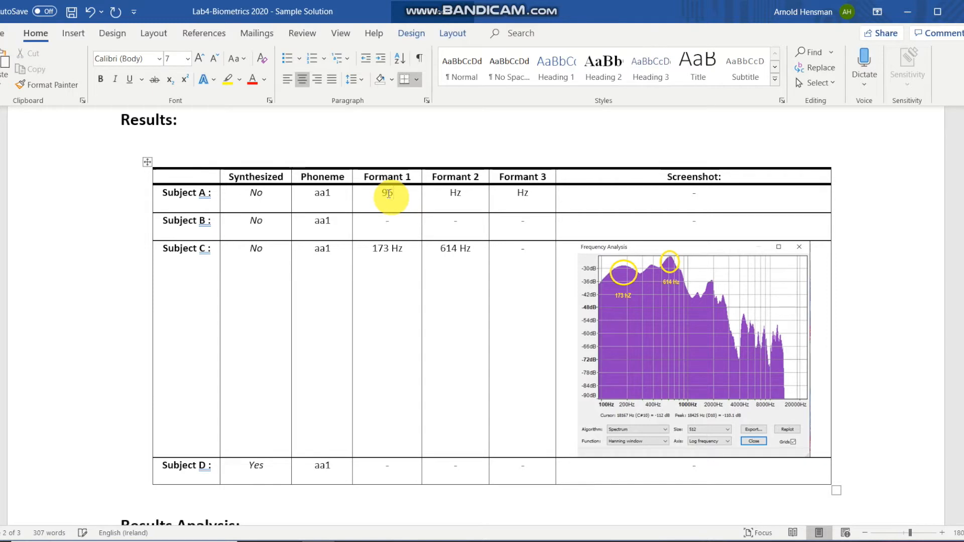
type("6Hz")
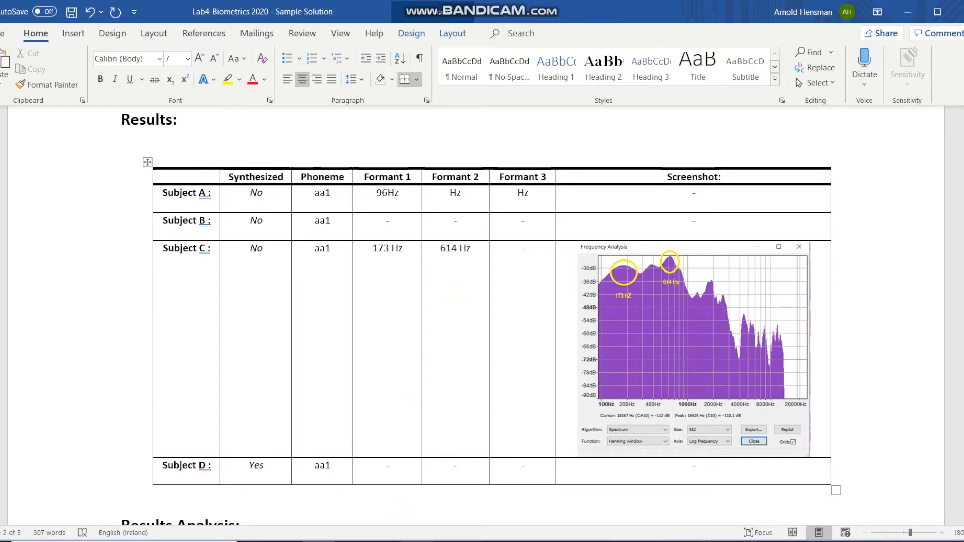
Check the second peak in the LeoSpeech-Had spectrum, then set Subject A's Formant 2 to 704Hz and Formant 3 to a dash
mouse_move(179, 505)
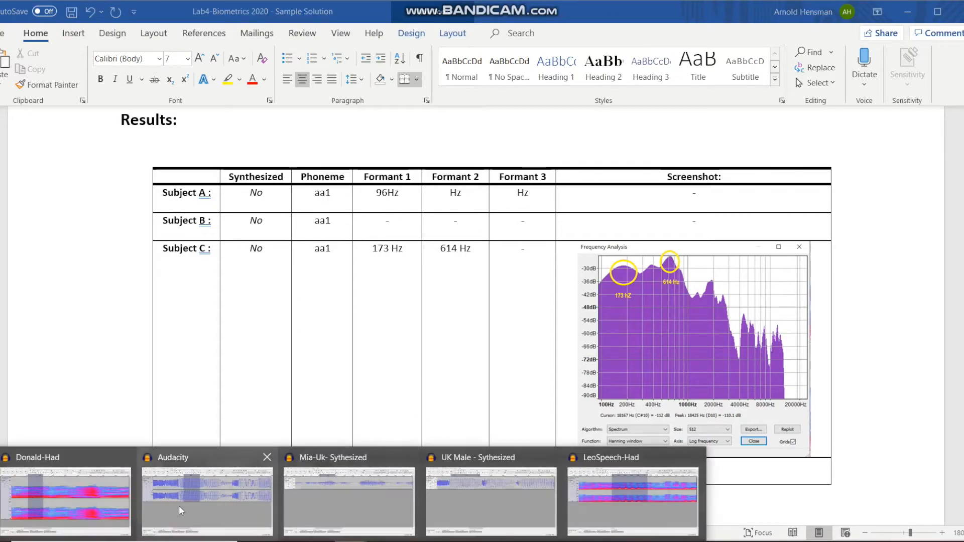
left_click(96, 507)
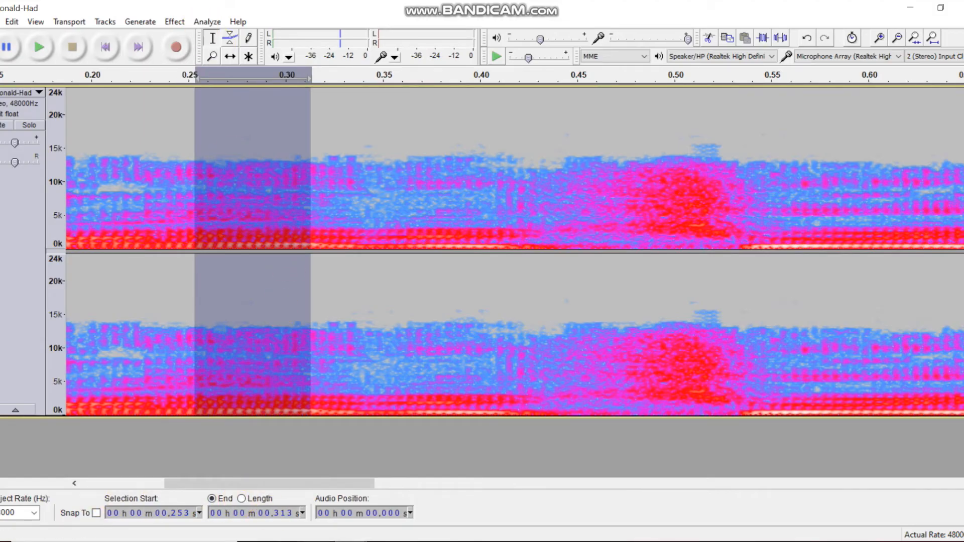
mouse_move(350, 538)
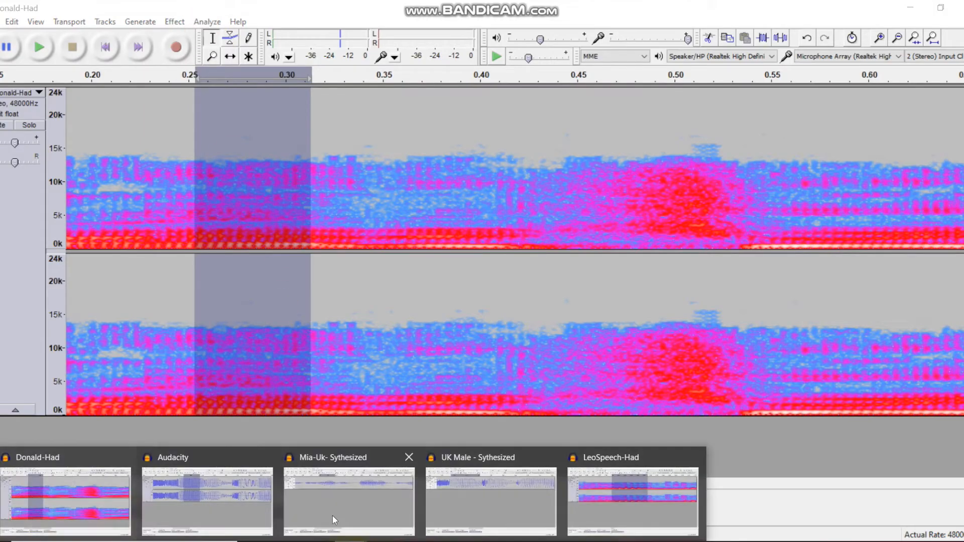
left_click(603, 517)
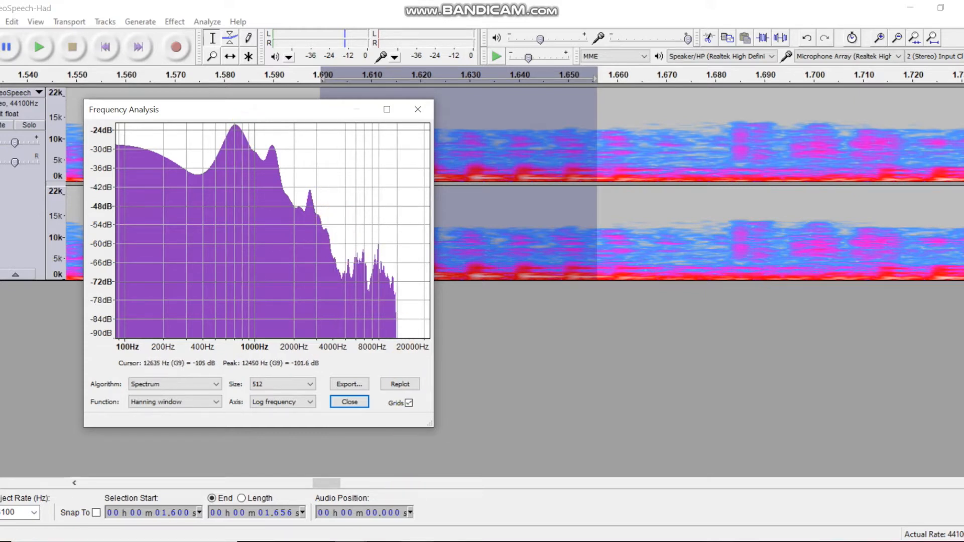
left_click(326, 538)
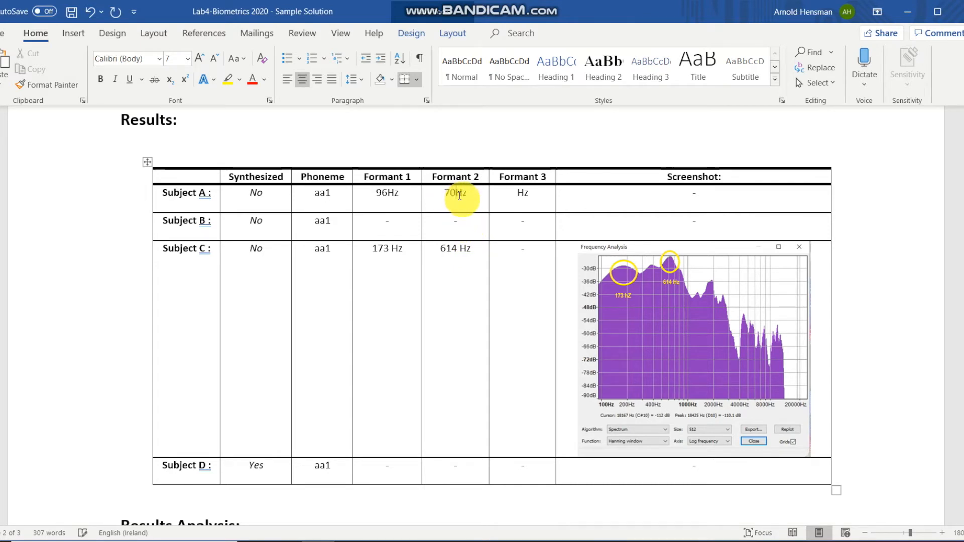
left_click(519, 194)
double_click(523, 192)
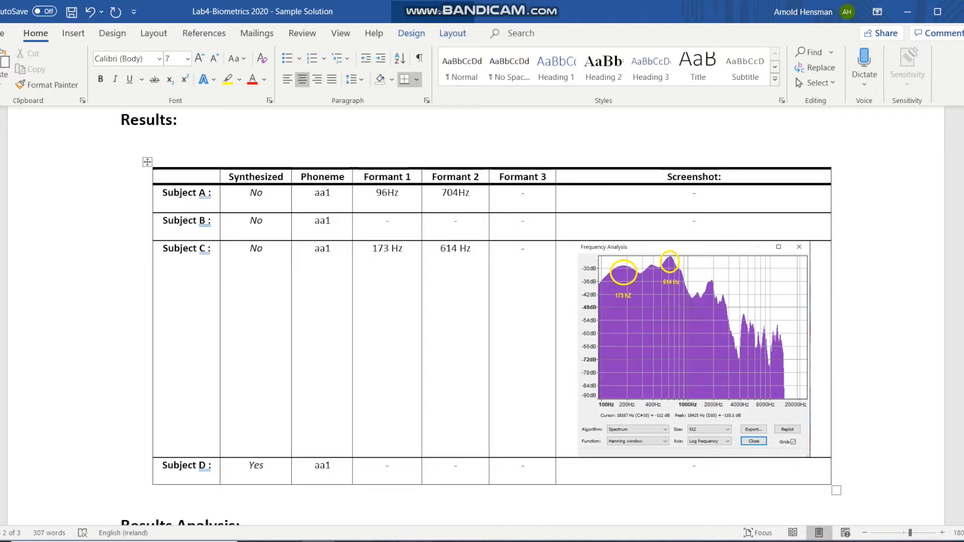
Switch to the untitled Audacity project, close its spectrum plot and play the selected section at 0.620–0.689 s
mouse_move(368, 540)
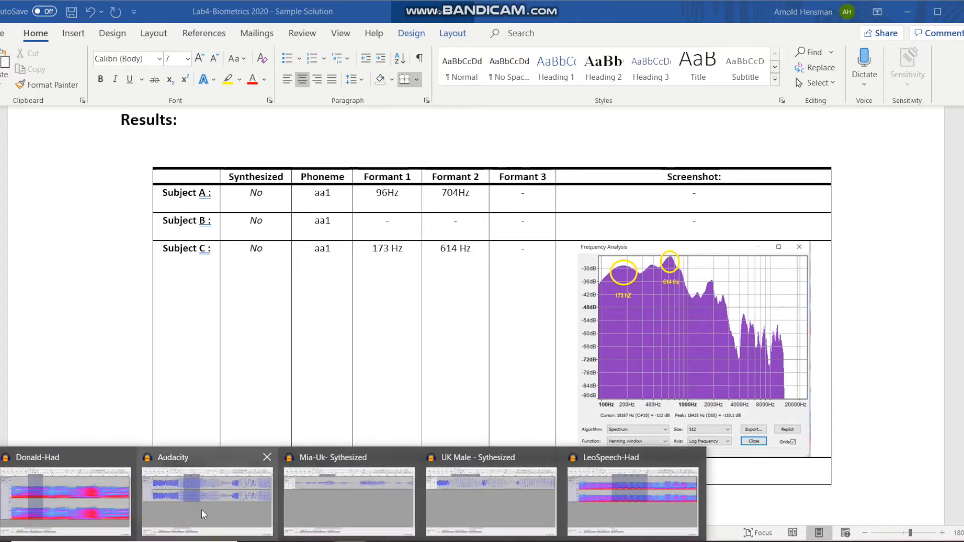
mouse_move(204, 508)
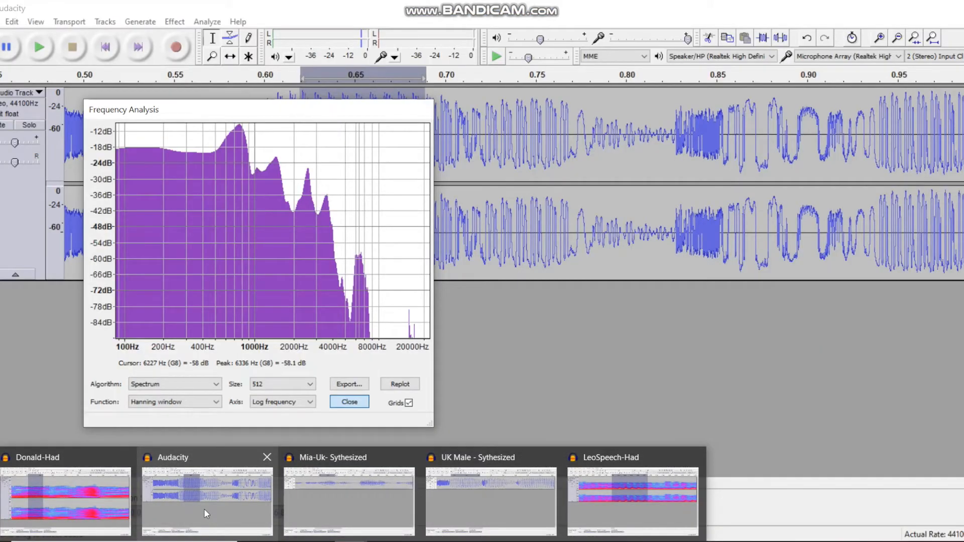
left_click(204, 508)
left_click(226, 152)
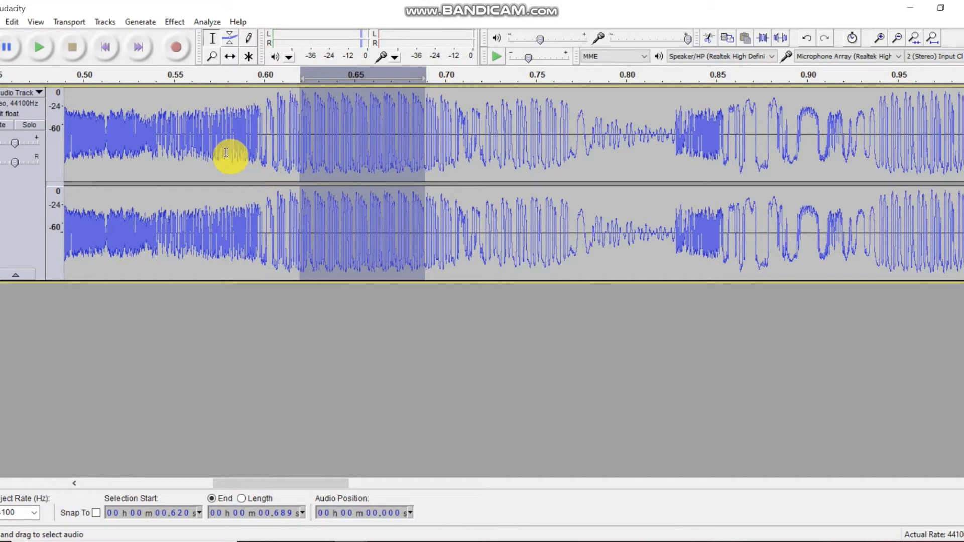
left_click(47, 45)
left_click(47, 45)
left_click(47, 45)
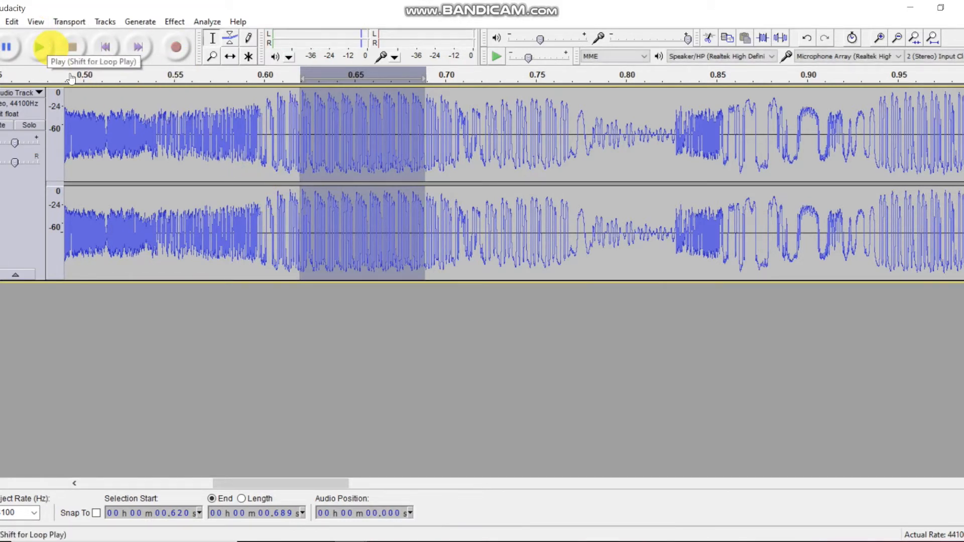
Paste a screenshot of the LeoSpeech-Had spectrum into Paint and move it so the Frequency Analysis window fills the canvas's upper-left corner
left_click(352, 541)
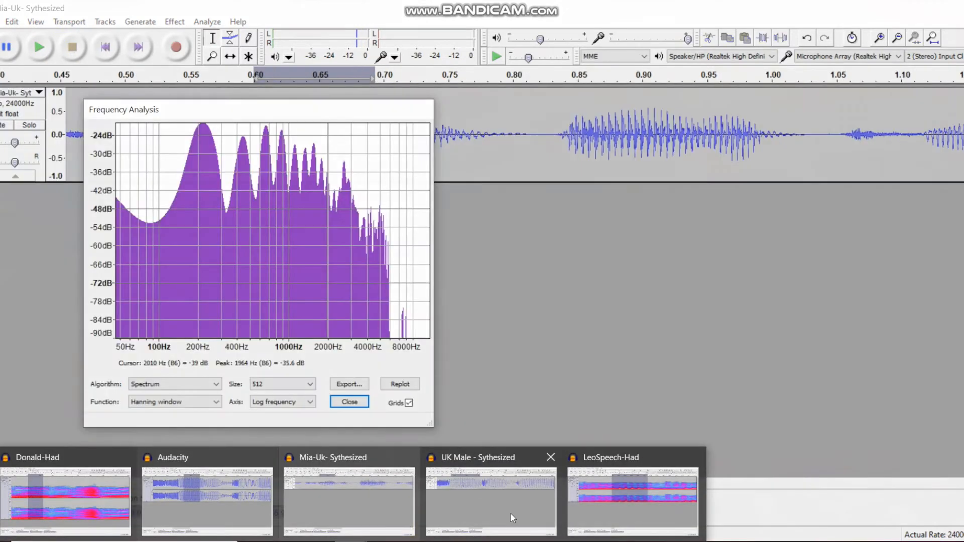
left_click(589, 502)
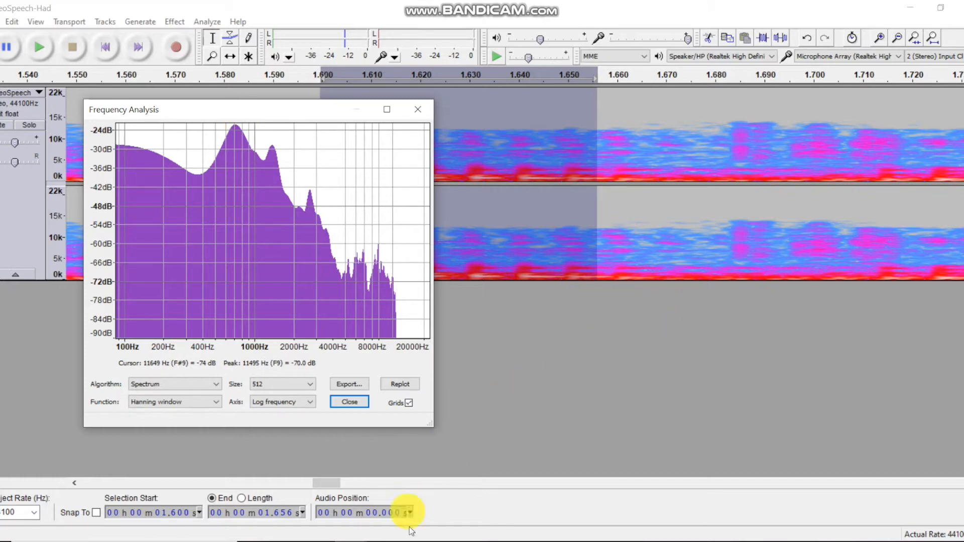
left_click(400, 541)
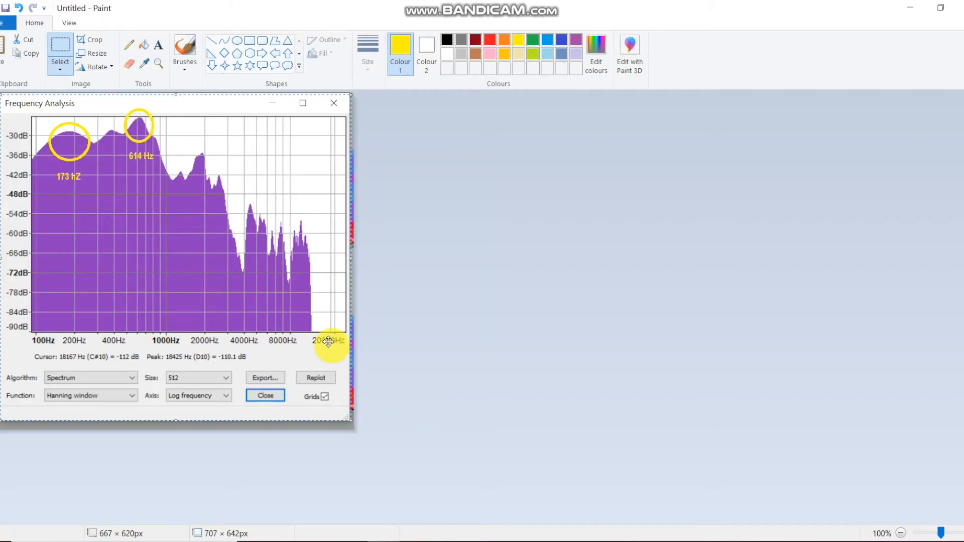
key("ctrl+v")
mouse_move(263, 338)
left_mouse_down()
mouse_move(241, 297)
mouse_move(153, 236)
left_mouse_up()
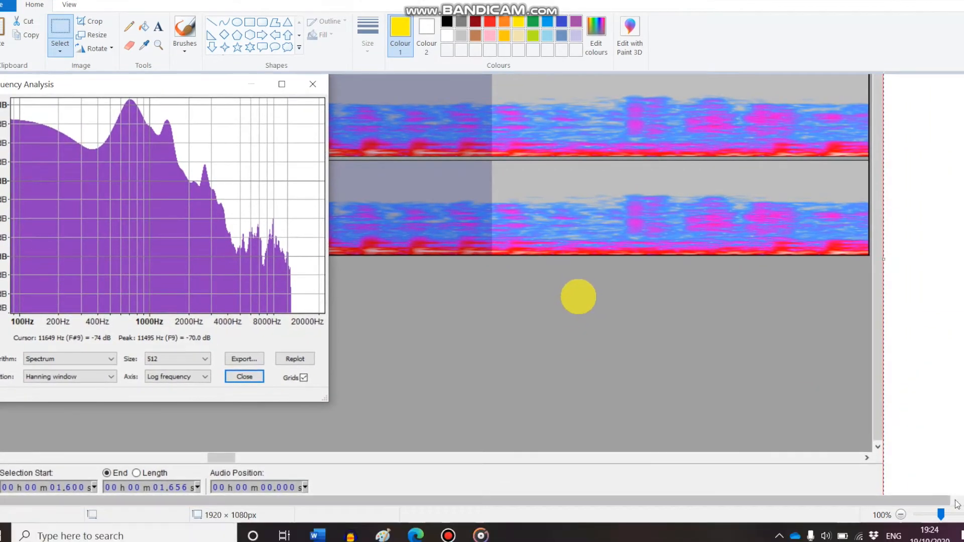
Shrink the canvas to about 658 × 629 px so that only the Frequency Analysis window is kept
left_click_drag(941, 519, 956, 517)
left_click(955, 493)
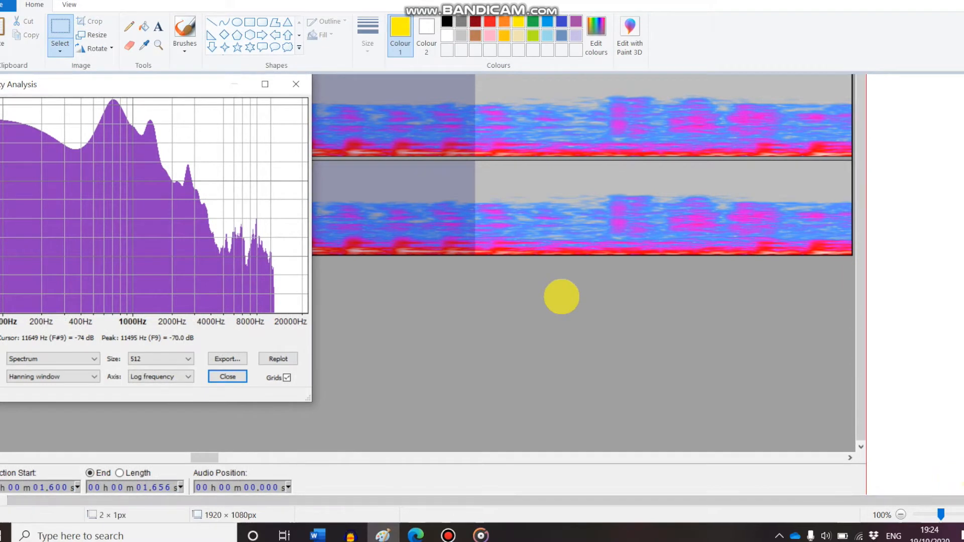
scroll(963, 479, "down", 3)
mouse_move(867, 446)
left_mouse_down()
mouse_move(412, 323)
mouse_move(315, 251)
mouse_move(613, 349)
left_mouse_up()
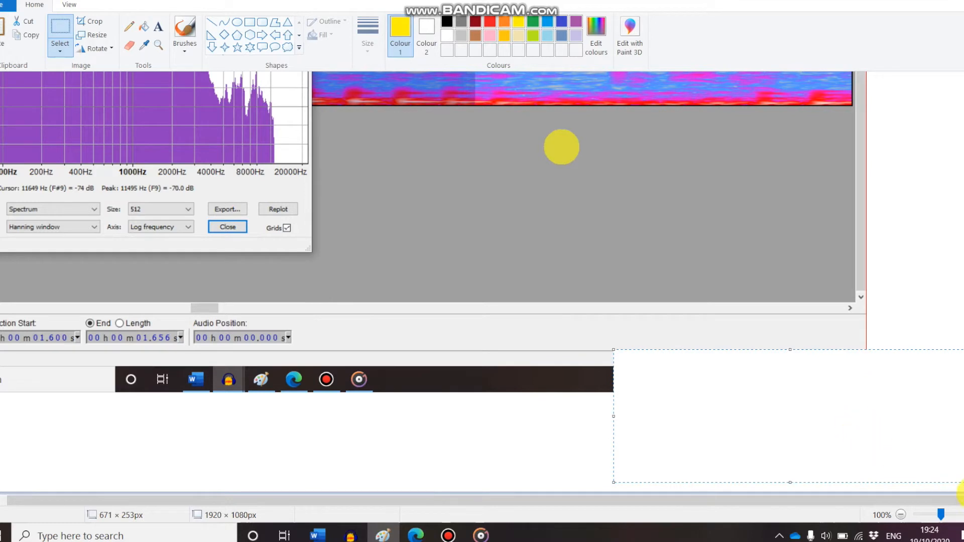
left_click(808, 230)
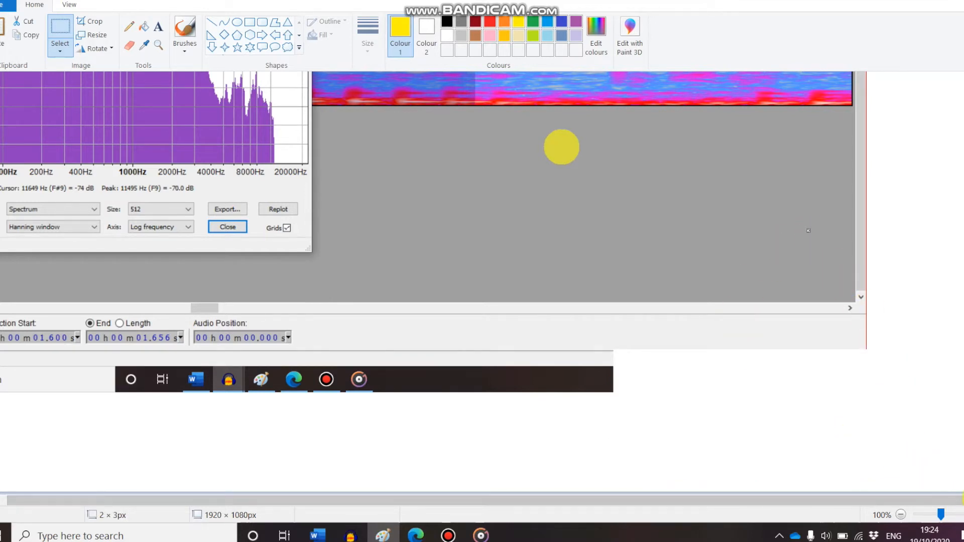
left_click_drag(963, 494, 312, 255)
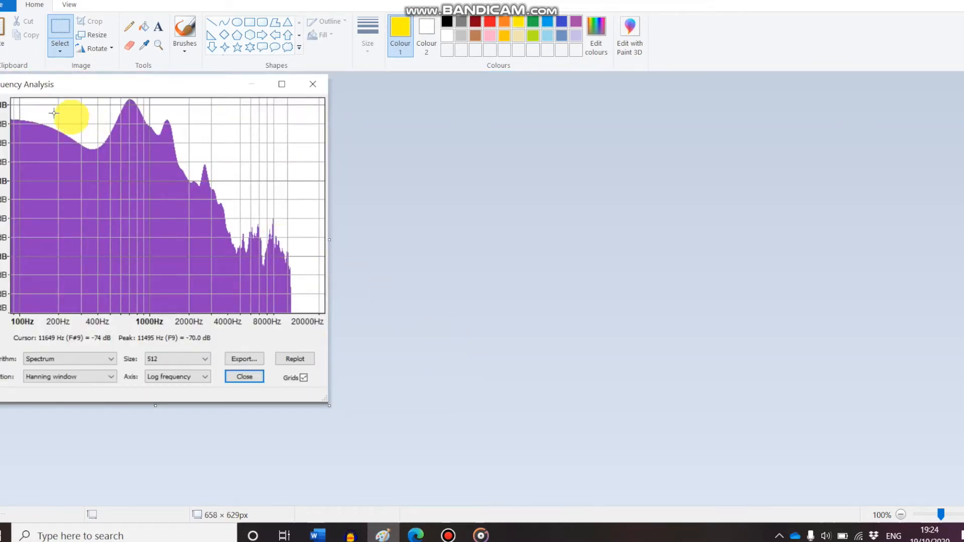
Draw yellow ovals around the first two formant peaks, near 100 Hz and 700 Hz
left_click(236, 22)
mouse_move(13, 113)
left_mouse_down()
mouse_move(48, 152)
mouse_move(49, 134)
left_mouse_up()
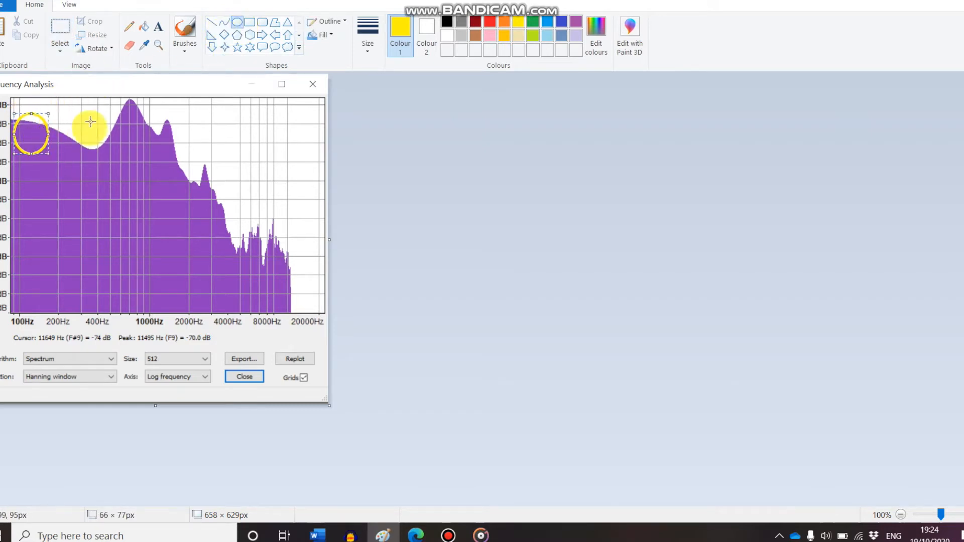
left_click_drag(112, 88, 153, 126)
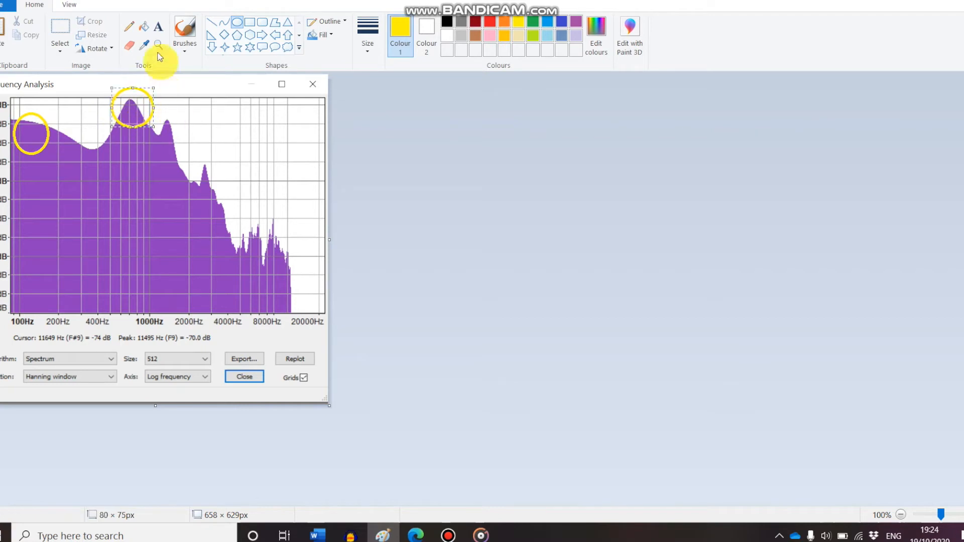
Add the text label "96 Hz" below the first circled peak
left_click(158, 26)
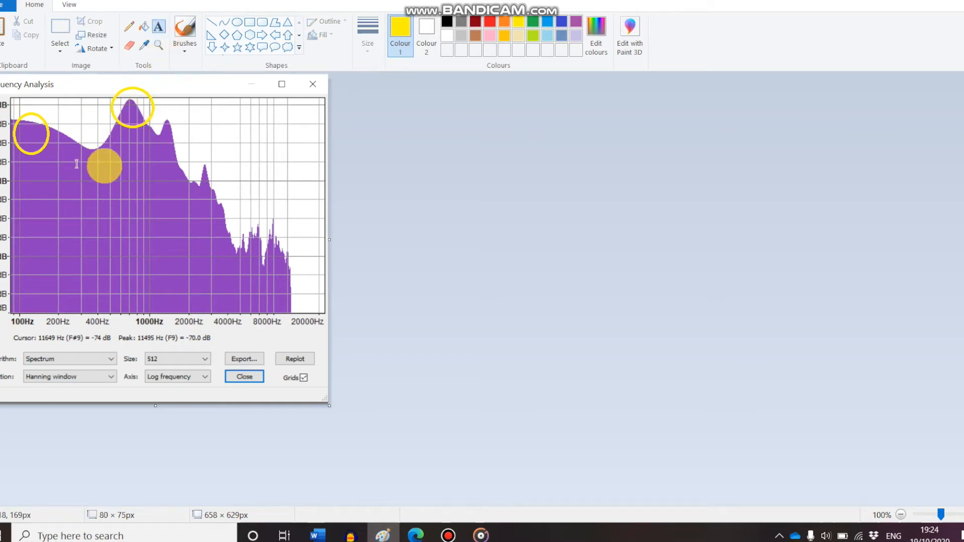
left_click(25, 169)
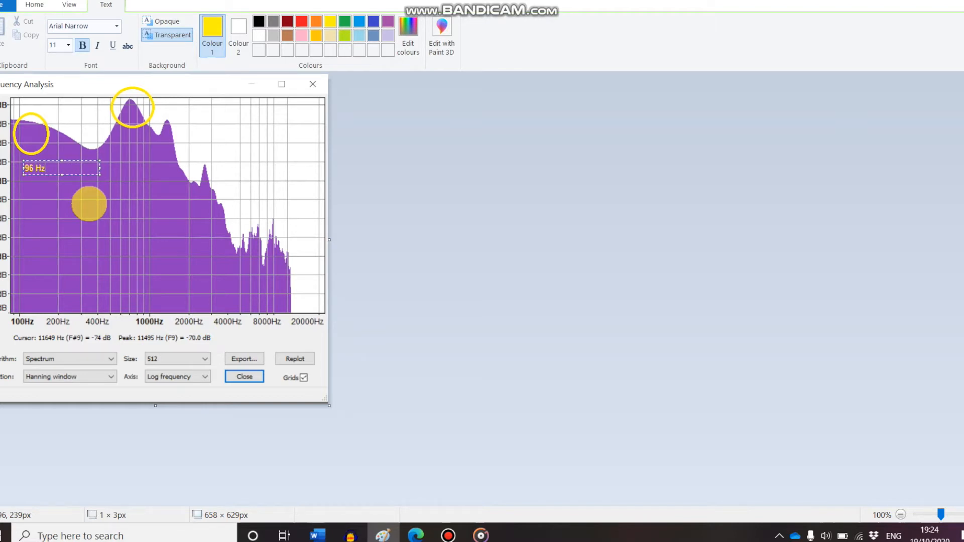
left_click(140, 136)
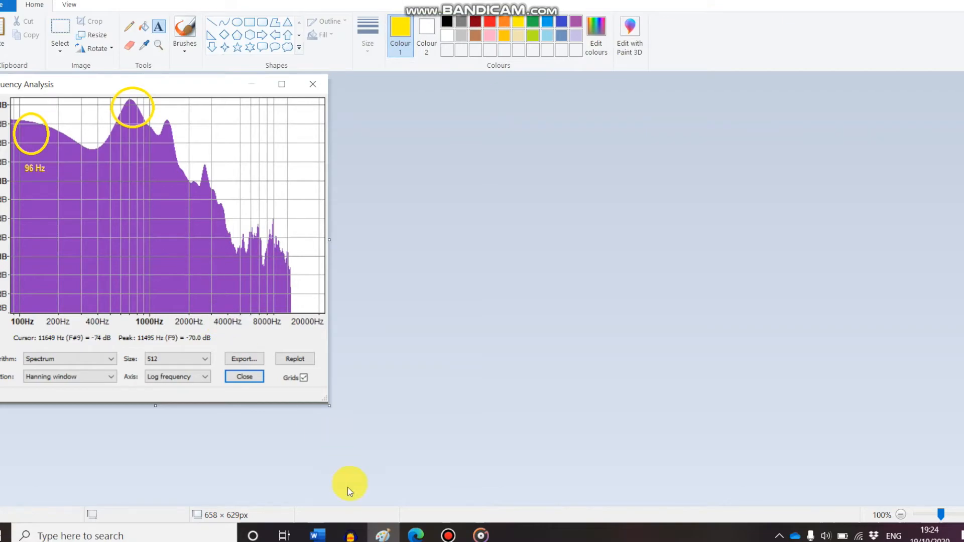
Check Subject A's Formant 2 in the Word table and add the label "704 Hz" below the second circled peak in Paint
left_click(319, 536)
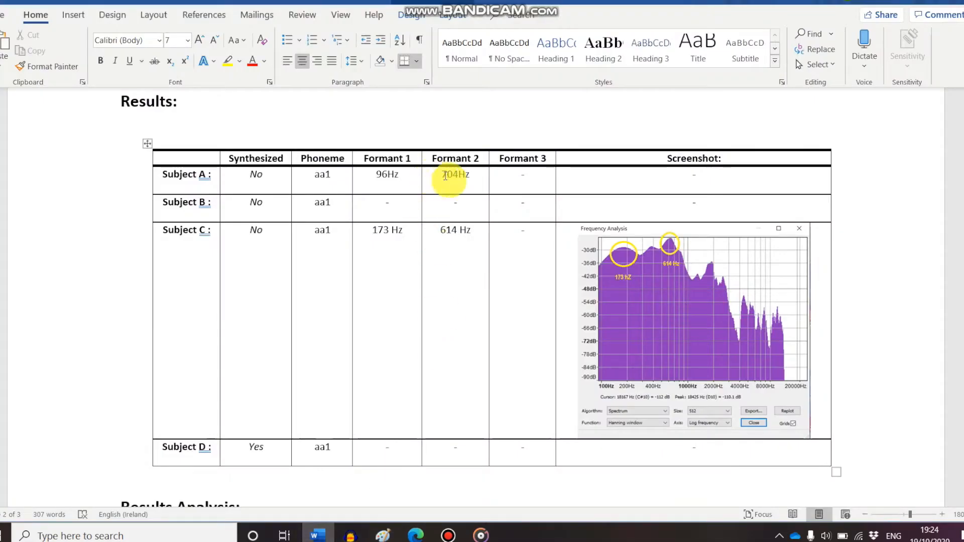
left_click(391, 537)
left_click(126, 133)
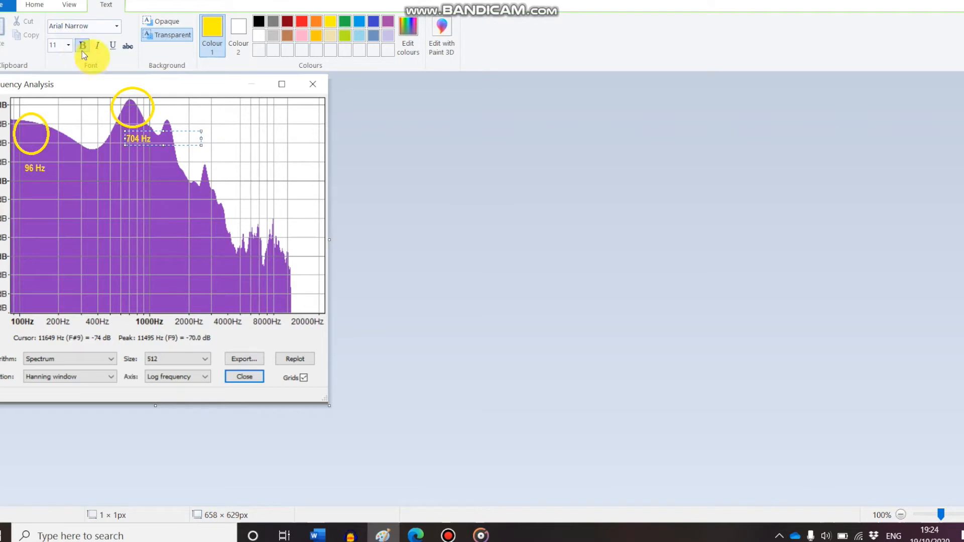
left_click(33, 7)
left_click(61, 28)
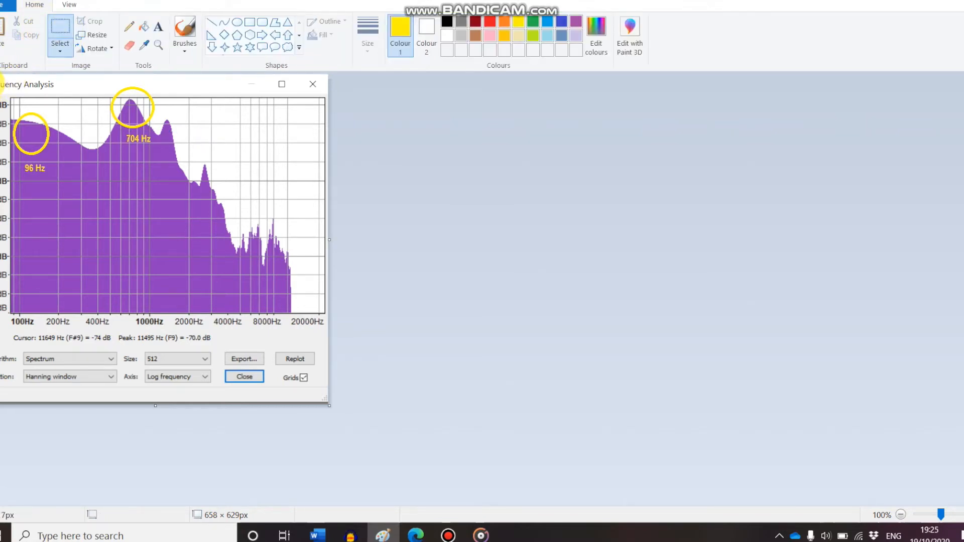
Copy the whole annotated spectrum from Paint and paste it into Subject A's Screenshot cell in the Word Results table
left_click_drag(2, 80, 301, 405)
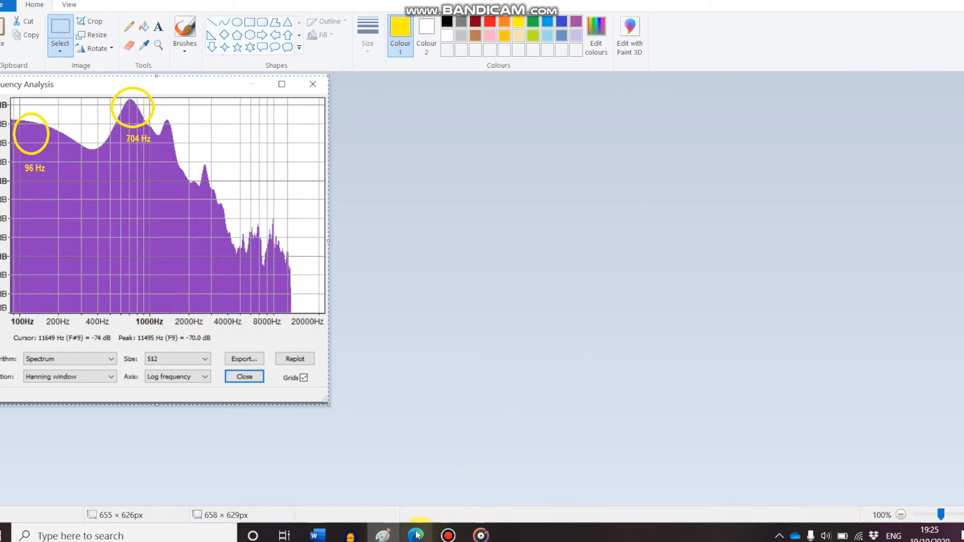
left_click(317, 535)
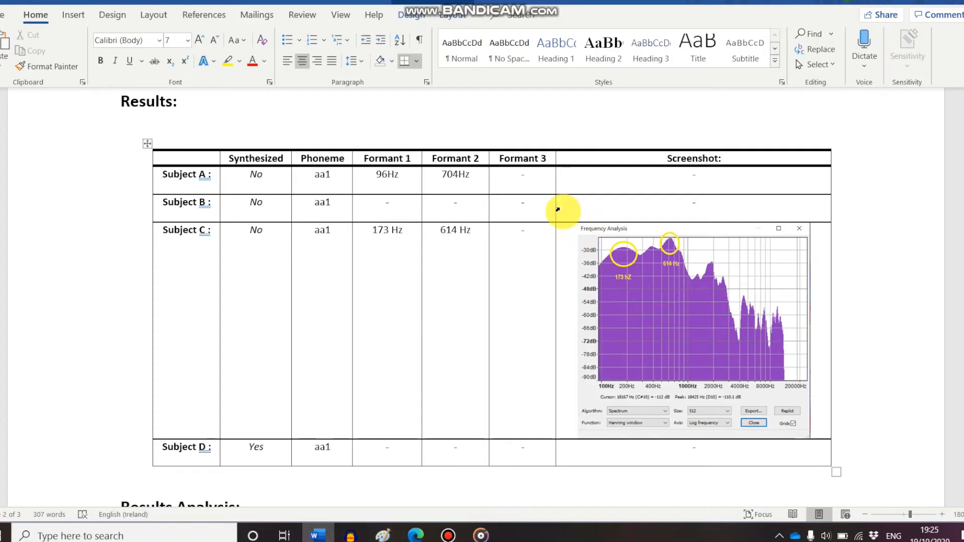
left_click(580, 181)
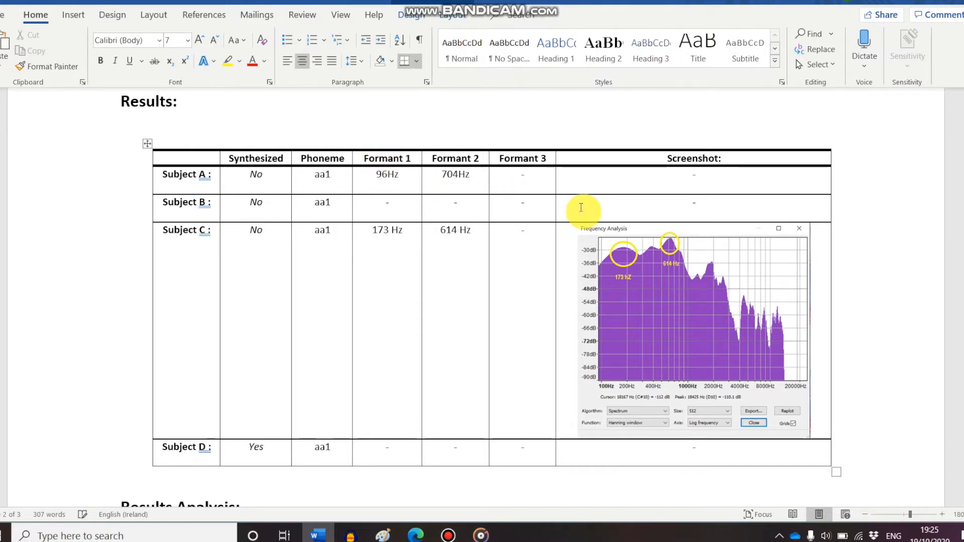
key("ctrl+v")
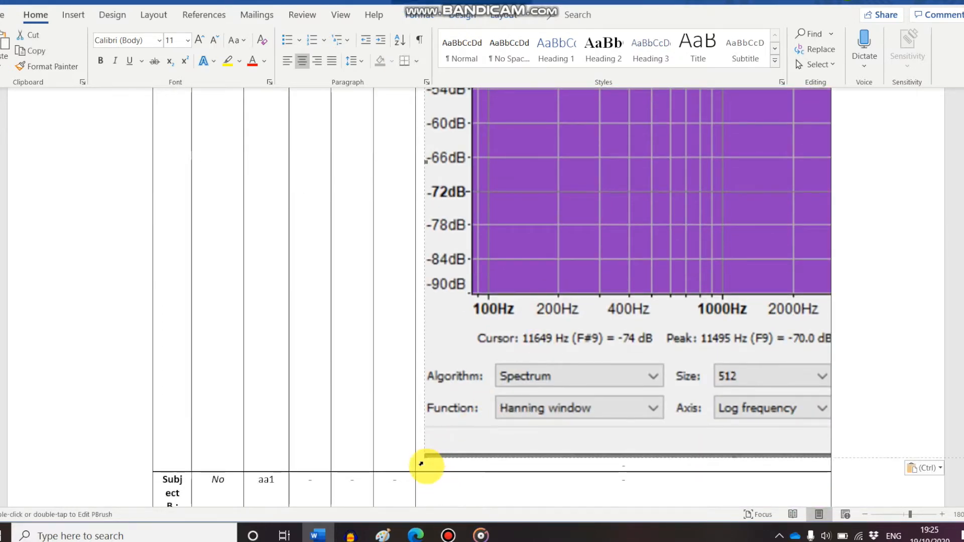
Shrink the pasted spectrum image to fit inside Subject A's Screenshot cell, slightly larger than Subject C's image
left_click_drag(427, 455, 590, 211)
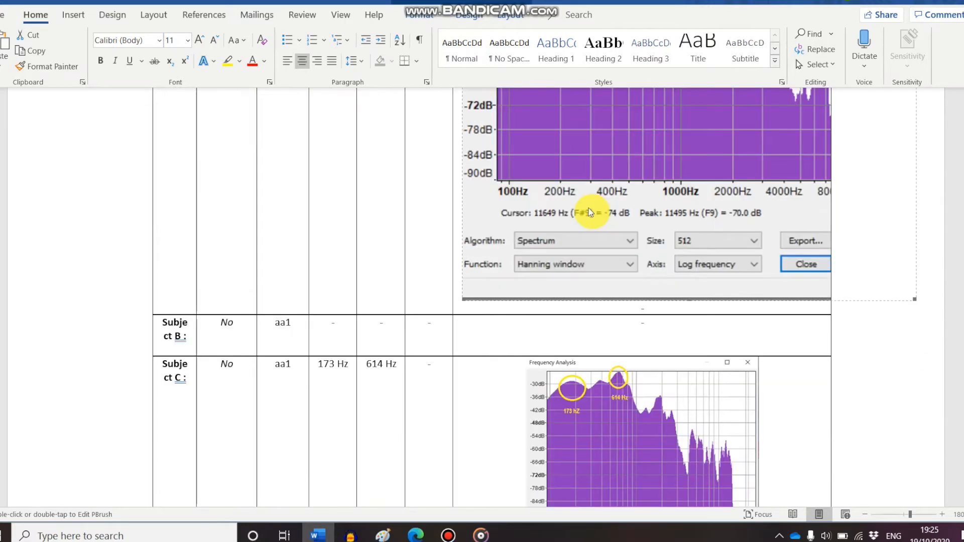
scroll(590, 212, "up", 5)
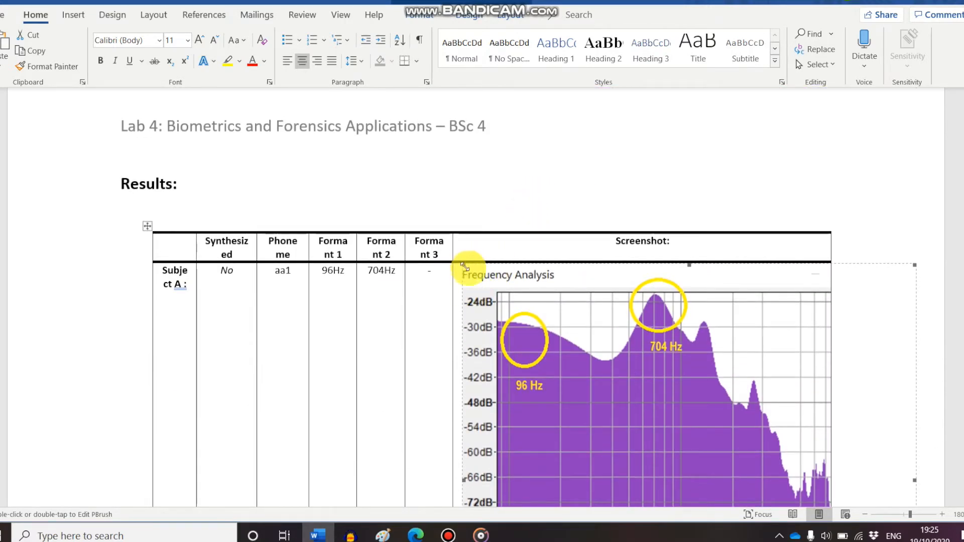
left_click_drag(490, 294, 622, 402)
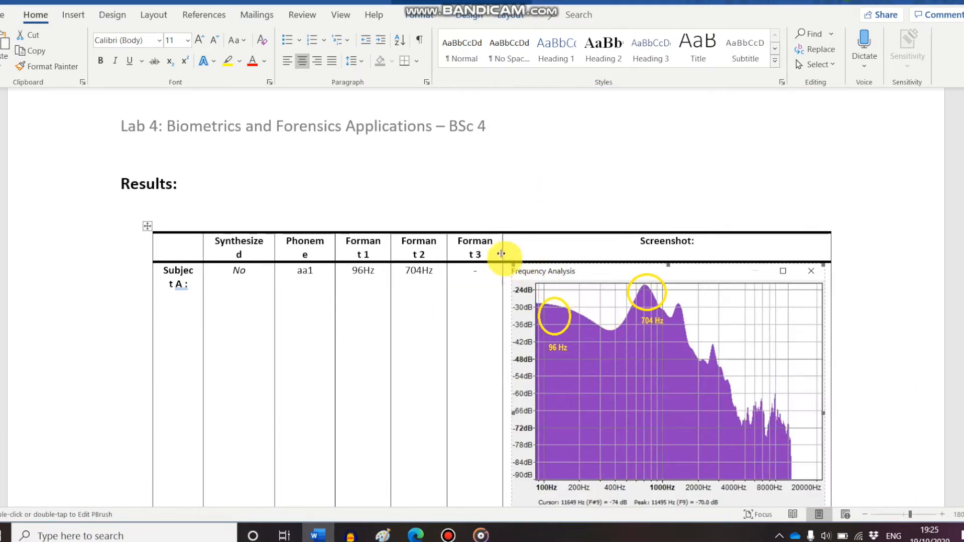
left_click(515, 267)
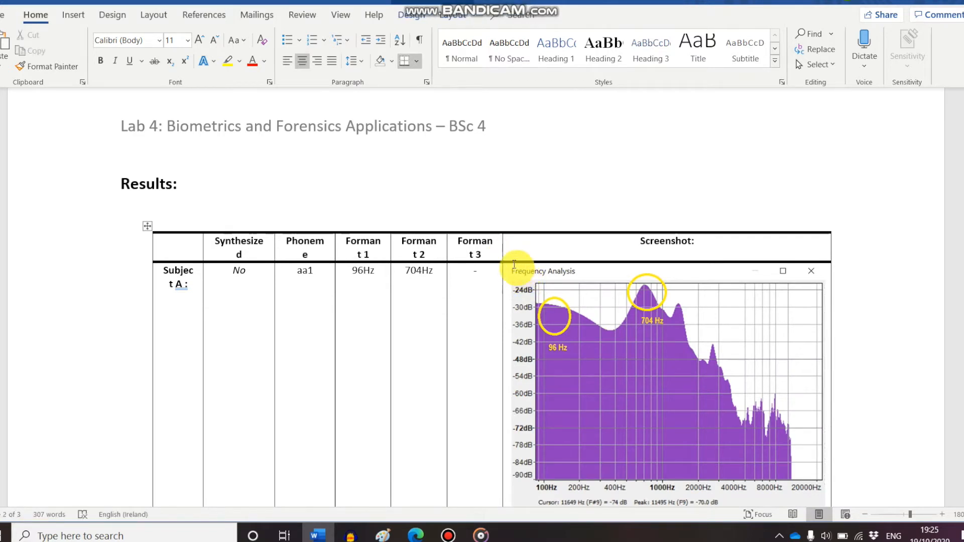
left_click_drag(516, 271, 571, 320)
scroll(609, 447, "down", 1)
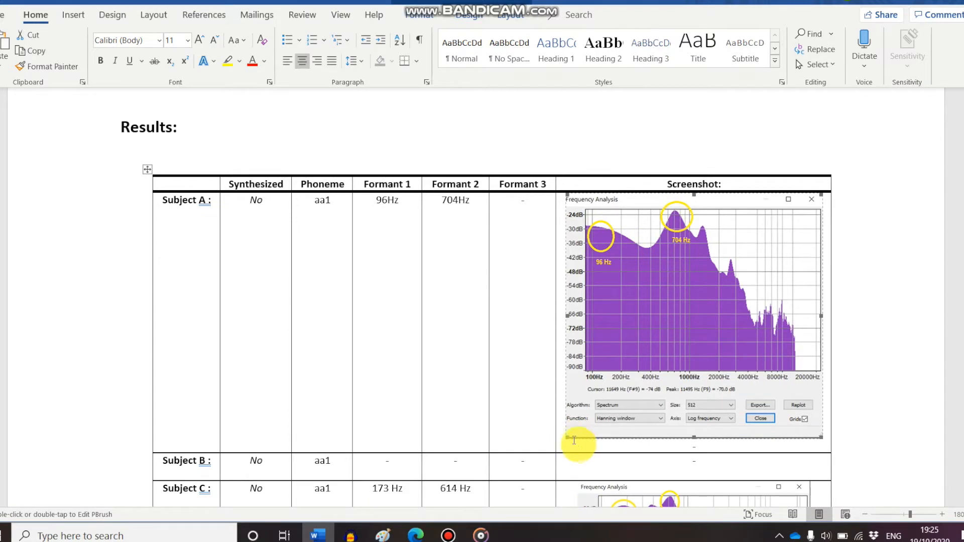
left_click_drag(569, 438, 600, 404)
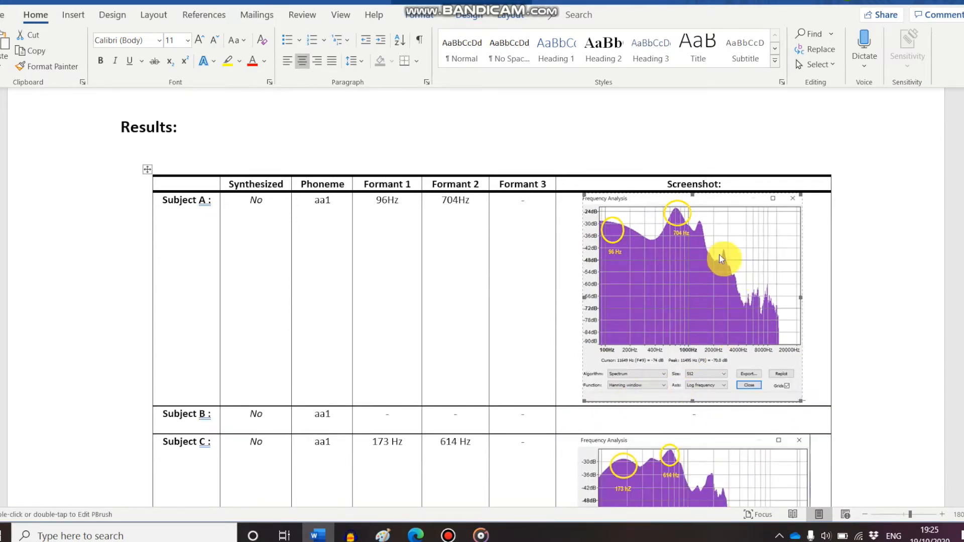
mouse_move(584, 195)
left_mouse_down()
mouse_move(564, 200)
mouse_move(572, 196)
left_mouse_up()
left_click(630, 120)
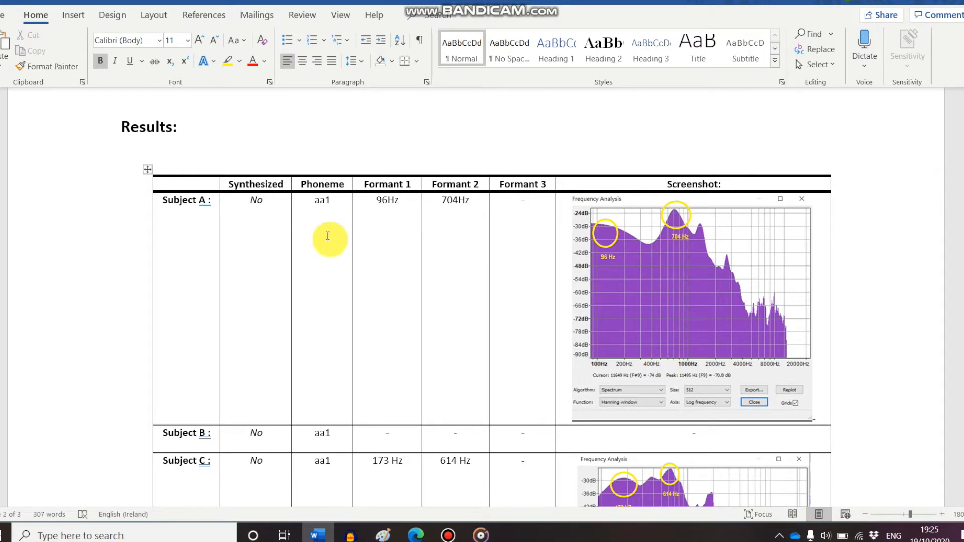
Switch to the unnamed Audacity project and play its stereo track from about 0.087 s
scroll(301, 221, "down", 2)
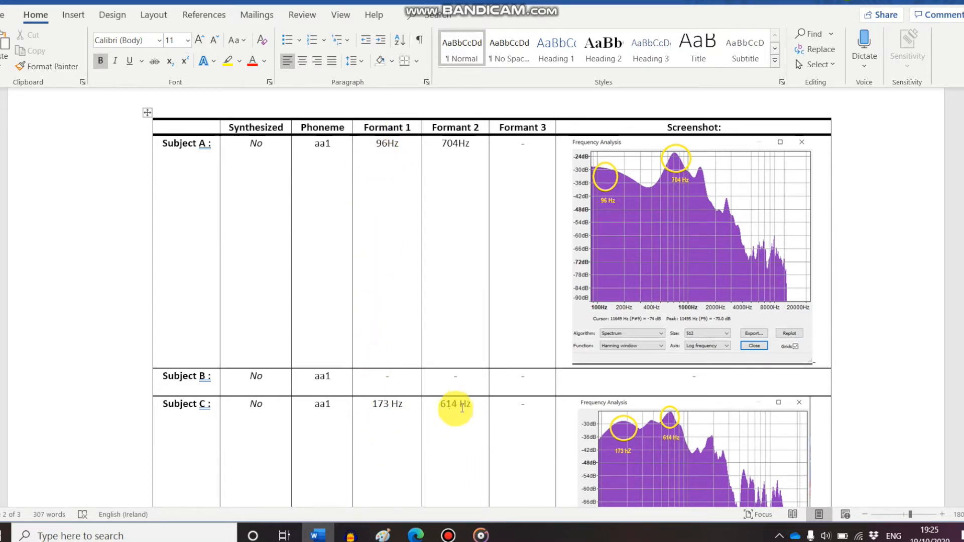
scroll(449, 201, "down", 1)
scroll(522, 296, "up", 1)
scroll(603, 372, "down", 1)
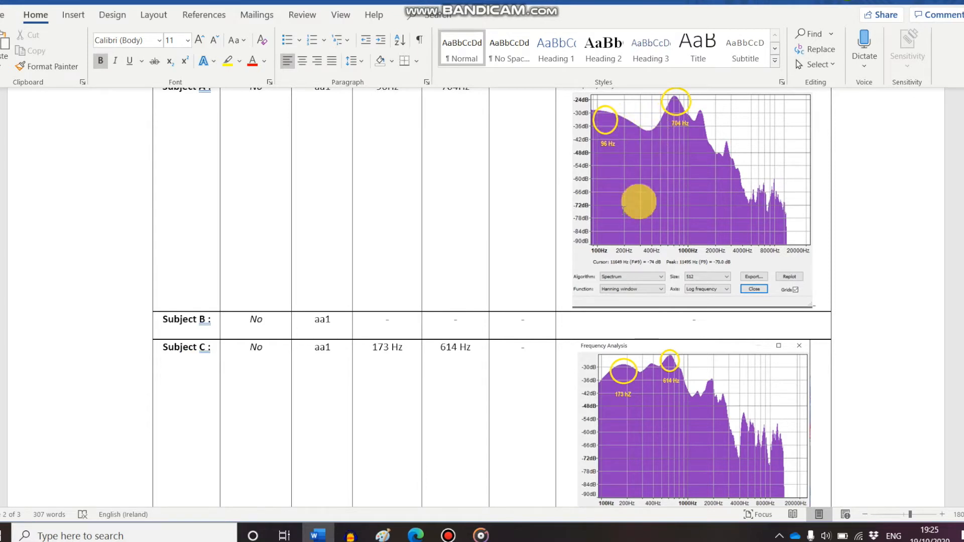
mouse_move(350, 536)
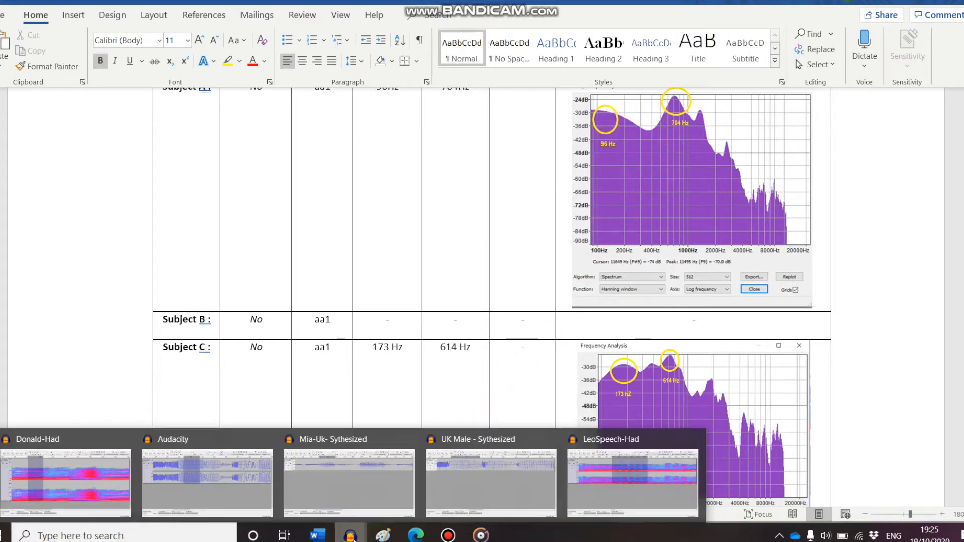
left_click(253, 491)
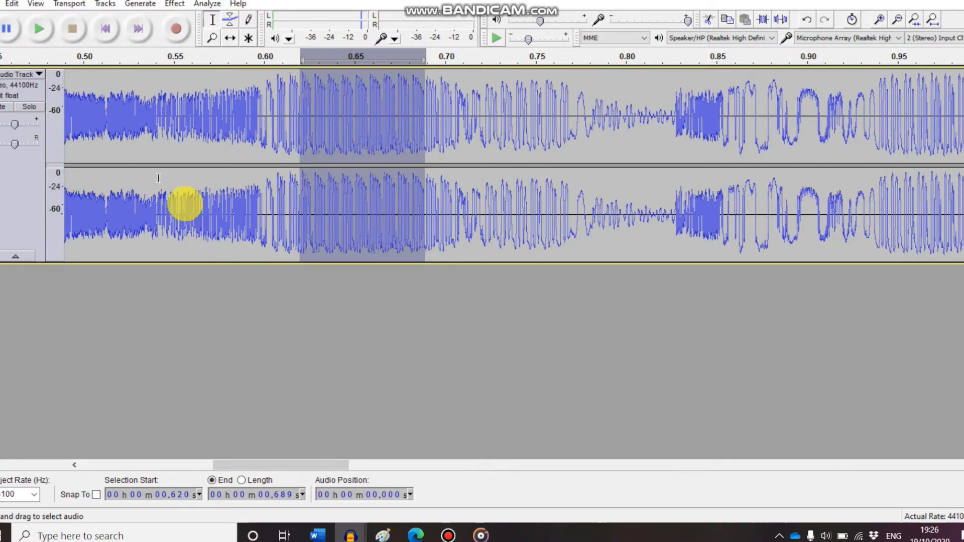
scroll(172, 151, "down", 3, "ctrl")
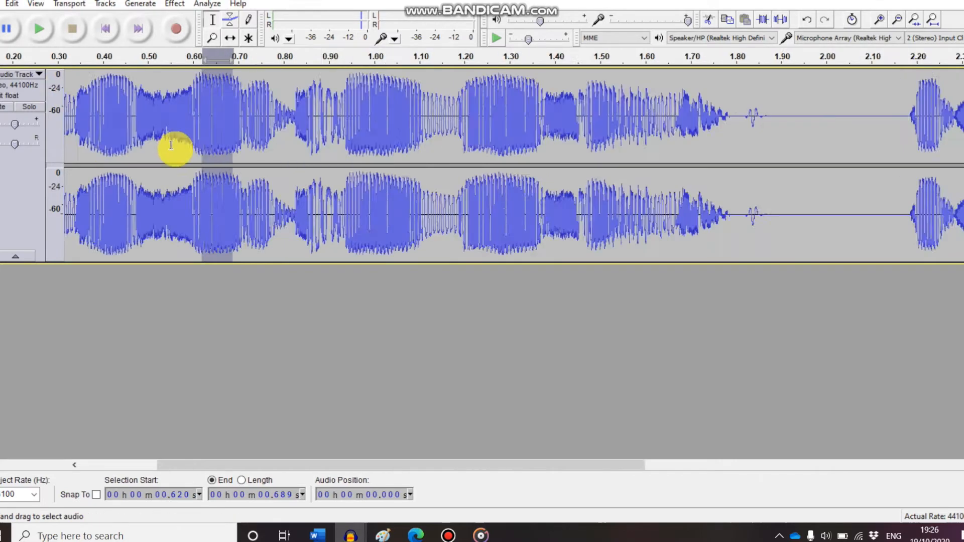
left_click(67, 107)
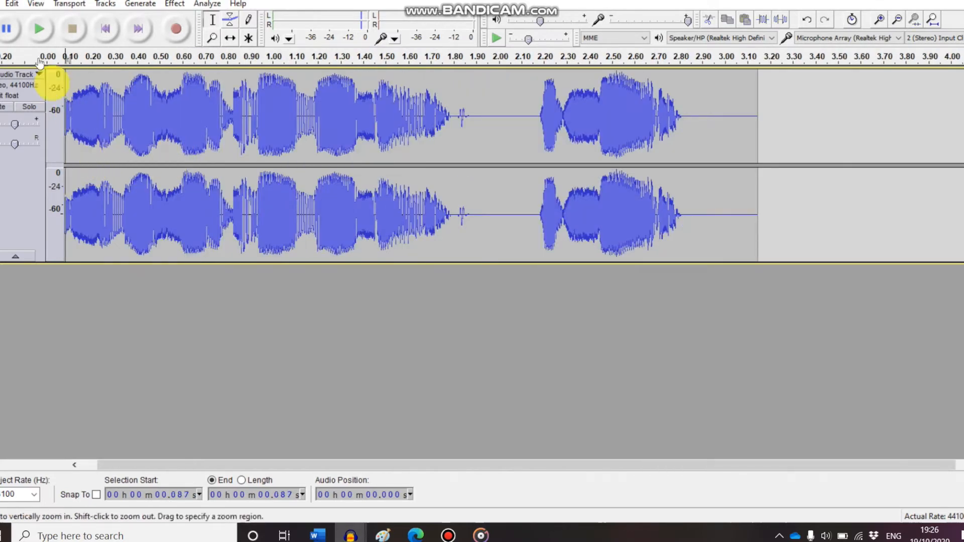
left_click(40, 29)
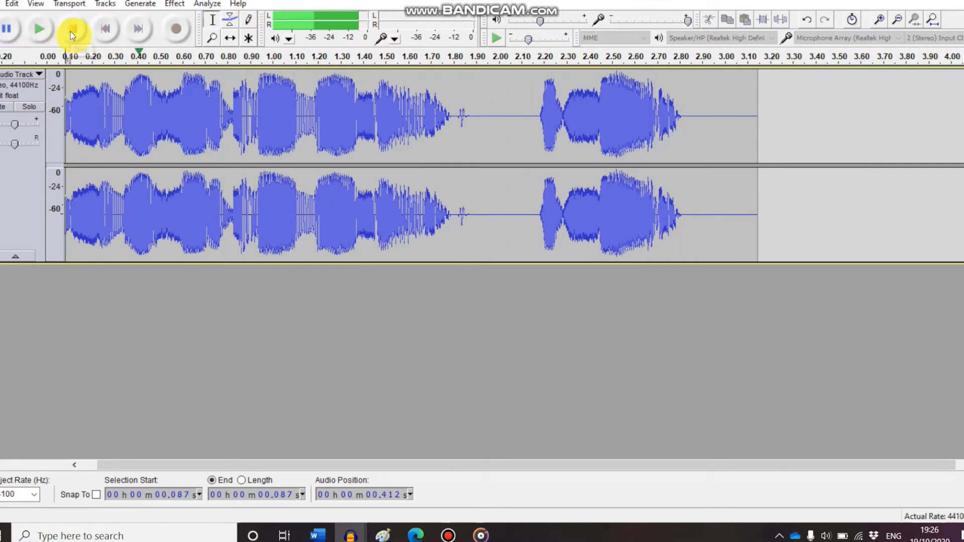
Play the recording again from about 0.596 s to listen for the target vowel
scroll(117, 109, "up", 2, "ctrl")
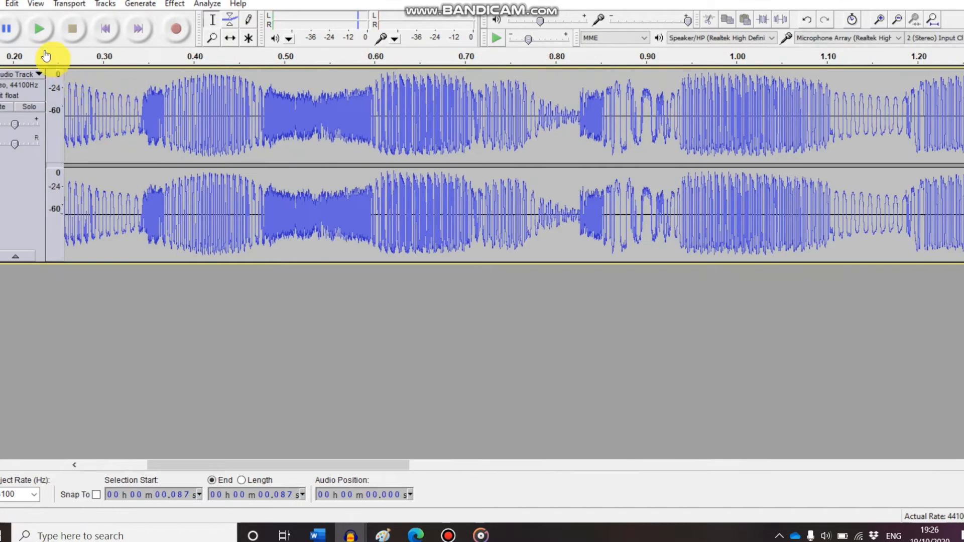
left_click(40, 33)
left_click(527, 118)
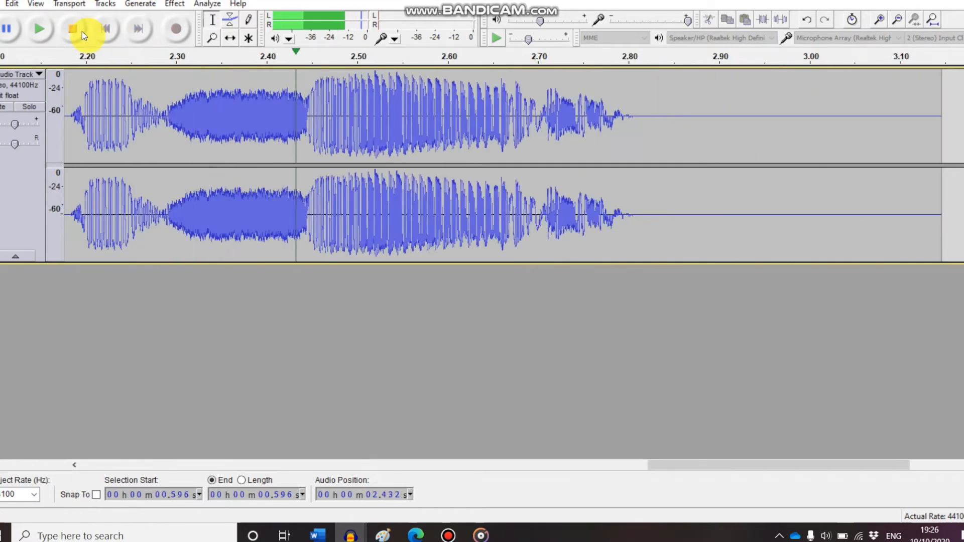
scroll(120, 82, "down", 2, "ctrl")
scroll(121, 82, "down", 1, "ctrl")
Select the audio between about 0.575 s and 0.760 s and play it
left_click_drag(154, 153, 2, 171)
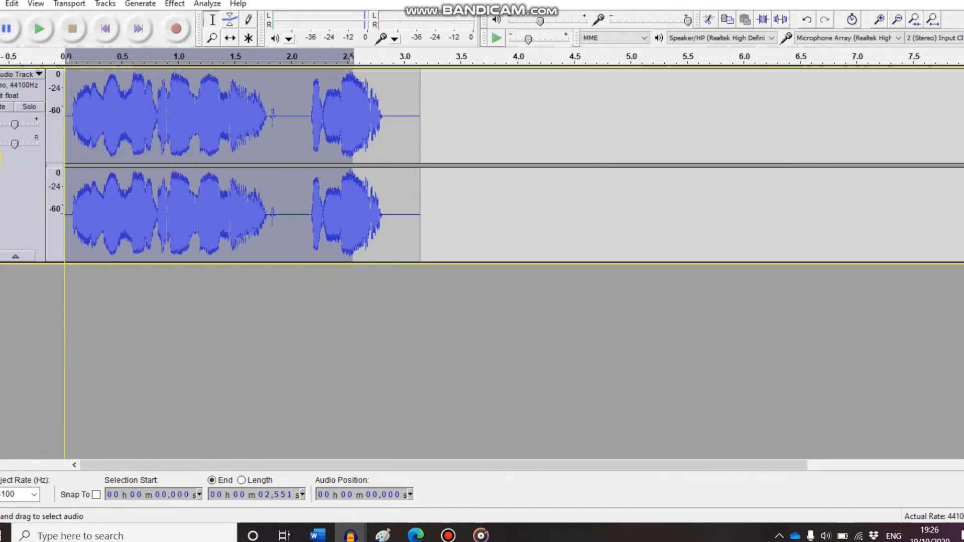
left_click(315, 204)
left_click_drag(129, 93, 152, 93)
left_click(40, 28)
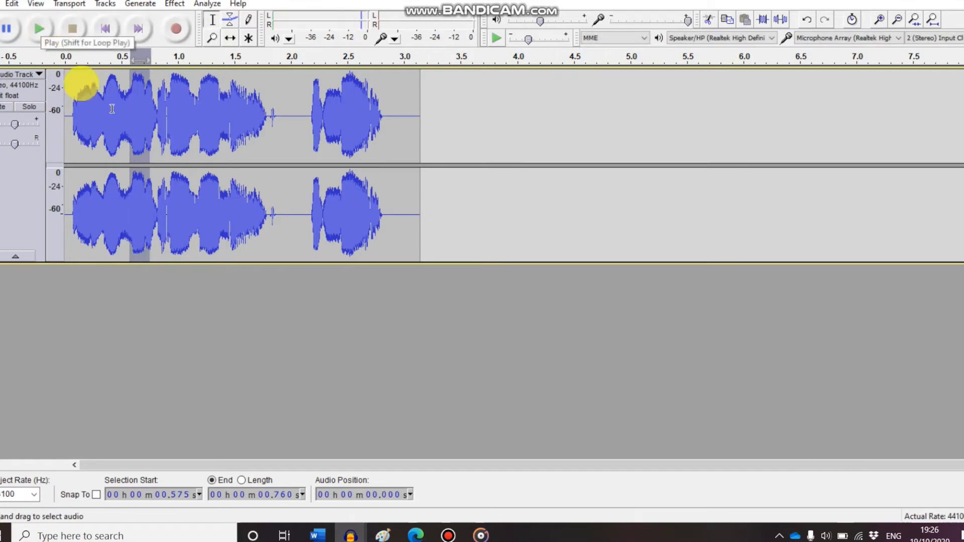
Try the stretch from 0.607 to 0.690 s, and listen to the preceding sound from 0.533 to 0.606 s
scroll(124, 113, "up", 3, "ctrl")
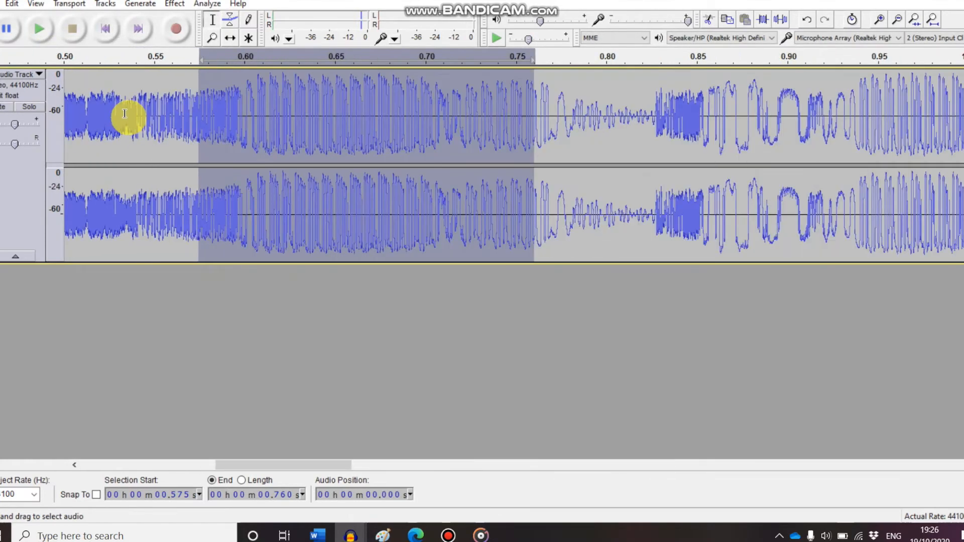
left_click(566, 313)
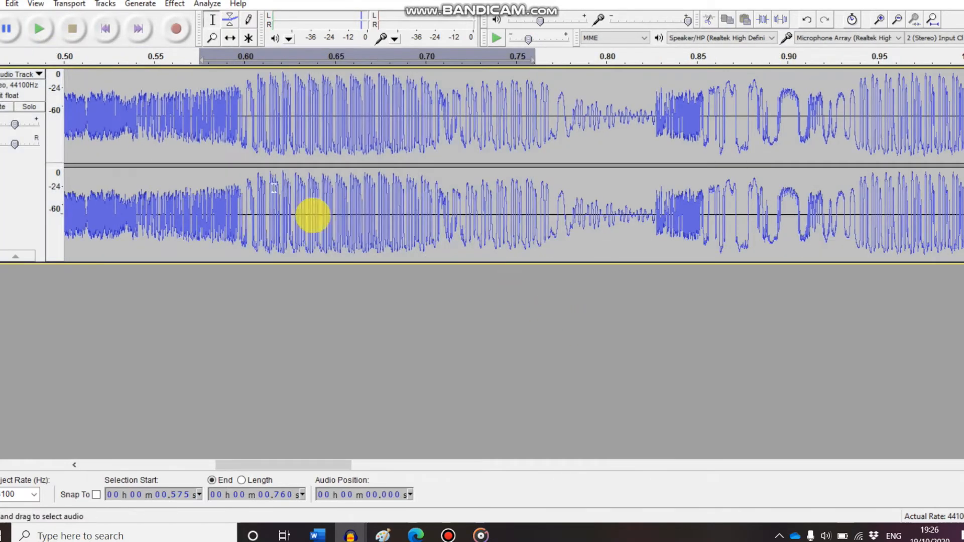
left_click(42, 75)
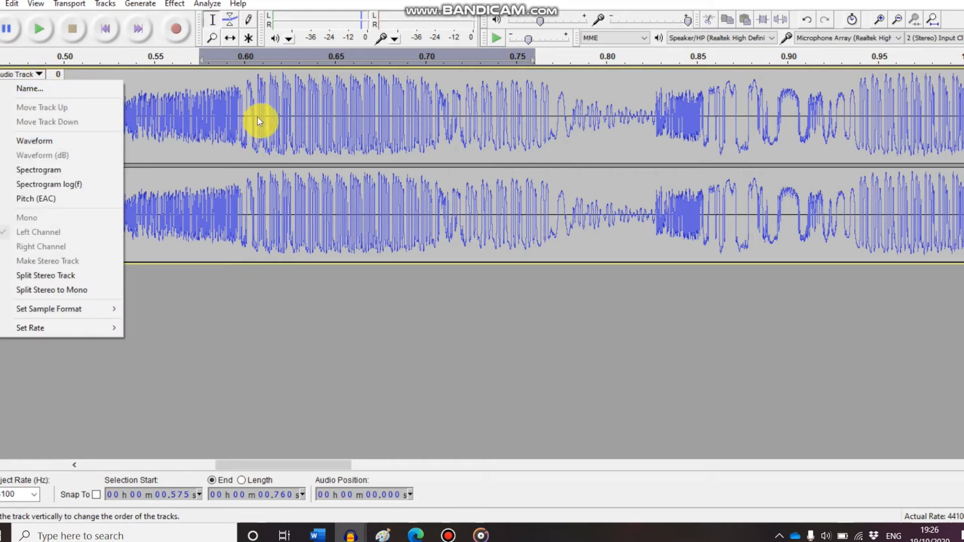
left_click_drag(257, 120, 406, 140)
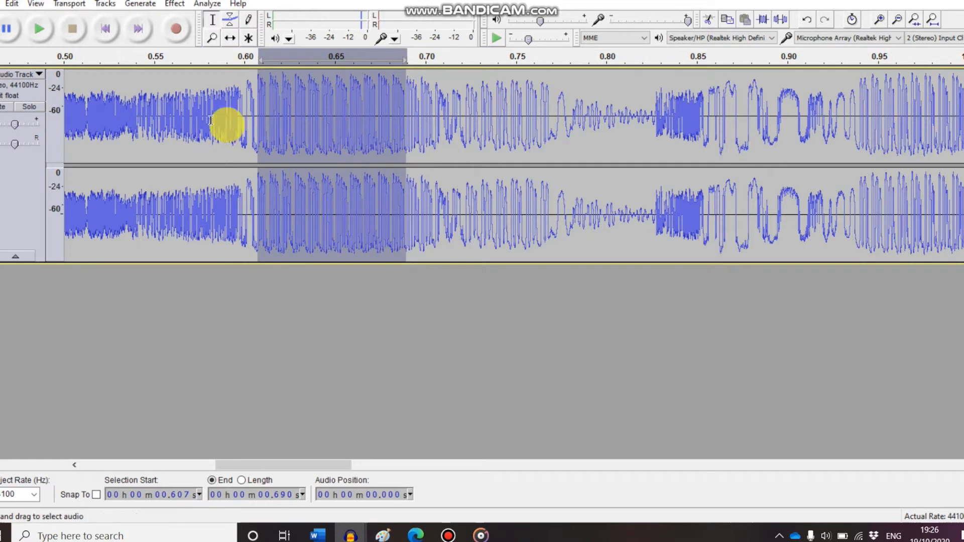
left_click_drag(124, 105, 254, 120)
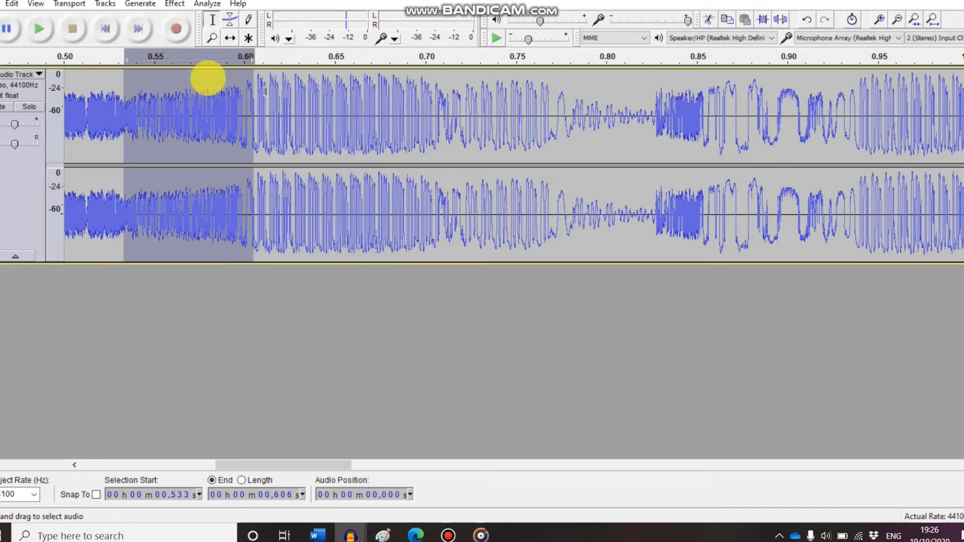
Listen to the sounds following the vowel by playing 0.778 to 0.823 s and 0.713 to 0.792 s
left_click_drag(647, 130, 566, 121)
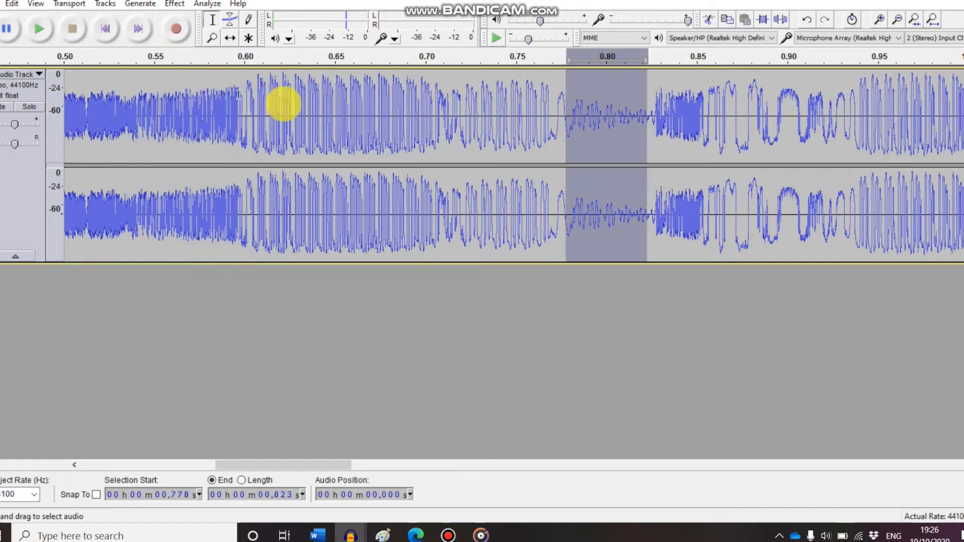
left_click(40, 31)
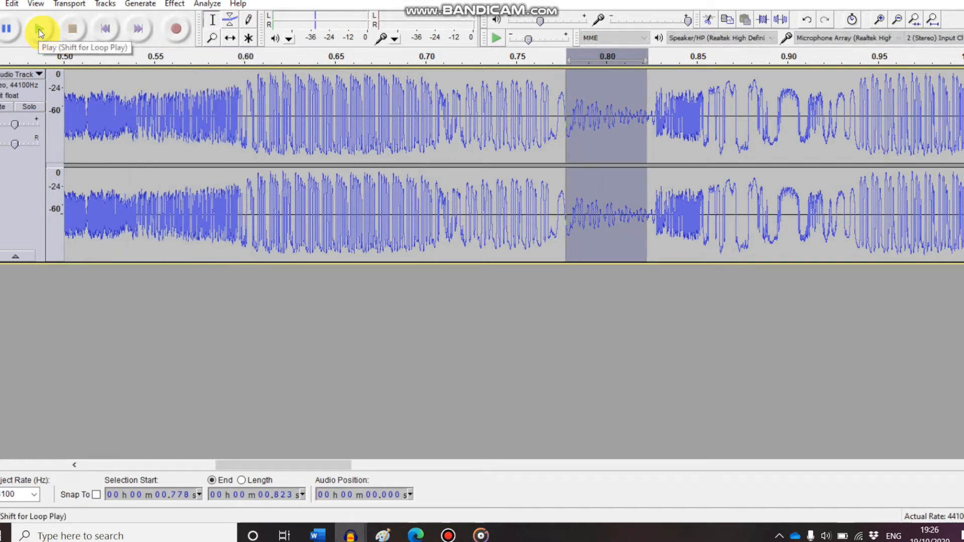
left_click_drag(447, 109, 592, 128)
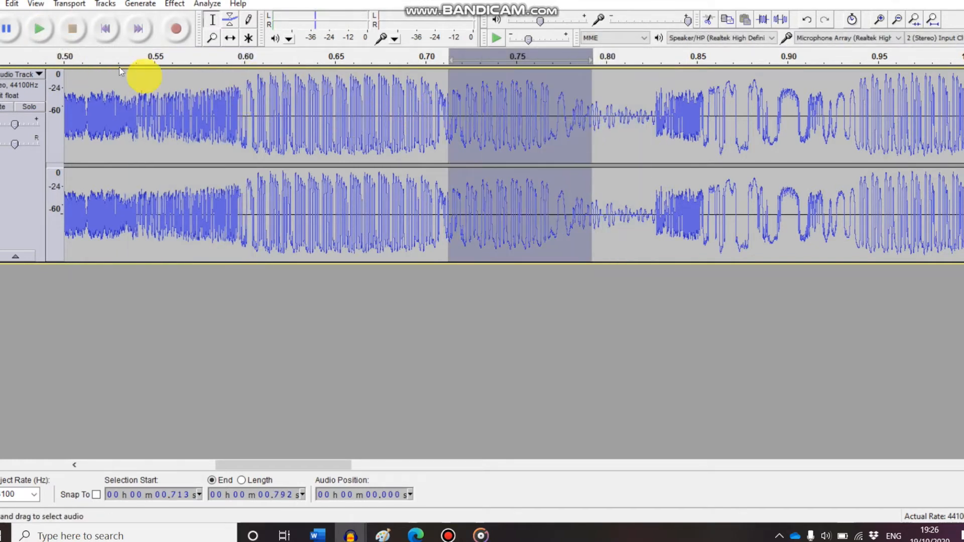
left_click(40, 30)
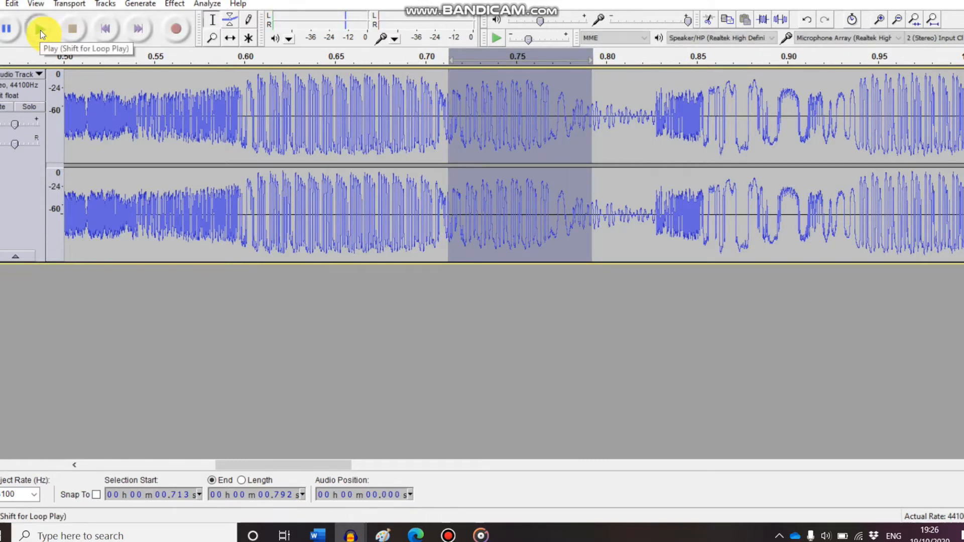
Isolate the vowel by selecting the audio from about 0.613 s to 0.691 s and play it
left_click_drag(268, 113, 422, 146)
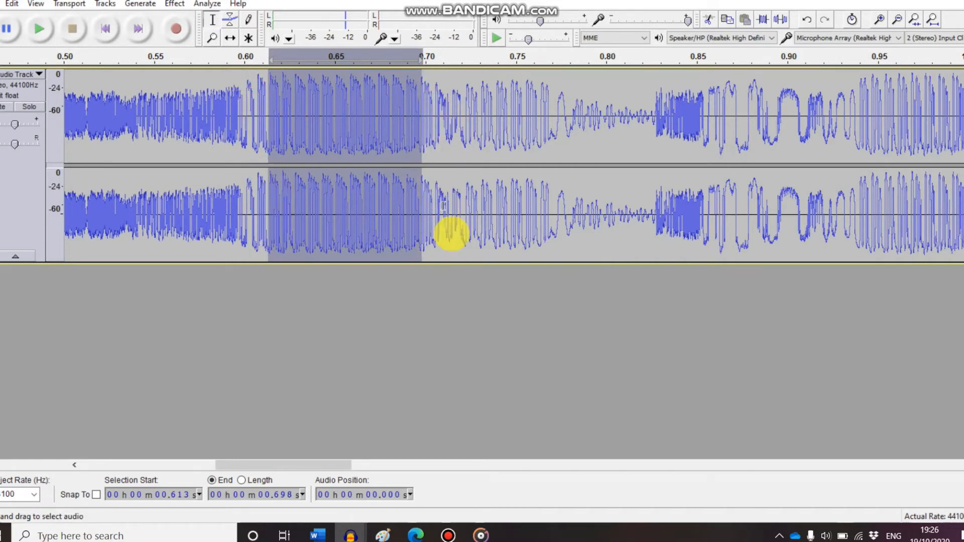
left_click(39, 29)
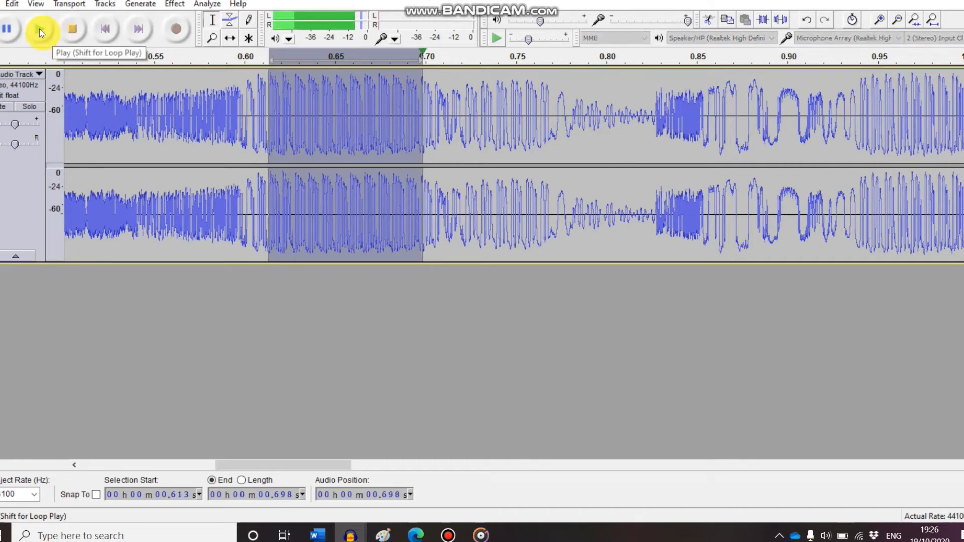
left_click(487, 147)
left_click_drag(408, 129, 268, 133)
left_click(45, 35)
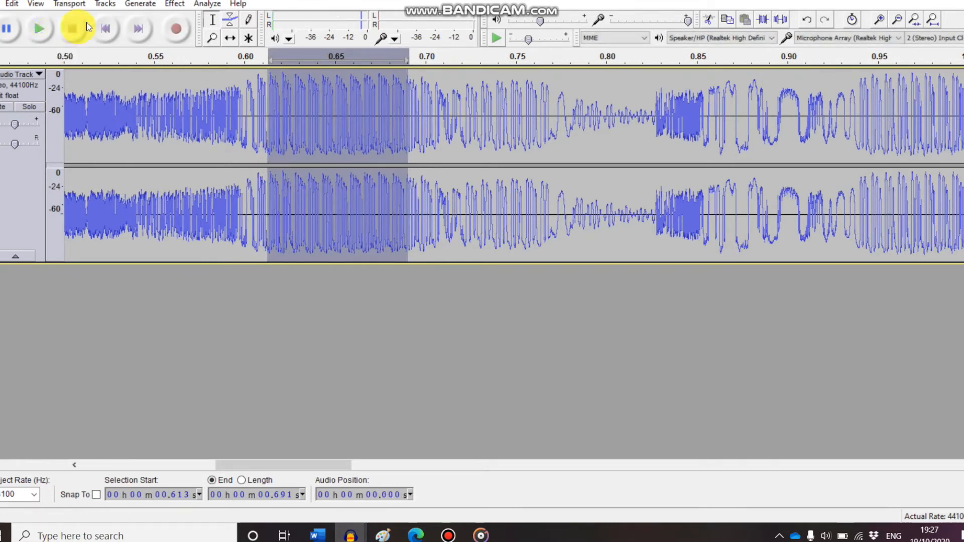
Show the track as a spectrogram and plot the spectrum of the selected vowel from 0.613 to 0.691 s
left_click(43, 75)
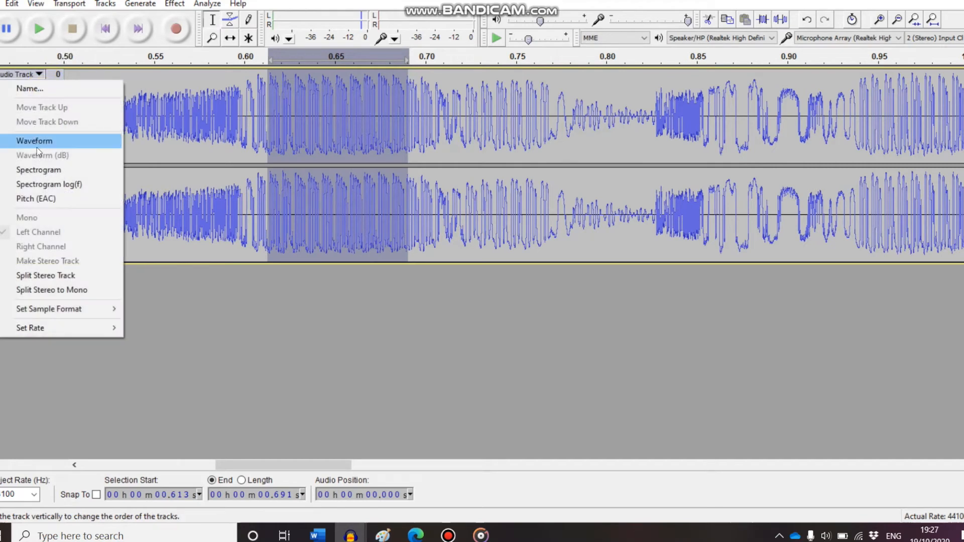
left_click(38, 167)
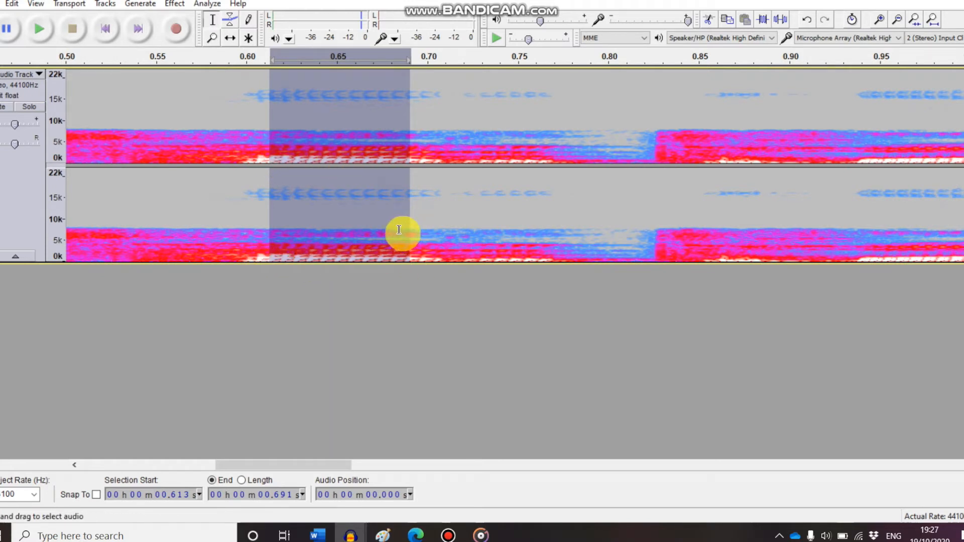
left_click(210, 5)
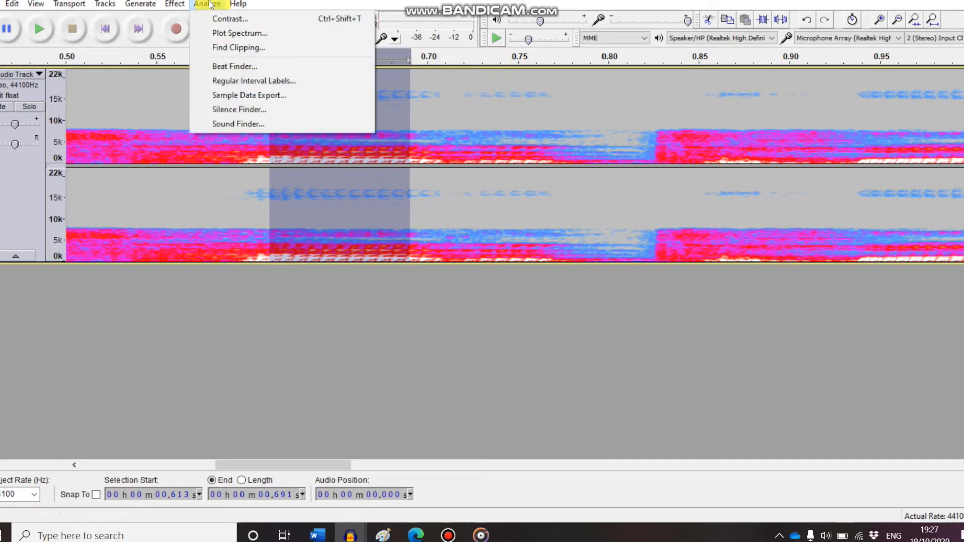
left_click(231, 32)
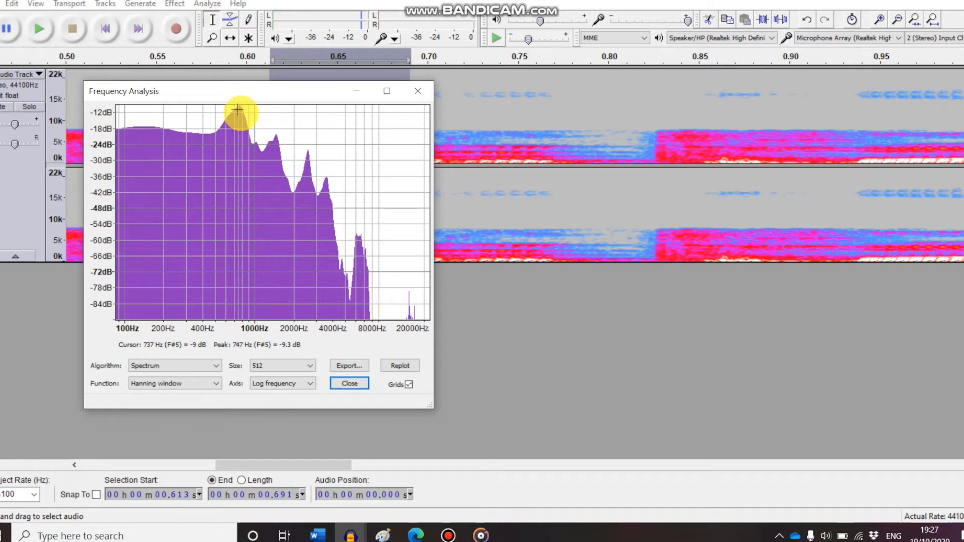
Try the linear frequency axis for the spectrum plot and restore the log frequency axis
left_click(285, 384)
left_click(284, 395)
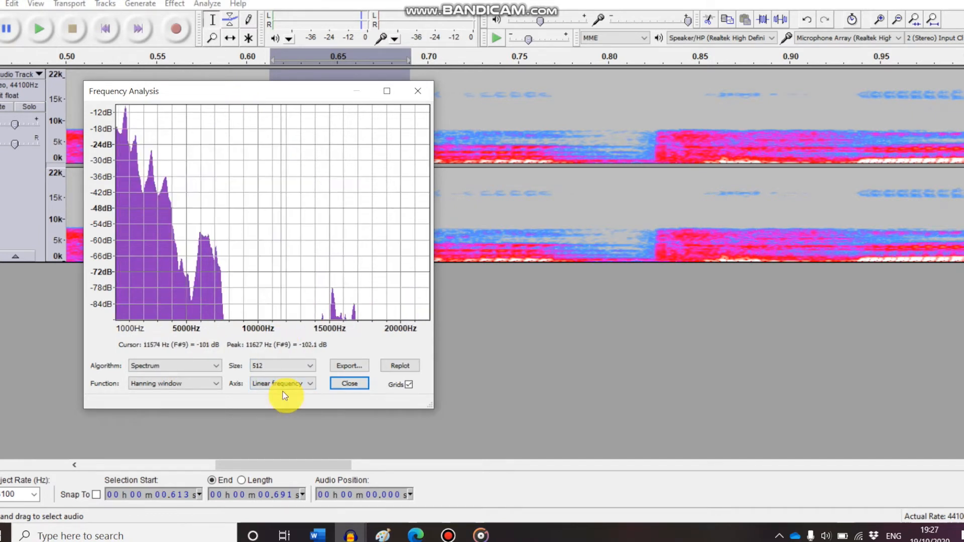
left_click(284, 391)
left_click(283, 403)
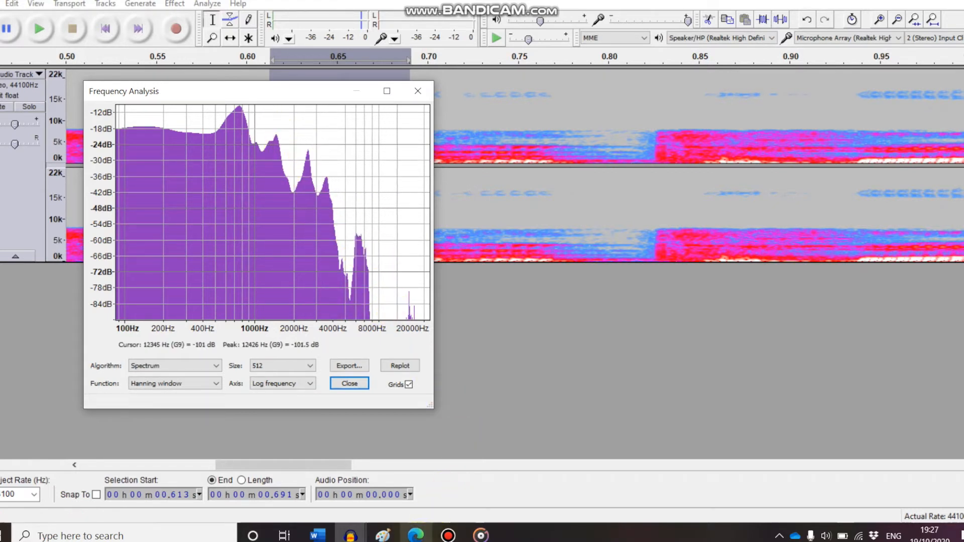
Switch to the Word report and fill in Subject B's row with Formant 1 as 147 Hz and Formant 2 as 747 Hz
left_click(317, 535)
scroll(366, 456, "down", 2)
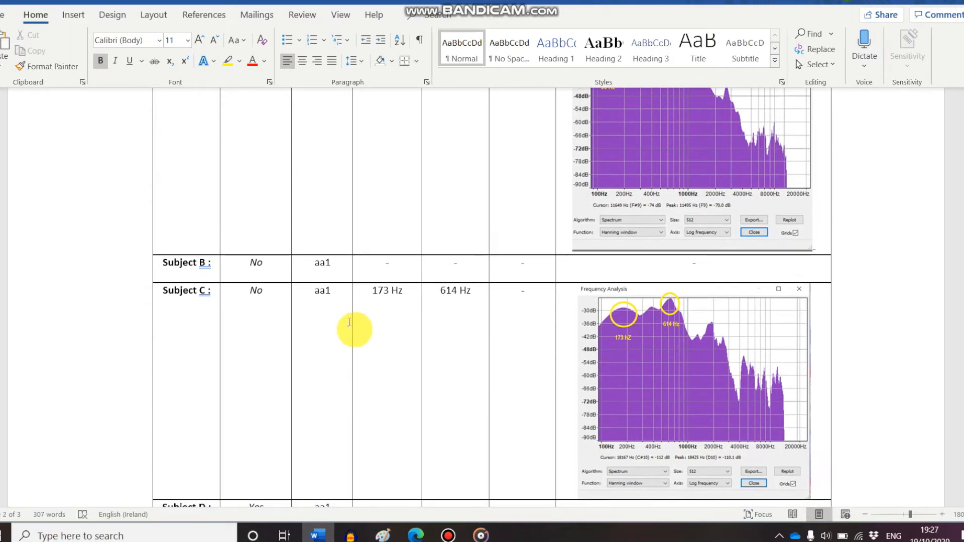
left_click(387, 263)
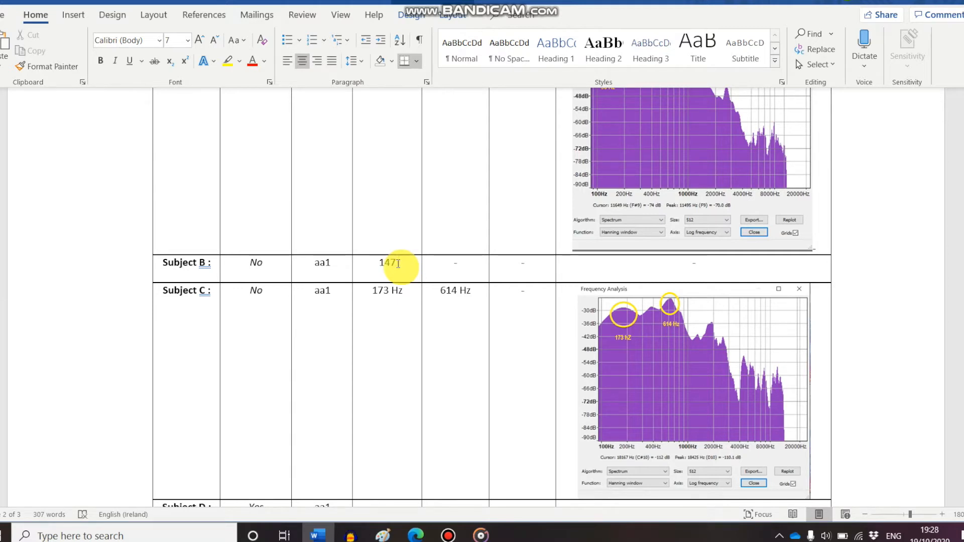
left_click(453, 266)
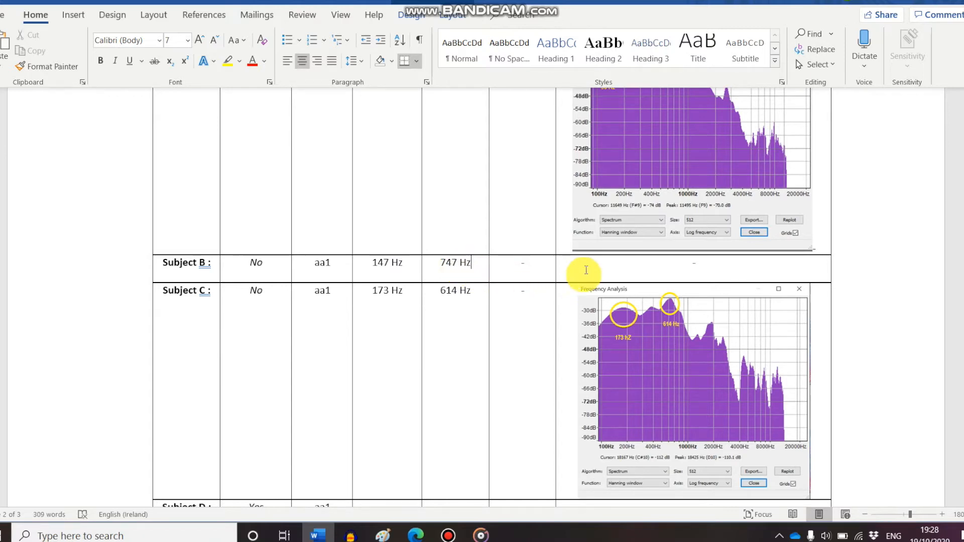
left_click(520, 265)
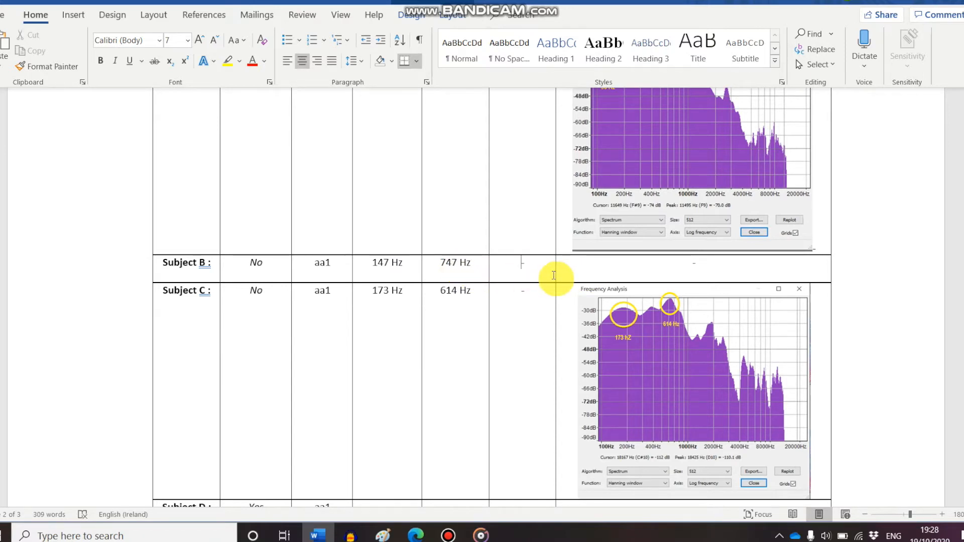
scroll(436, 427, "up", 2)
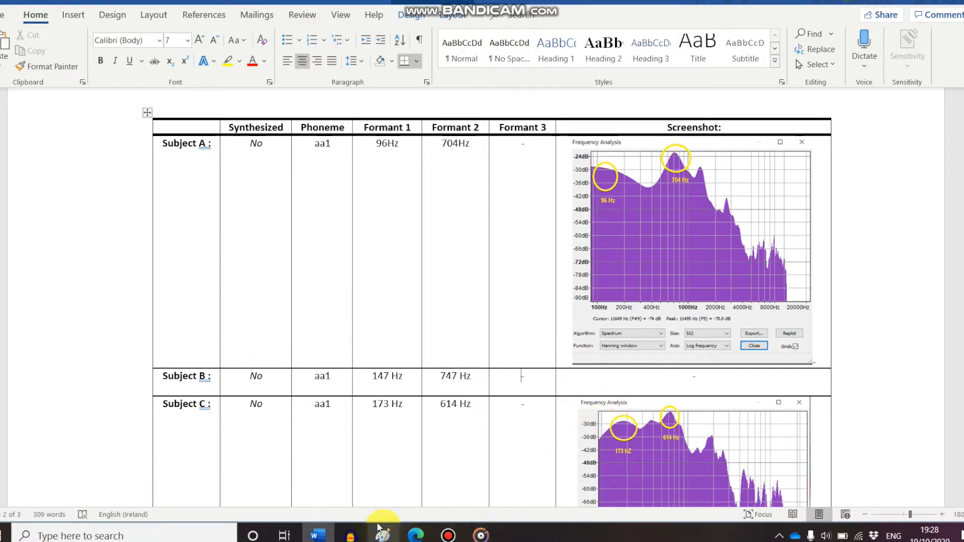
Capture the screen showing Subject B's Frequency Analysis plot in Audacity and paste it into Paint
left_click(383, 536)
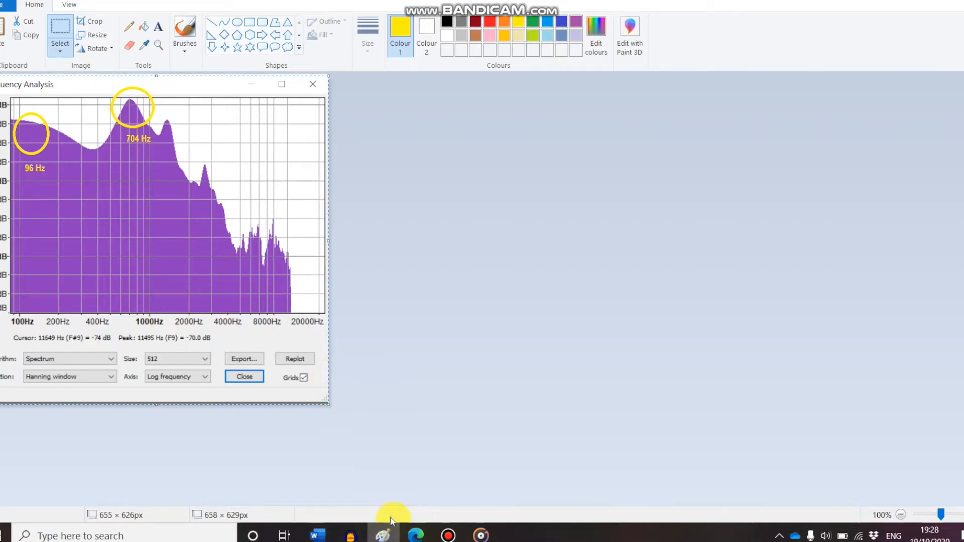
mouse_move(351, 534)
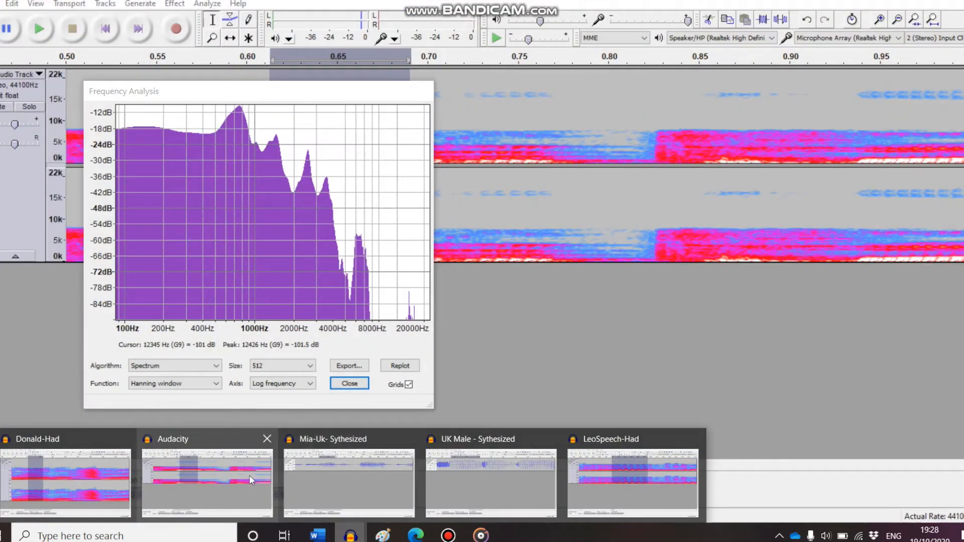
left_click(249, 476)
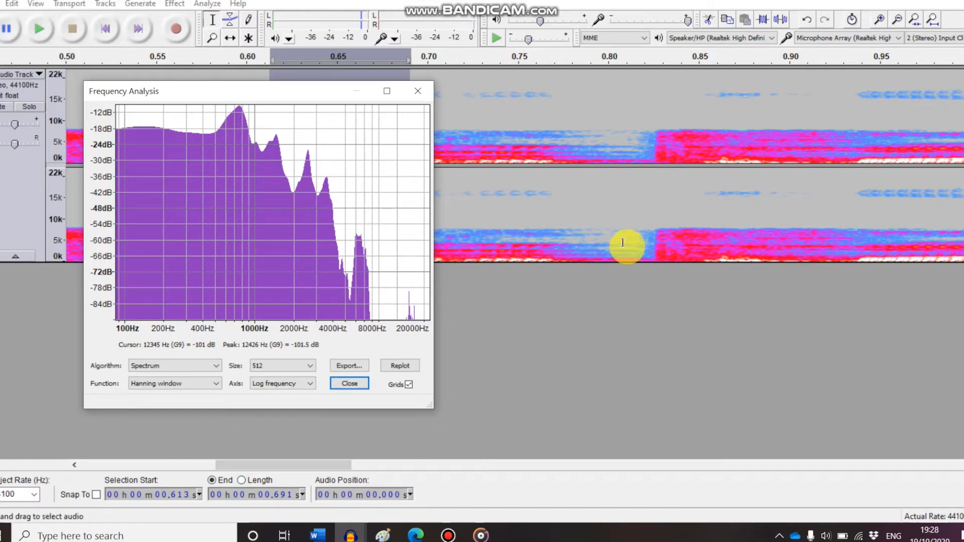
left_click(382, 536)
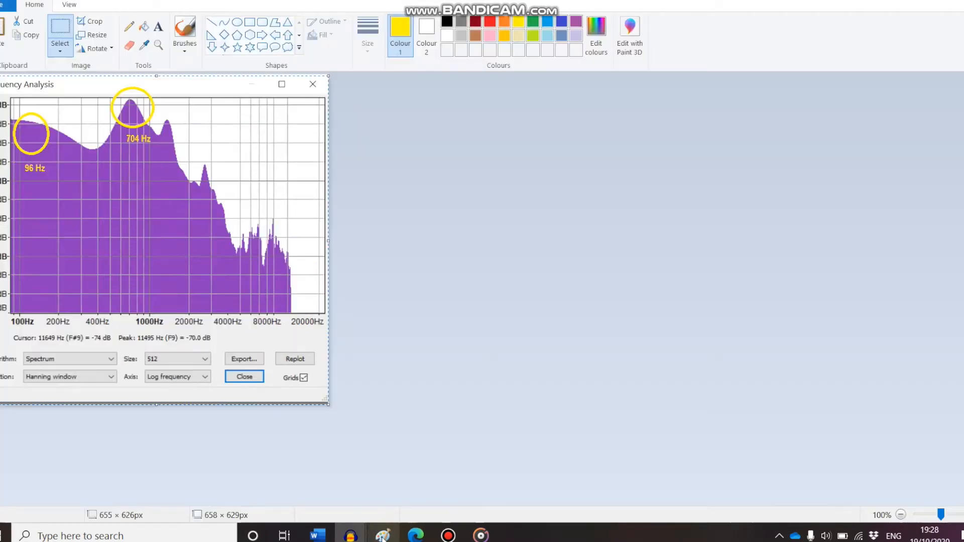
key("ctrl+v")
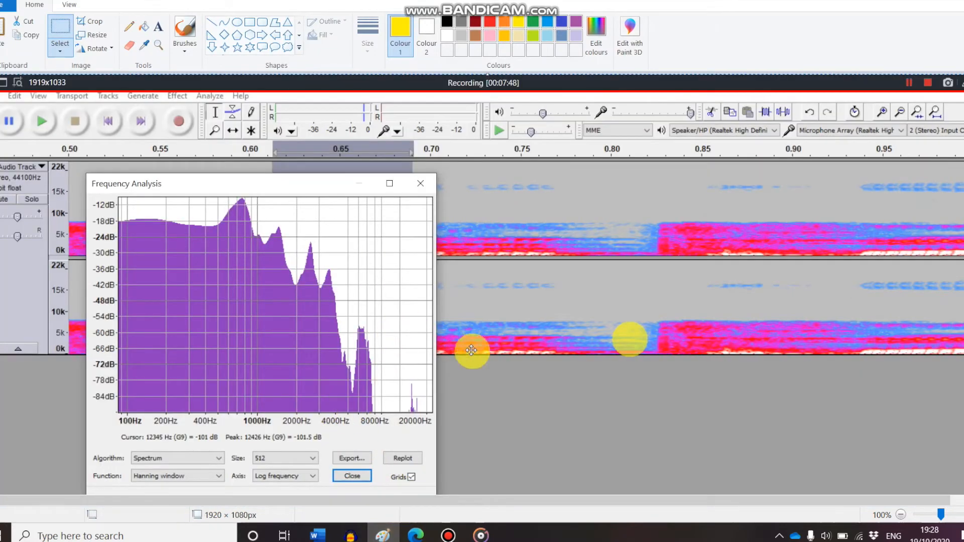
scroll(647, 397, "down", 3)
scroll(674, 319, "up", 2)
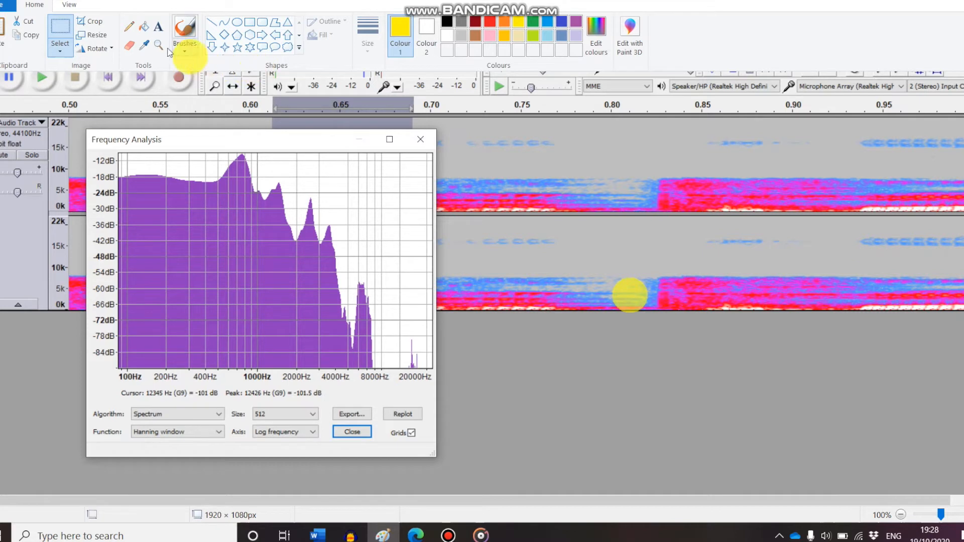
Draw yellow circles about 94 × 96 px around the first two formant peaks of the spectrum
left_click(236, 22)
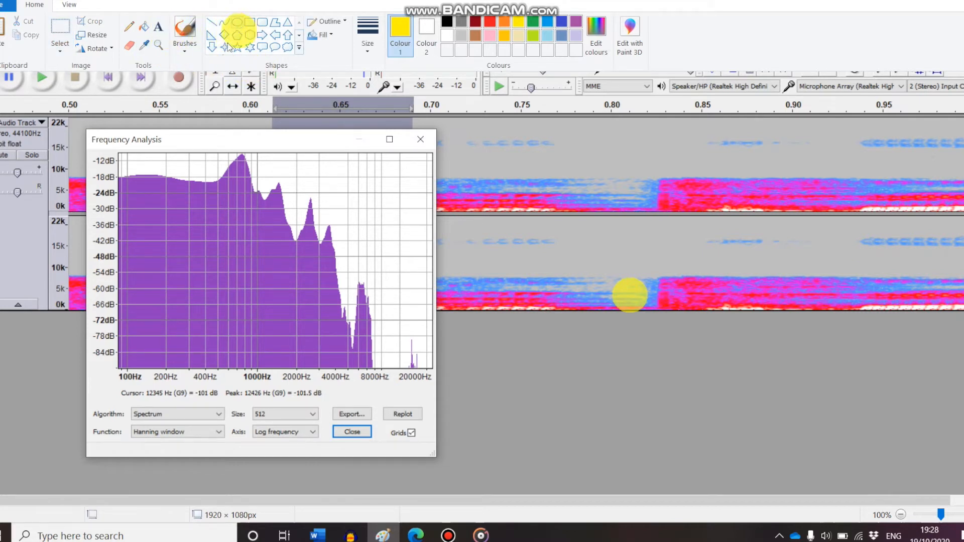
left_click_drag(131, 155, 180, 205)
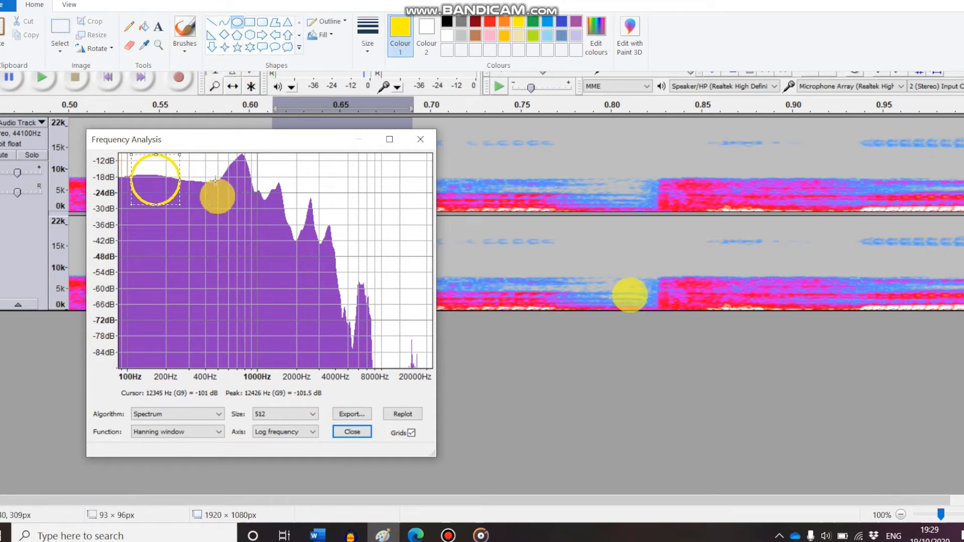
left_click_drag(220, 134, 270, 185)
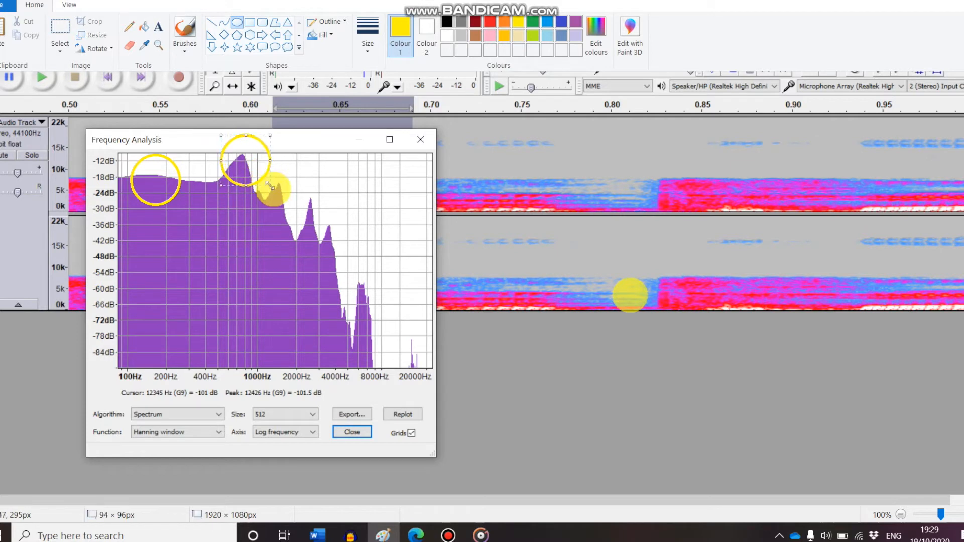
Label the two circled peaks with yellow text reading 147 Hz and 747 Hz beneath the circles
left_click(158, 26)
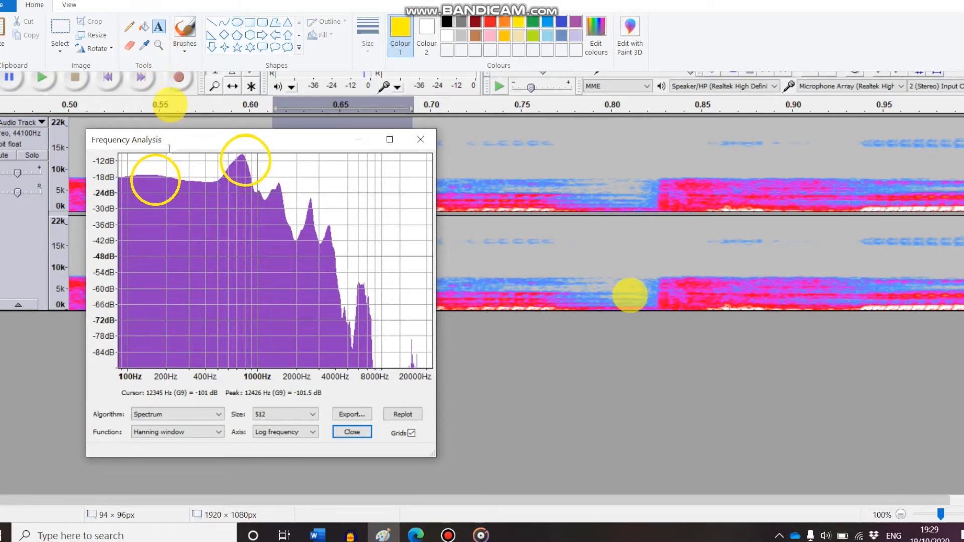
left_click(141, 212)
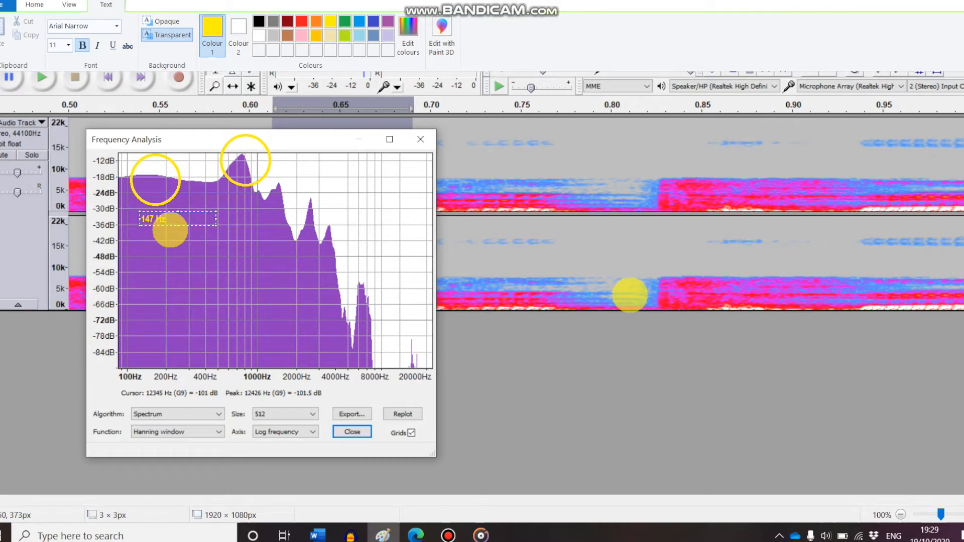
left_click(241, 236)
left_click(230, 192)
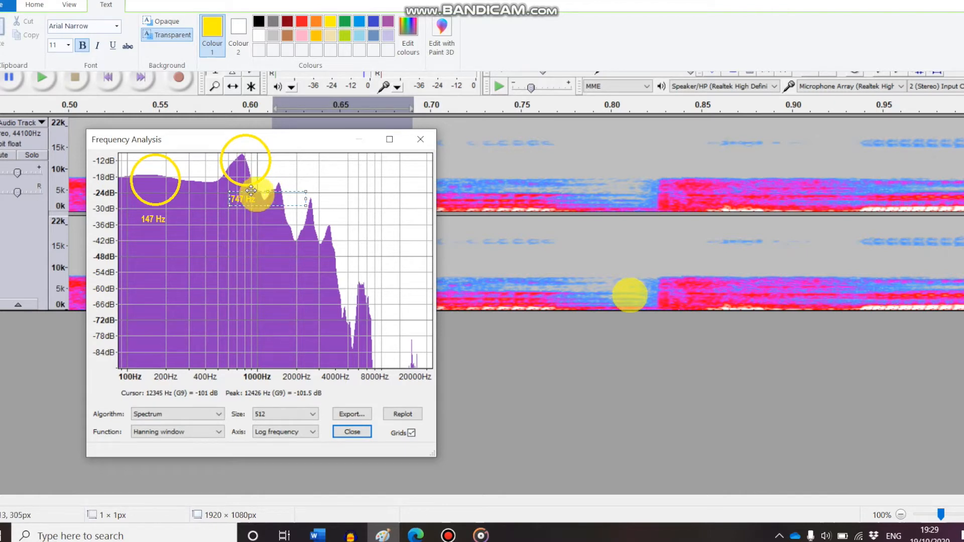
left_click_drag(244, 193, 235, 192)
left_click(301, 263)
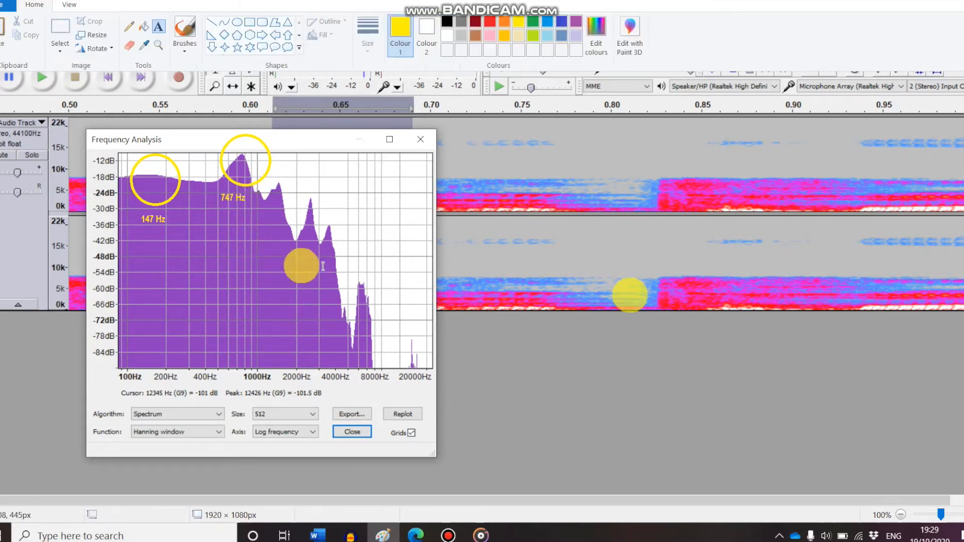
left_click(508, 243)
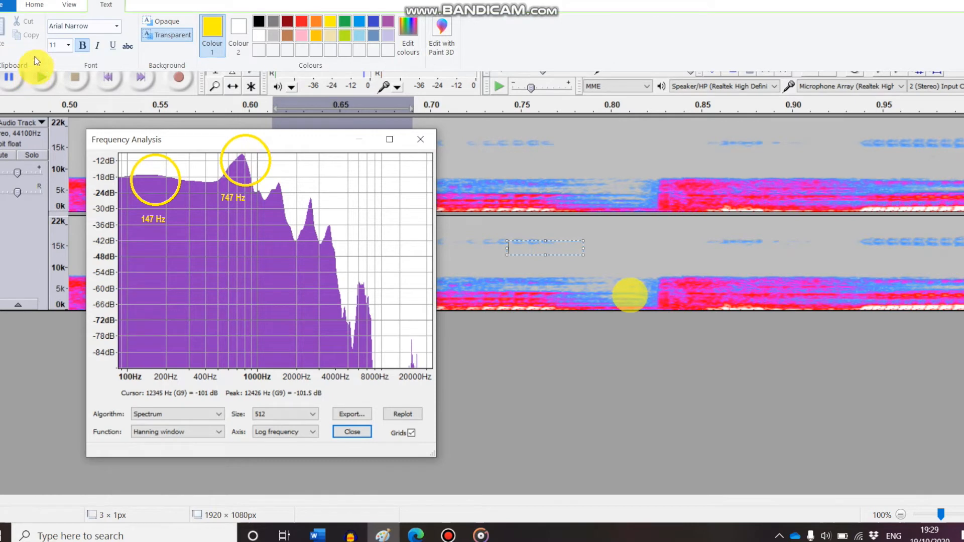
Select the annotated Frequency Analysis window in the image and narrow the selected area to about 659 px wide
left_click(44, 11)
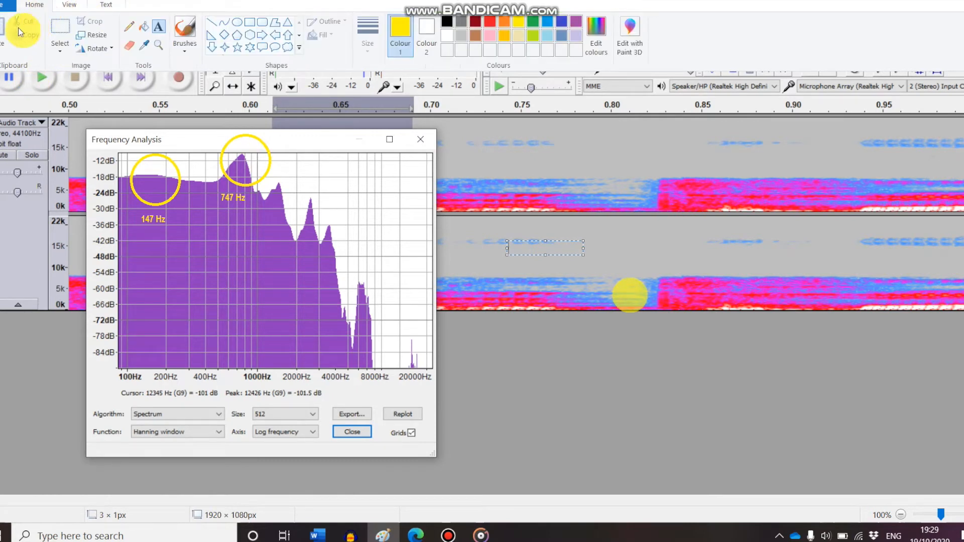
left_click(50, 31)
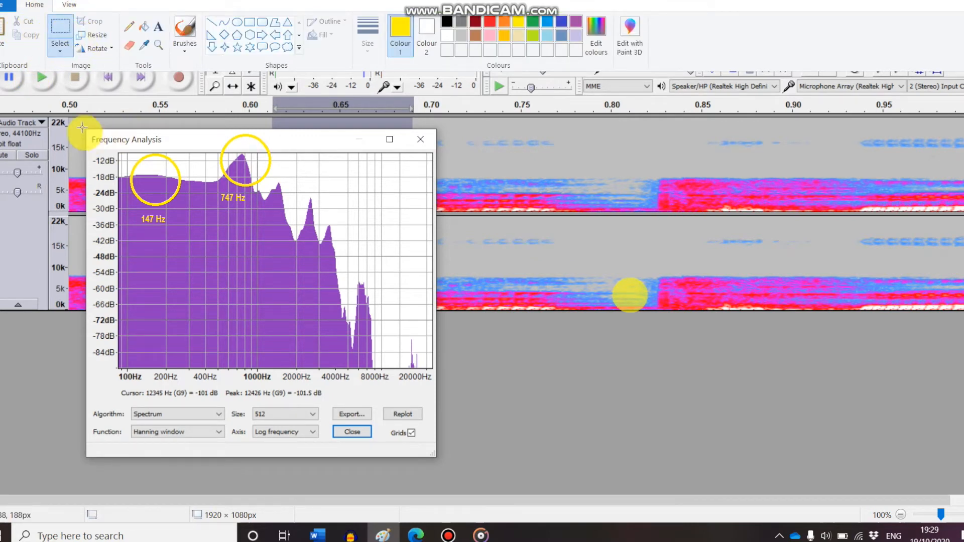
left_click_drag(88, 129, 433, 457)
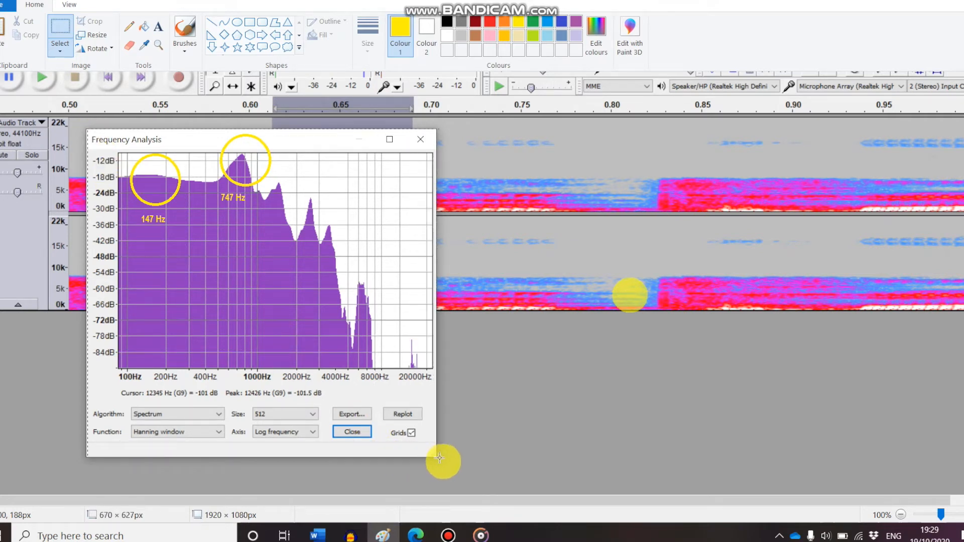
left_click_drag(441, 458, 442, 458)
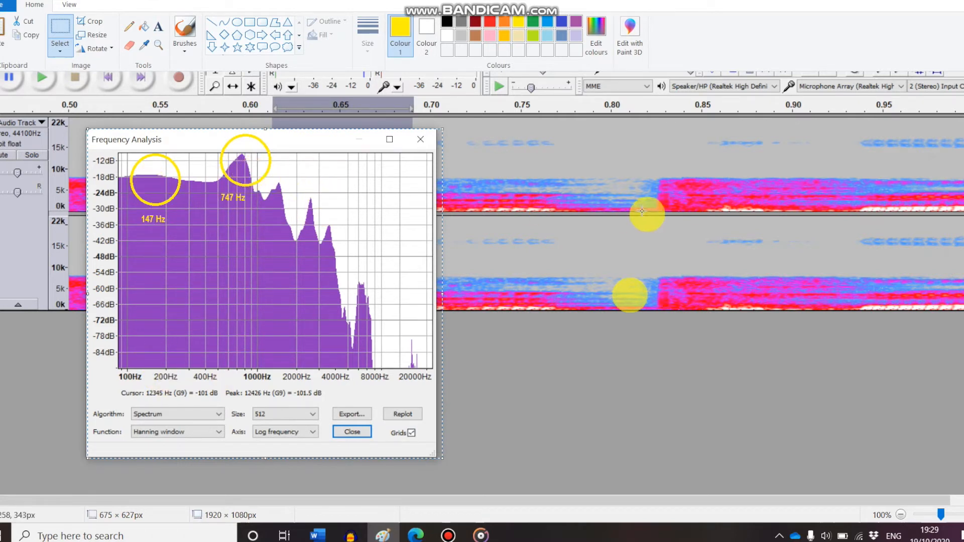
left_click_drag(443, 126, 435, 129)
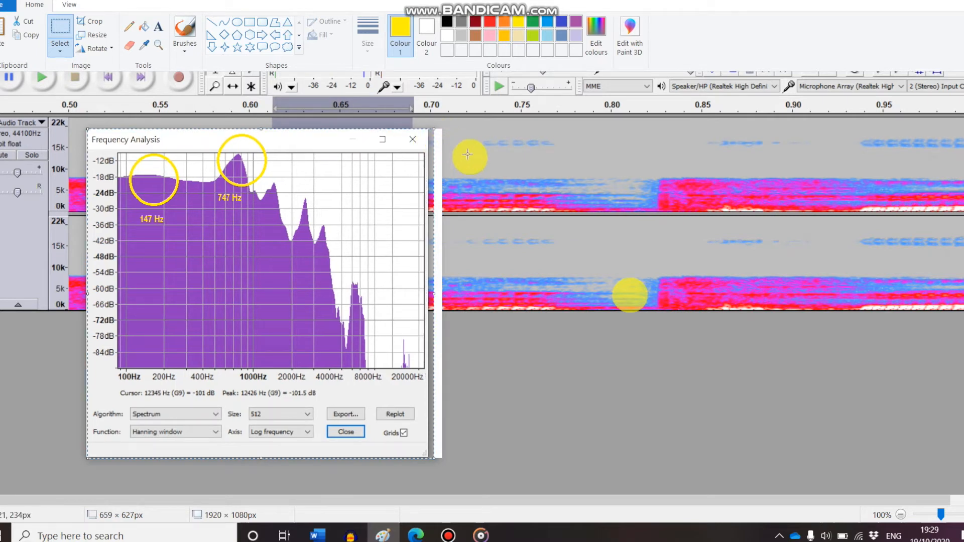
left_click(466, 153)
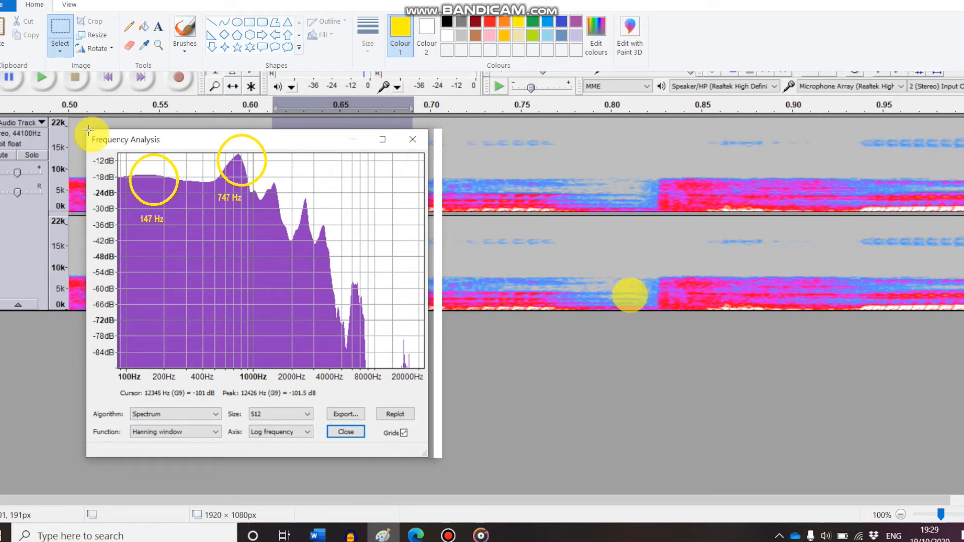
Reselect just the annotated Frequency Analysis window, about 646 × 619 px, and switch to the Results table in Word
mouse_move(88, 131)
left_mouse_down()
mouse_move(144, 224)
mouse_move(432, 462)
mouse_move(427, 455)
left_mouse_up()
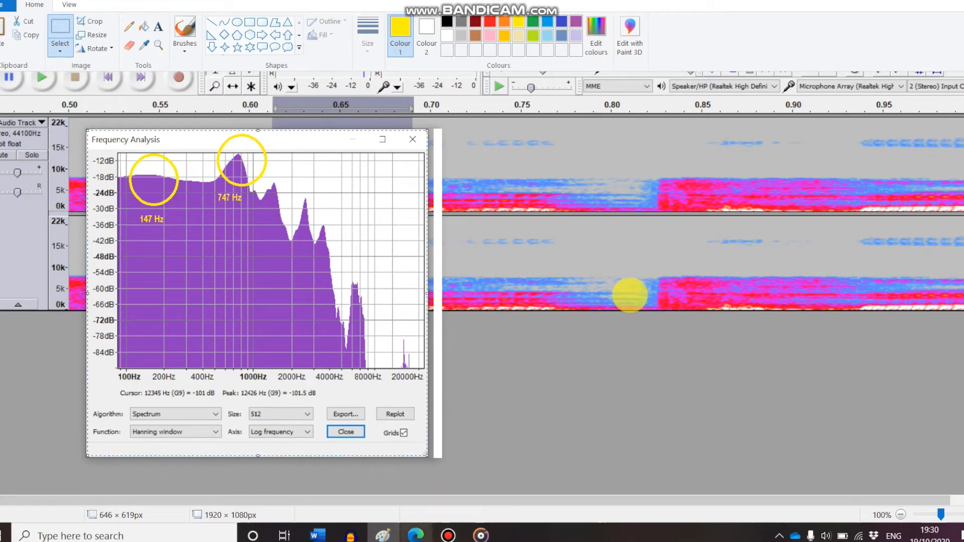
left_click(449, 535)
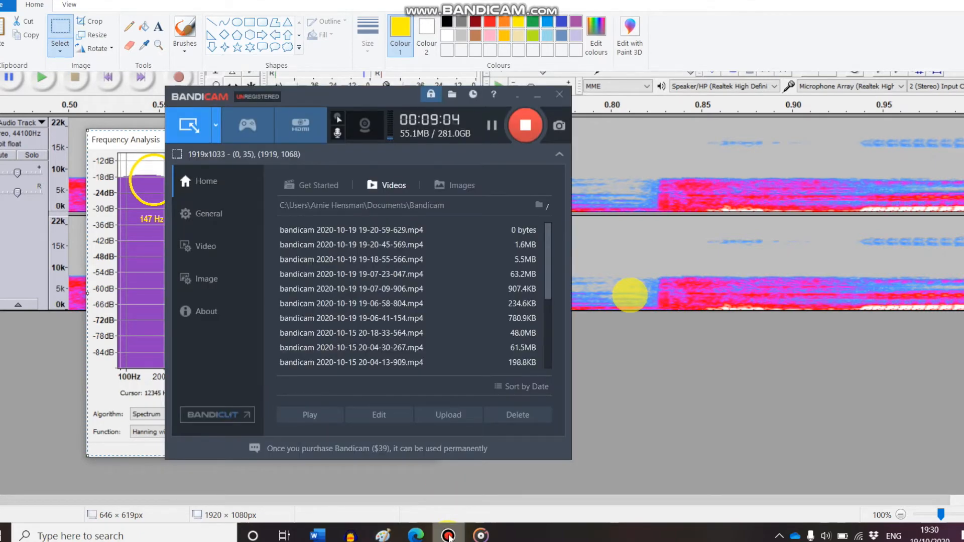
left_click(448, 536)
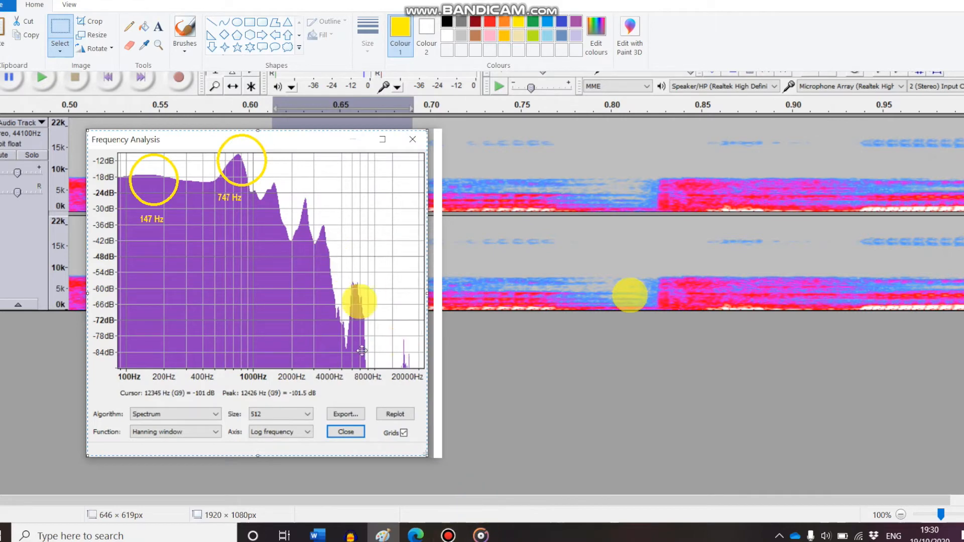
left_click(326, 539)
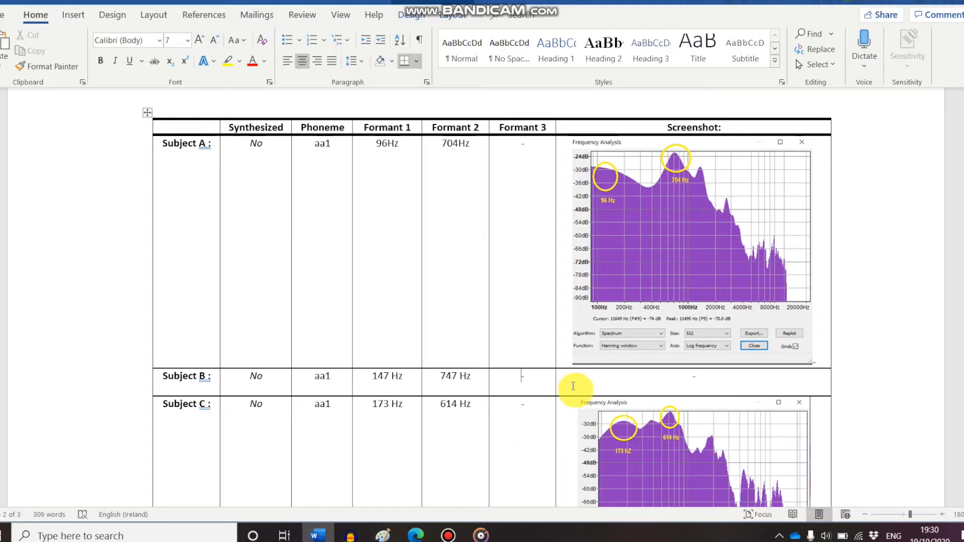
Paste the annotated Frequency Analysis image into Subject B's Screenshot cell and shrink it proportionally to match Subject A's image
left_click(585, 386)
key("ctrl+v")
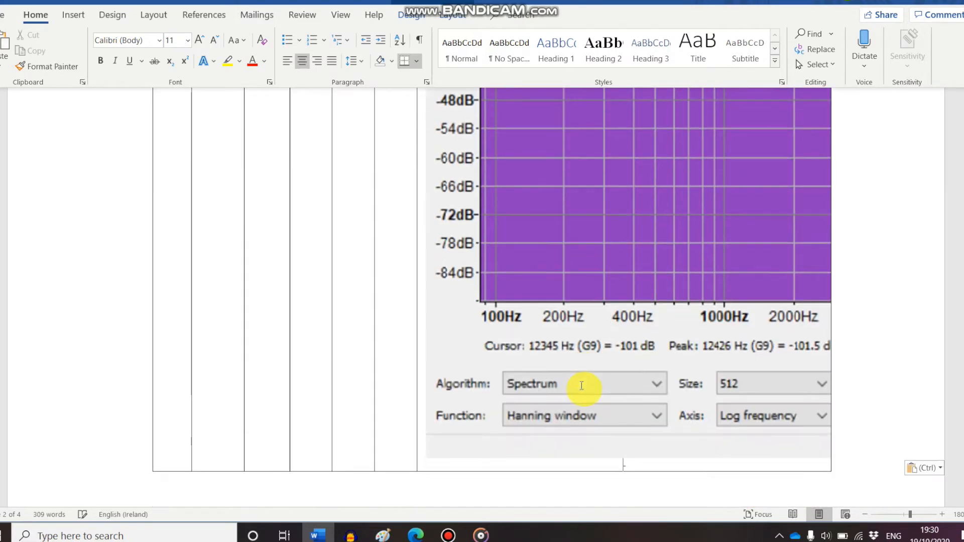
left_click(429, 457)
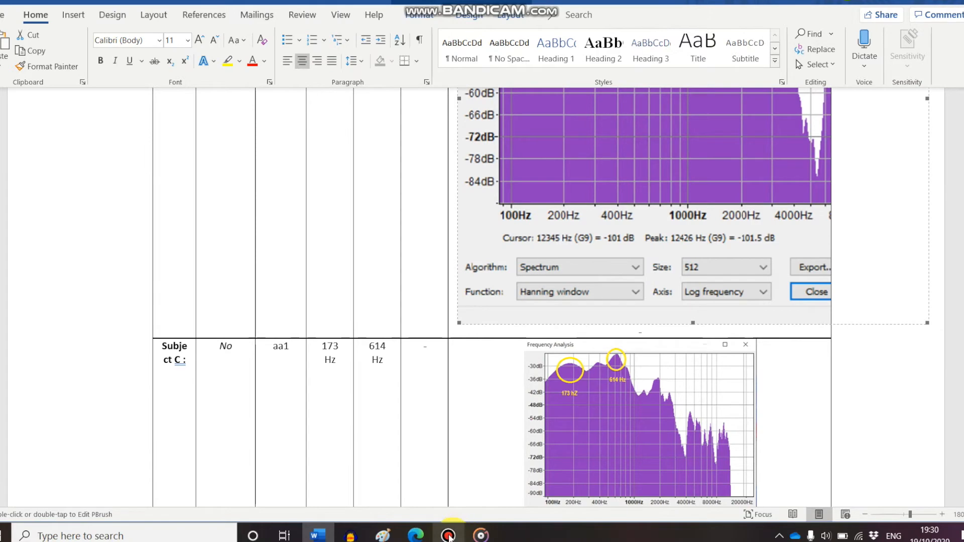
left_click(448, 536)
left_click(448, 535)
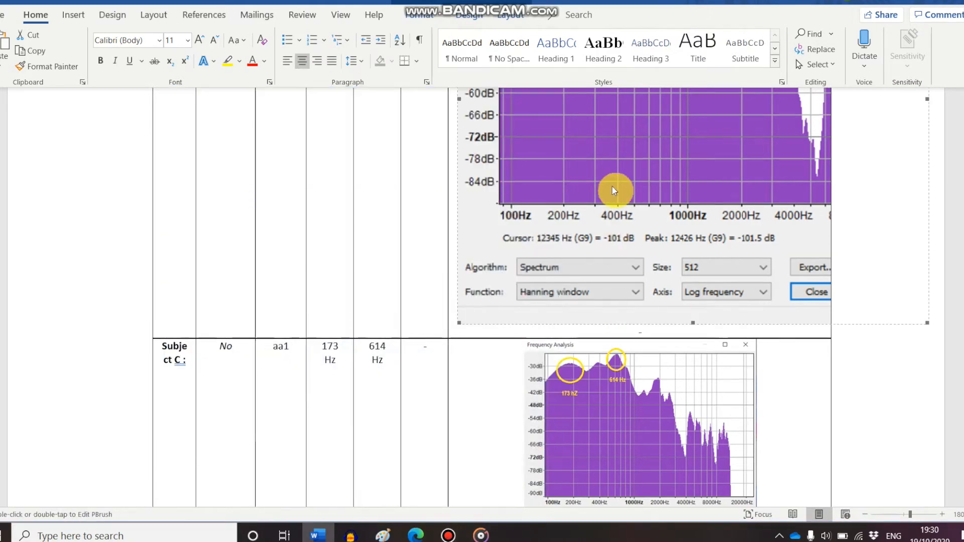
scroll(613, 190, "up", 10)
left_click_drag(459, 158, 585, 295)
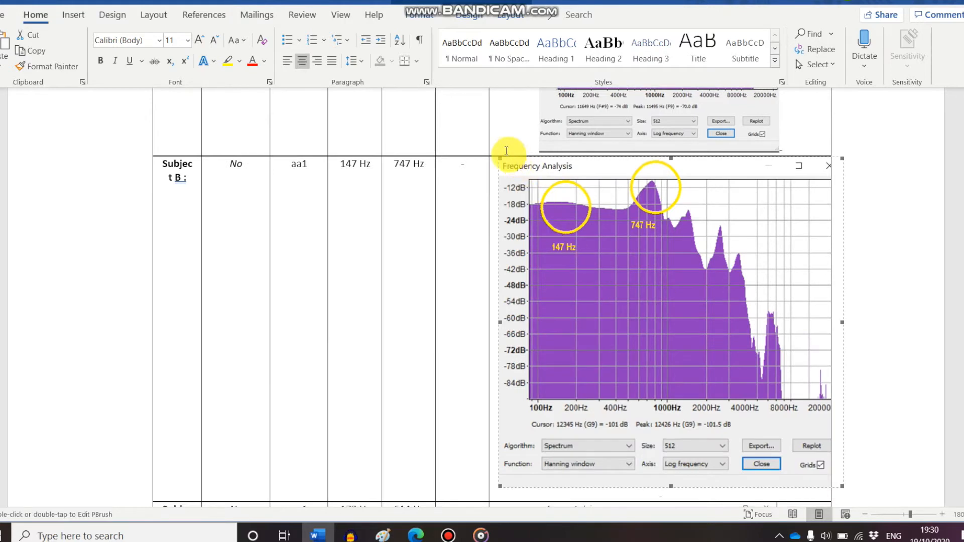
left_click_drag(504, 159, 608, 273)
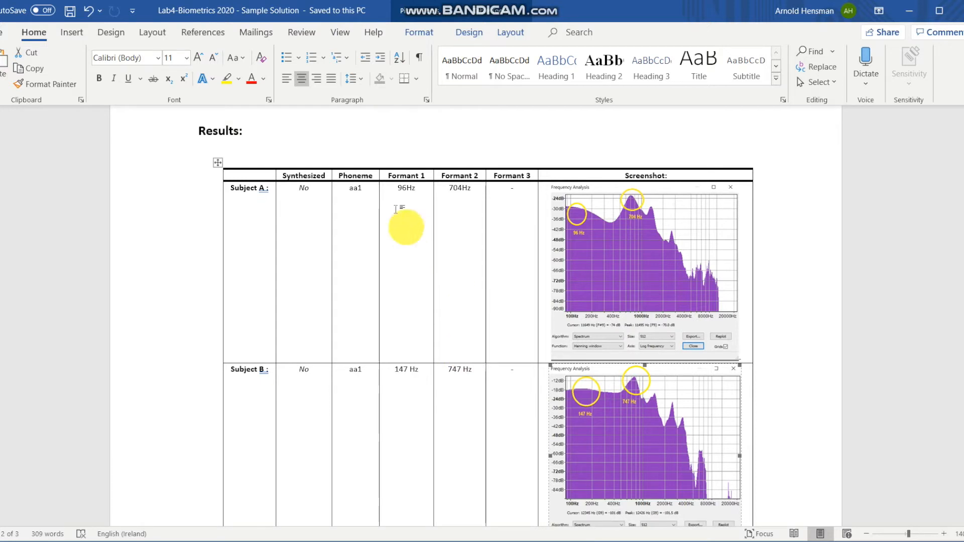
Review the Results table rows for Subjects A to D and the Results Analysis section beneath them
scroll(396, 251, "up", 1)
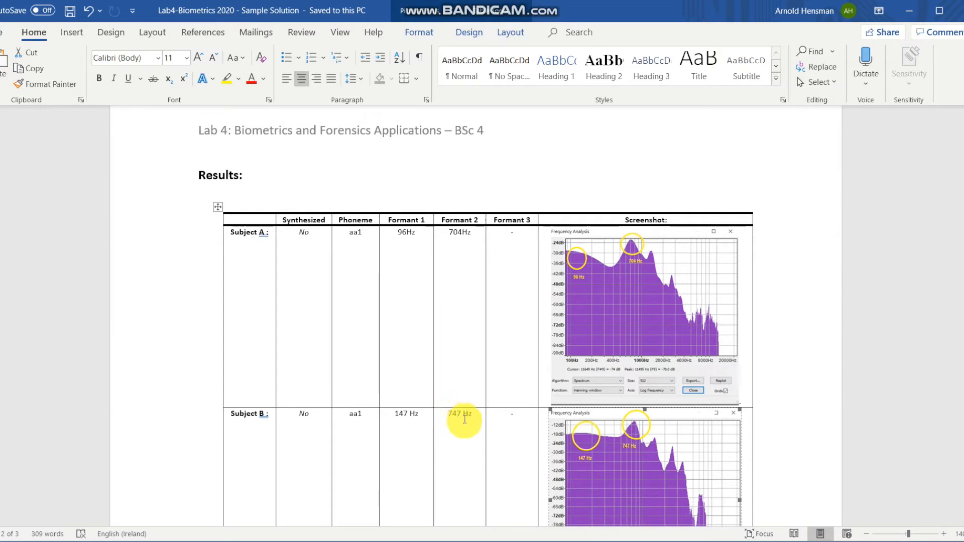
scroll(405, 247, "down", 1)
scroll(405, 248, "down", 2)
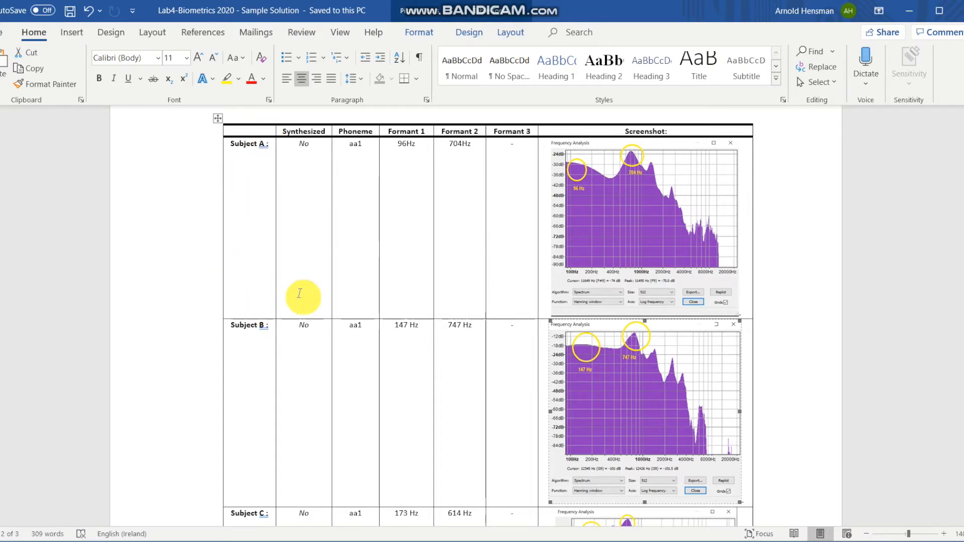
scroll(331, 304, "down", 7)
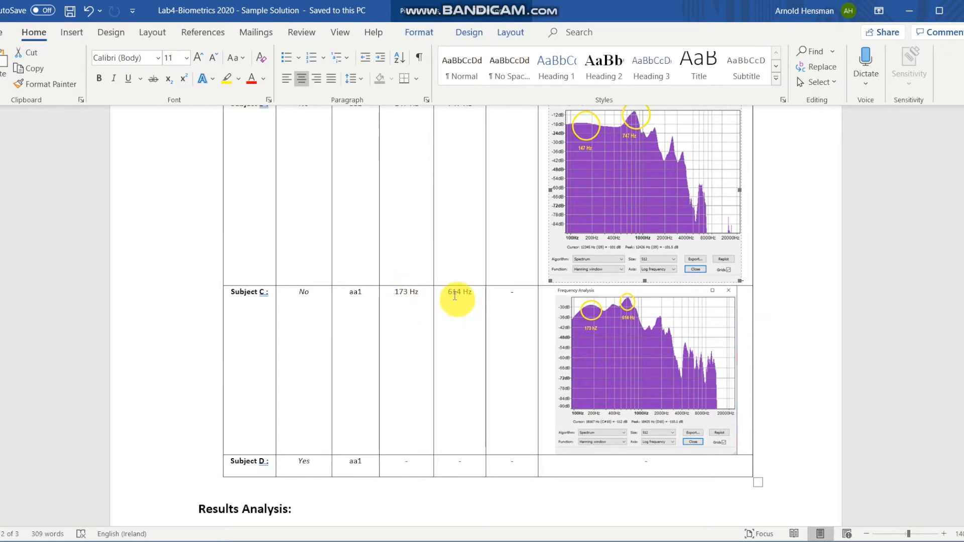
scroll(454, 297, "up", 2)
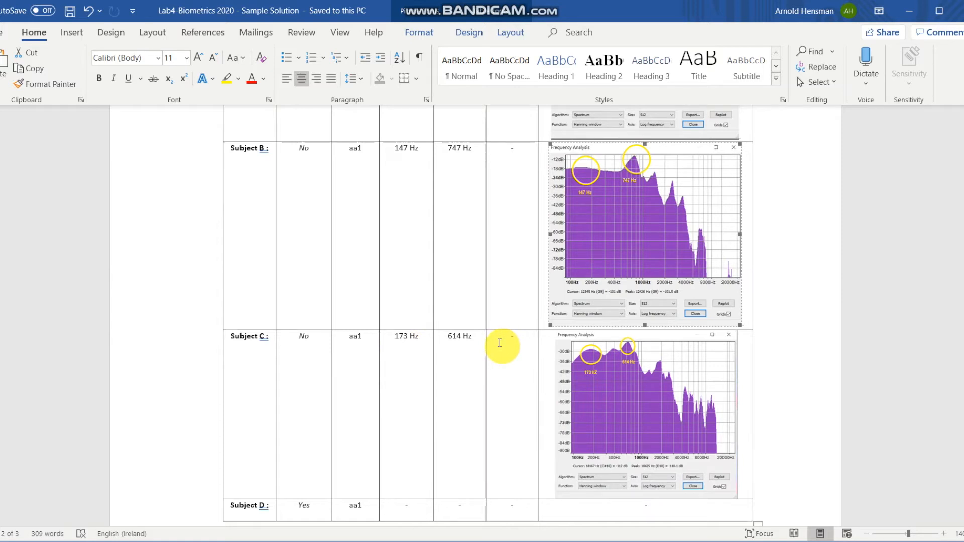
scroll(500, 343, "down", 4)
scroll(499, 343, "up", 7)
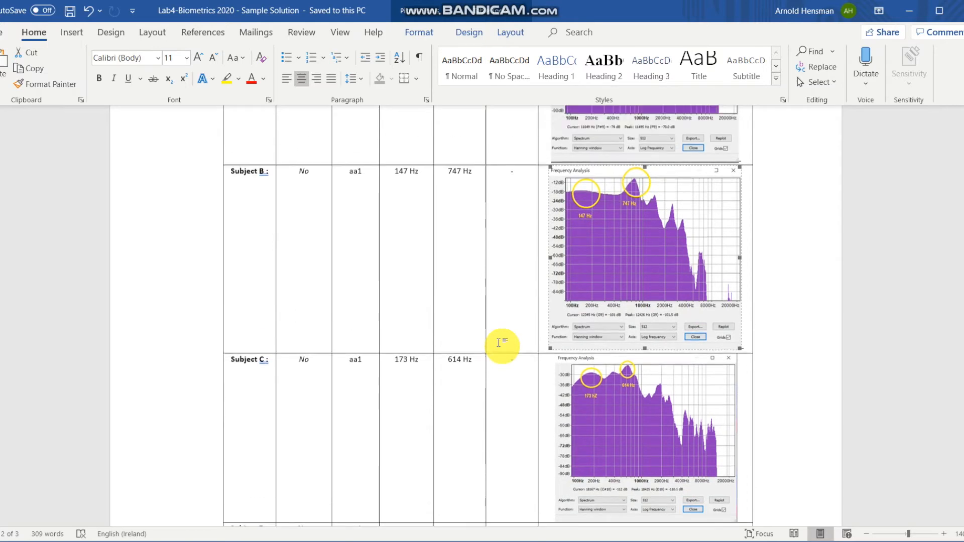
scroll(500, 342, "down", 5, "ctrl")
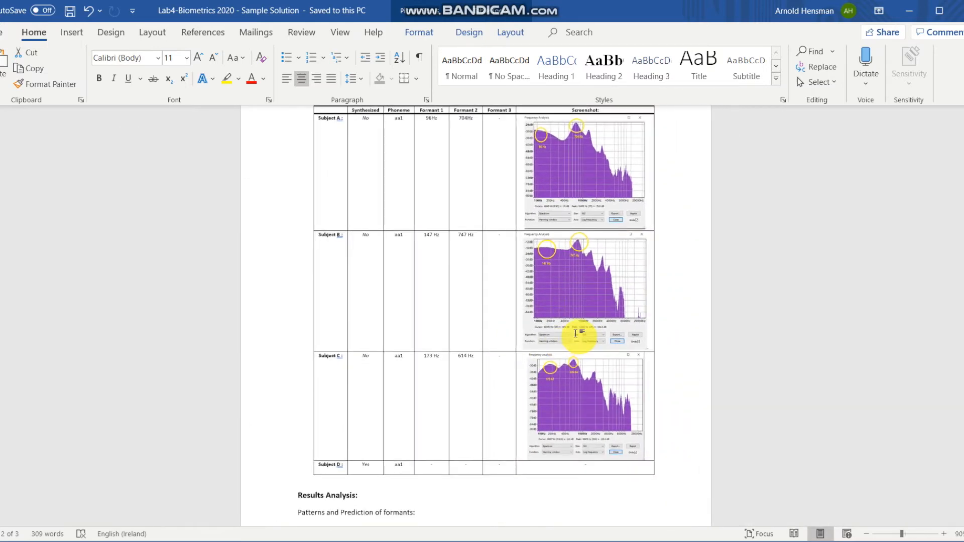
scroll(576, 333, "up", 7, "ctrl")
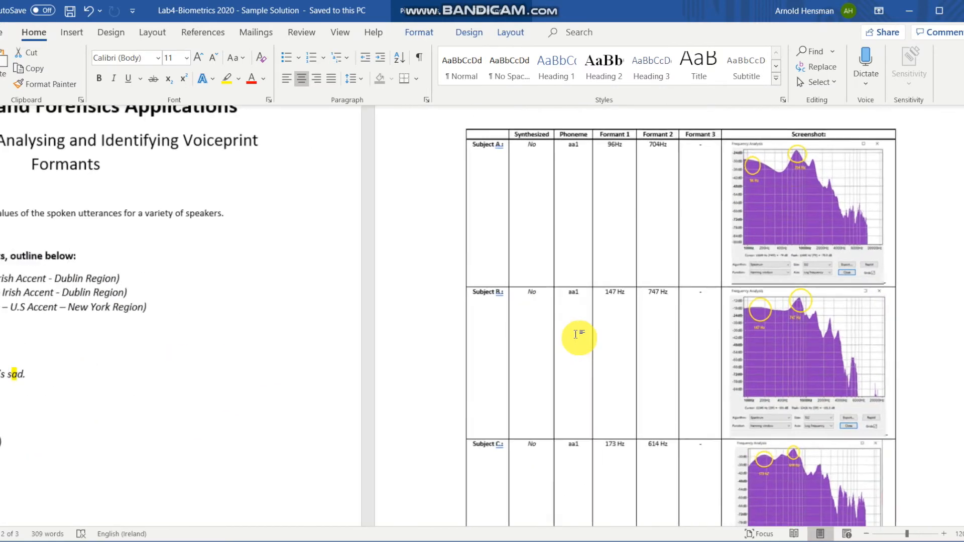
scroll(576, 334, "down", 7)
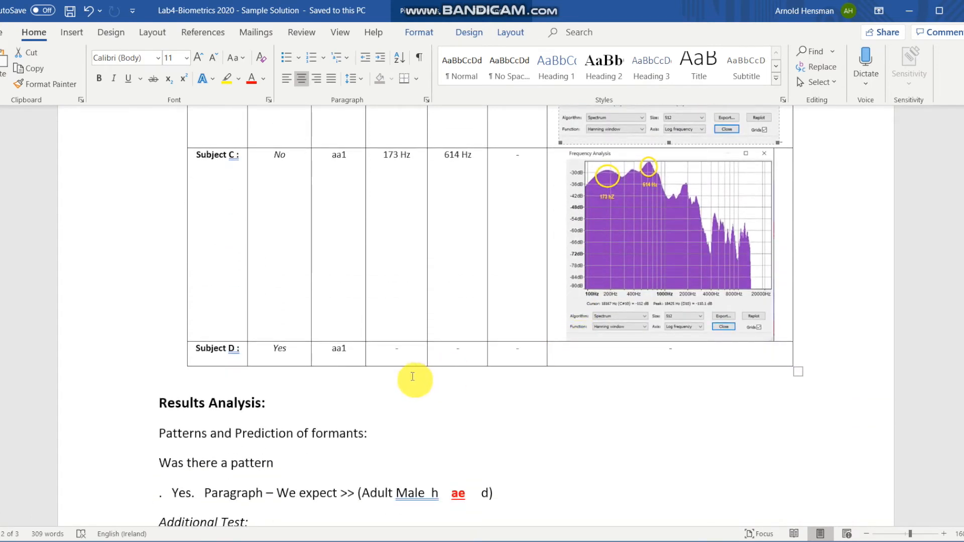
scroll(413, 378, "down", 3)
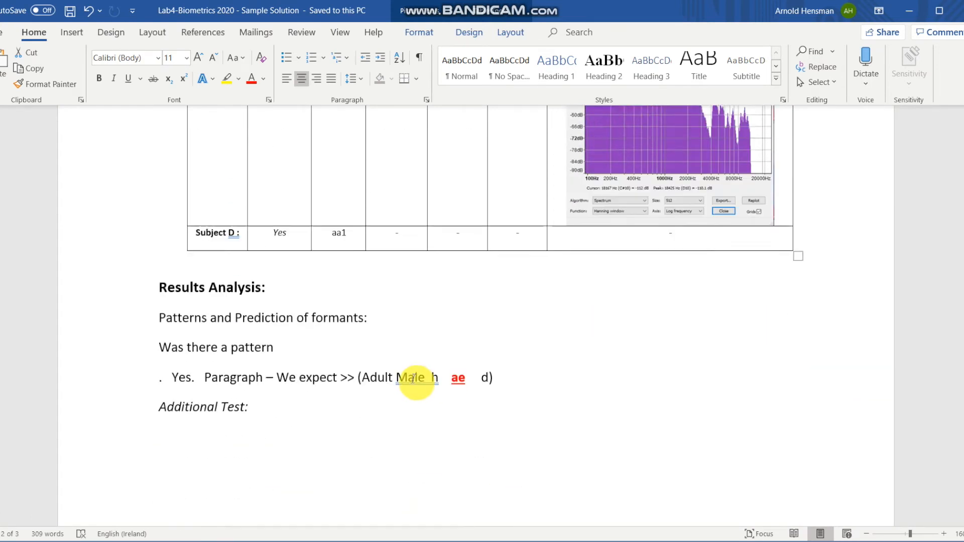
scroll(415, 381, "up", 3)
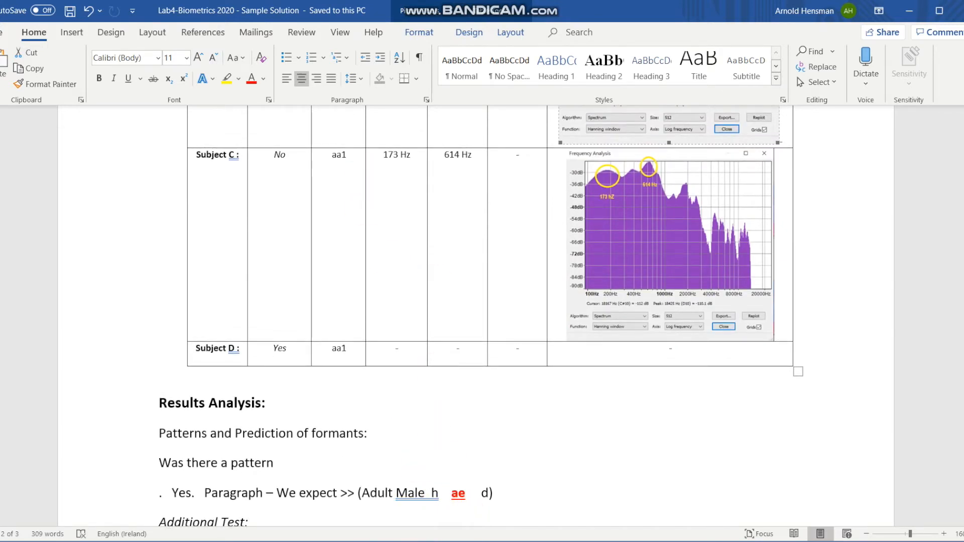
Switch to the Lab4-Biometrics 2020 PDF in Edge and find the instruction for creating a synthetic waveform of the phrase
left_click(407, 541)
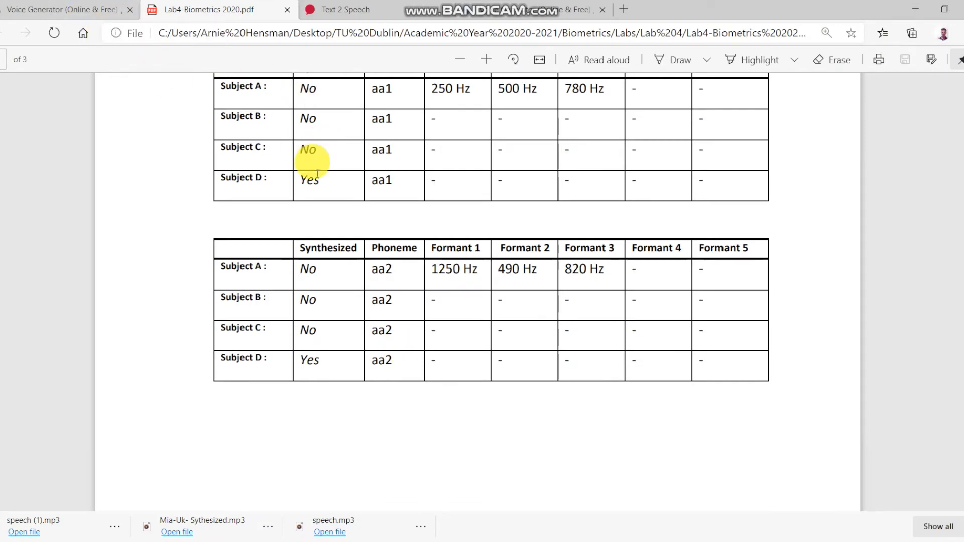
scroll(355, 215, "up", 4)
scroll(355, 210, "down", 8)
scroll(354, 210, "down", 3)
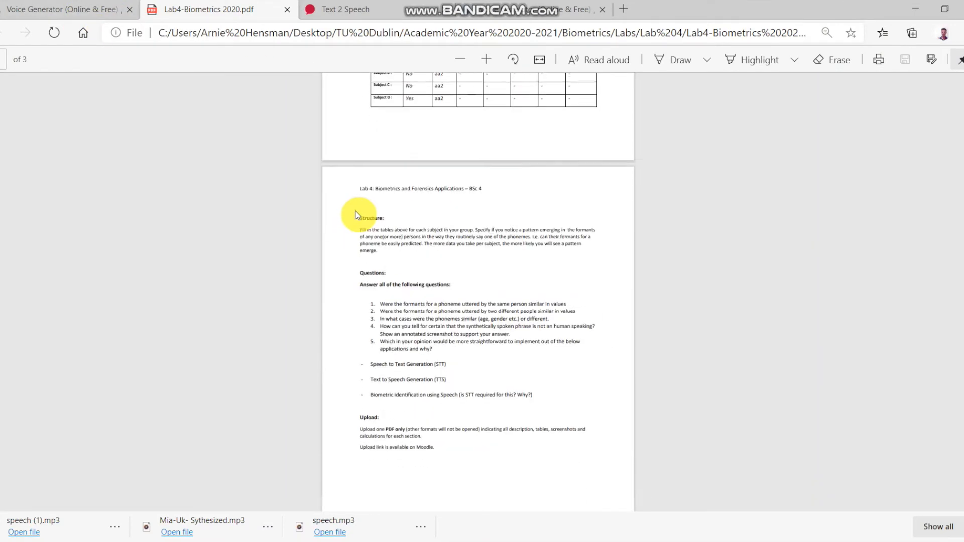
scroll(355, 211, "up", 7)
scroll(354, 211, "up", 5)
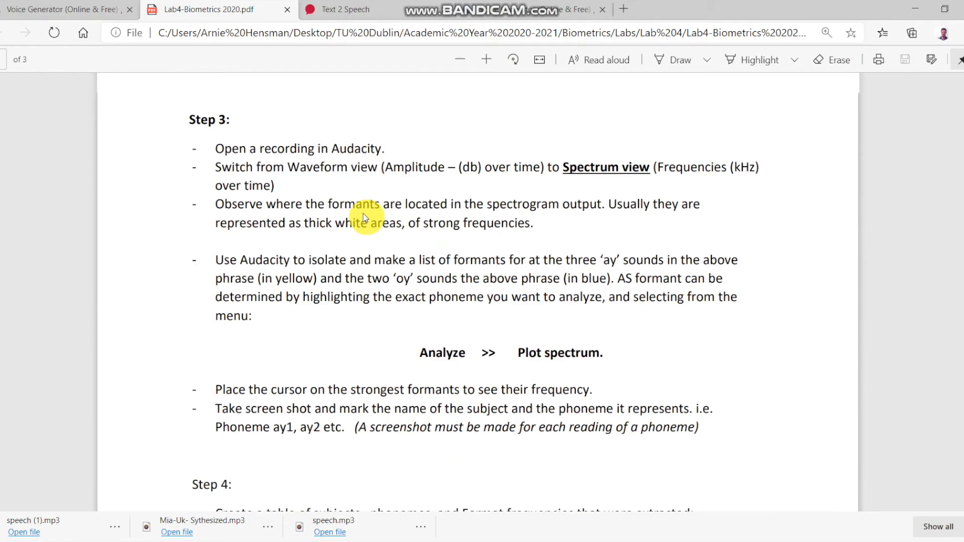
scroll(363, 213, "up", 2)
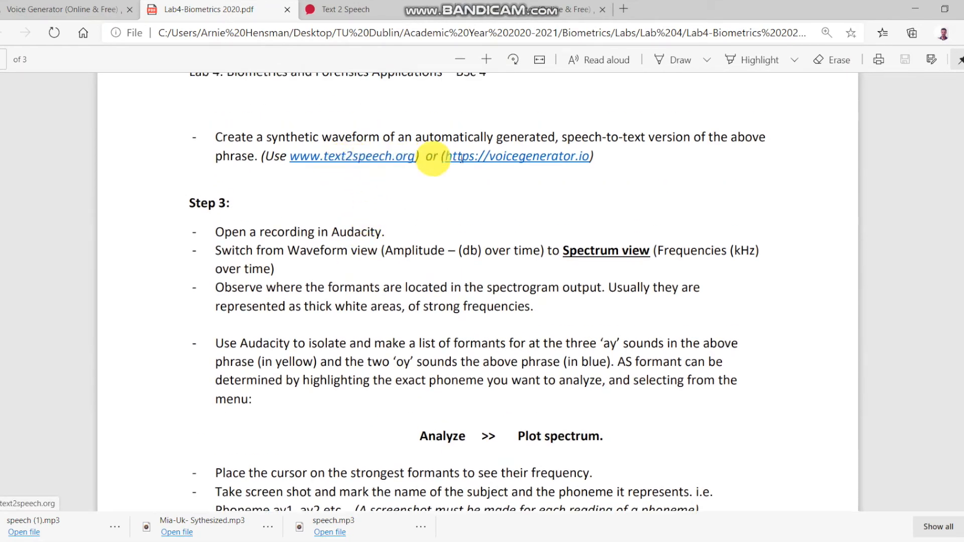
scroll(603, 177, "up", 3)
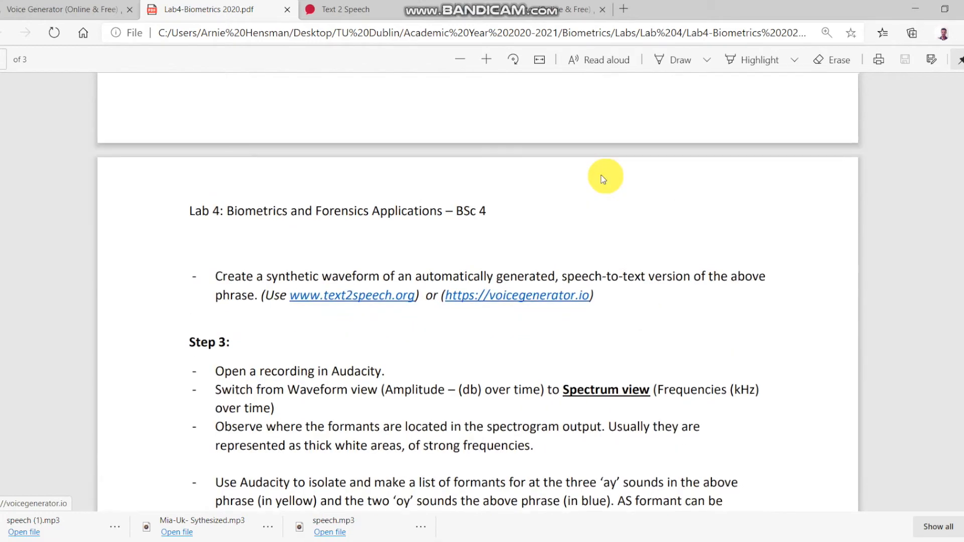
Switch to the voicegenerator.io page, choose the Microsoft Sean - English (Ireland) voice and play the phrase
left_click(498, 4)
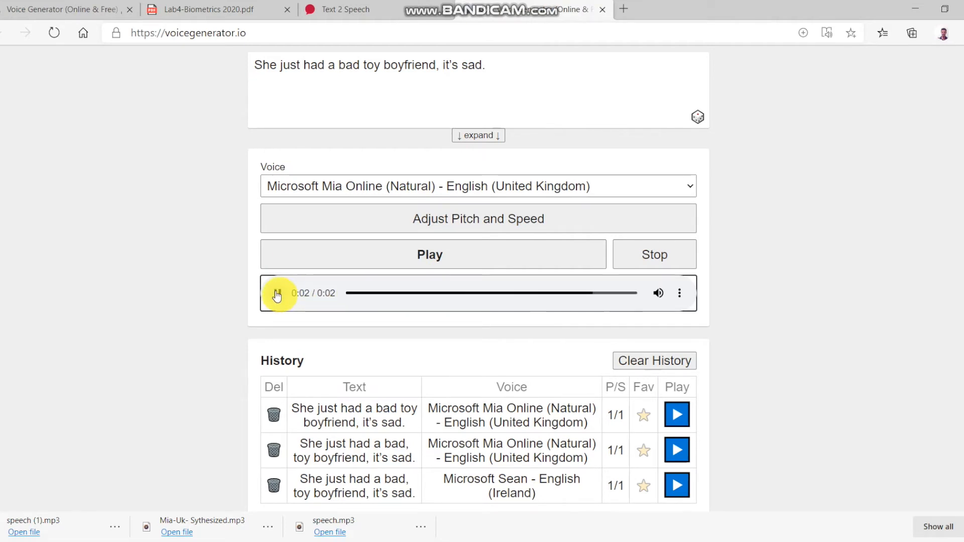
left_click(461, 179)
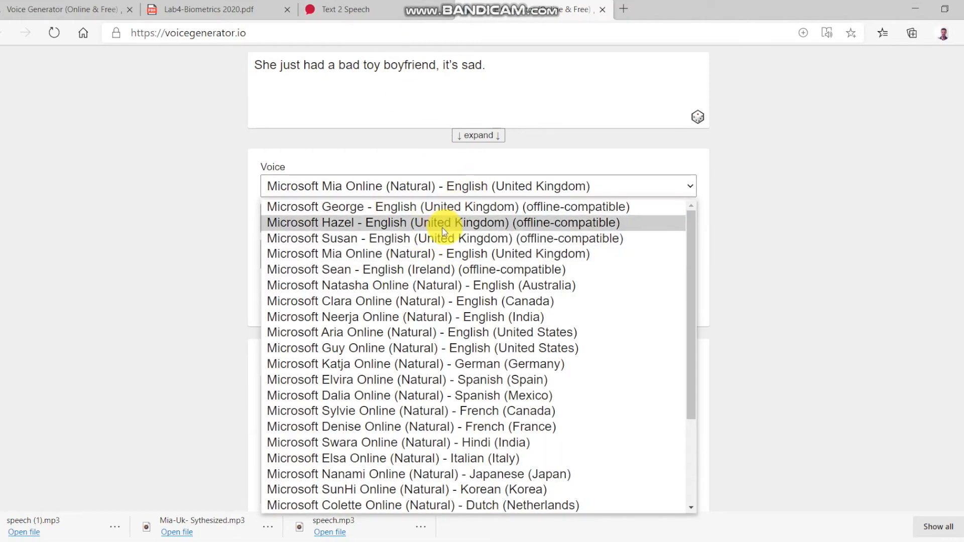
left_click(429, 269)
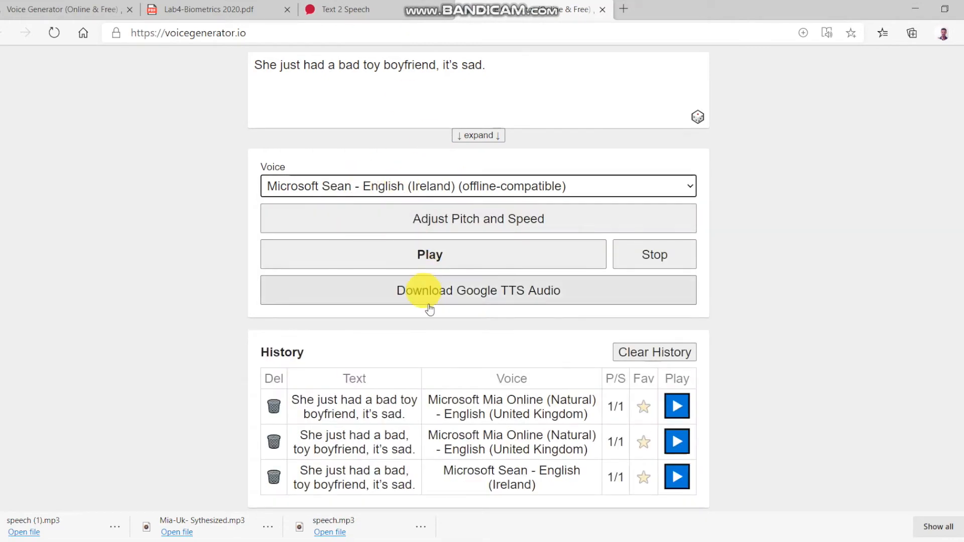
left_click(435, 266)
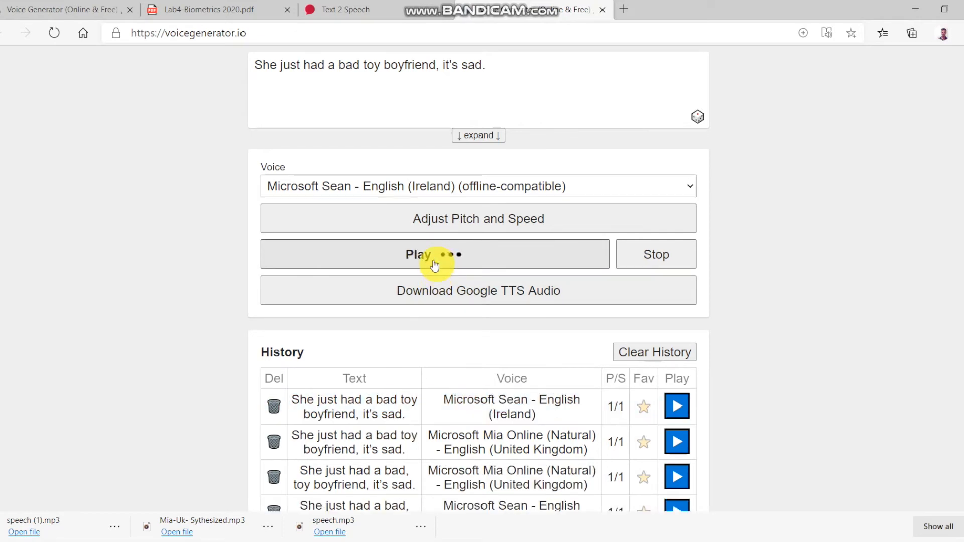
View the text2speech.org result page and switch to the Mia-Uk- Sythesized project in Audacity
left_click(369, 10)
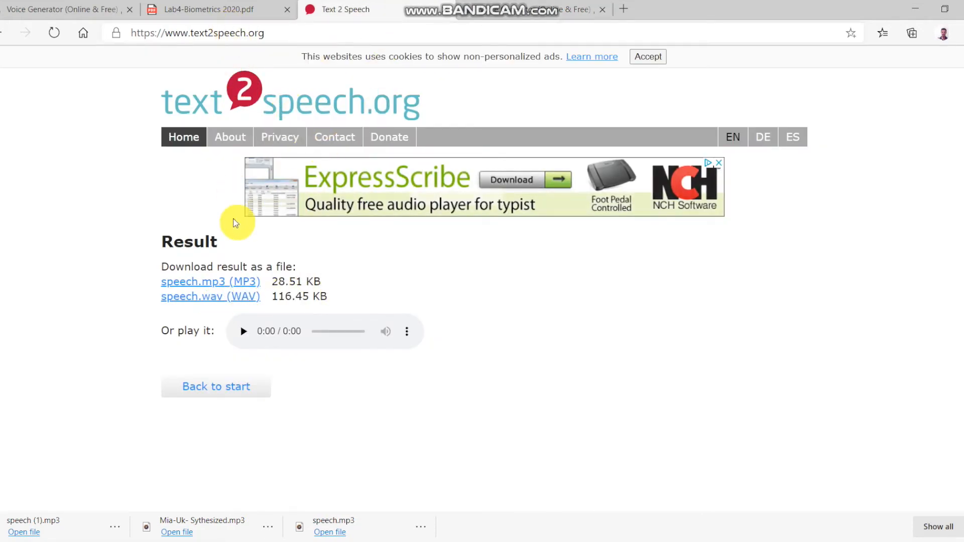
left_click(350, 541)
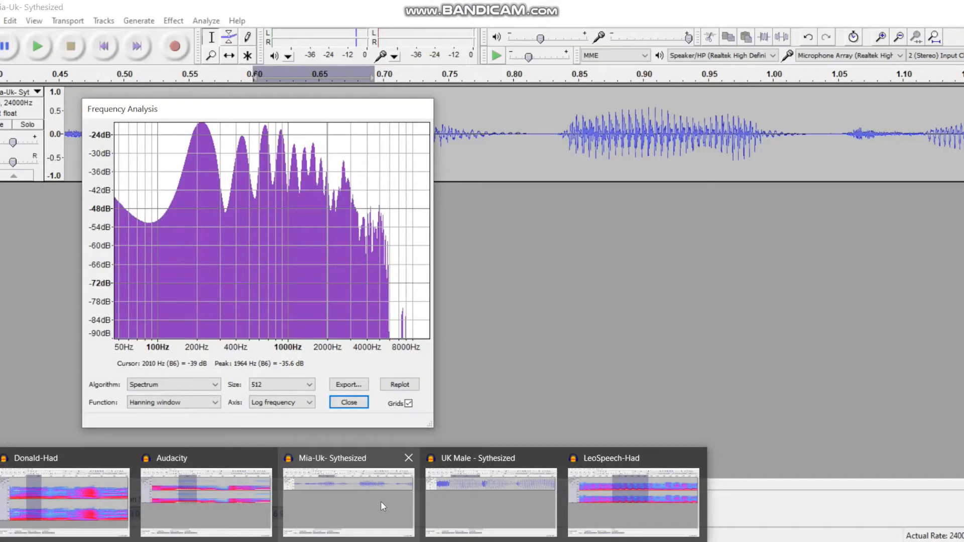
Switch to the Mia-Uk synthesized speech project in Audacity and play the recording from the start
left_click(442, 533)
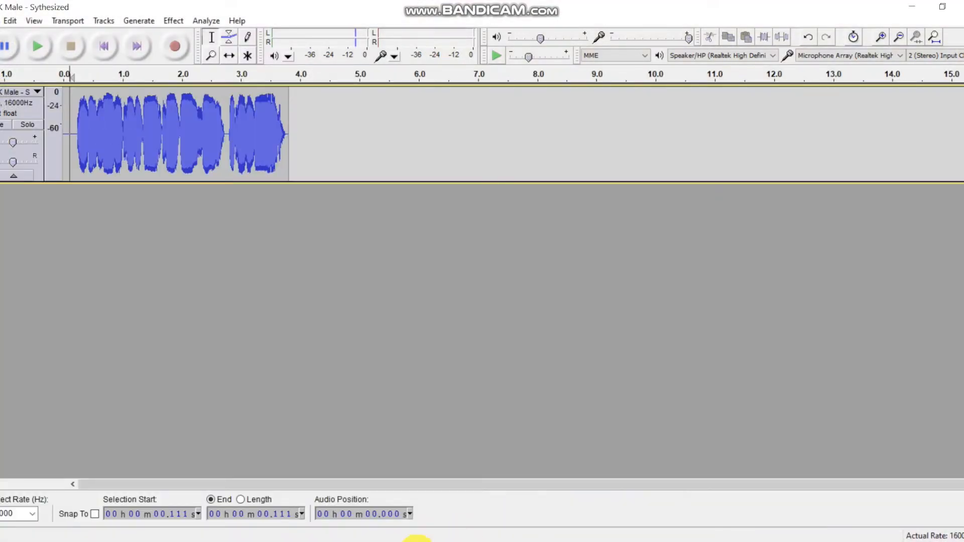
left_click(338, 540)
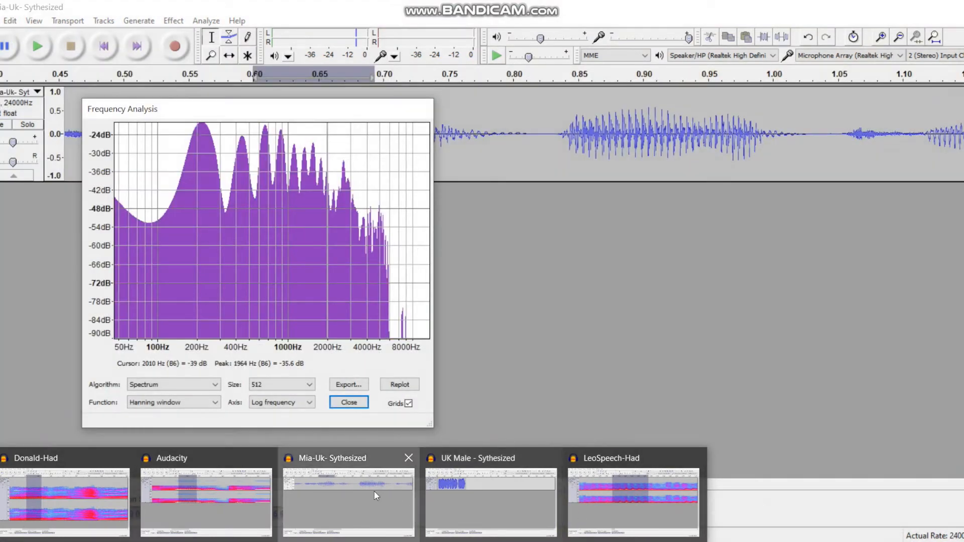
left_click(382, 492)
left_click_drag(97, 134, 28, 123)
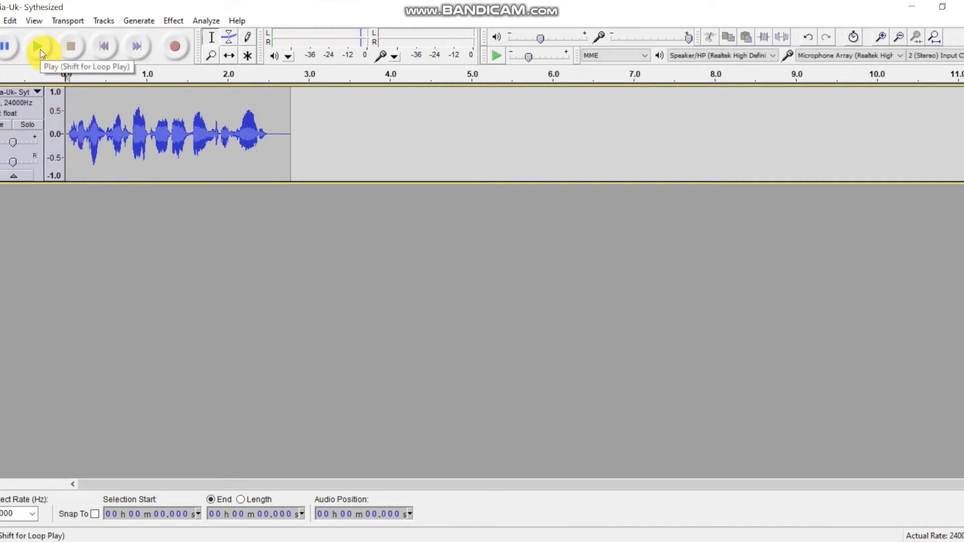
left_click(40, 49)
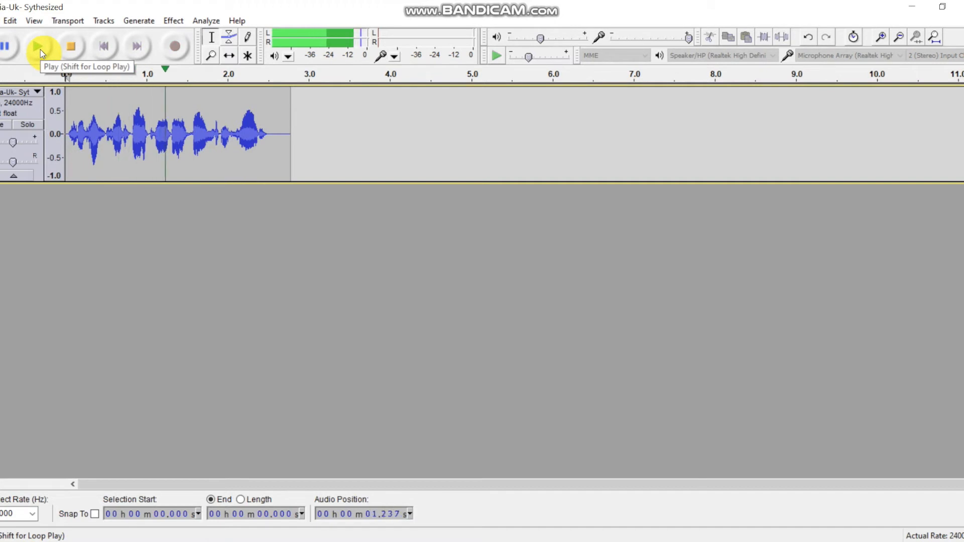
Play the Mia-Uk speech track from about 0.145 s and stop after the opening words
scroll(78, 138, "up", 2)
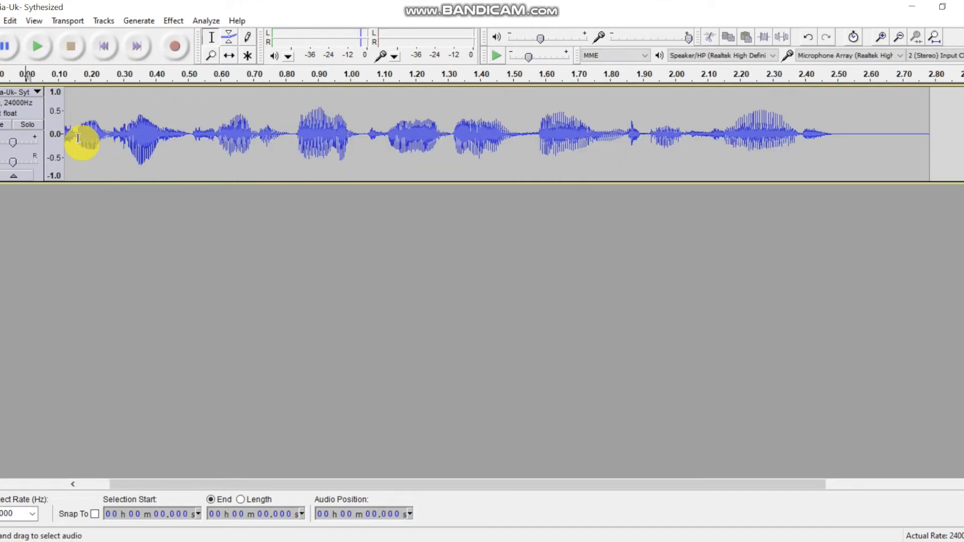
scroll(78, 138, "up", 1)
left_click(66, 112)
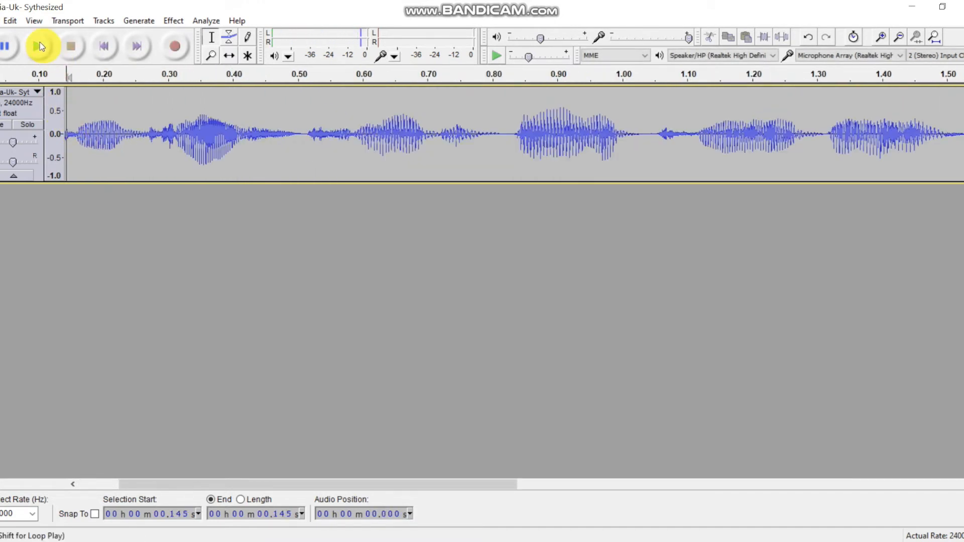
left_click(43, 47)
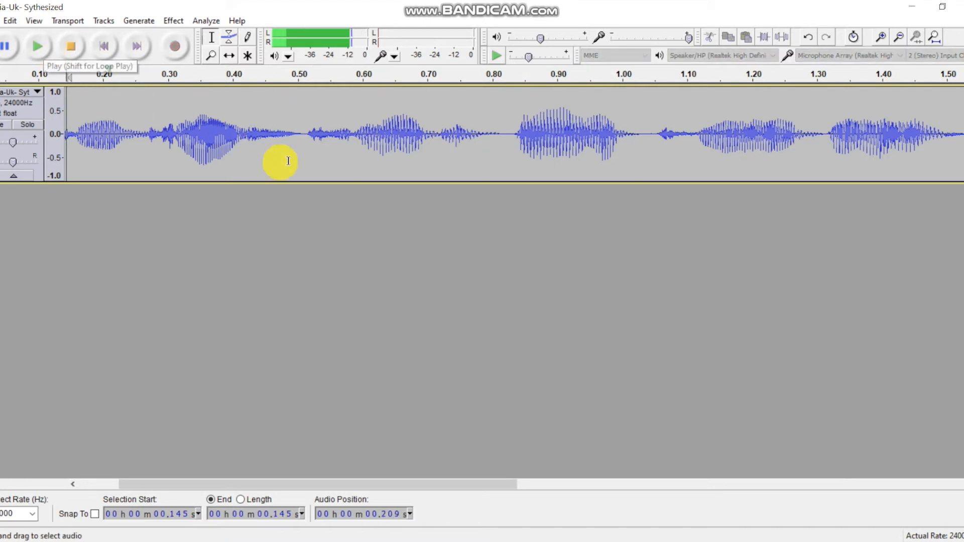
left_click(71, 46)
Select the vowel segment from about 0.599 s to 0.695 s and play it back
left_click(169, 128)
left_click_drag(169, 128, 50, 131)
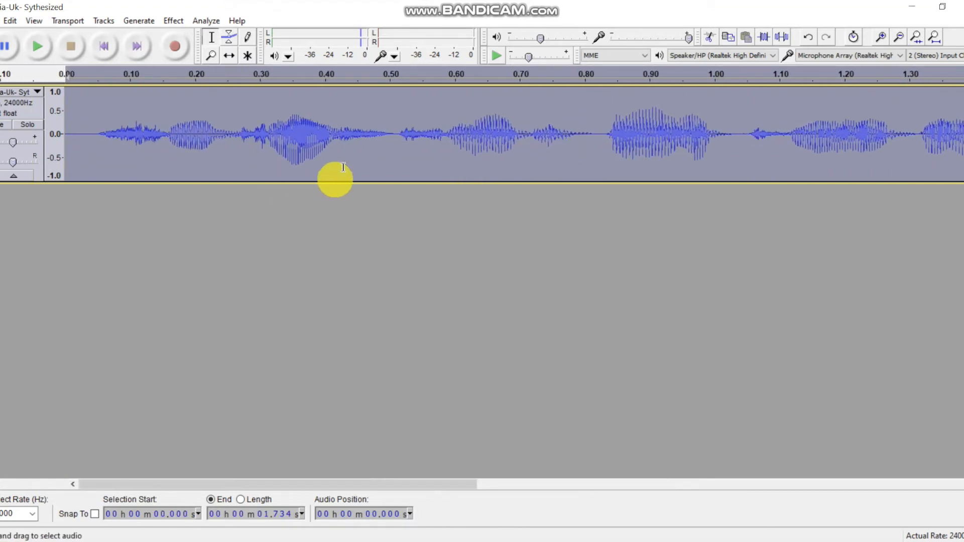
left_click_drag(455, 142, 517, 142)
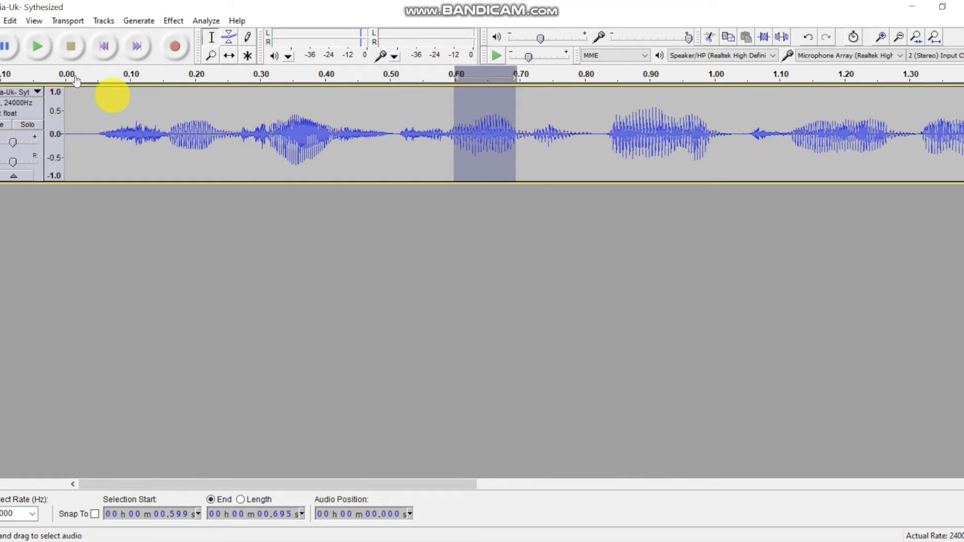
left_click(44, 48)
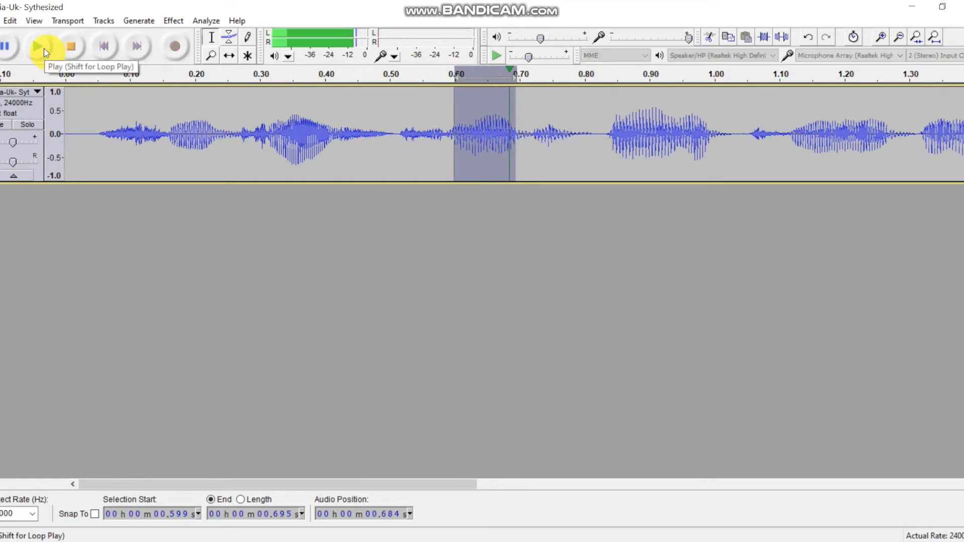
left_click(44, 48)
Change the Mia-Uk track's display from the linear waveform to Waveform (dB)
key("ctrl+1")
key("ctrl+1")
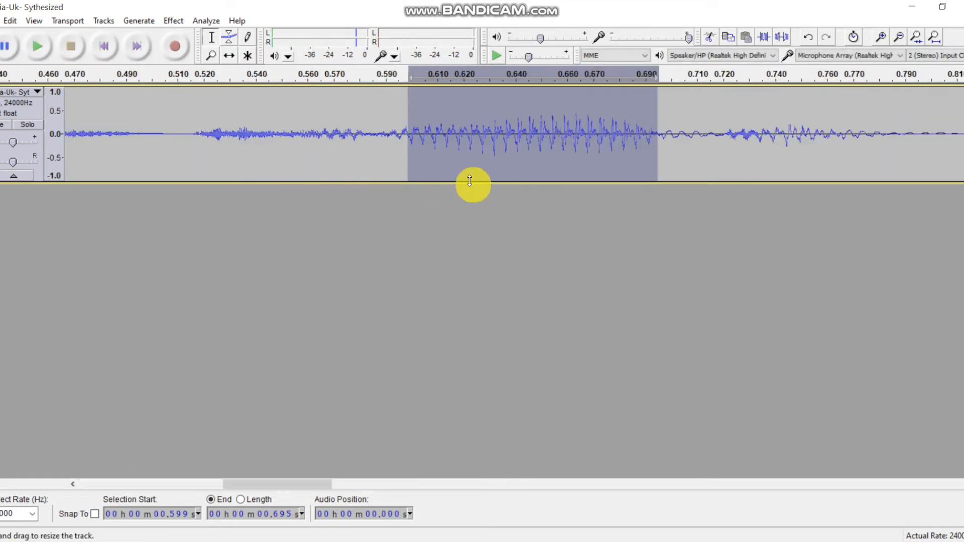
left_click(39, 91)
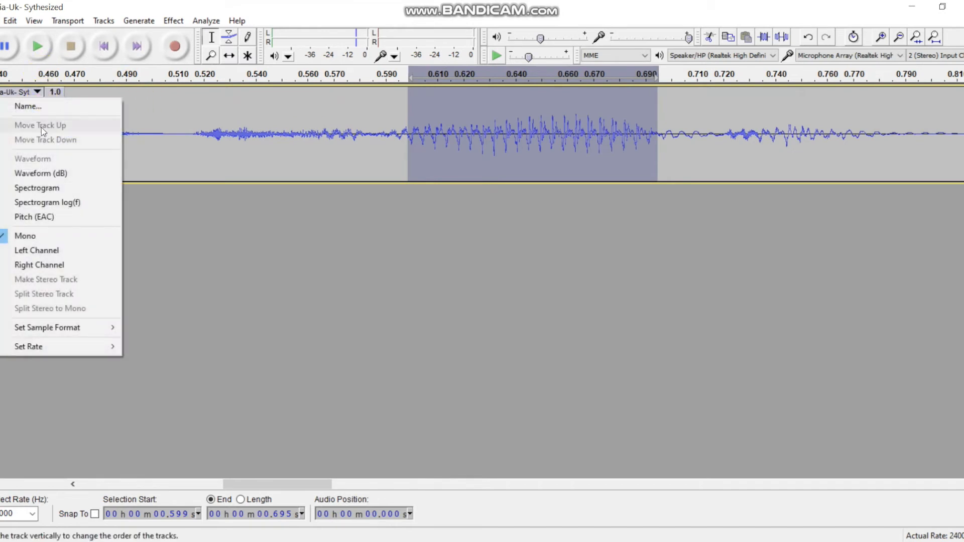
left_click(57, 173)
left_click(451, 217)
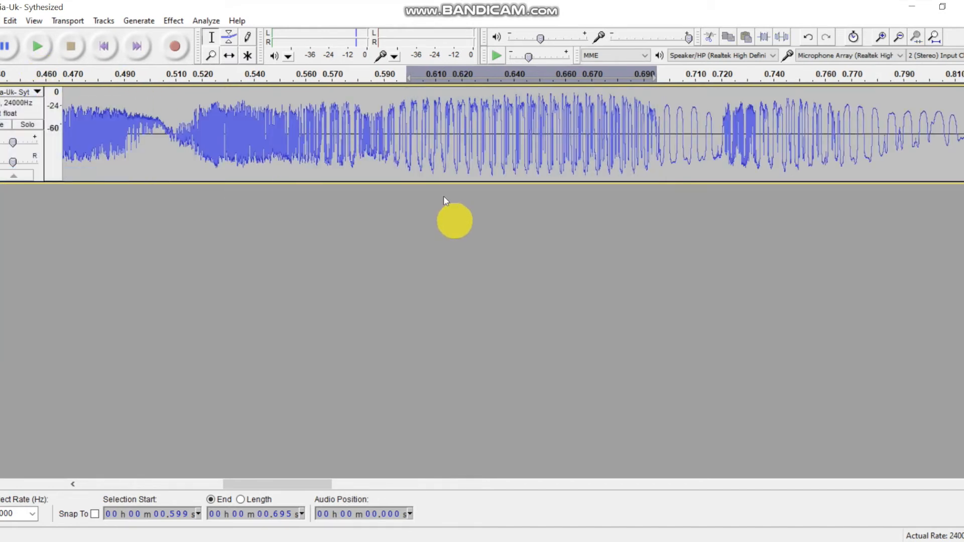
Narrow the vowel selection to about 0.603–0.684 s and play it back
left_click(420, 130)
left_click_drag(423, 127, 629, 129)
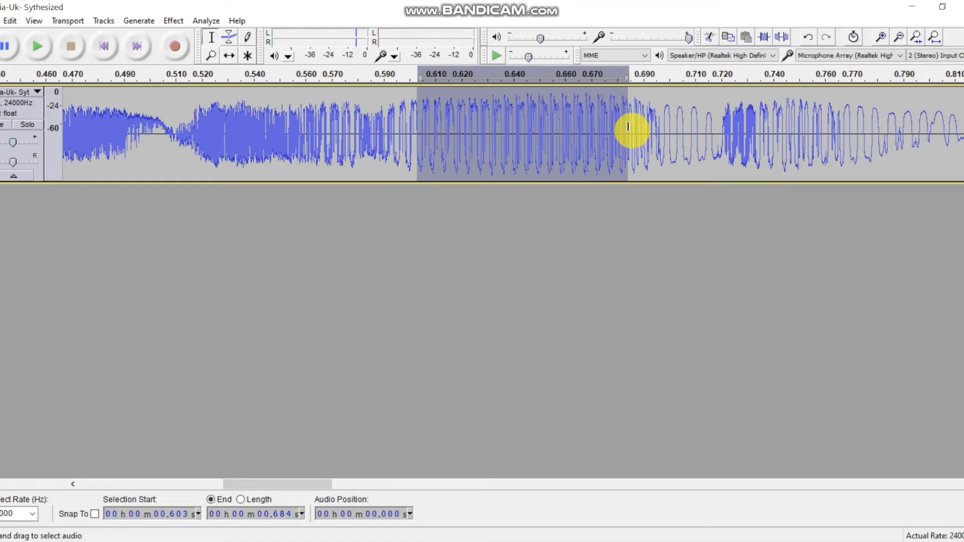
left_click(40, 52)
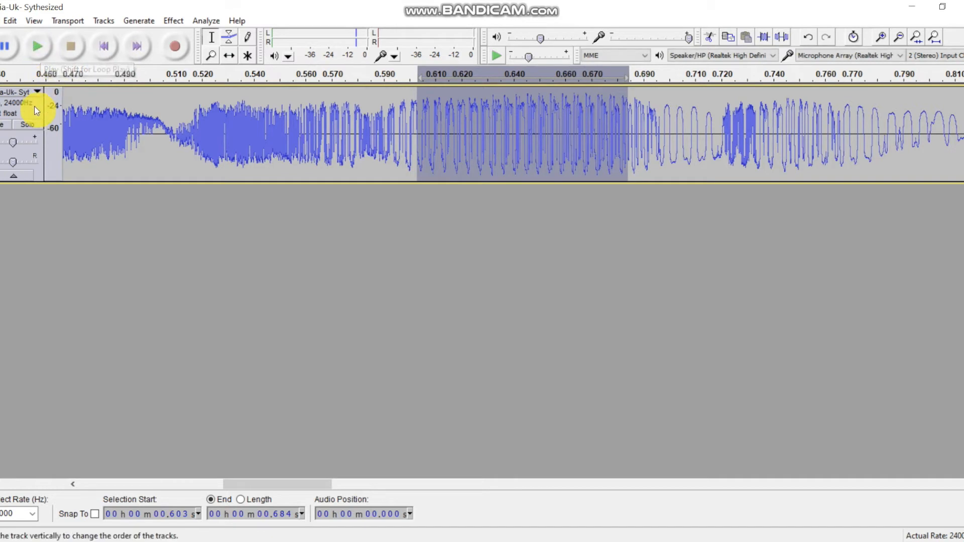
Show the Mia-Uk track as a spectrogram and examine its frequency bands across the recording
left_click(33, 93)
left_click(46, 188)
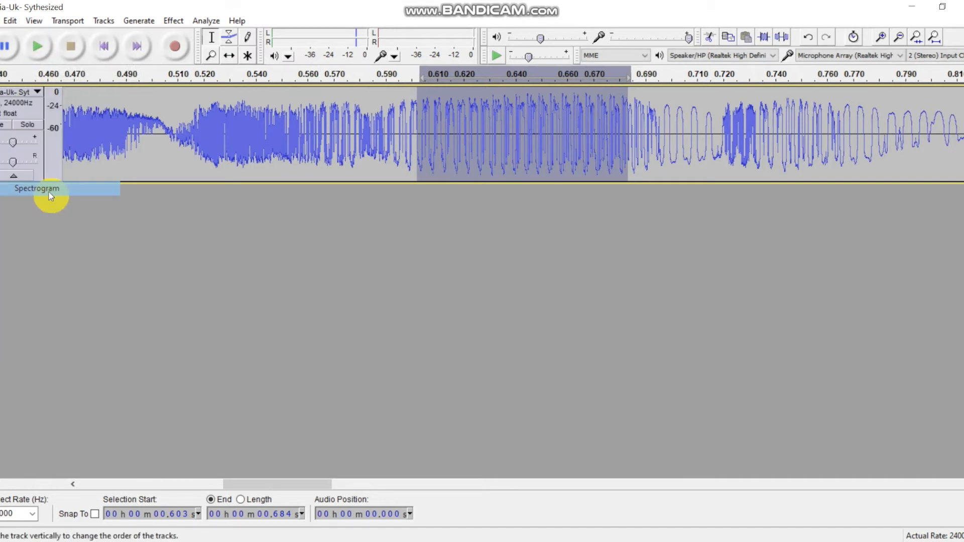
scroll(272, 194, "down", 4, "ctrl")
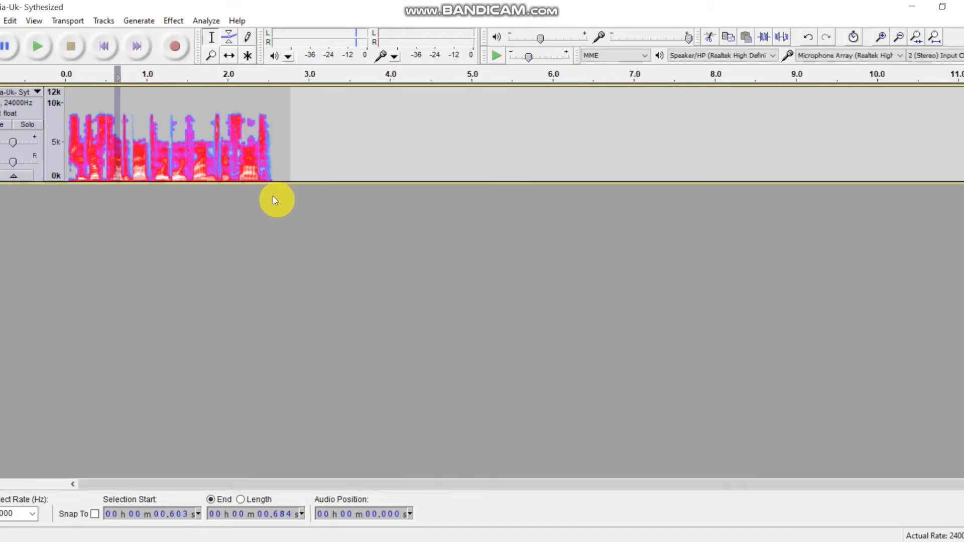
scroll(273, 196, "up", 3, "ctrl")
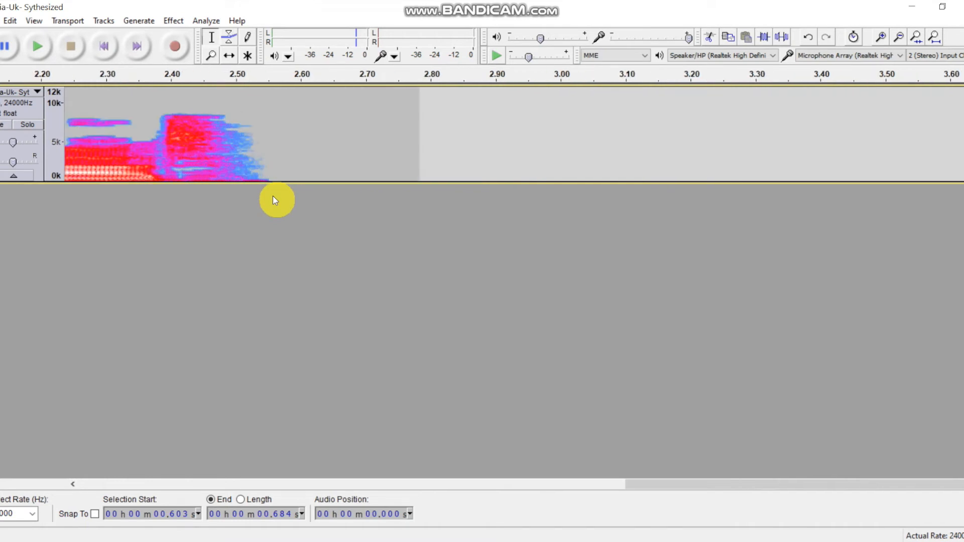
scroll(273, 196, "down", 2, "ctrl")
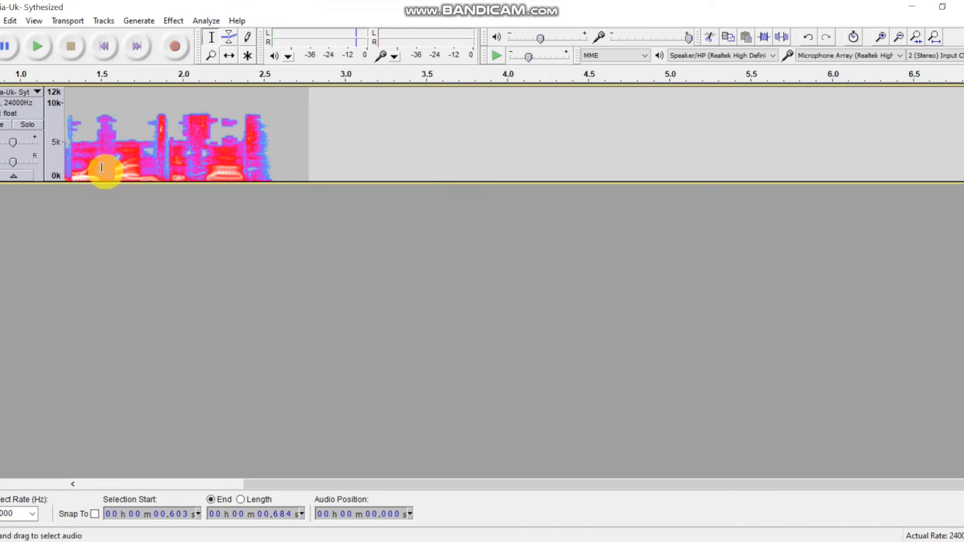
scroll(103, 170, "down", 1, "ctrl")
scroll(102, 161, "up", 5, "ctrl")
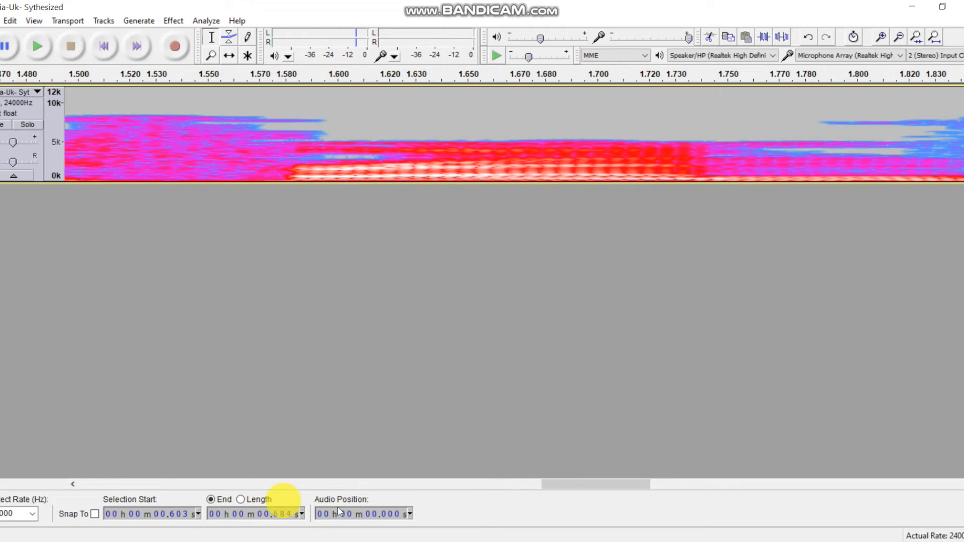
left_click_drag(577, 485, 354, 484)
left_click_drag(210, 467, 88, 447)
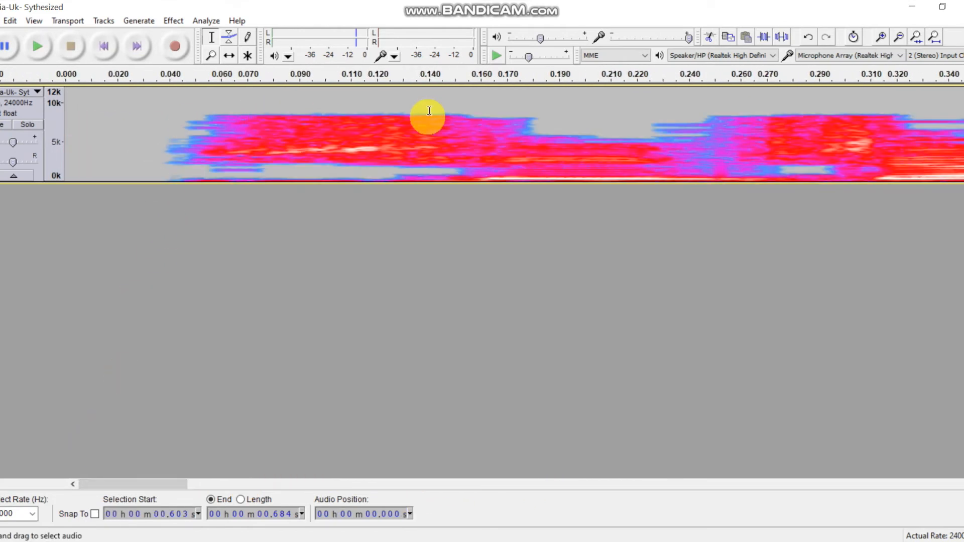
left_click(301, 485)
left_click(311, 485)
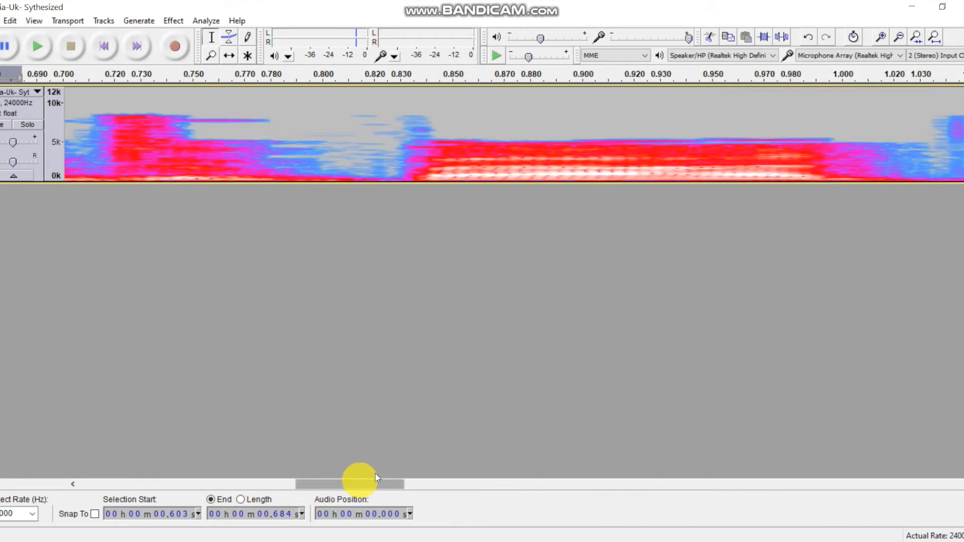
Return the Mia-Uk track's display from spectrogram to Waveform (dB)
left_click(41, 92)
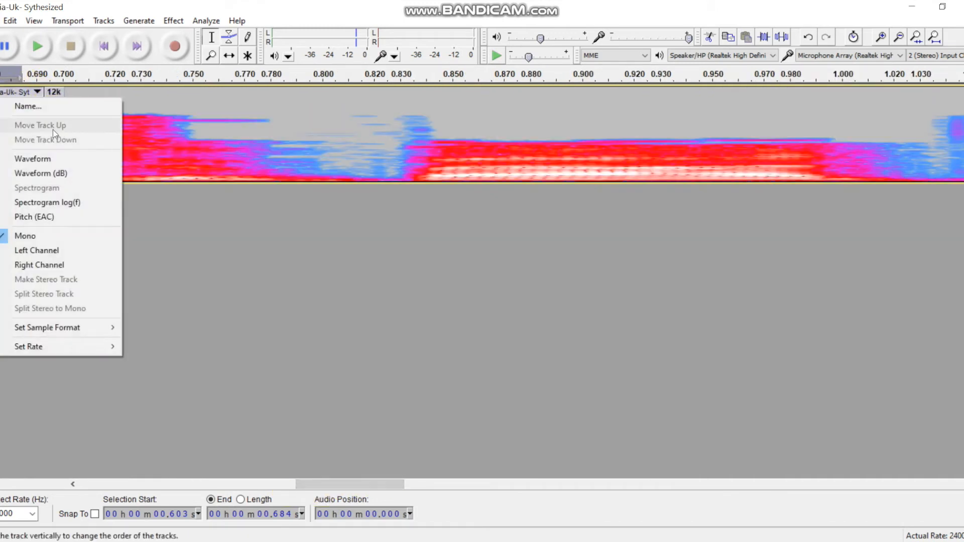
left_click(58, 173)
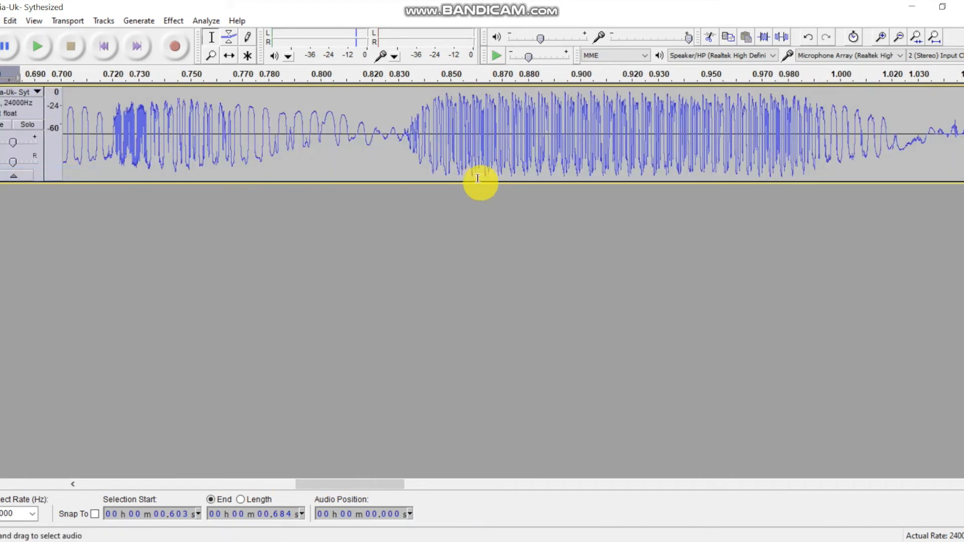
scroll(346, 153, "down", 2, "ctrl")
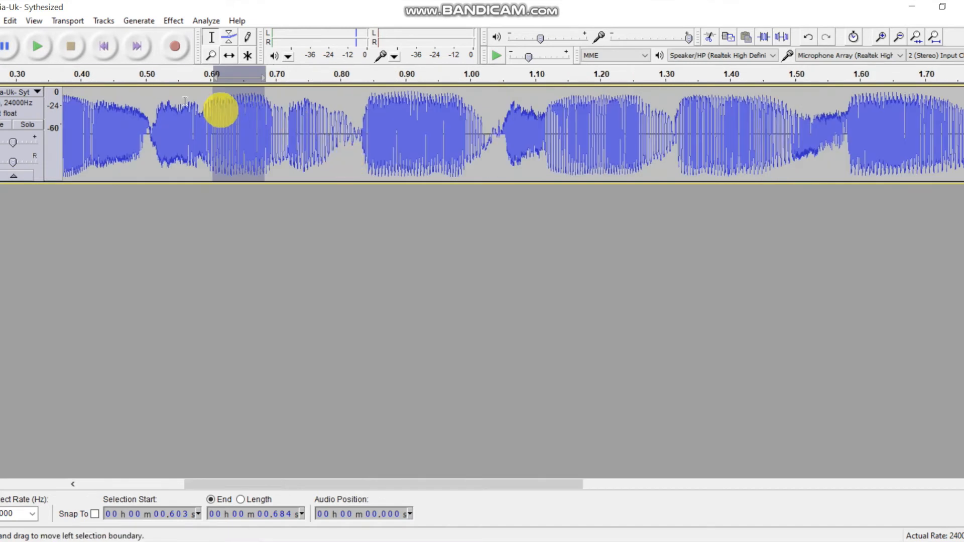
Replay the selected vowel segment and plot its frequency spectrum
left_click(38, 46)
left_click(38, 46)
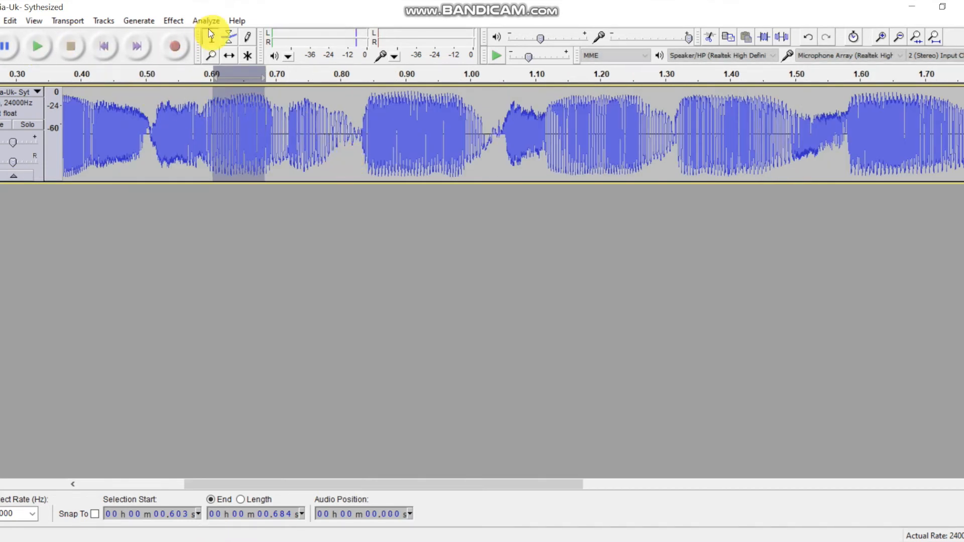
left_click(209, 21)
left_click(227, 47)
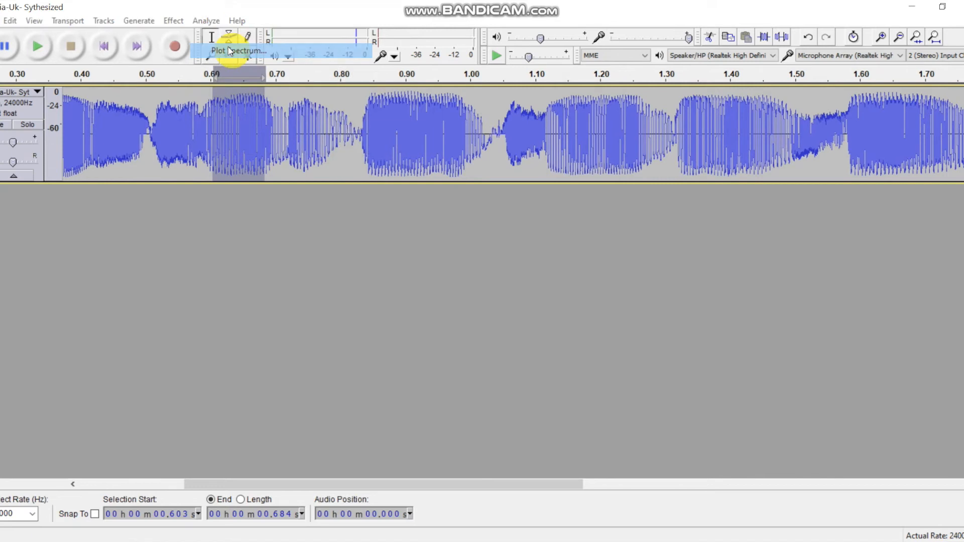
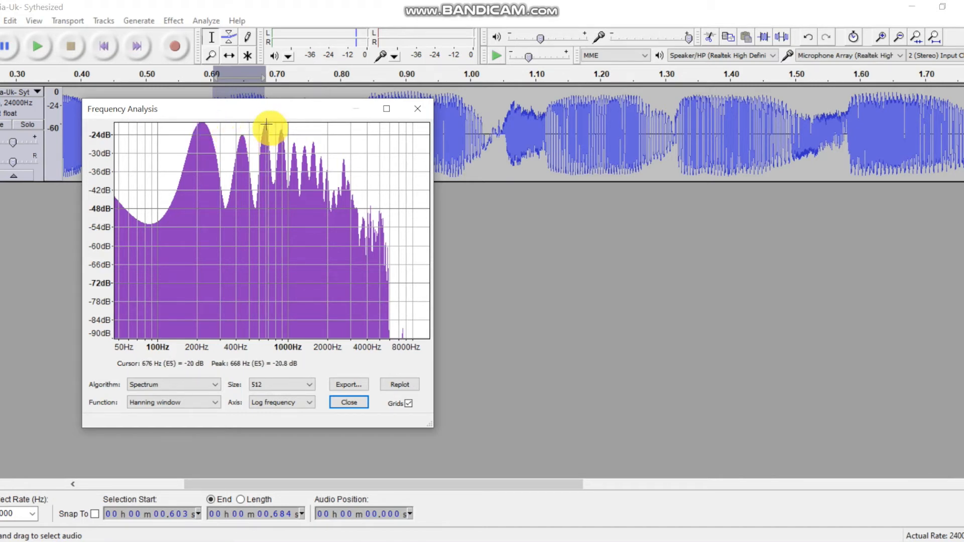
Switch to the Lab4-Biometrics Word document and enter 212 Hz in Subject D's first frequency cell
left_click(325, 541)
scroll(484, 251, "down", 1)
left_click(397, 297)
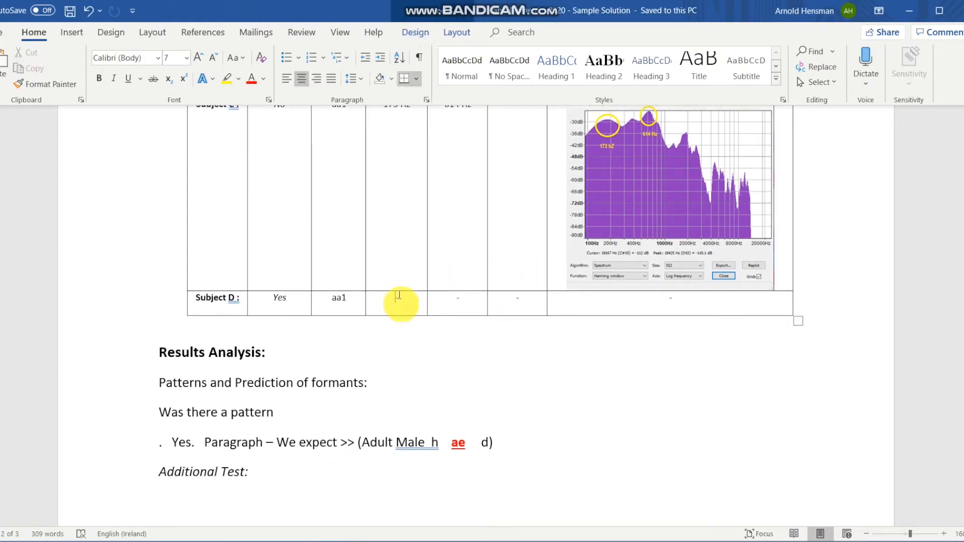
scroll(399, 296, "up", 1)
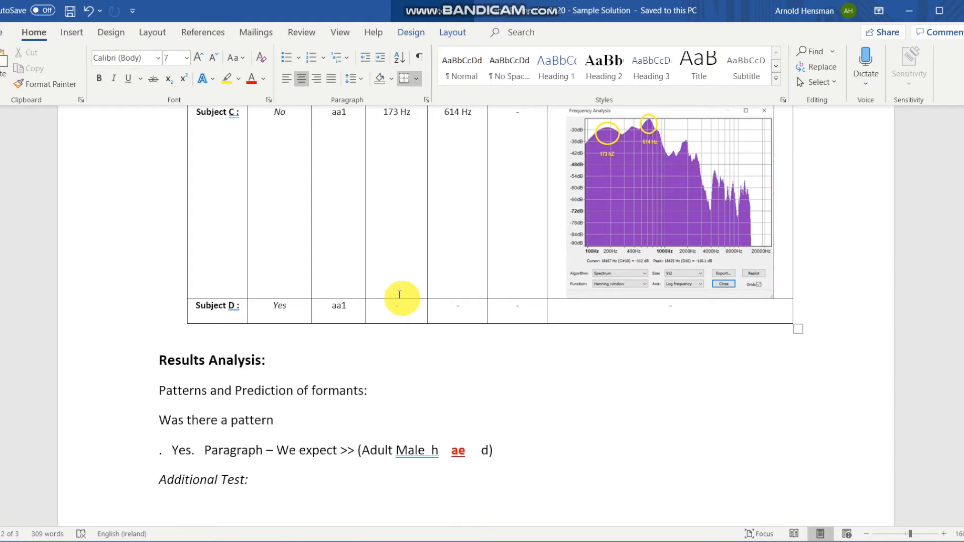
type("212 Hz")
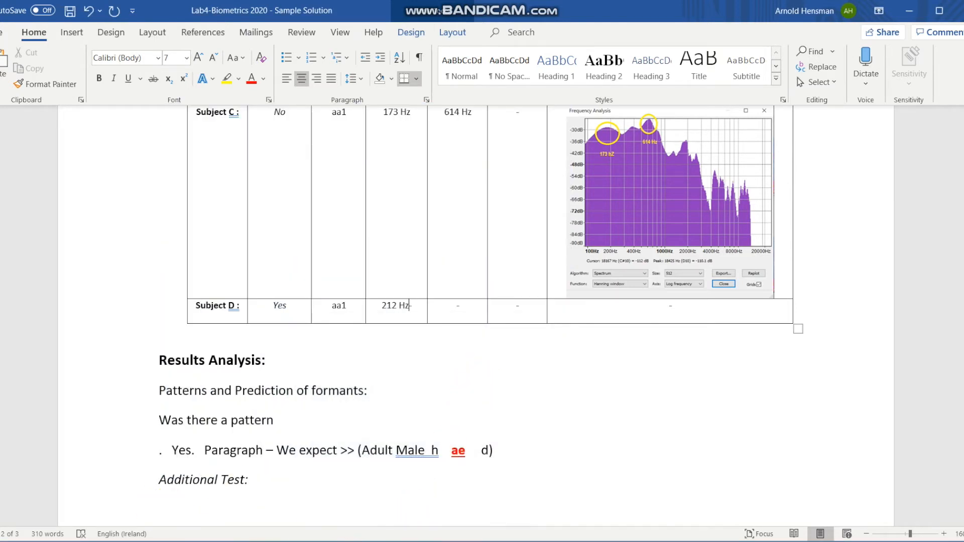
Check the second prominent peak in the Mia-Uk frequency plot and enter 668 Hz in Subject D's second frequency cell in Word
mouse_move(228, 519)
mouse_move(451, 511)
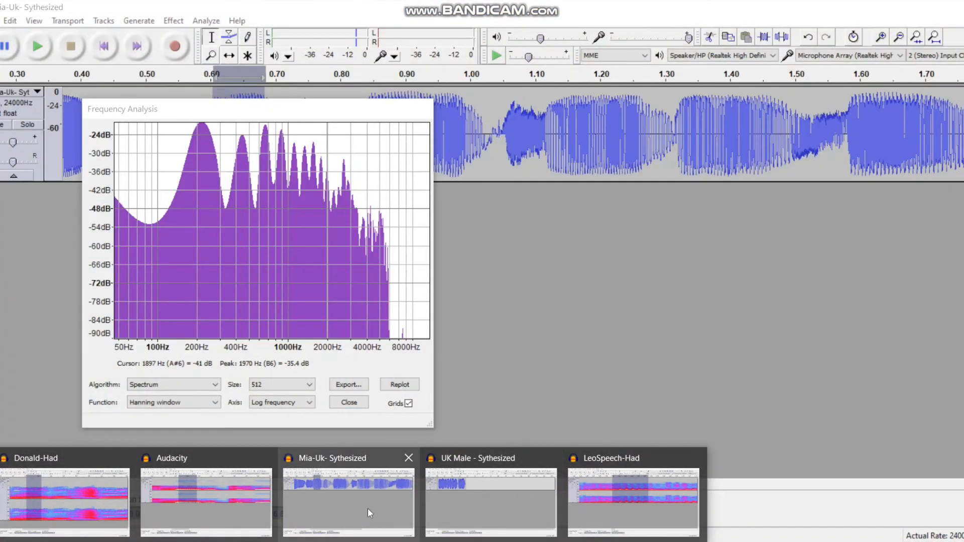
left_click(368, 508)
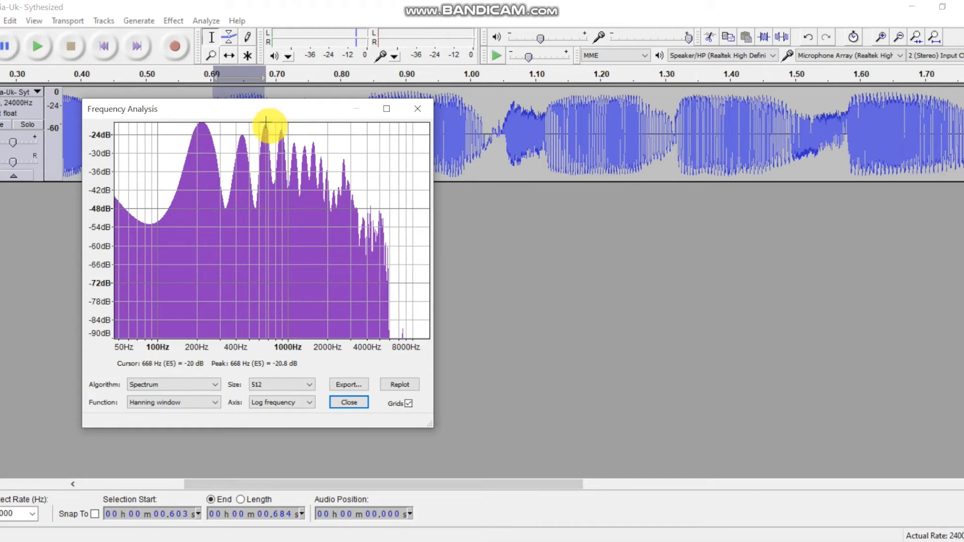
left_click(339, 541)
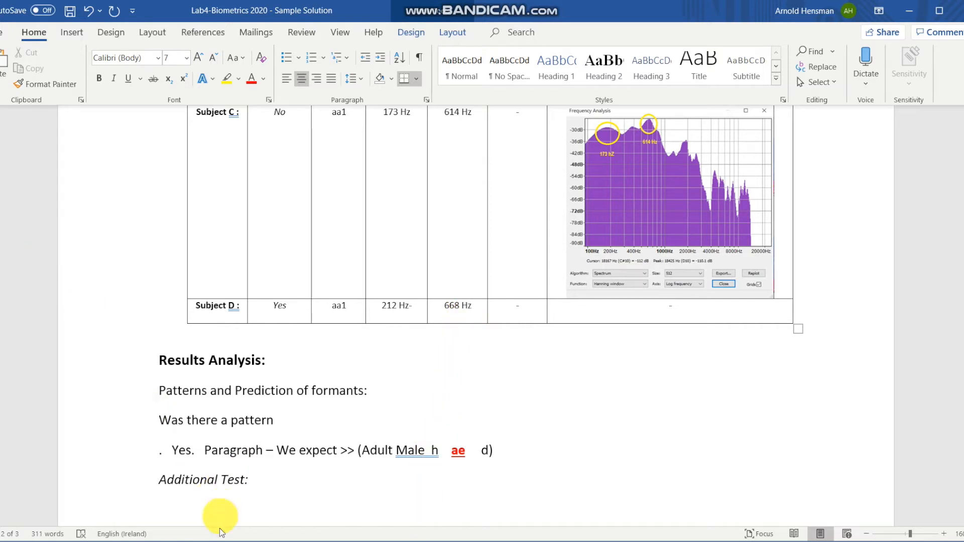
mouse_move(345, 540)
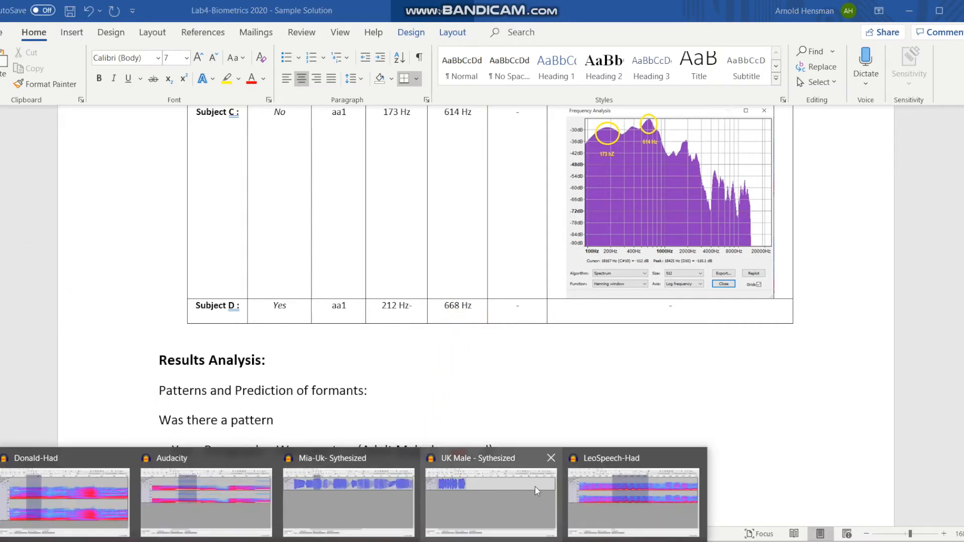
Capture the Mia-Uk frequency plot in Audacity and paste the screenshot into Paint
left_click(363, 497)
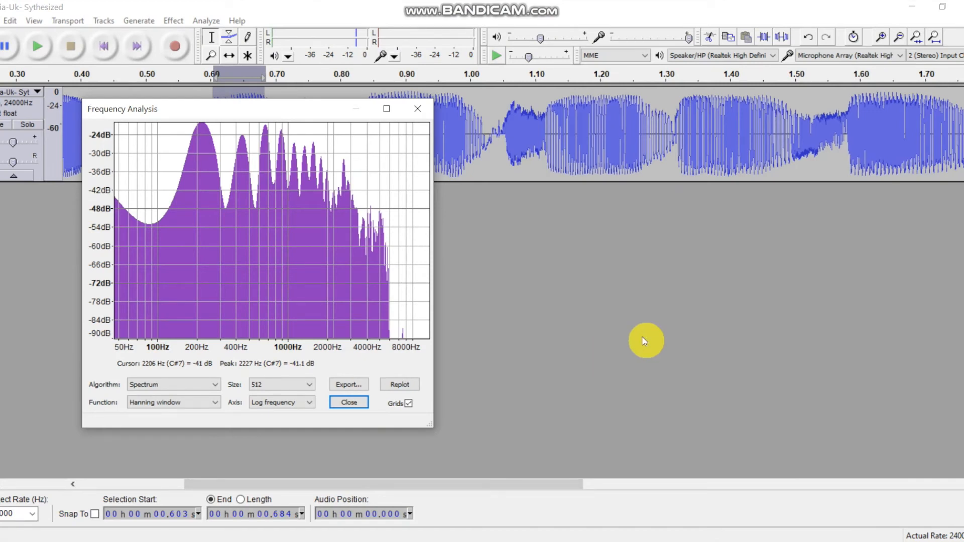
key("alt+Tab")
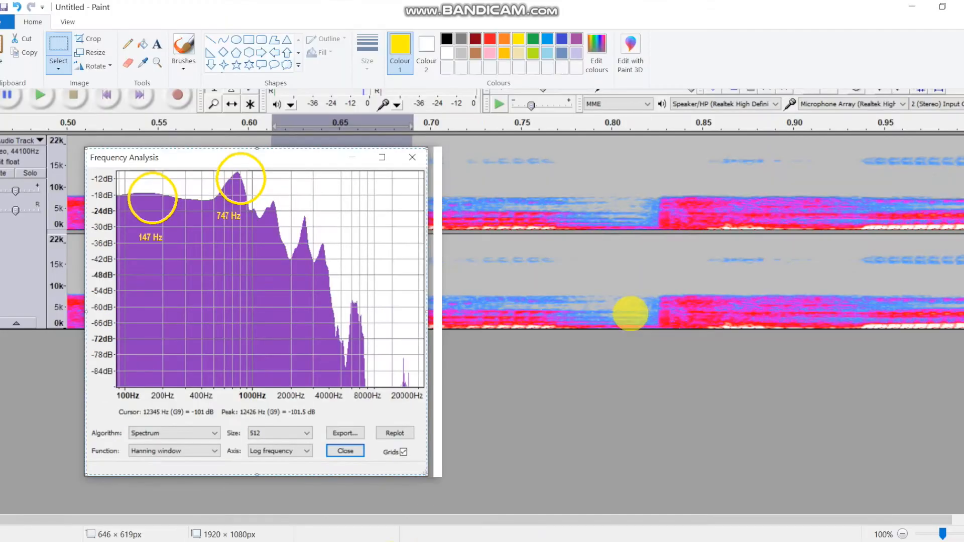
key("ctrl+v")
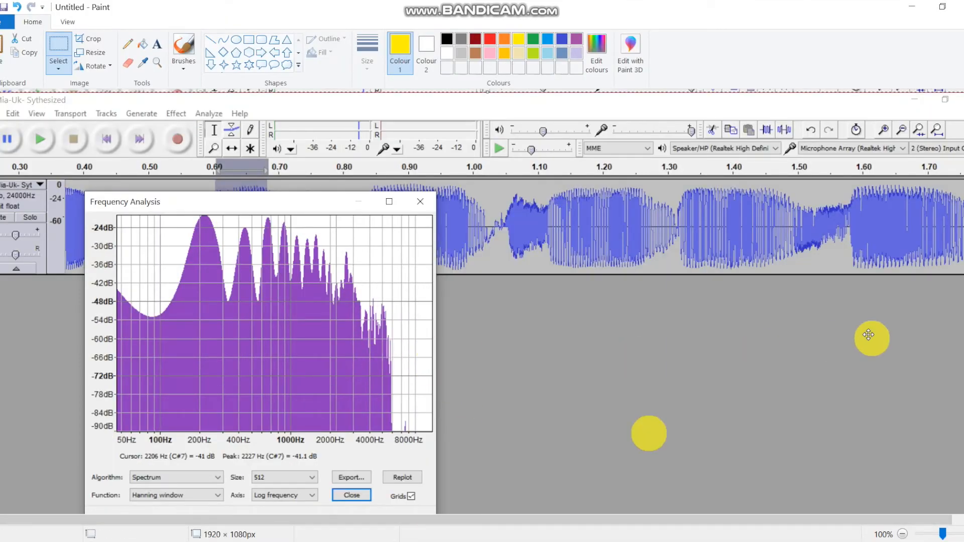
Reduce the picture to just the Frequency Analysis window by copying that area, shrinking the canvas and pasting the copy back
scroll(872, 338, "down", 3)
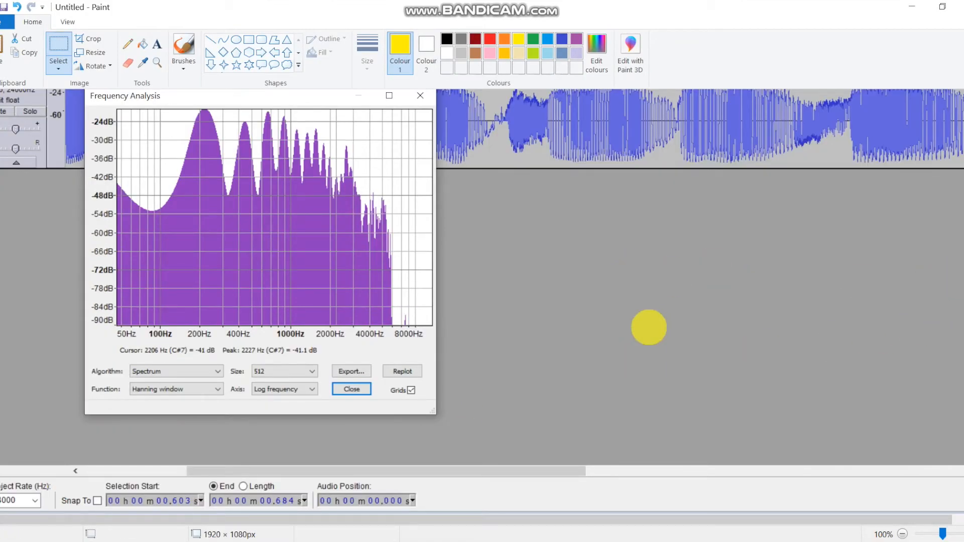
scroll(921, 266, "up", 1)
left_click(59, 45)
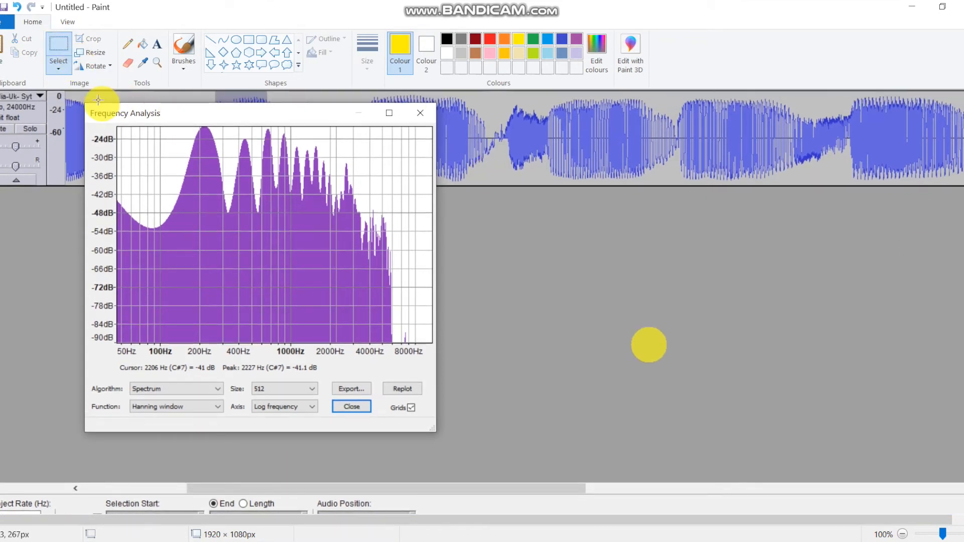
left_click_drag(85, 103, 432, 422)
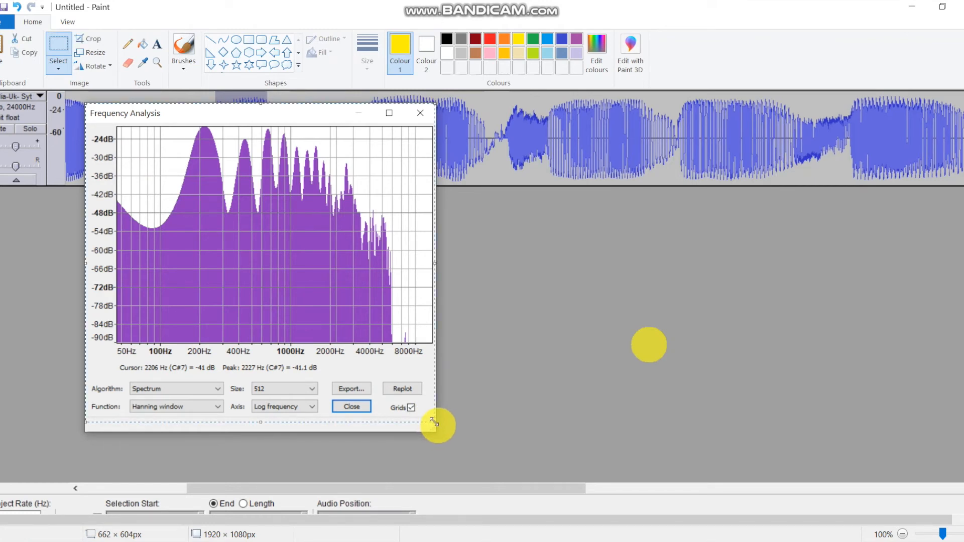
left_click(959, 520)
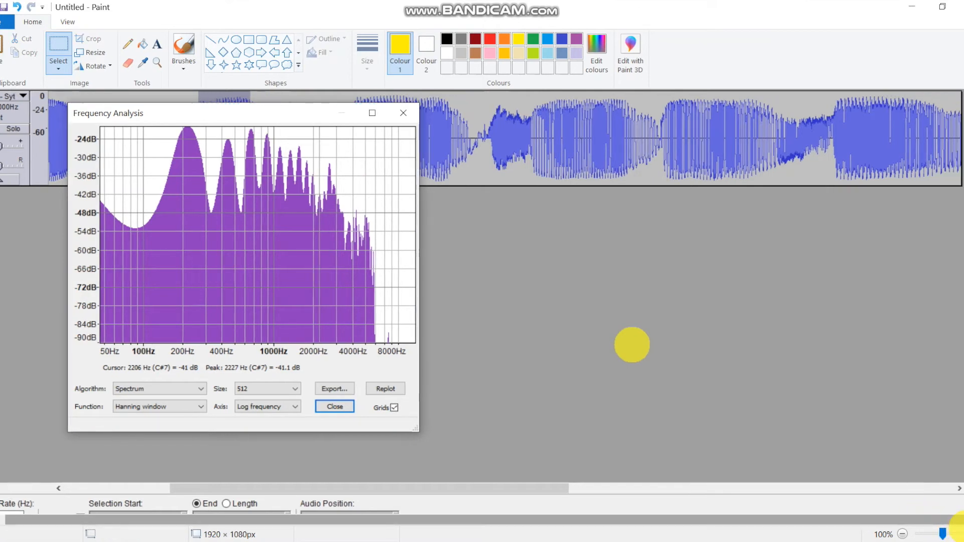
scroll(482, 301, "down", 1)
mouse_move(963, 514)
left_mouse_down()
mouse_move(183, 236)
mouse_move(98, 134)
left_mouse_up()
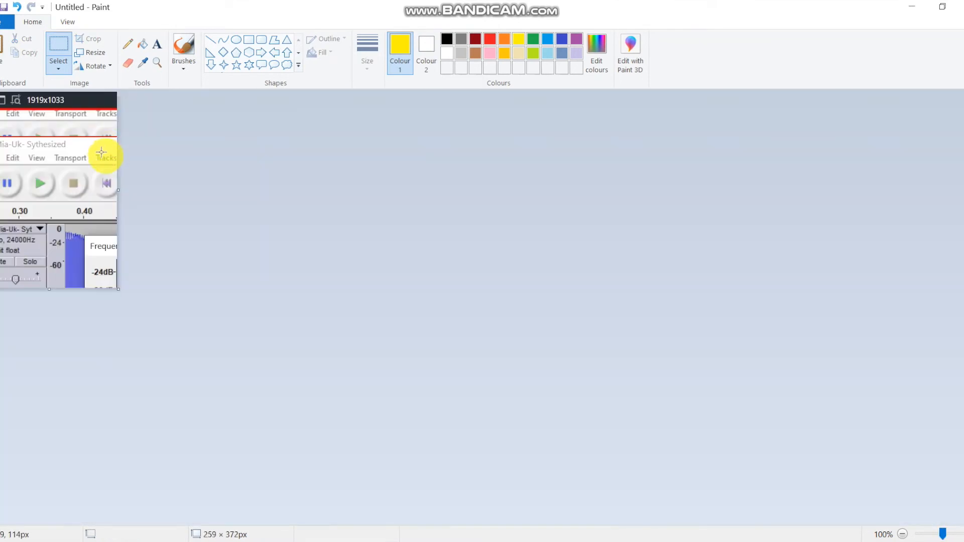
key("ctrl+v")
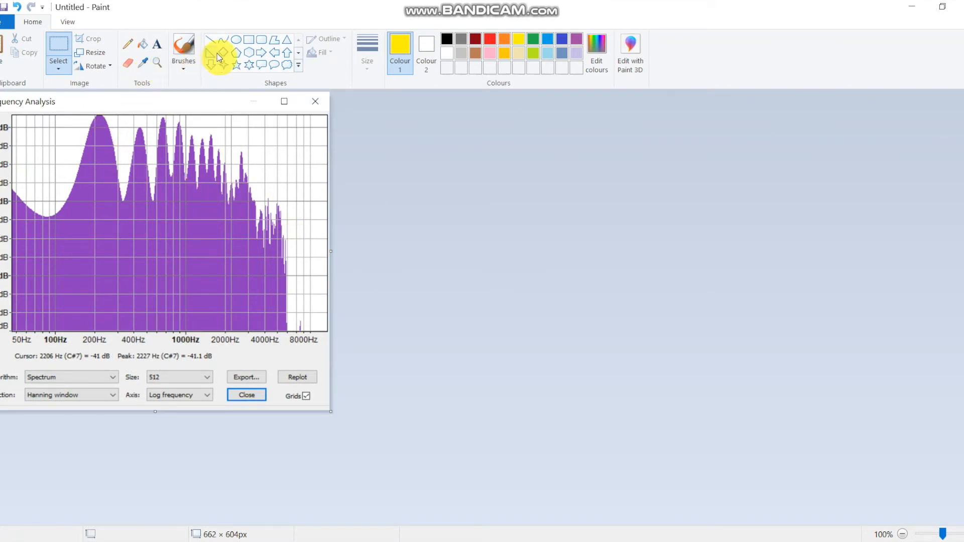
Draw yellow ovals around the first and third peaks of the frequency plot
left_click(236, 39)
left_click_drag(84, 100, 129, 147)
left_click_drag(151, 95, 181, 134)
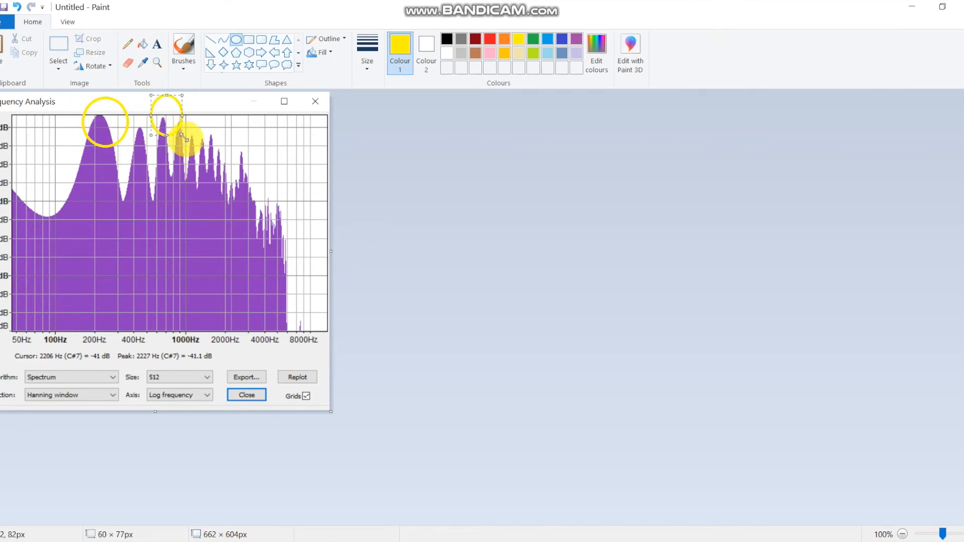
Add the text label "212 Hz" below the first circled peak, checking the value in the Word table
left_click(158, 51)
left_click(81, 161)
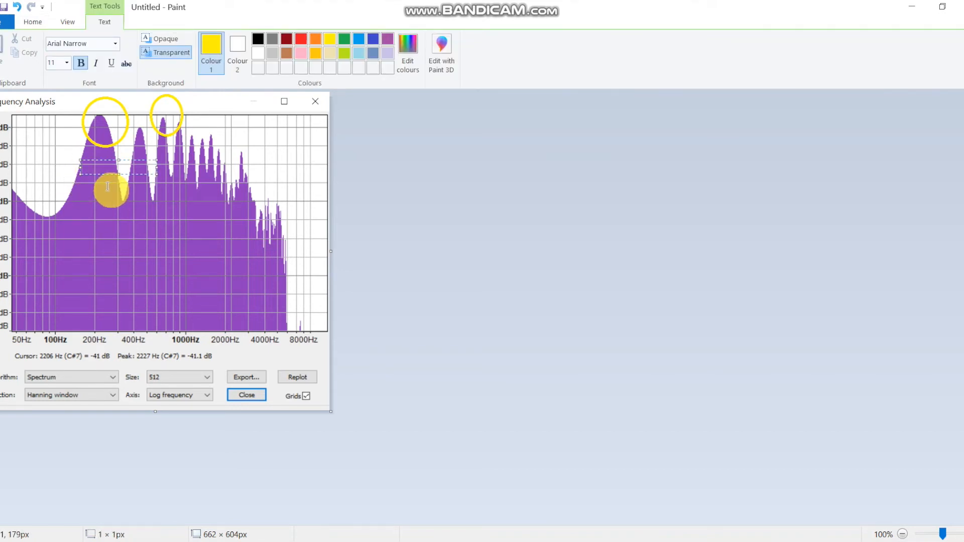
left_click(304, 541)
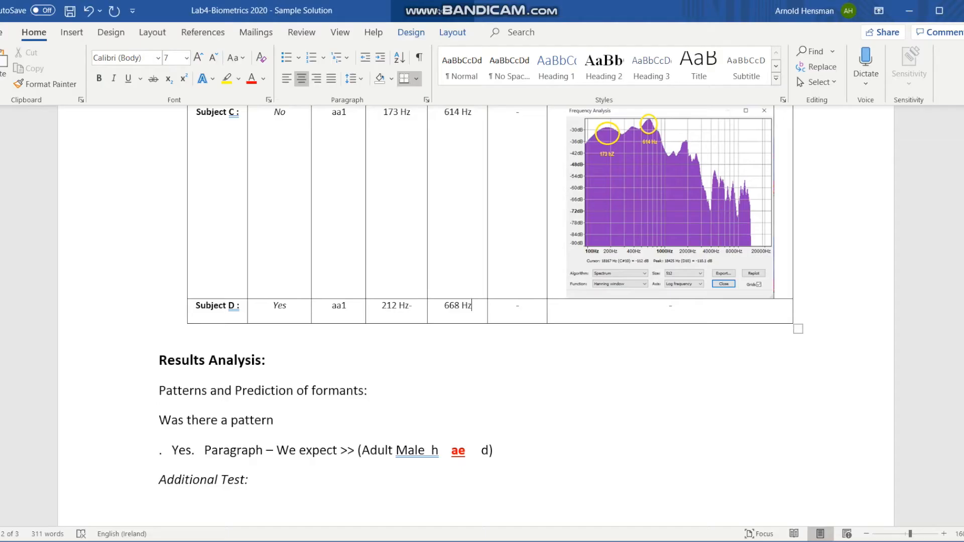
left_click(363, 541)
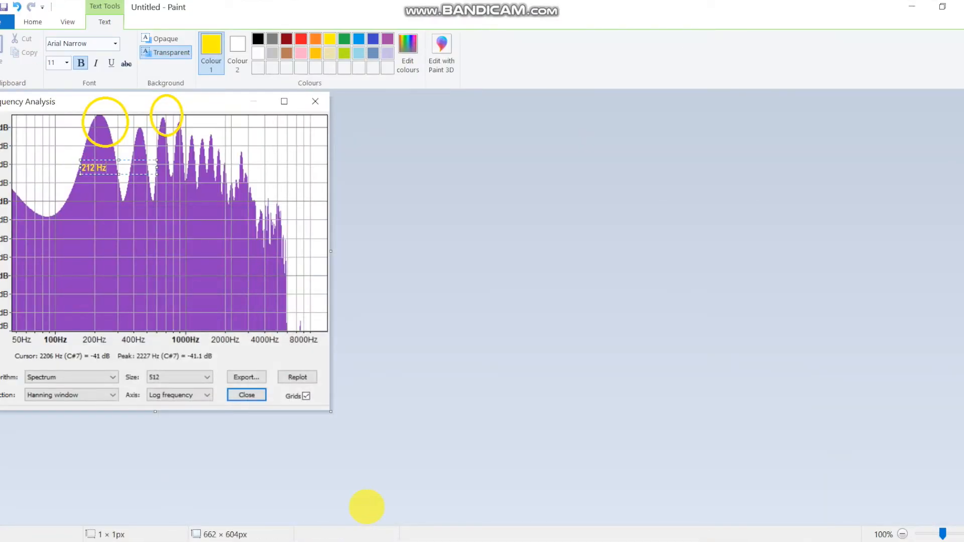
left_click(319, 297)
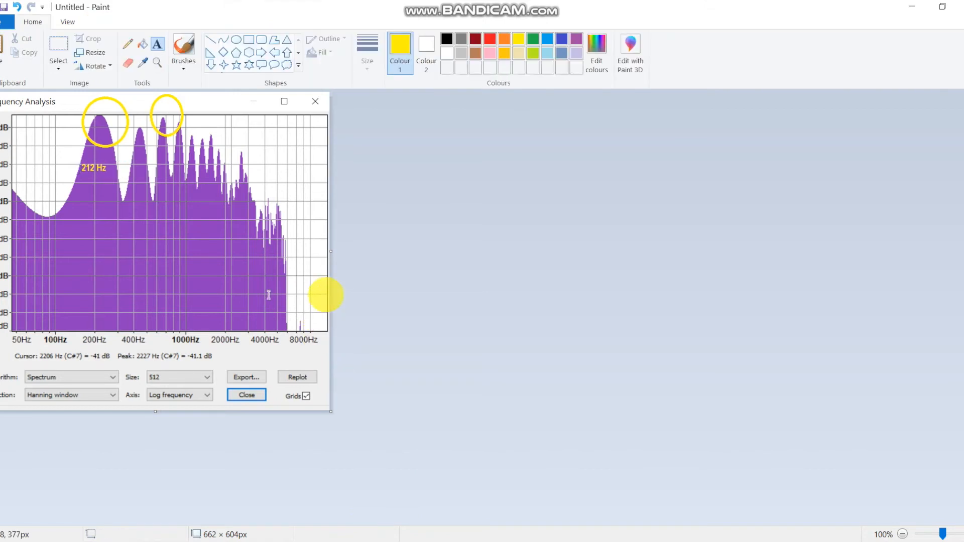
Add the text label "668hZ" for the second circled peak, checking the value in Word, and place it lower beneath the peak
left_click(163, 153)
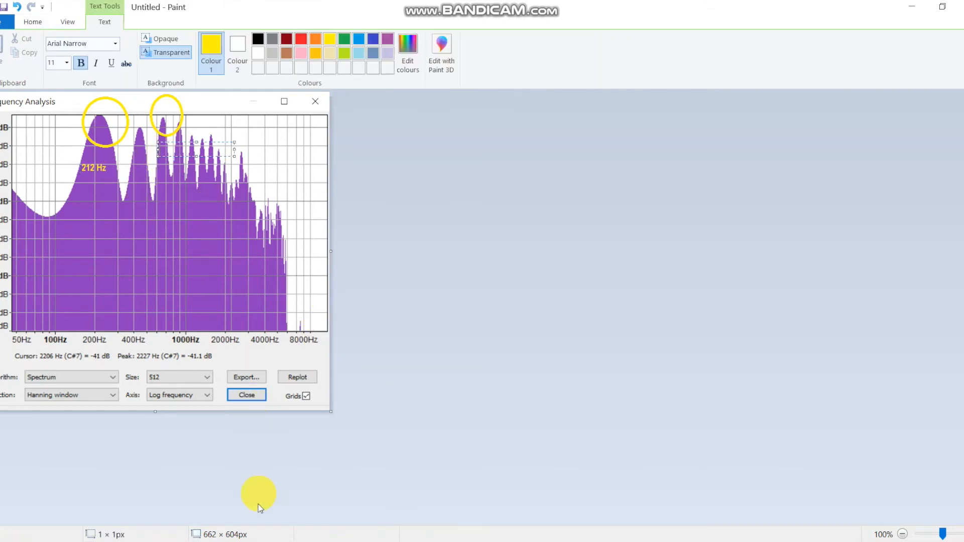
left_click(370, 541)
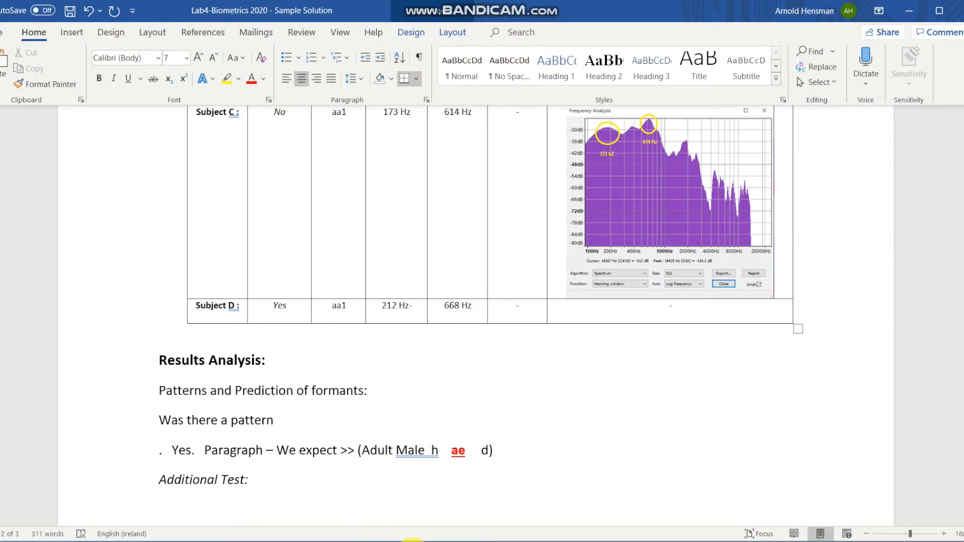
left_click(337, 541)
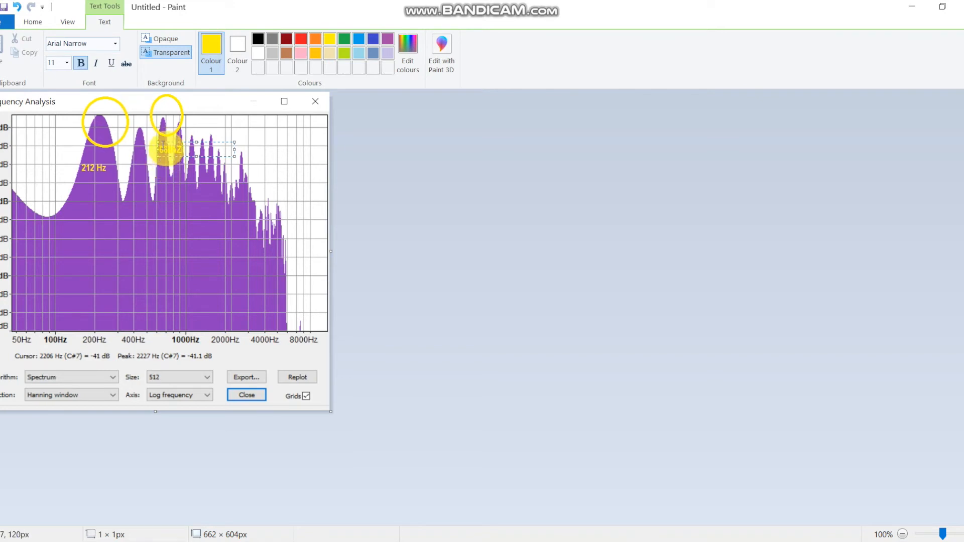
left_click_drag(159, 141, 173, 208)
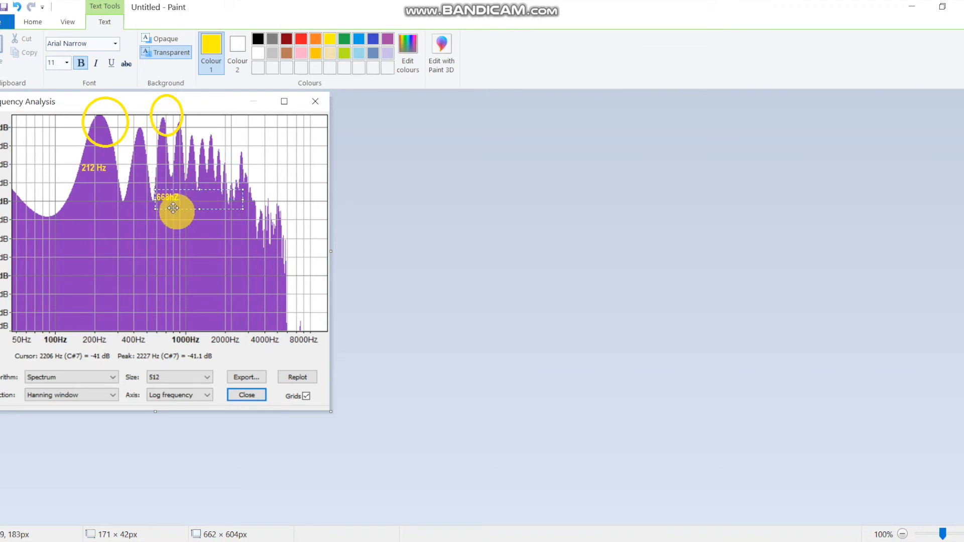
left_click(248, 150)
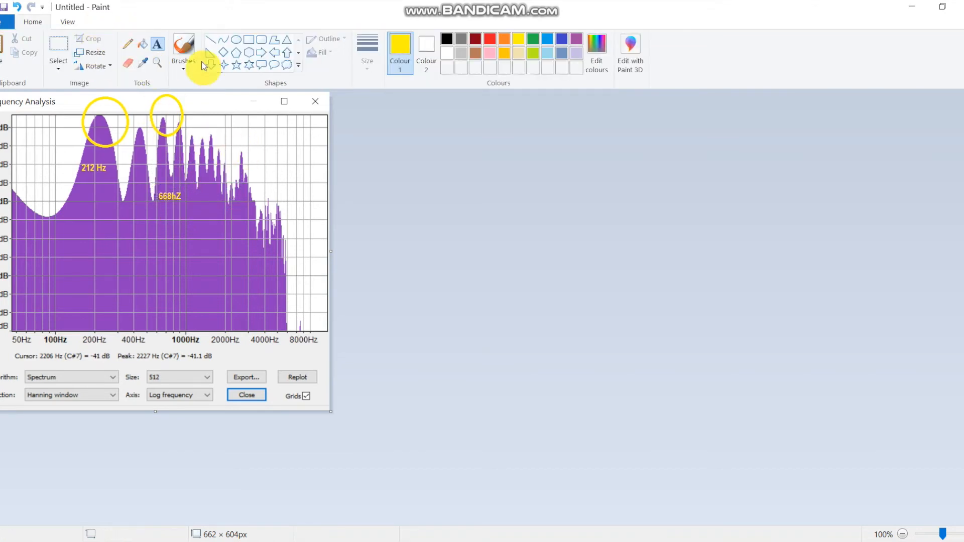
Draw thin yellow vertical lines linking the two circled peaks to their "668hZ" and "212 Hz" labels
left_click(210, 41)
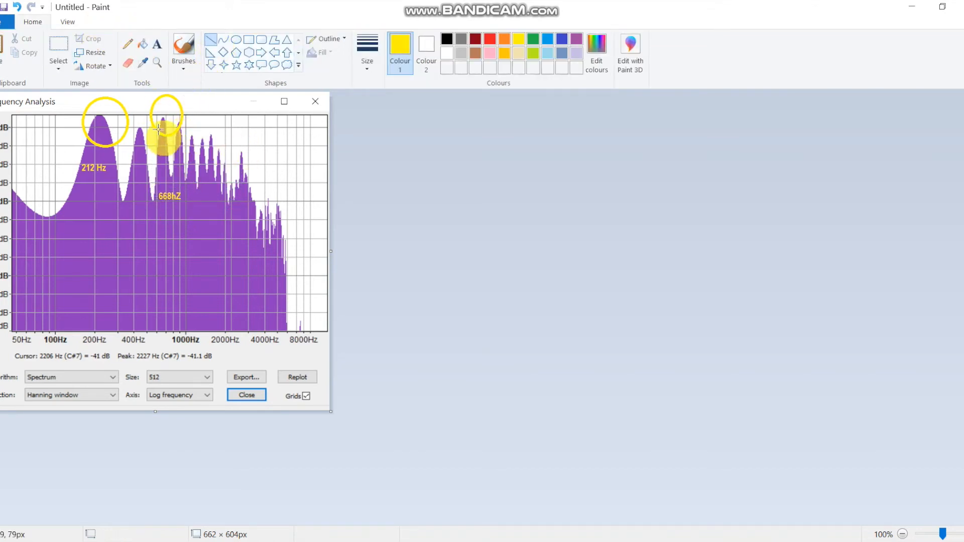
left_click_drag(162, 121, 164, 181)
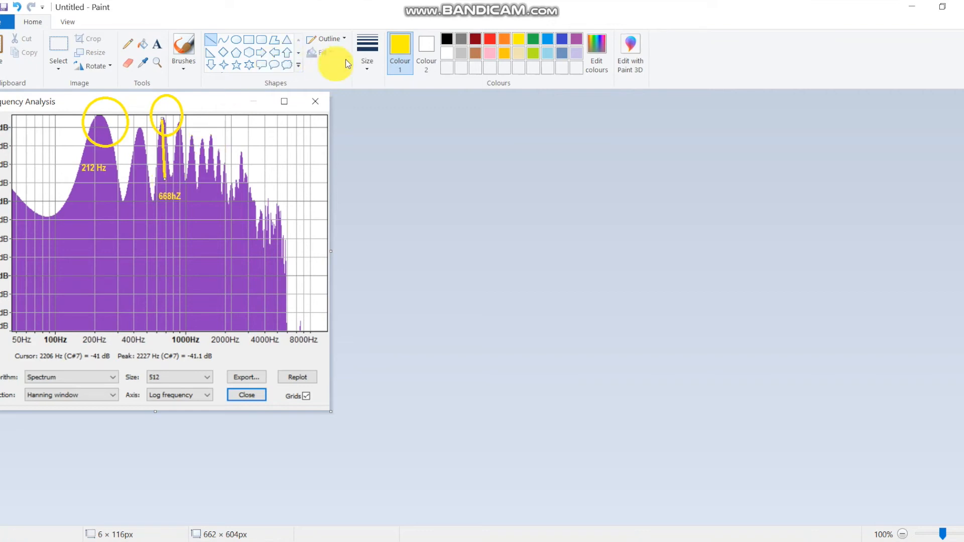
left_click(367, 53)
left_click(374, 96)
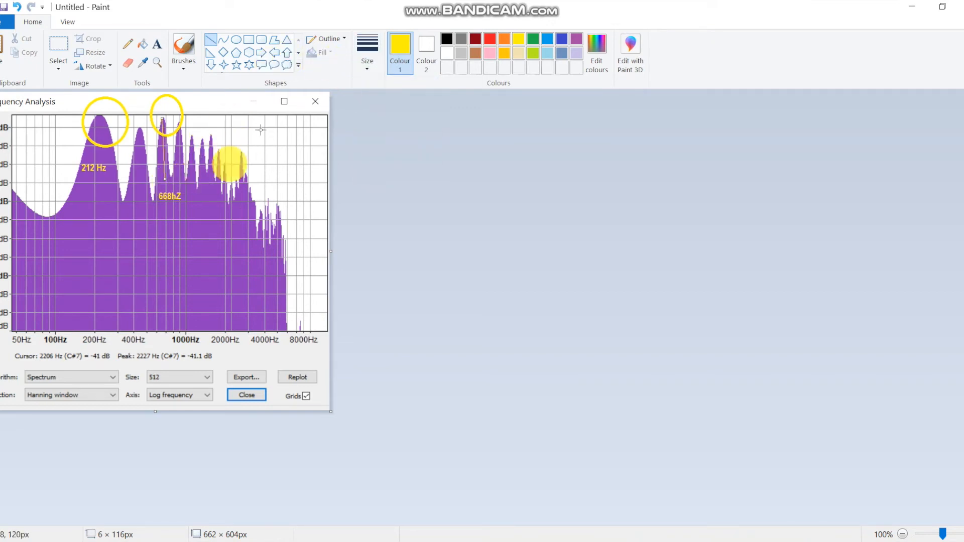
left_click(367, 53)
left_click(386, 116)
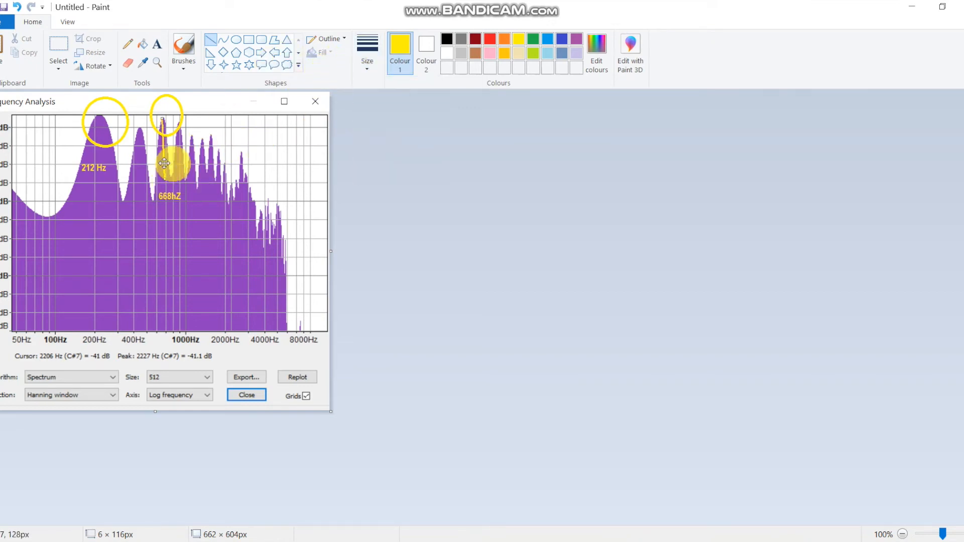
left_click_drag(162, 177, 164, 185)
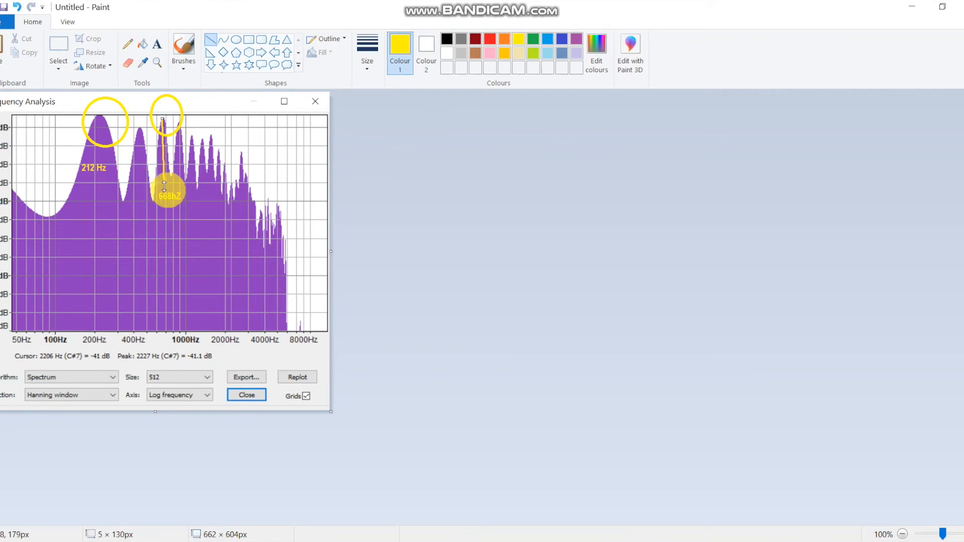
left_click_drag(163, 186, 162, 187)
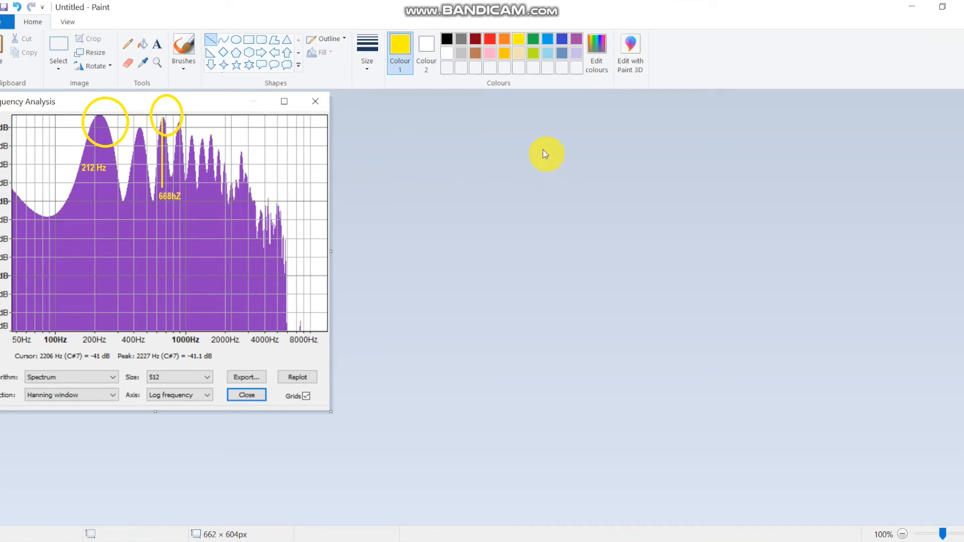
left_click(215, 45)
left_click_drag(97, 121, 96, 155)
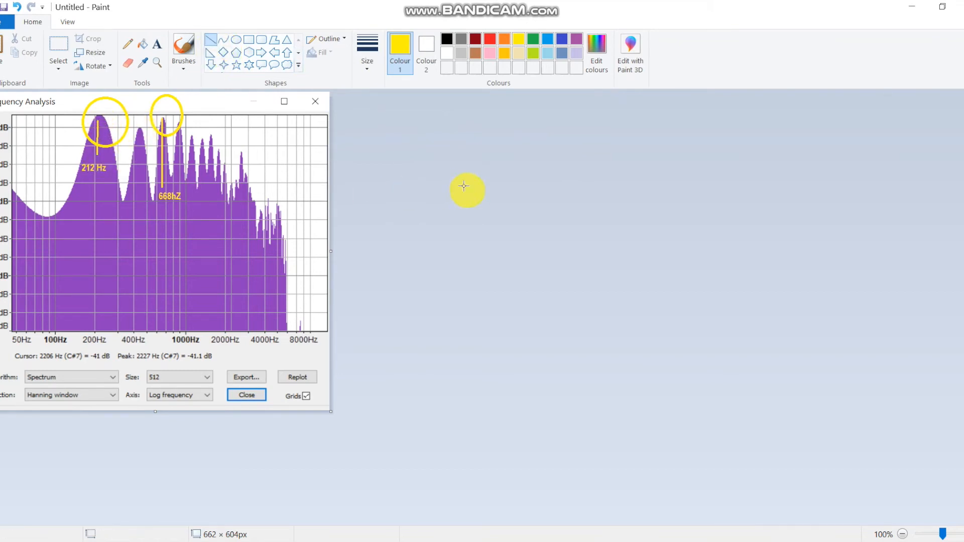
Copy the whole annotated plot without saving it and paste it into the last cell of Subject D's row in Word
left_click(8, 7)
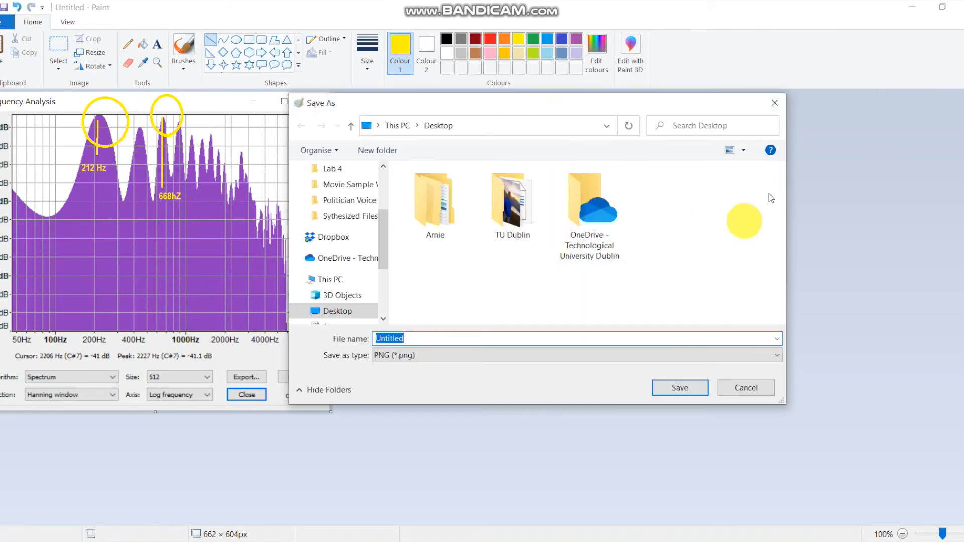
left_click(774, 102)
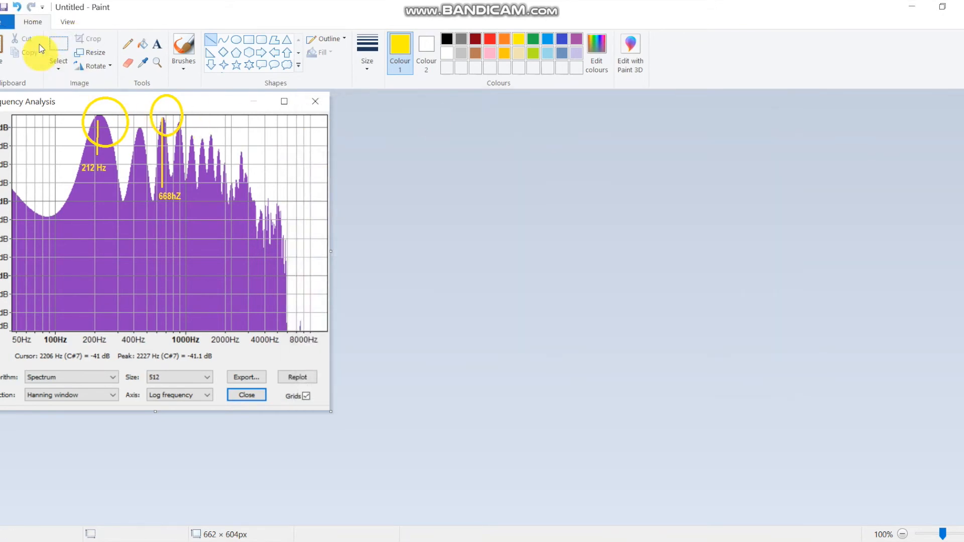
left_click(59, 45)
left_click_drag(1, 95, 331, 408)
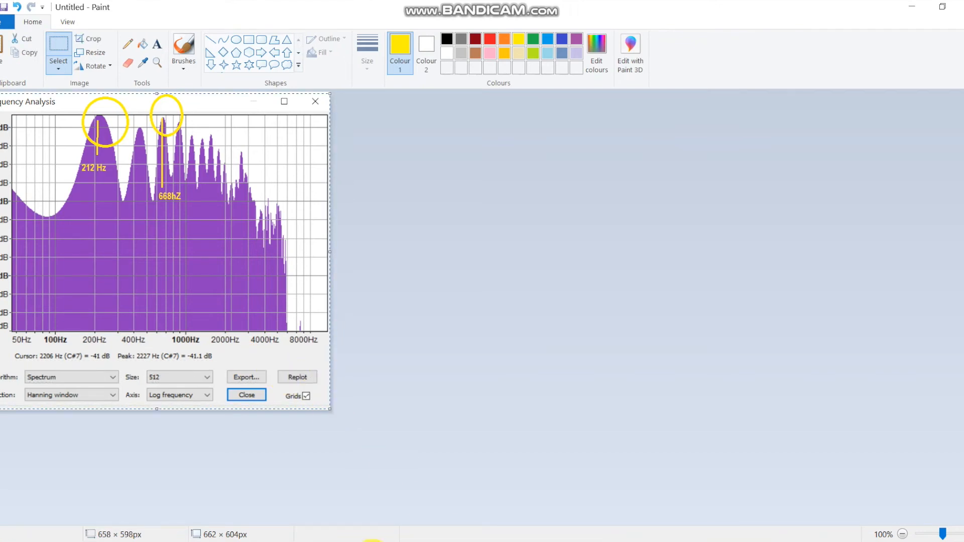
key("alt+Tab")
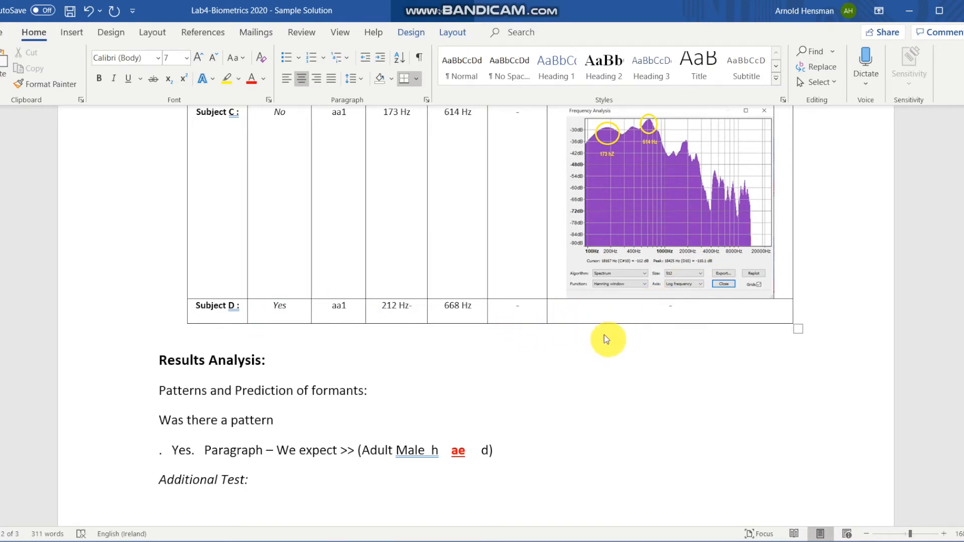
key("ctrl+v")
Shrink the pasted plot to fit inside Subject D's cell, at about the size of Subject C's plot
left_click(450, 462)
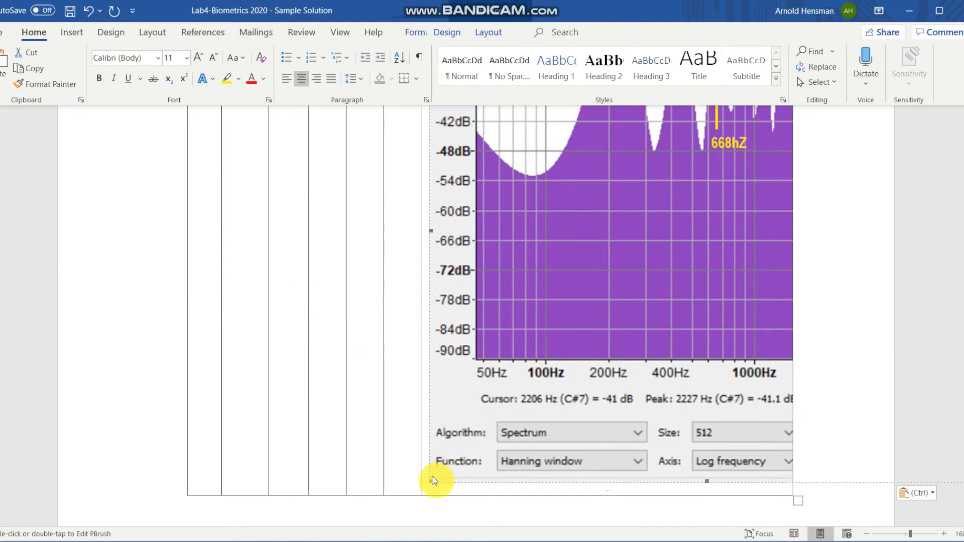
left_click_drag(570, 271, 570, 272)
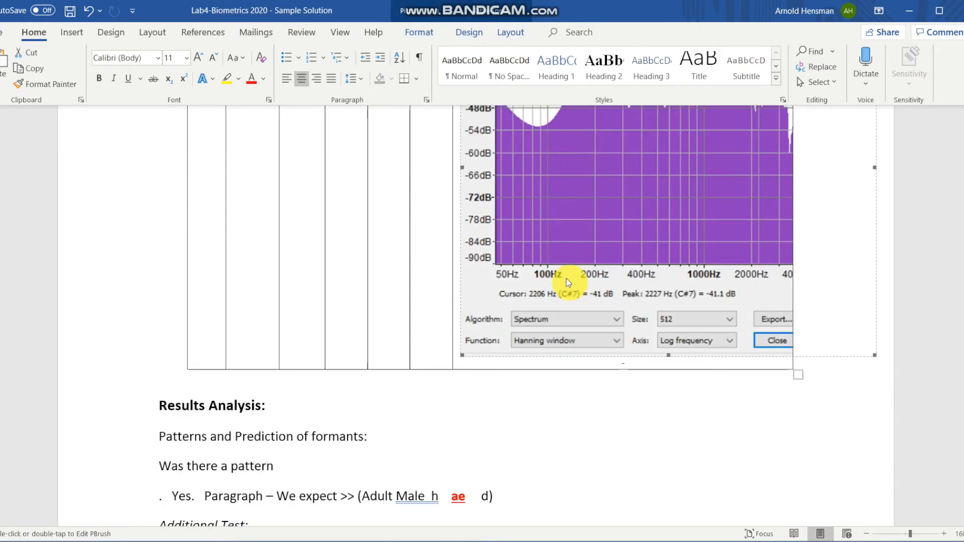
left_click_drag(463, 356, 635, 201)
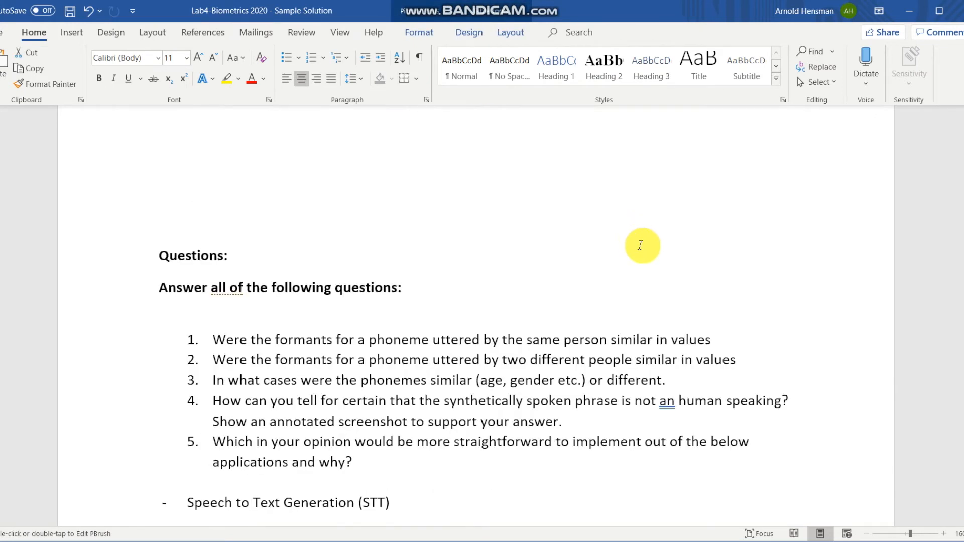
scroll(662, 284, "up", 5)
scroll(666, 282, "up", 9)
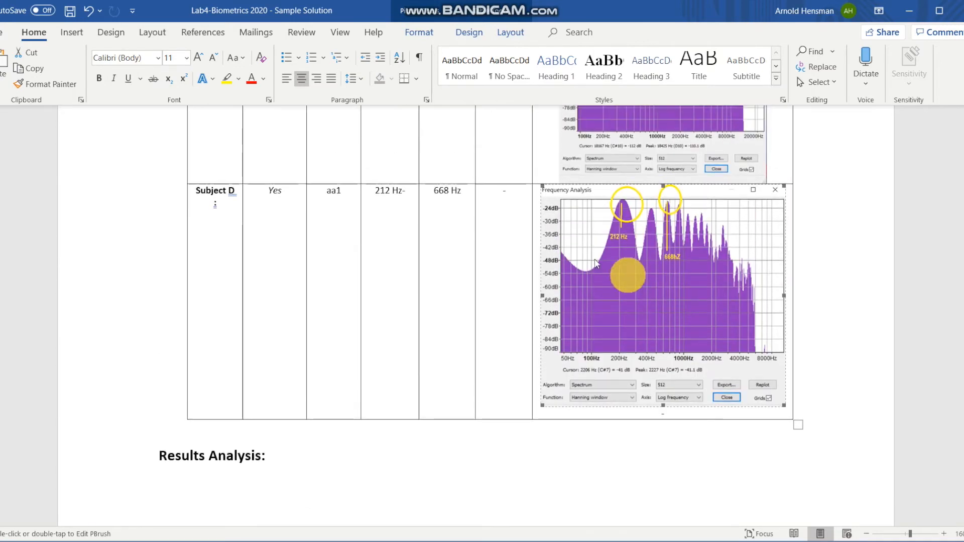
left_click_drag(543, 188, 582, 217)
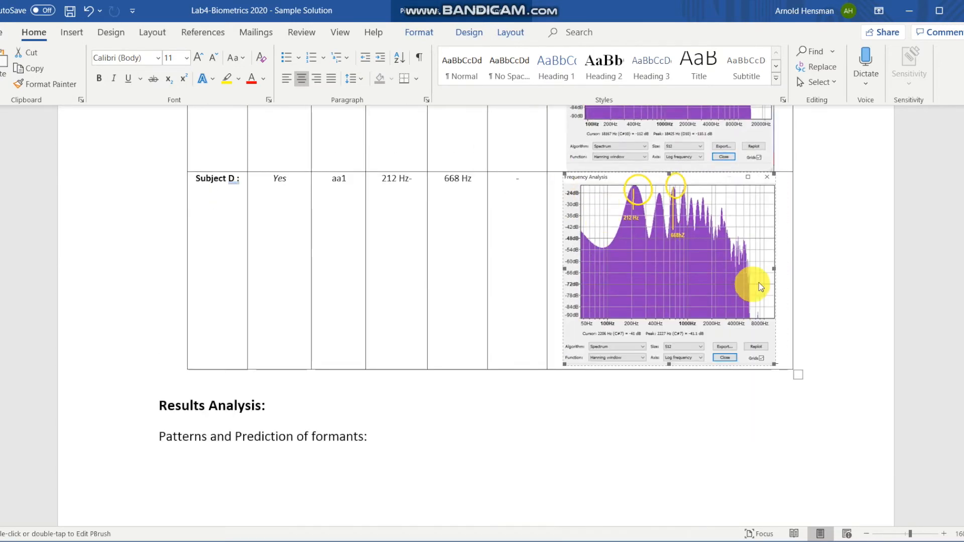
Review the formant values and annotated plots recorded for Subjects A to D in the results table
left_click(860, 277)
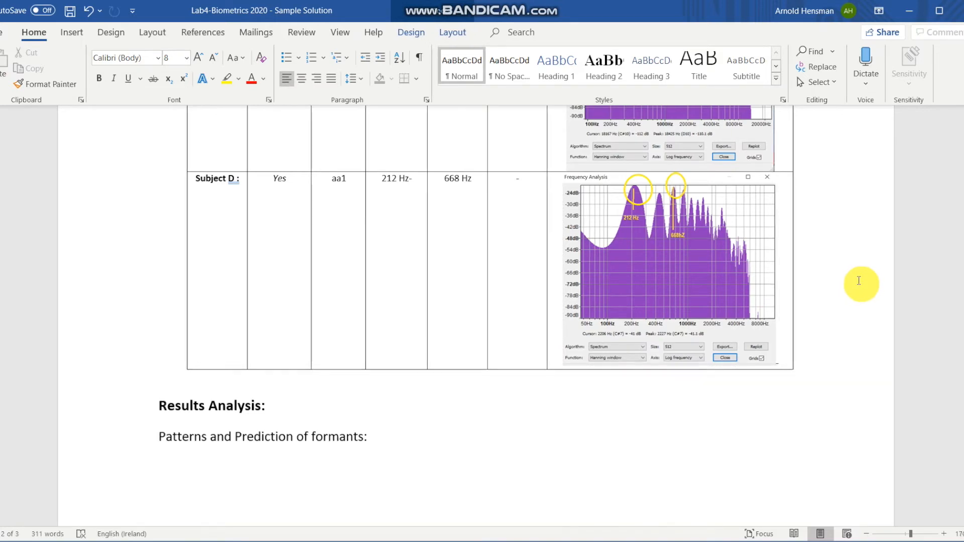
scroll(859, 282, "down", 2)
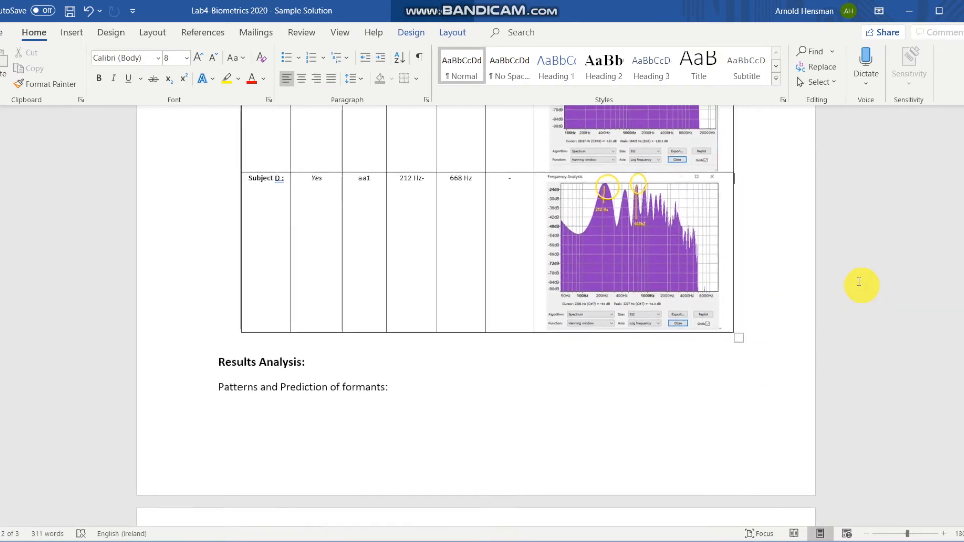
scroll(858, 282, "up", 5)
scroll(858, 282, "up", 4)
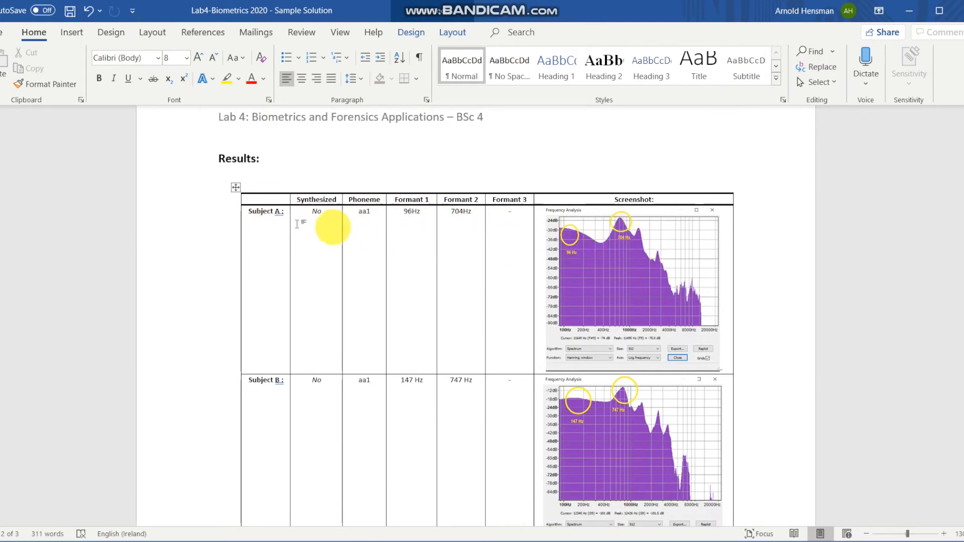
scroll(510, 338, "down", 3)
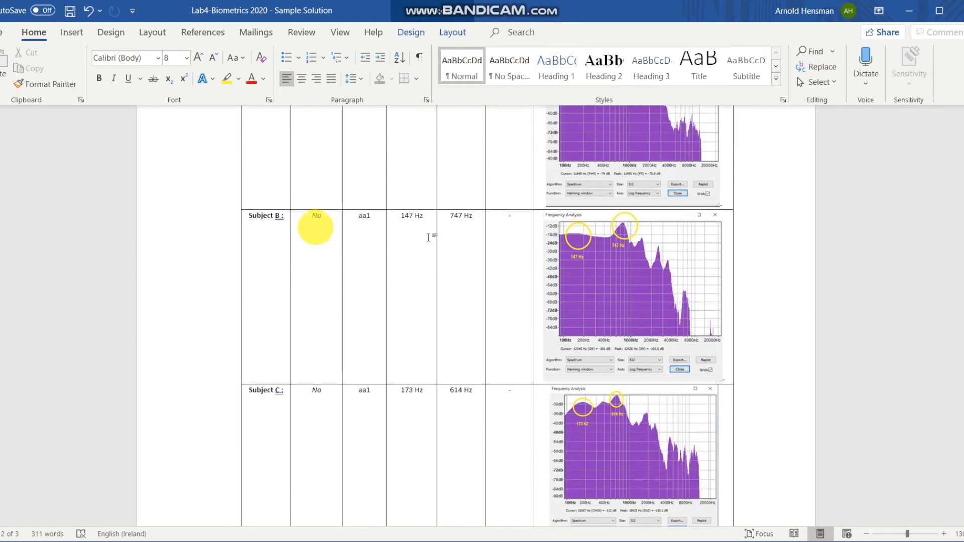
scroll(365, 313, "down", 2)
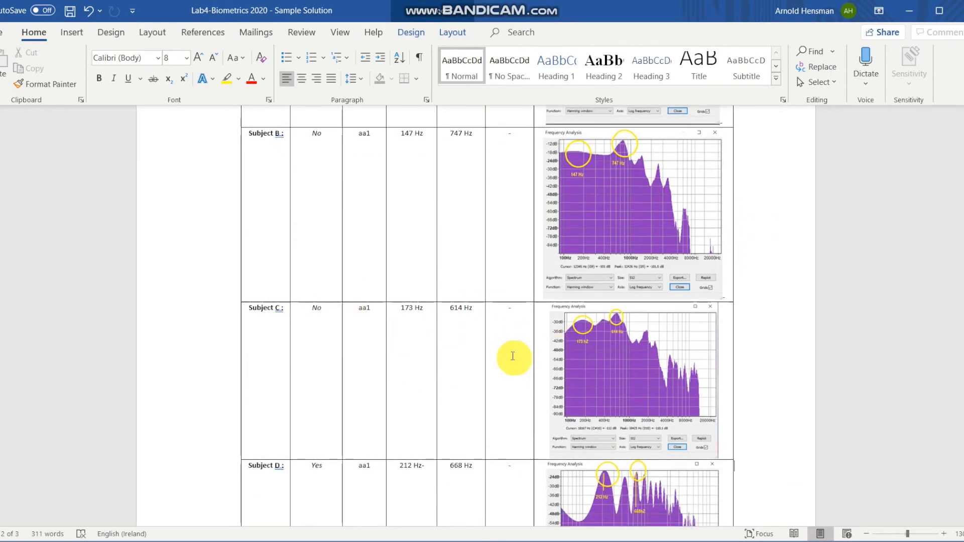
scroll(512, 357, "down", 2)
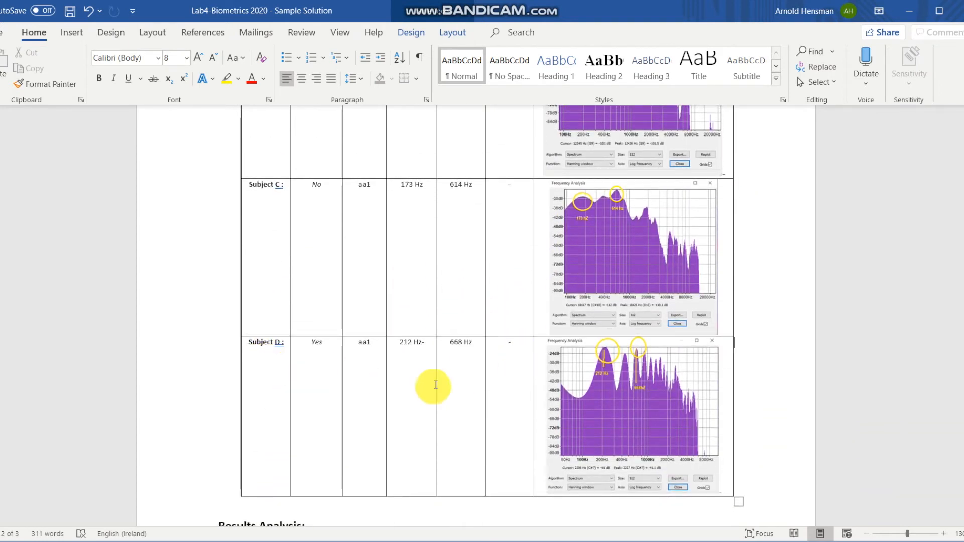
Duplicate Subject C's entry as a new last item in the list of recorded subjects and relabel the copy "Subject D"
scroll(590, 408, "up", 20)
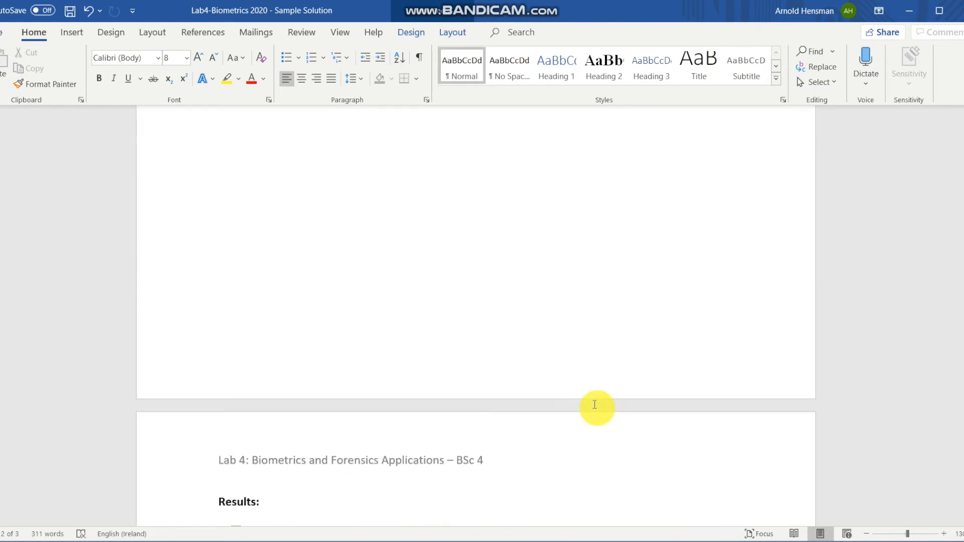
scroll(594, 405, "up", 5)
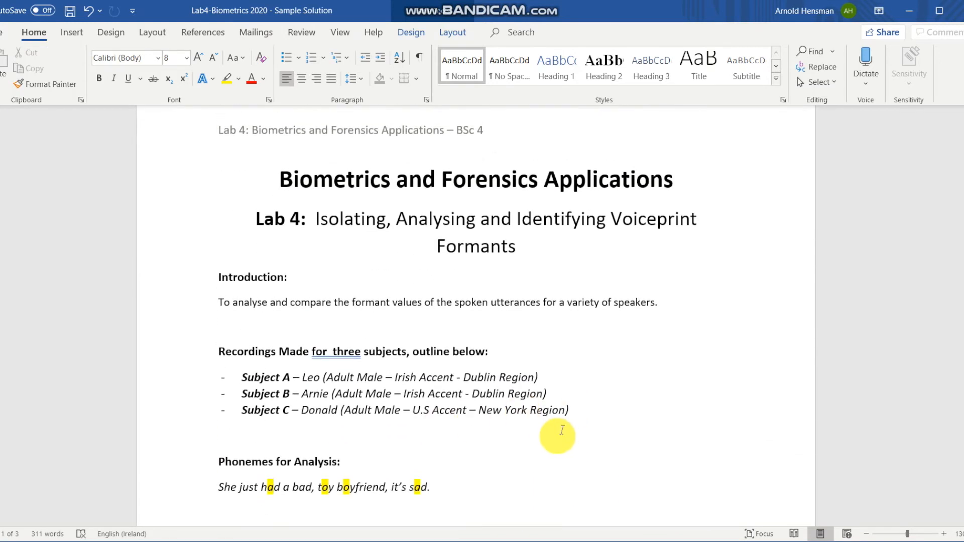
left_click_drag(574, 409, 247, 412)
key("ctrl+c")
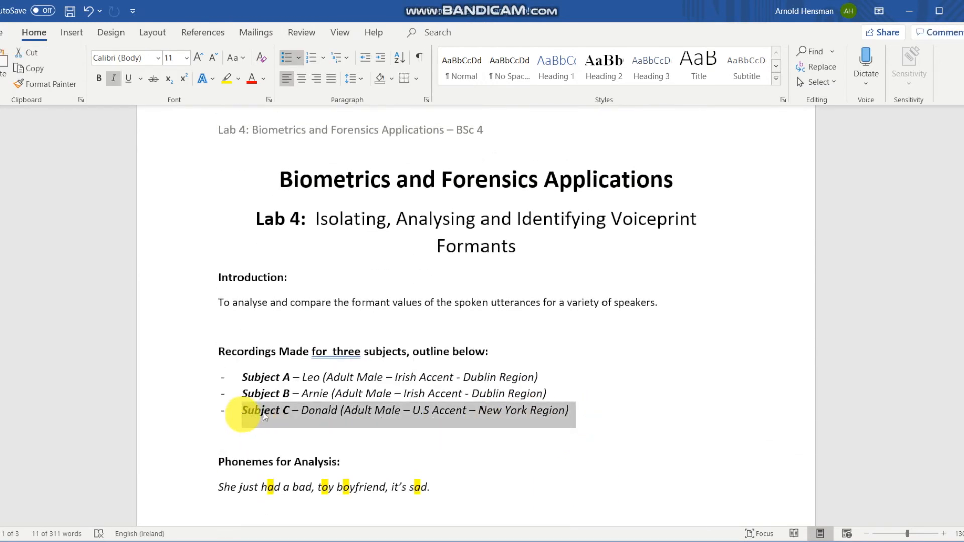
left_click(594, 414)
key("Return")
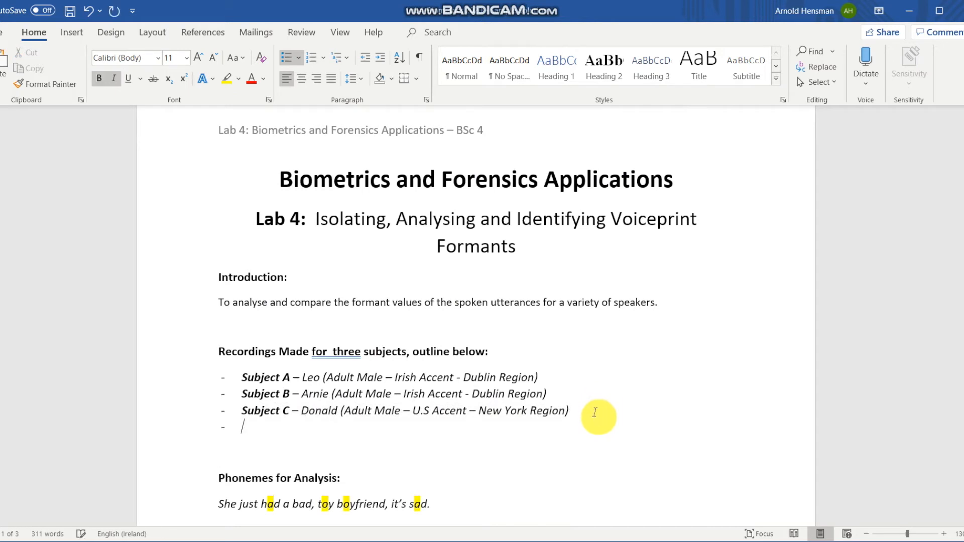
key("ctrl+v")
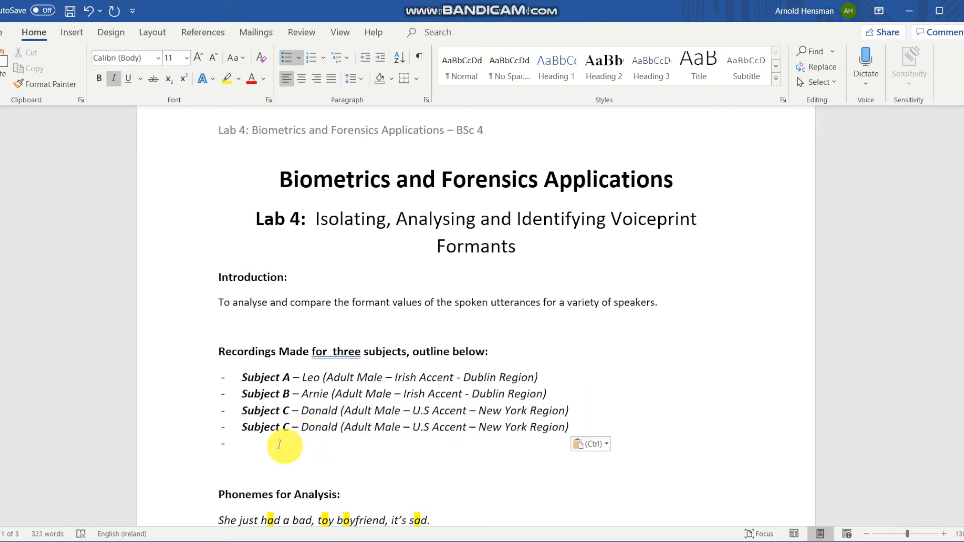
key("BackSpace")
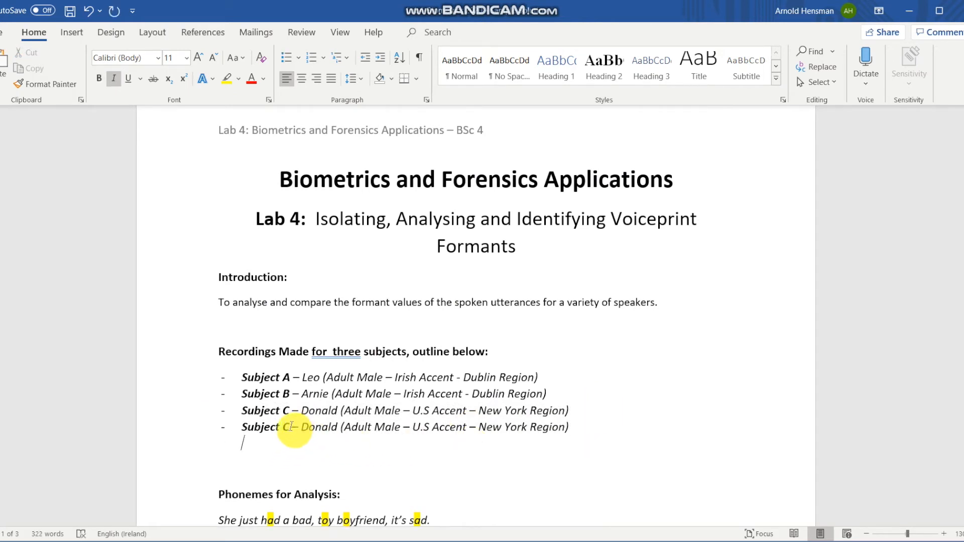
left_click(290, 428)
type("D")
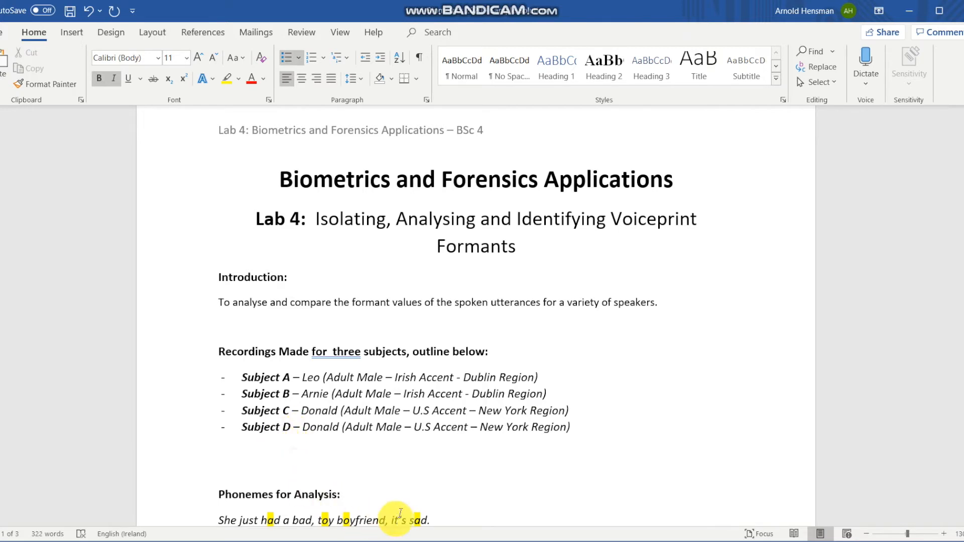
Switch to voicegenerator.io in the browser and play the sentence with the Microsoft Mia Online (Natural) - English (United Kingdom) voice
left_click(413, 541)
left_click(536, 10)
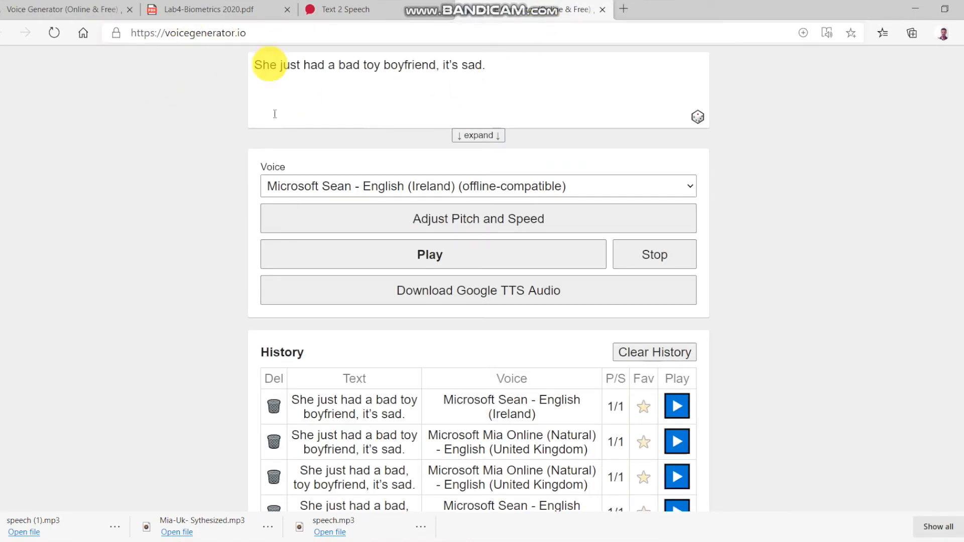
left_click(363, 195)
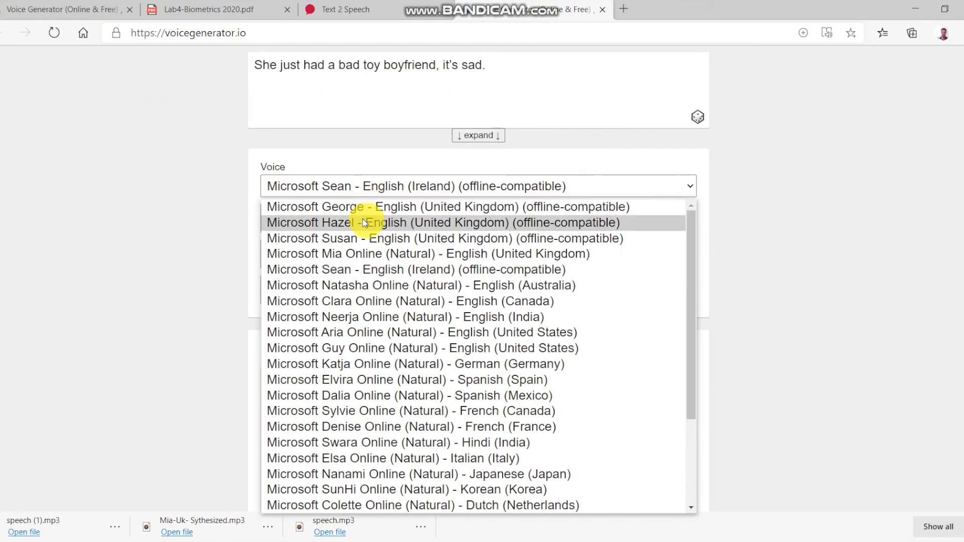
left_click(360, 252)
left_click(400, 255)
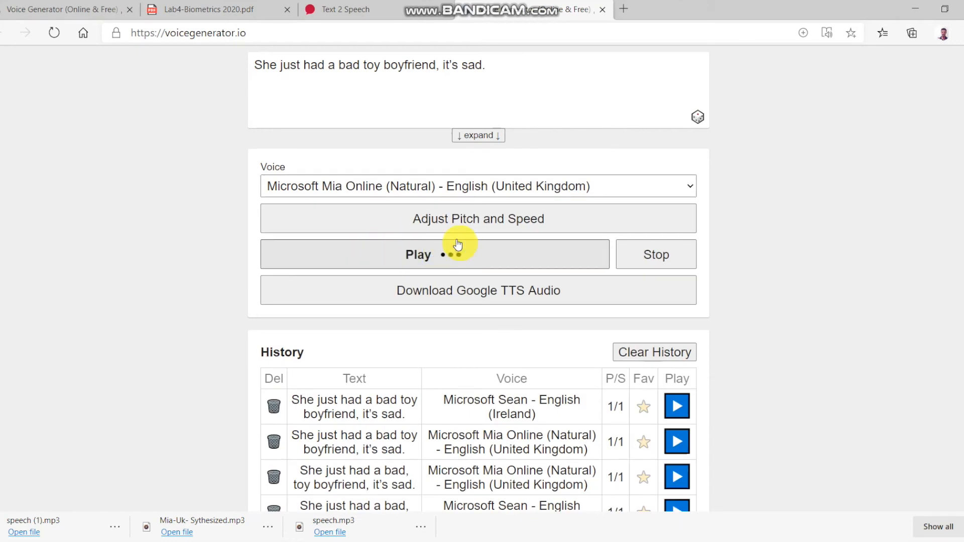
Play the same sentence with the Microsoft Natasha Online (Australia) voice and with the Microsoft George (United Kingdom) voice
left_click(439, 185)
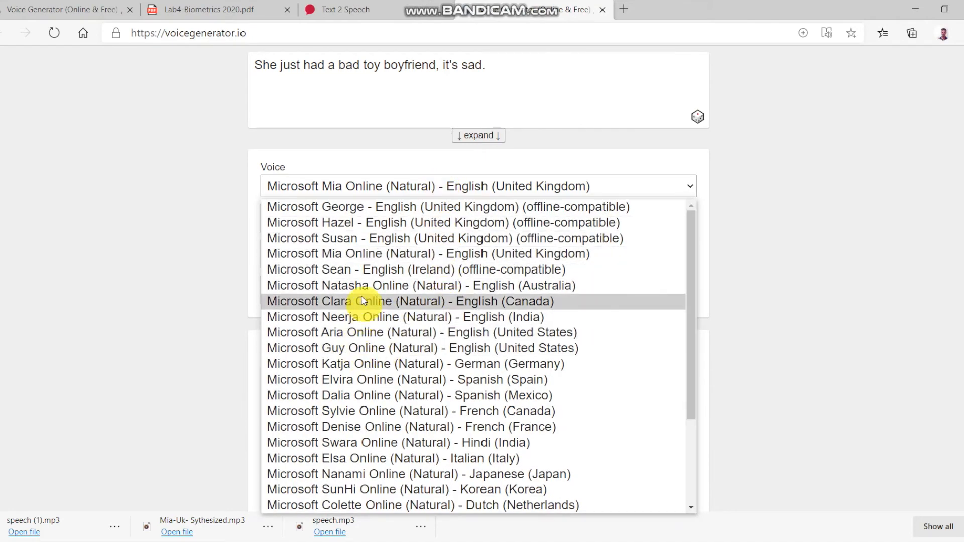
left_click(421, 290)
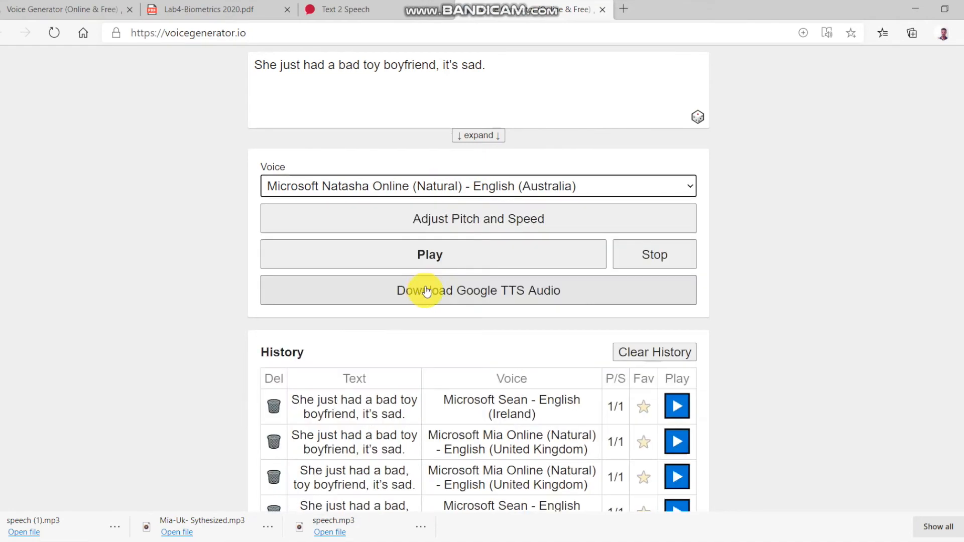
left_click(435, 260)
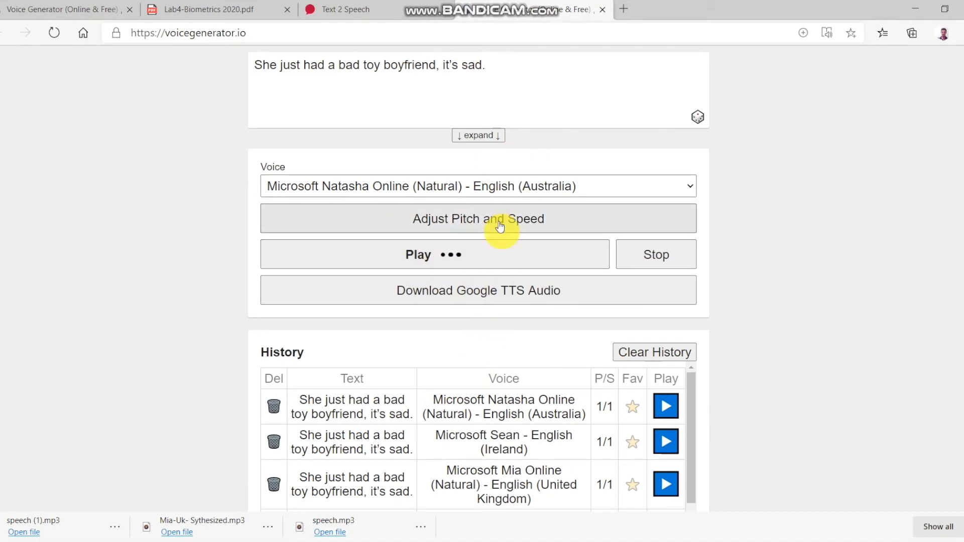
left_click(492, 188)
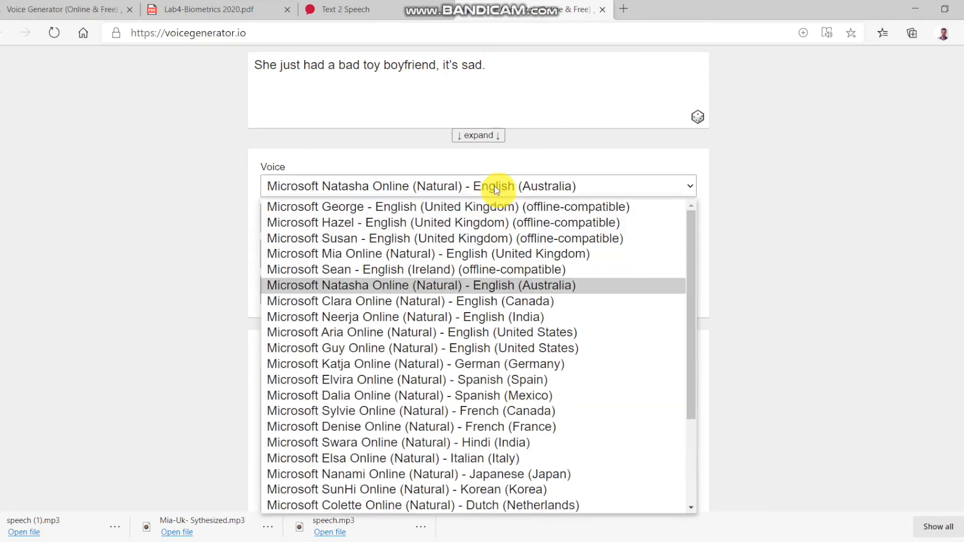
left_click(396, 210)
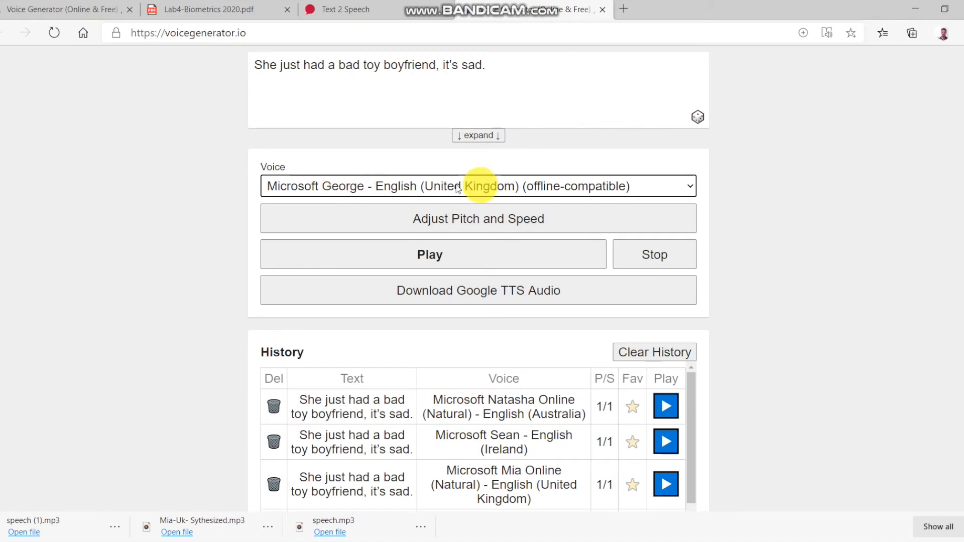
left_click(446, 263)
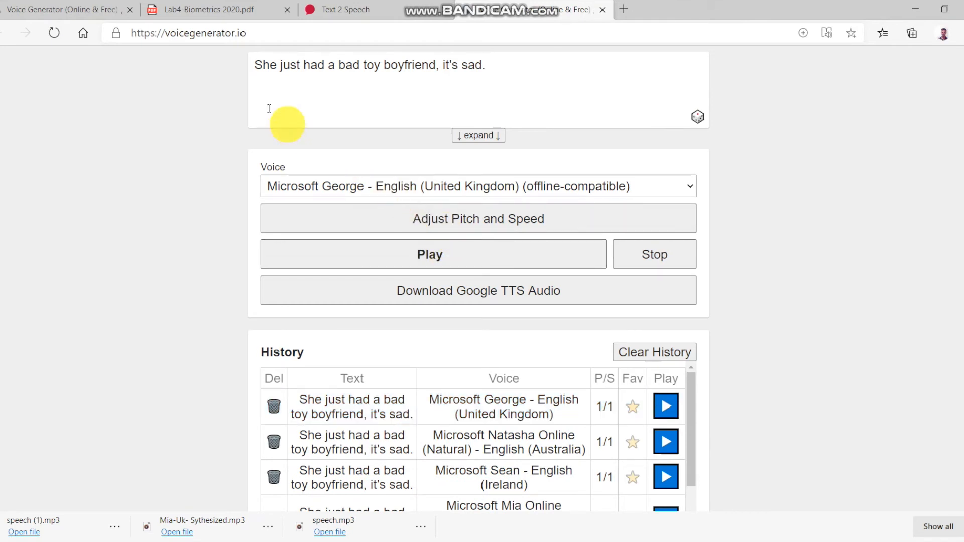
Switch back to the Word report and replace the speaker's name in the Subject D entry with "Mia"
left_click(387, 541)
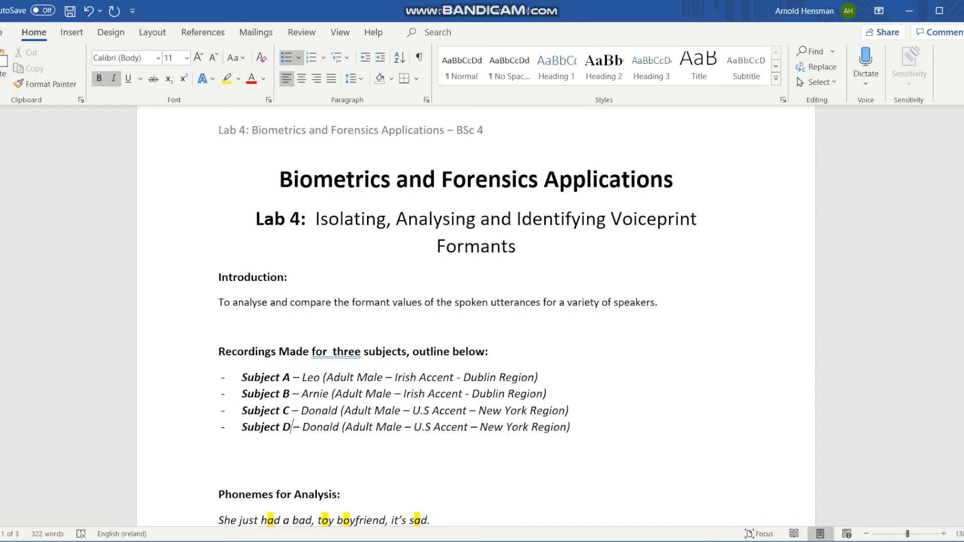
double_click(319, 430)
type("MiK")
key("BackSpace")
key("BackSpace")
type("IA")
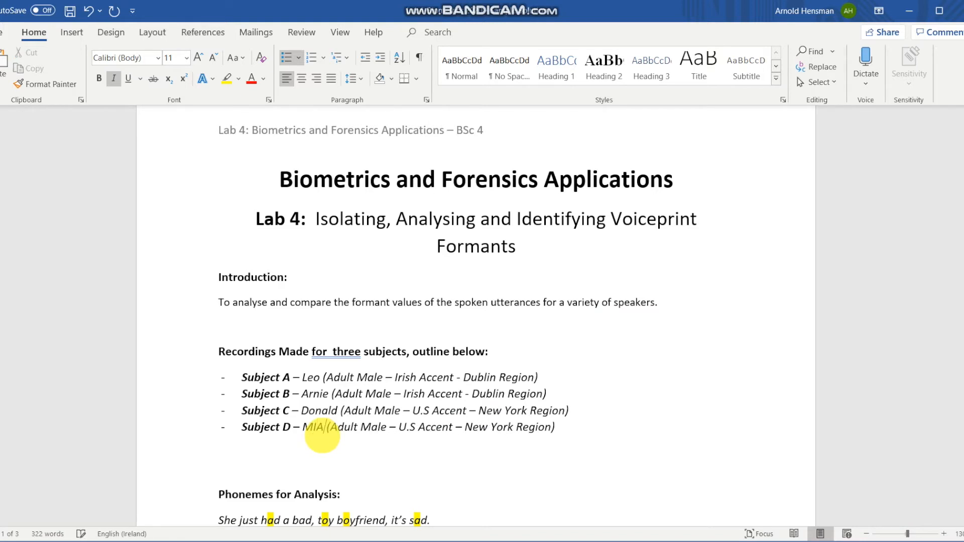
key("BackSpace")
key("BackSpace")
type("ia")
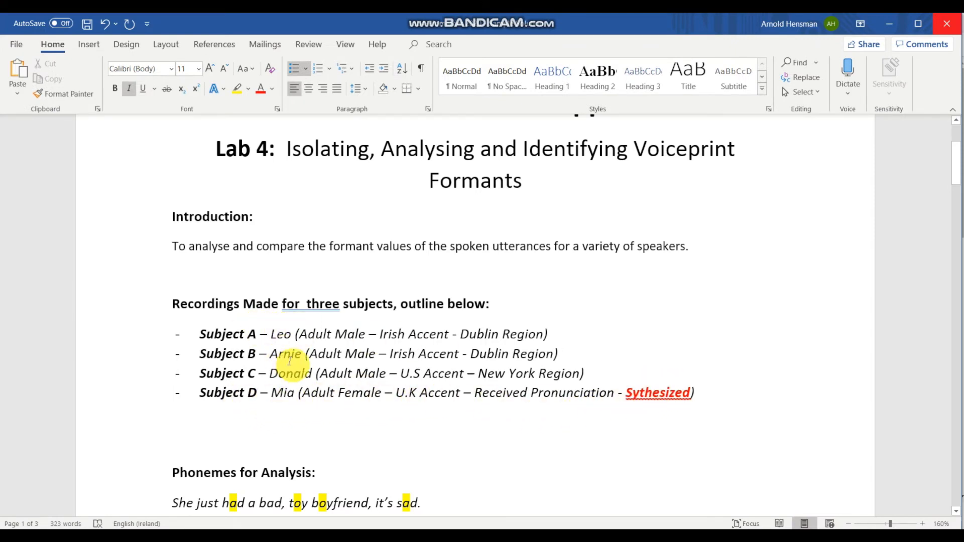
Renumber the second "Phoneme 1:" heading under Phonemes for Analysis as "Phoneme 2:"
scroll(288, 365, "down", 6)
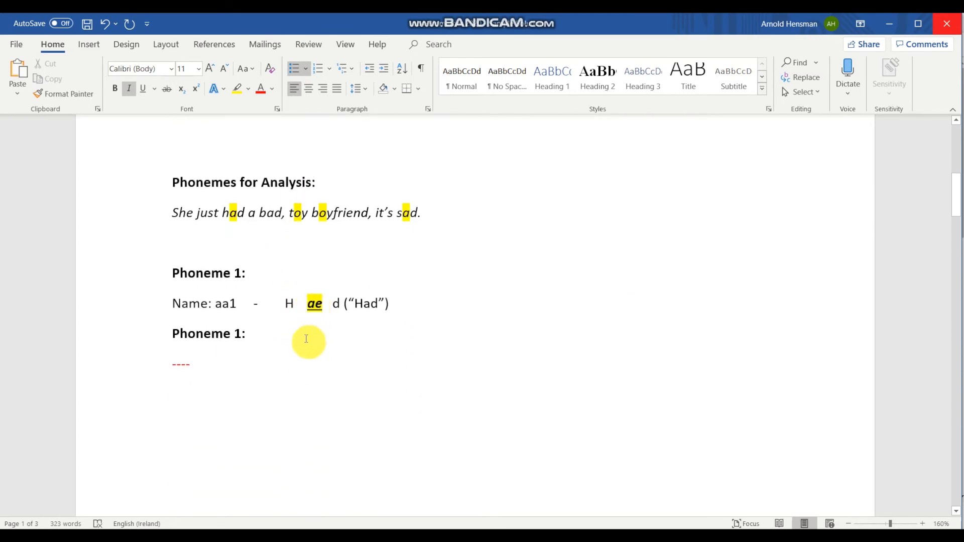
scroll(306, 339, "down", 4)
scroll(306, 339, "up", 3)
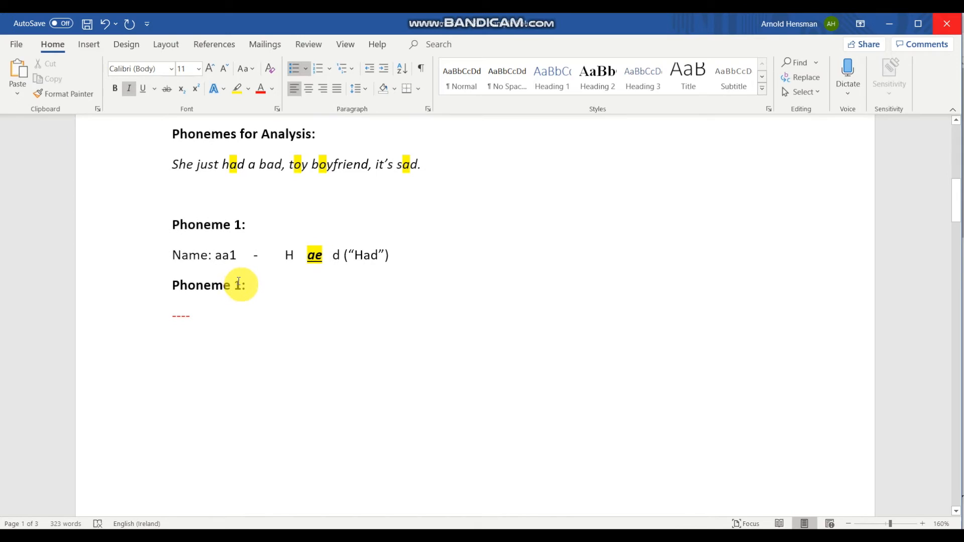
left_click(238, 283)
left_click(238, 299)
key("BackSpace")
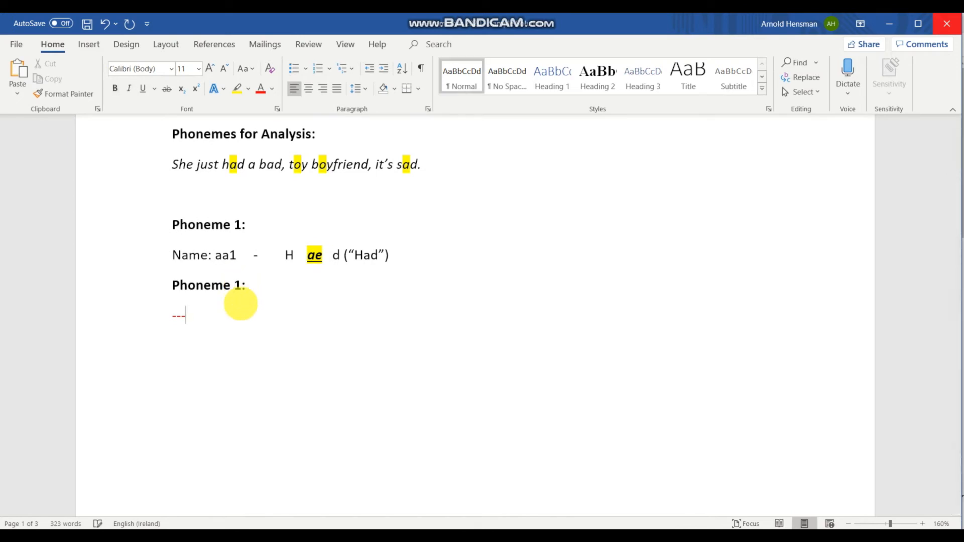
left_click(242, 286)
key("BackSpace")
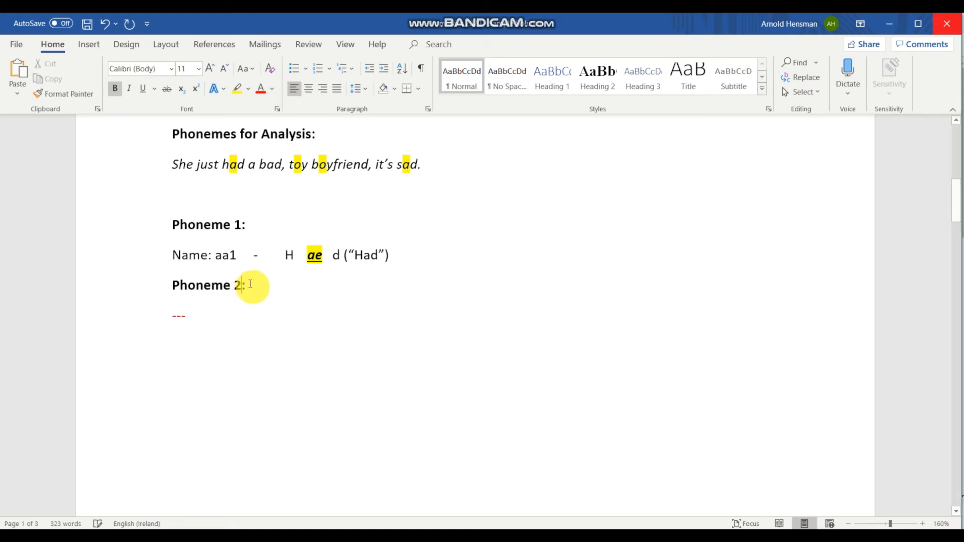
Examine the results table, comparing the formant values and circled peaks of Subjects A, B and C
scroll(290, 296, "down", 8)
scroll(290, 305, "down", 6)
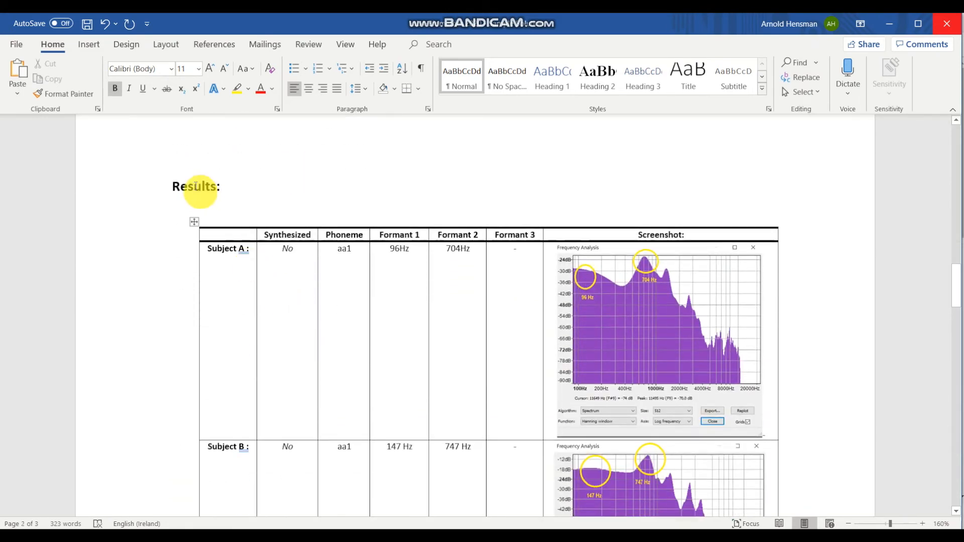
scroll(230, 194, "up", 5)
scroll(237, 198, "down", 7)
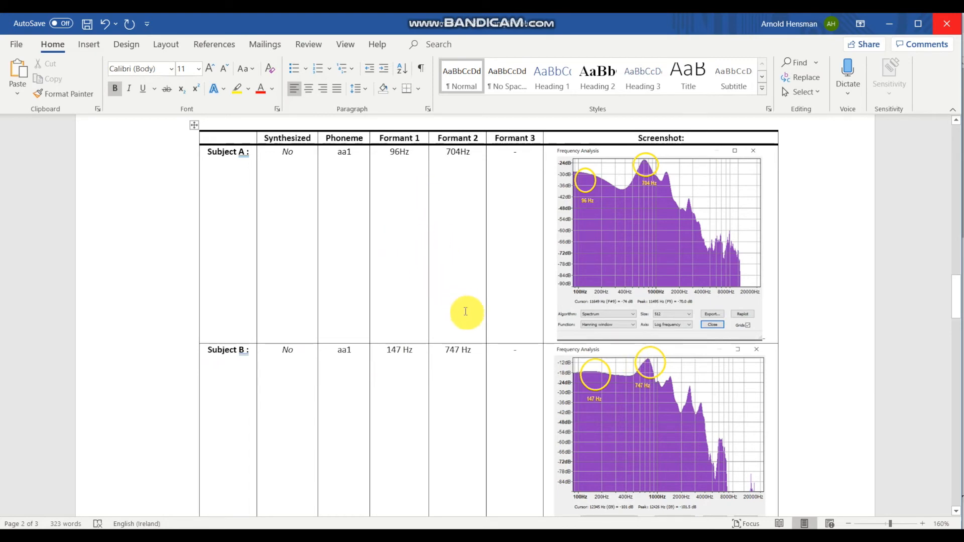
scroll(463, 312, "down", 5)
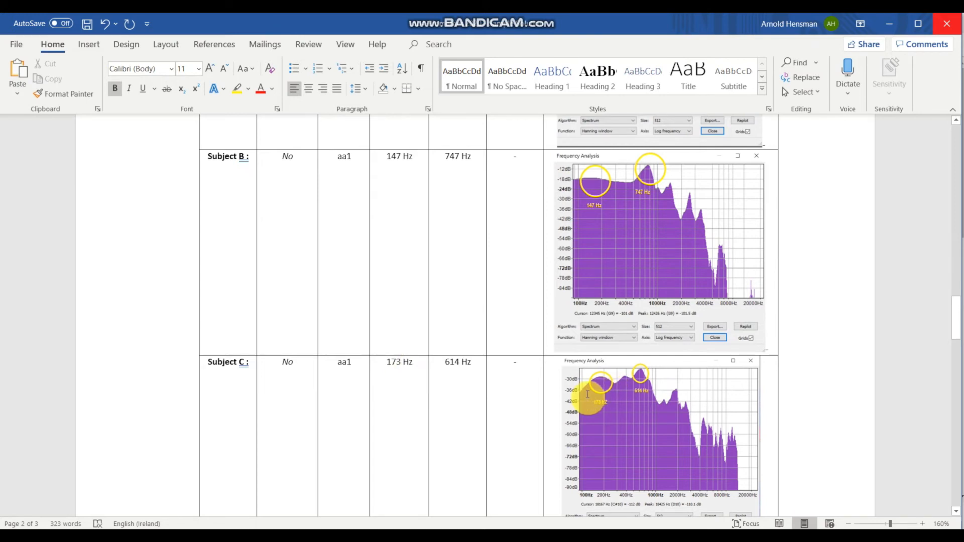
scroll(588, 394, "up", 3)
scroll(583, 384, "up", 1)
scroll(605, 161, "up", 2)
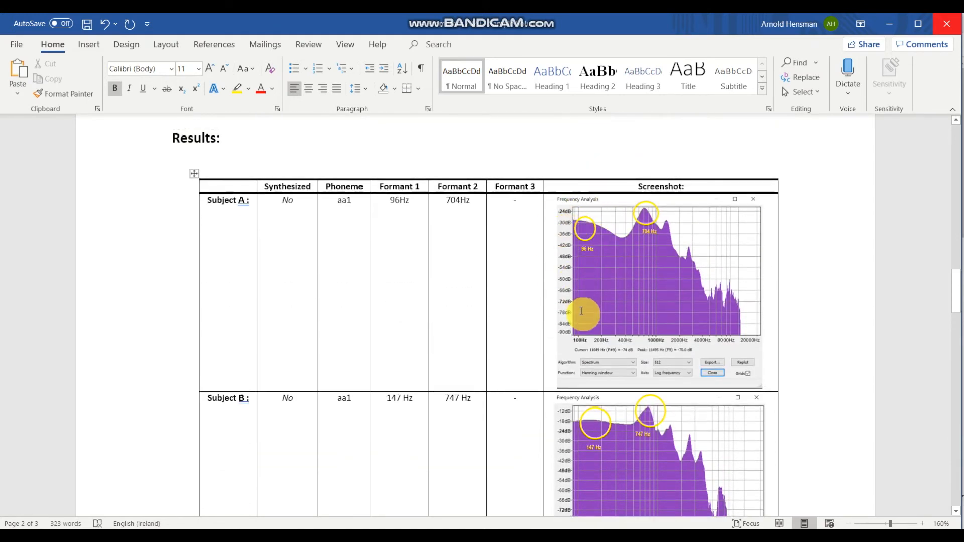
scroll(581, 314, "down", 3)
scroll(582, 315, "down", 2)
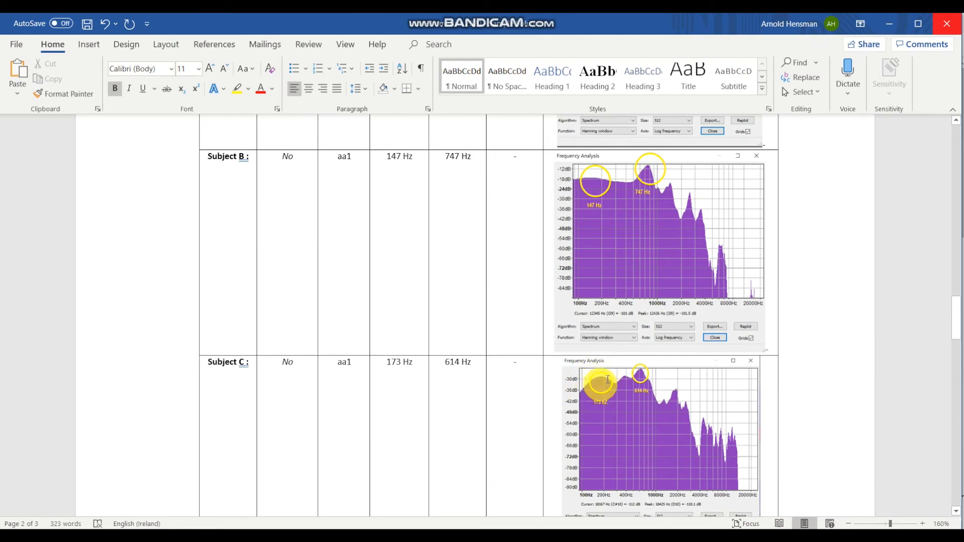
scroll(613, 397, "up", 5)
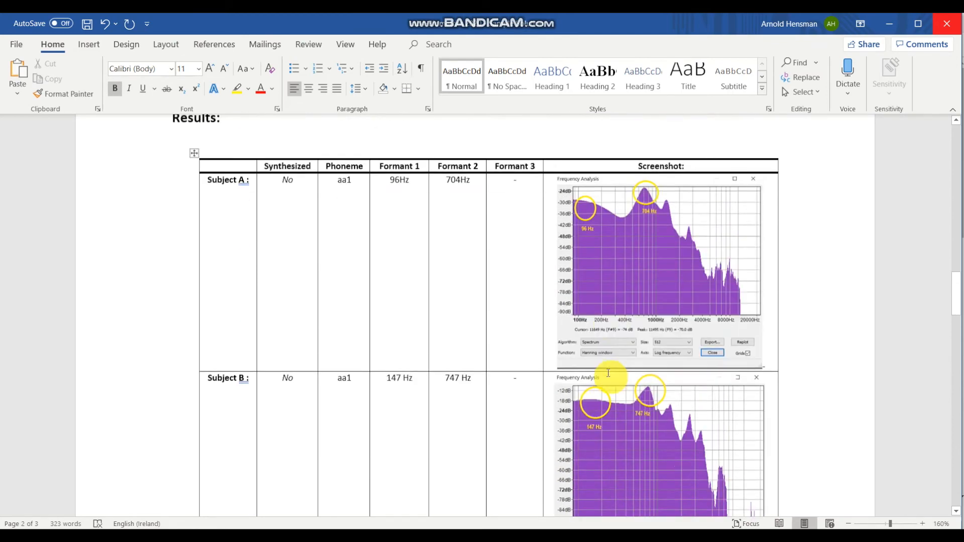
Compare Subject D's formants and circled spectrum peaks with those of Subjects A, B and C in the results table
scroll(597, 356, "down", 6)
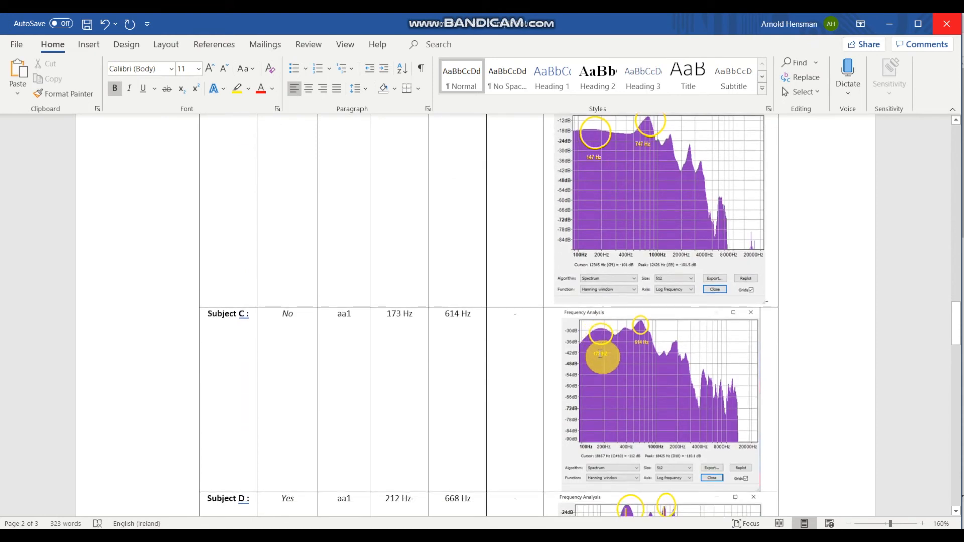
scroll(600, 354, "up", 5)
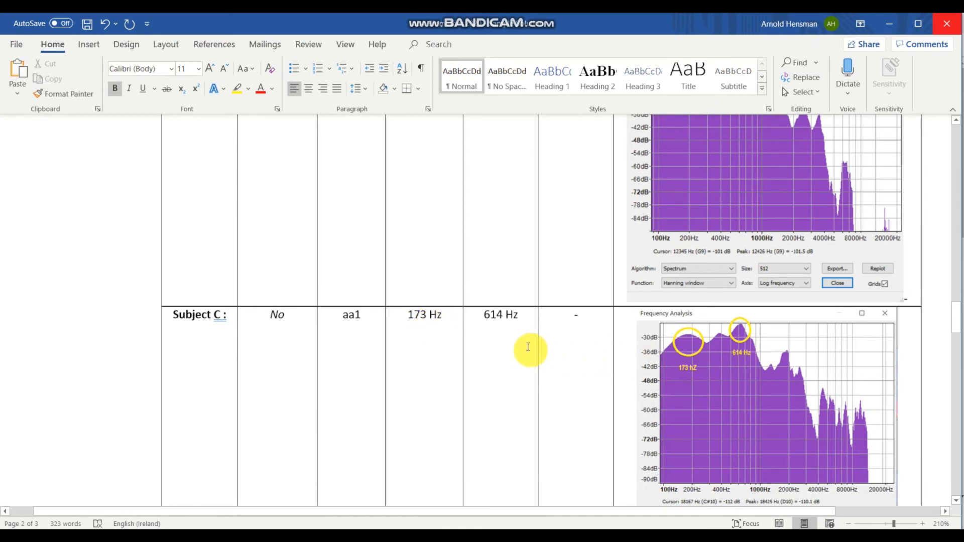
scroll(528, 346, "down", 3)
scroll(451, 294, "up", 6)
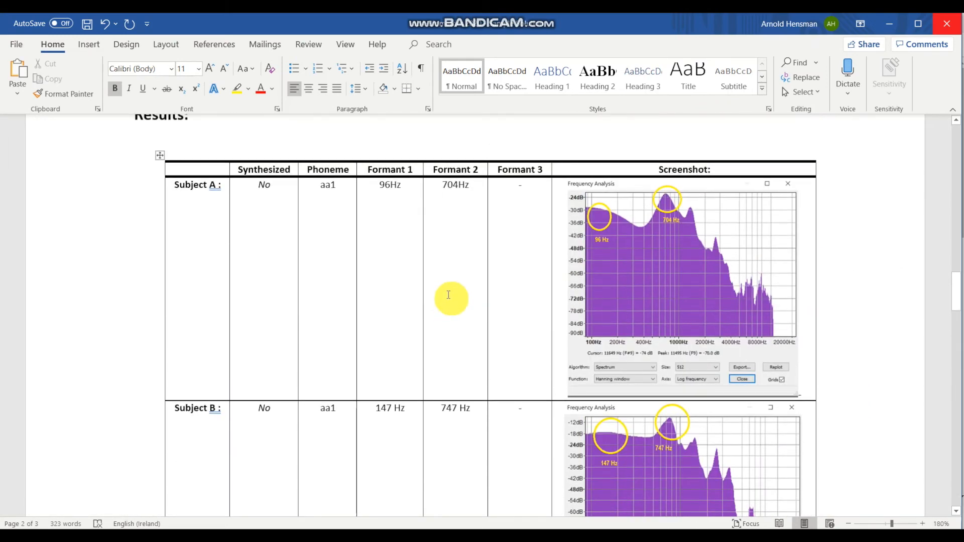
scroll(450, 300, "down", 5)
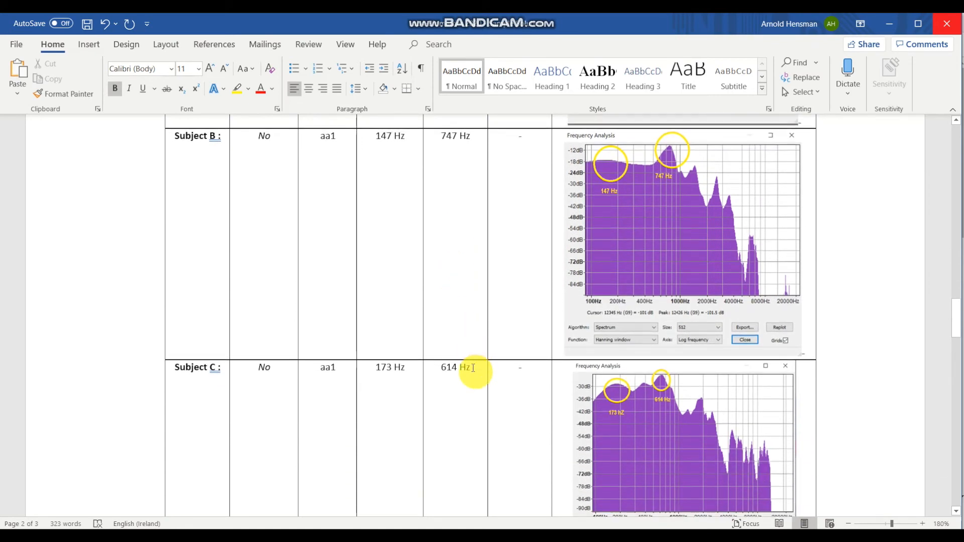
scroll(473, 368, "down", 3)
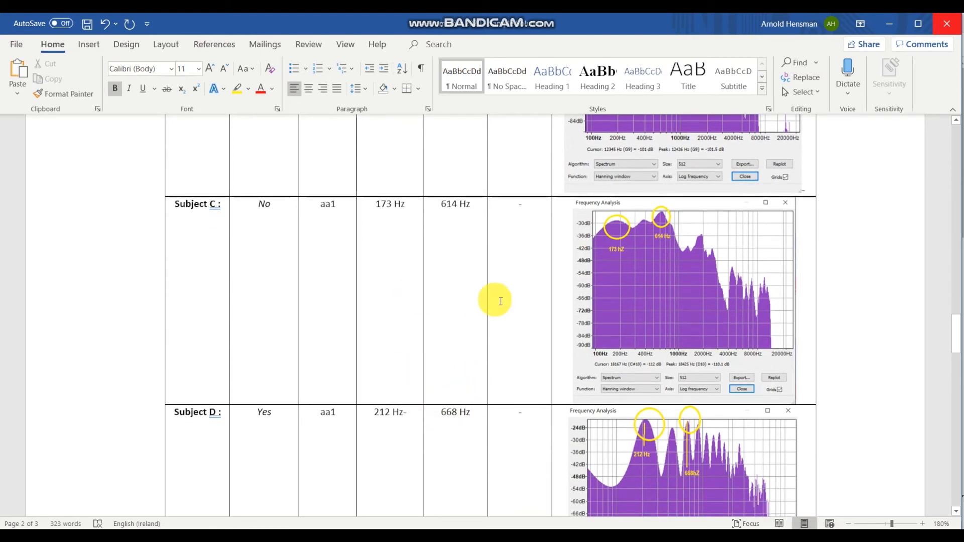
scroll(626, 359, "down", 4)
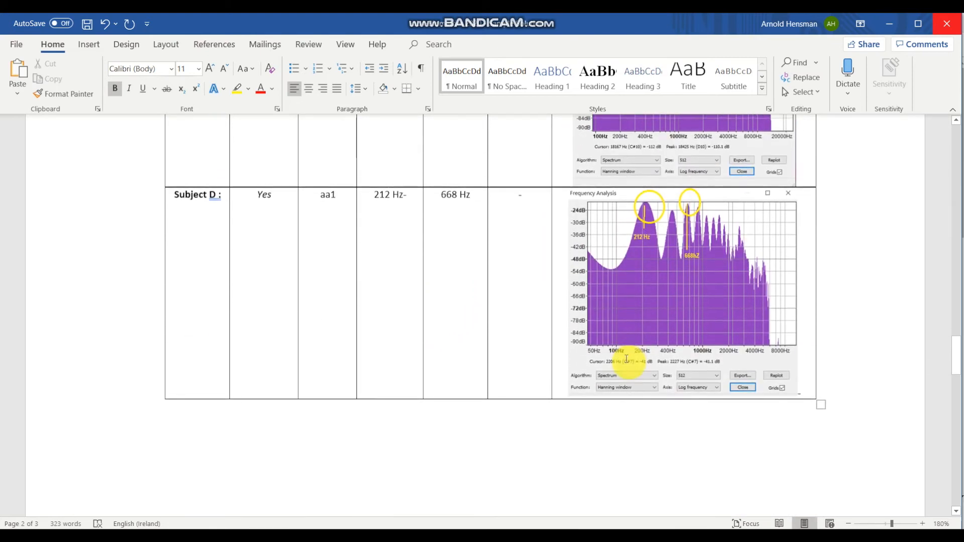
scroll(626, 359, "up", 2)
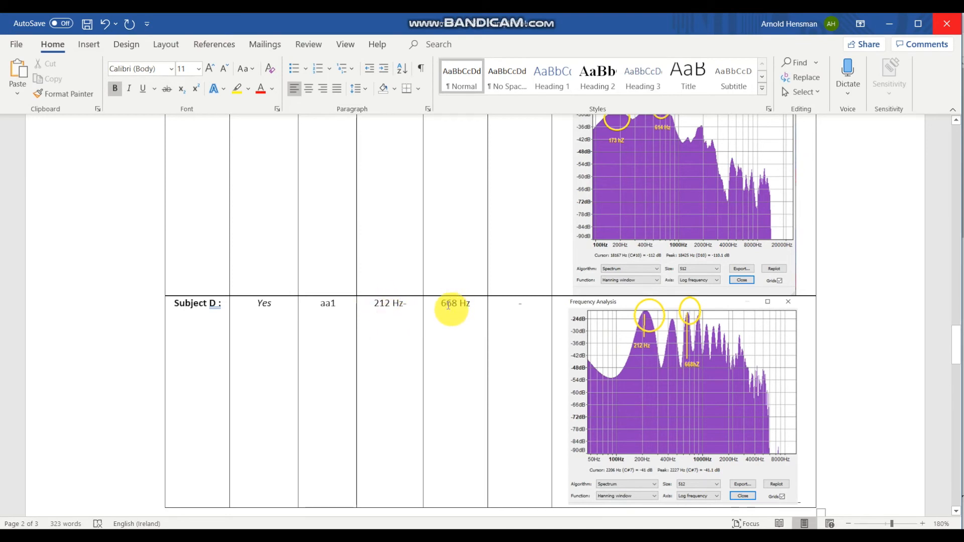
scroll(448, 304, "up", 5)
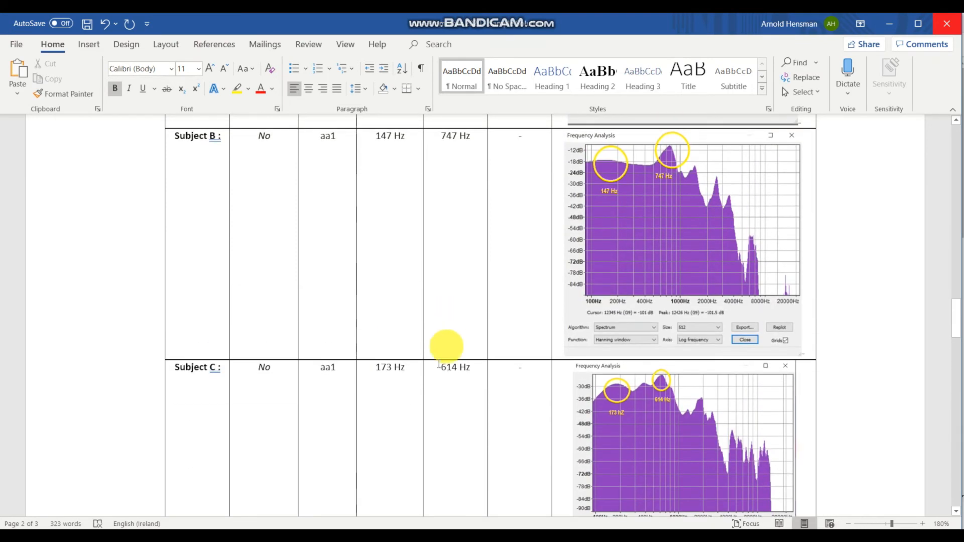
scroll(449, 276, "down", 3)
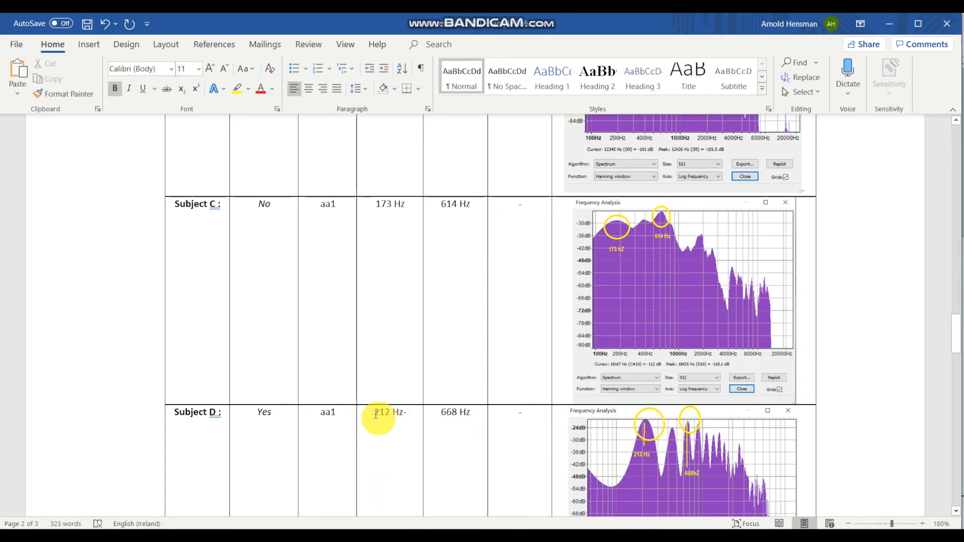
scroll(440, 413, "down", 2)
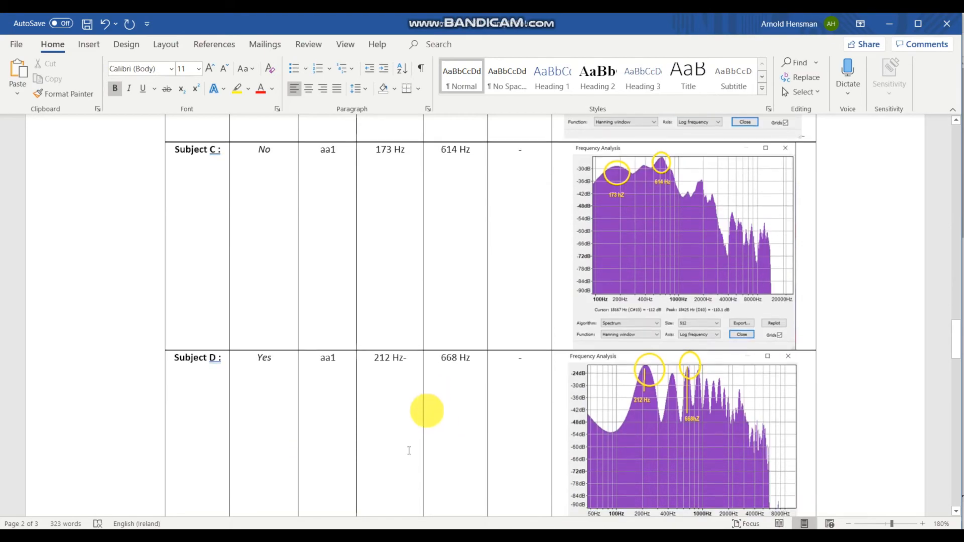
Switch to Paint, trace the overall envelope of Subject D's frequency plot with a yellow brush stroke, and undo the tracing
key("alt+Tab")
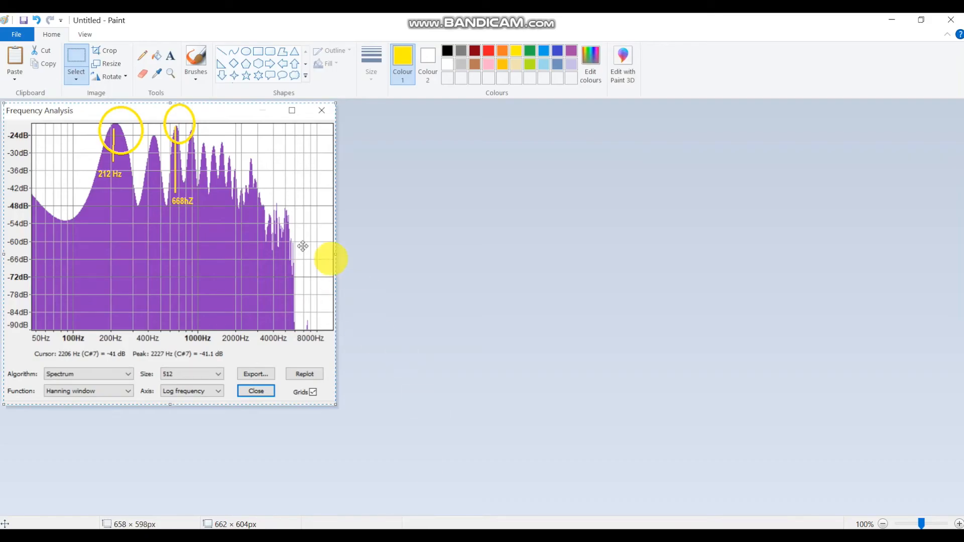
left_click(174, 57)
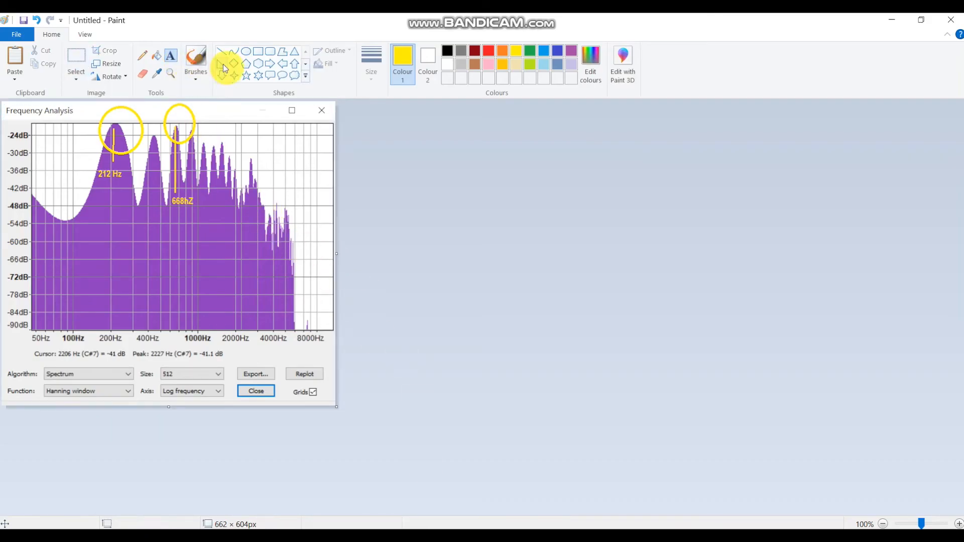
left_click(200, 77)
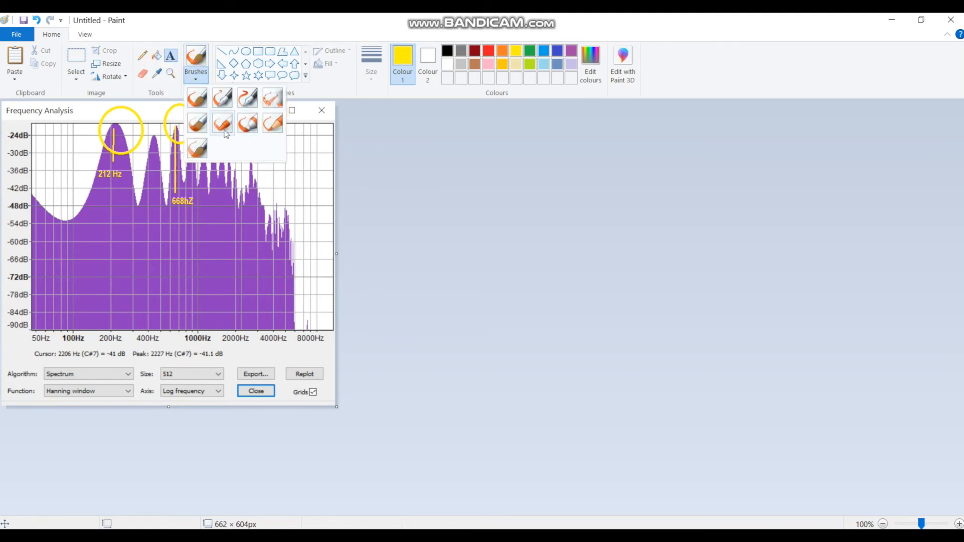
left_click(277, 100)
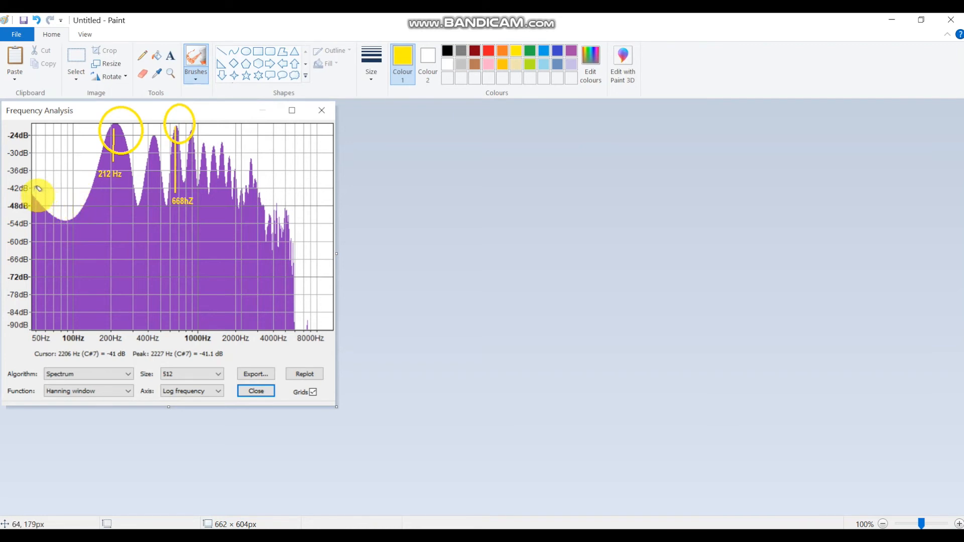
mouse_move(46, 200)
left_mouse_down()
mouse_move(82, 207)
mouse_move(120, 142)
mouse_move(141, 191)
mouse_move(189, 130)
mouse_move(294, 239)
left_mouse_up()
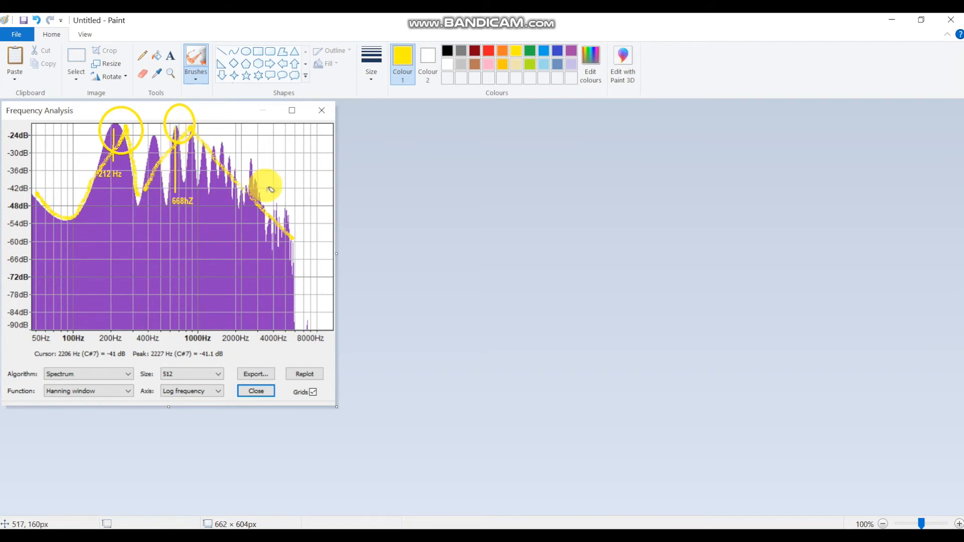
key("ctrl+z")
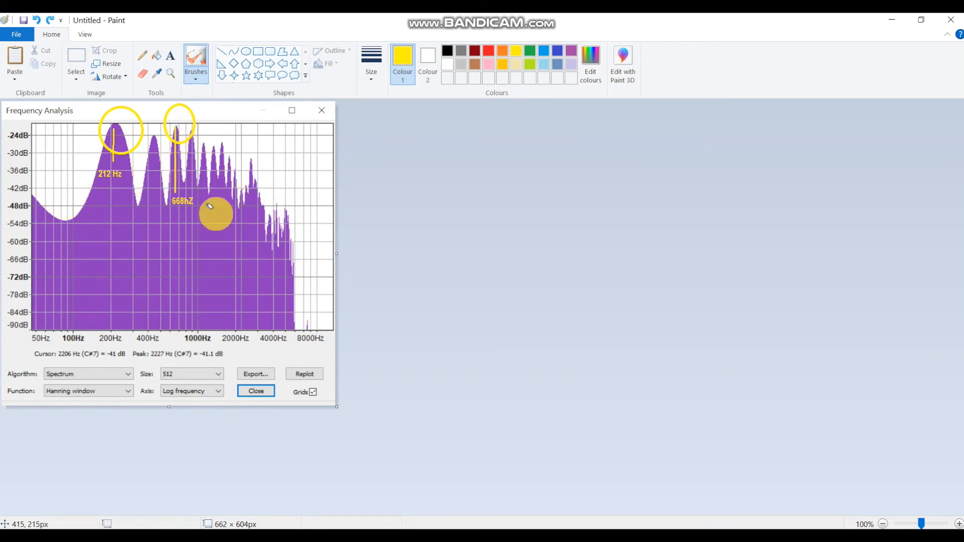
left_click_drag(36, 186, 62, 178)
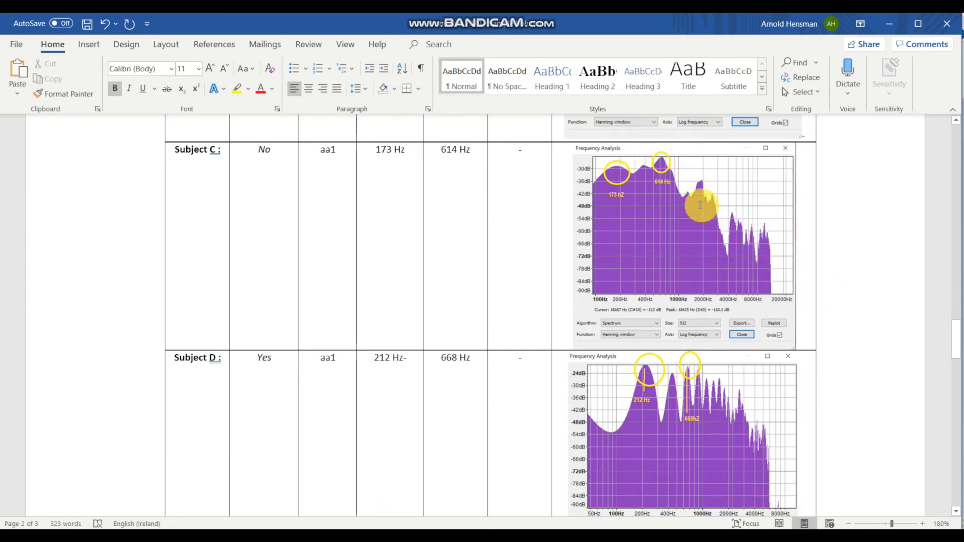
In the Word report, examine the spectrum shapes of Subjects A, B and C and look over the Results Analysis section
scroll(701, 206, "up", 3)
scroll(700, 206, "up", 7)
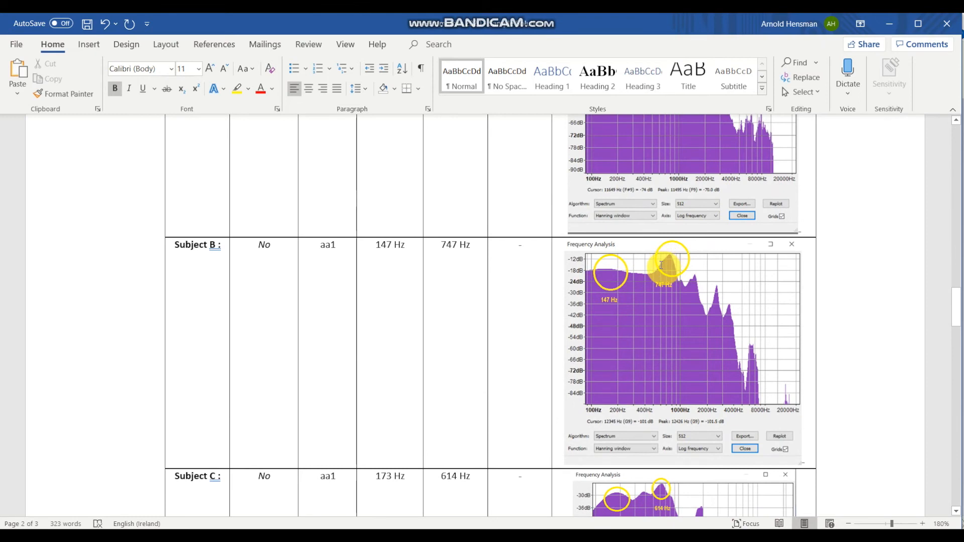
scroll(670, 263, "up", 7)
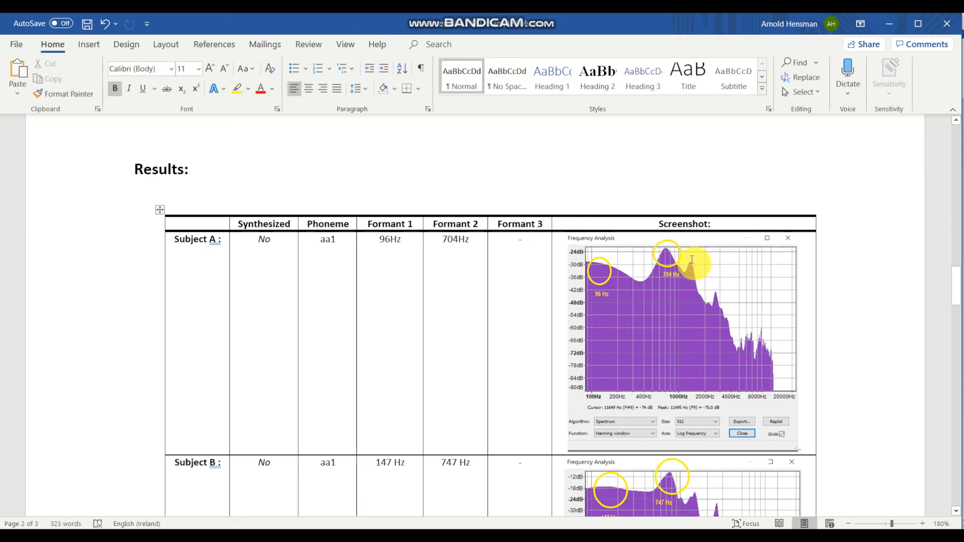
scroll(554, 366, "down", 2)
scroll(554, 366, "down", 8)
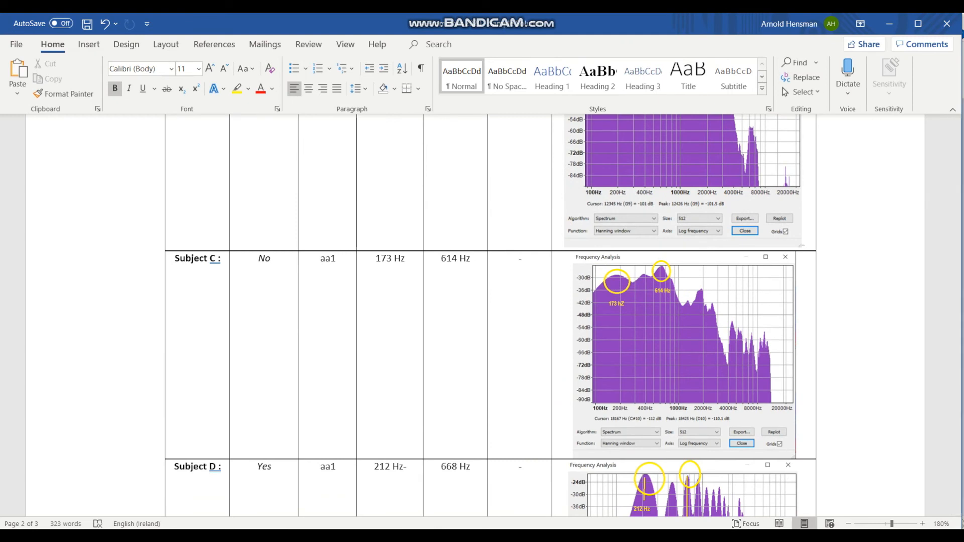
key("alt+Tab")
key("alt+Tab")
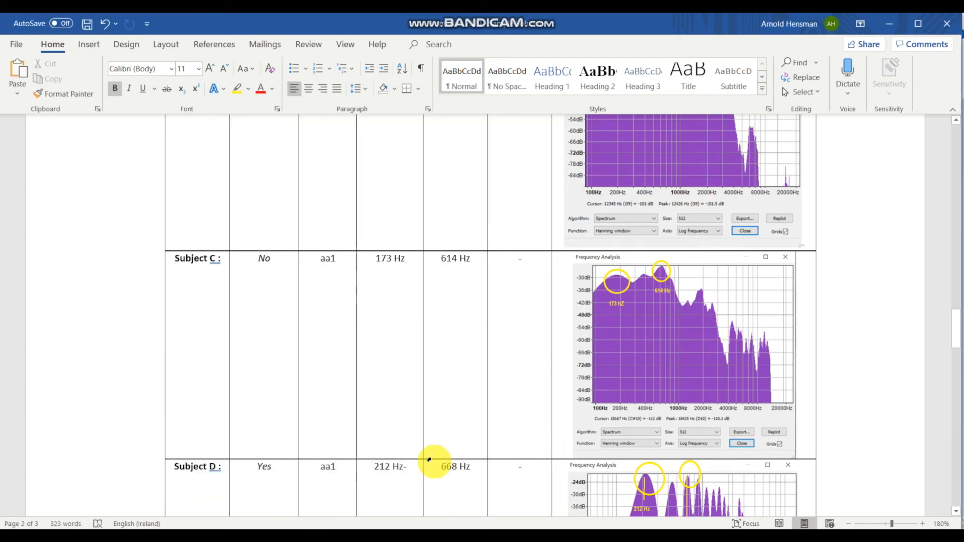
scroll(221, 456, "down", 11)
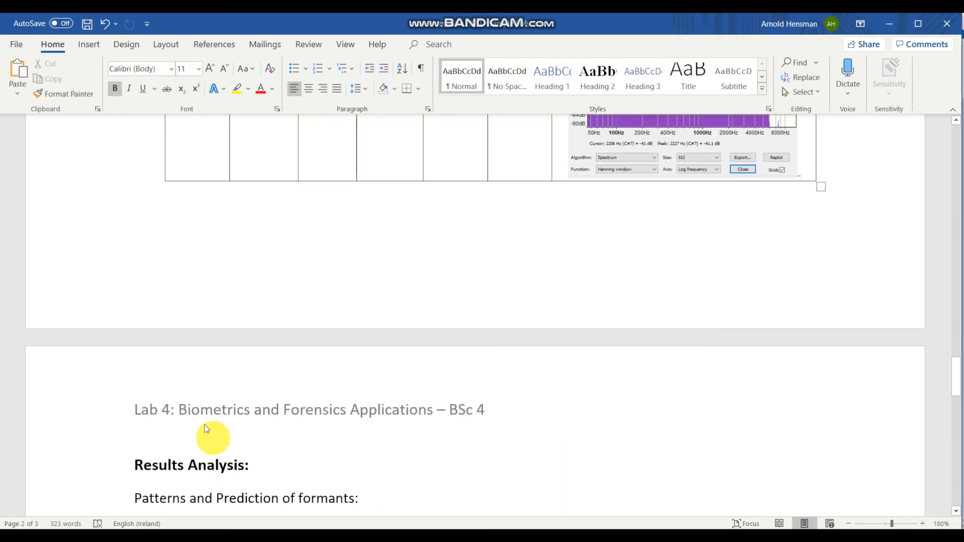
Review the results table rows of Subjects A and B, examining their formant values and annotated plots up close
scroll(200, 394, "up", 15)
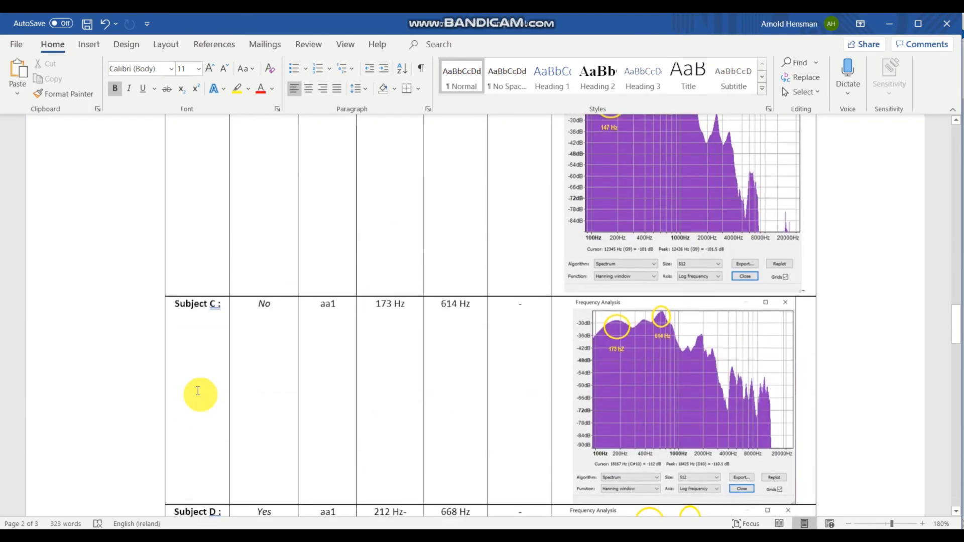
scroll(198, 391, "up", 2)
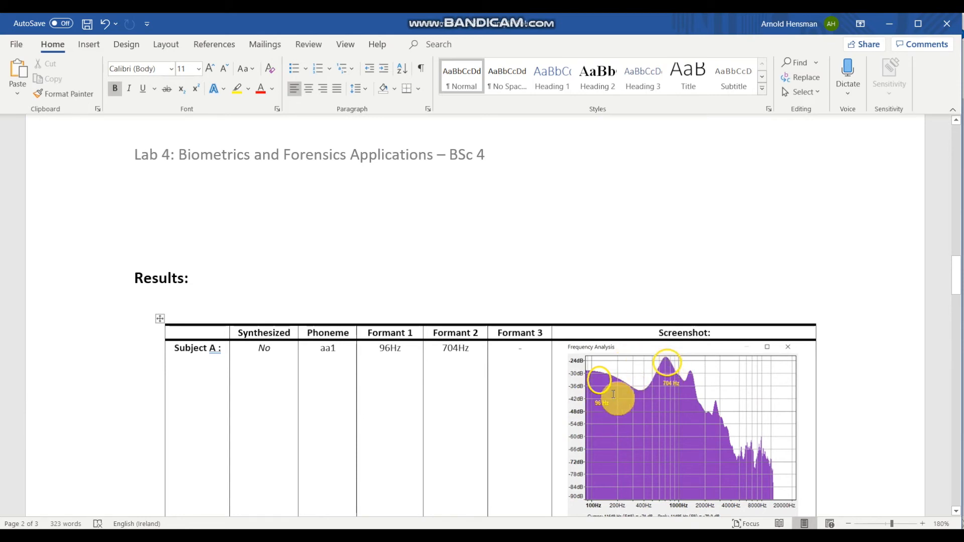
scroll(660, 397, "down", 1)
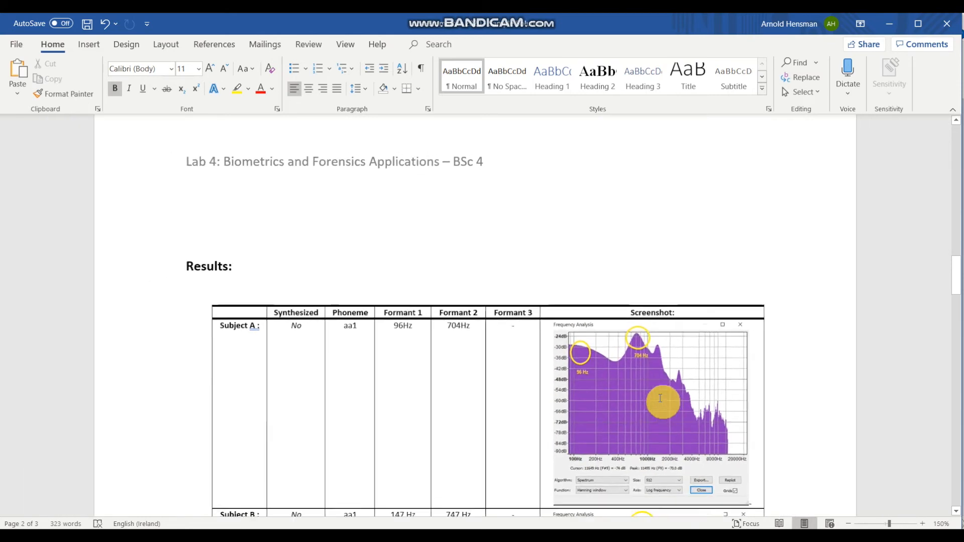
scroll(660, 397, "up", 7)
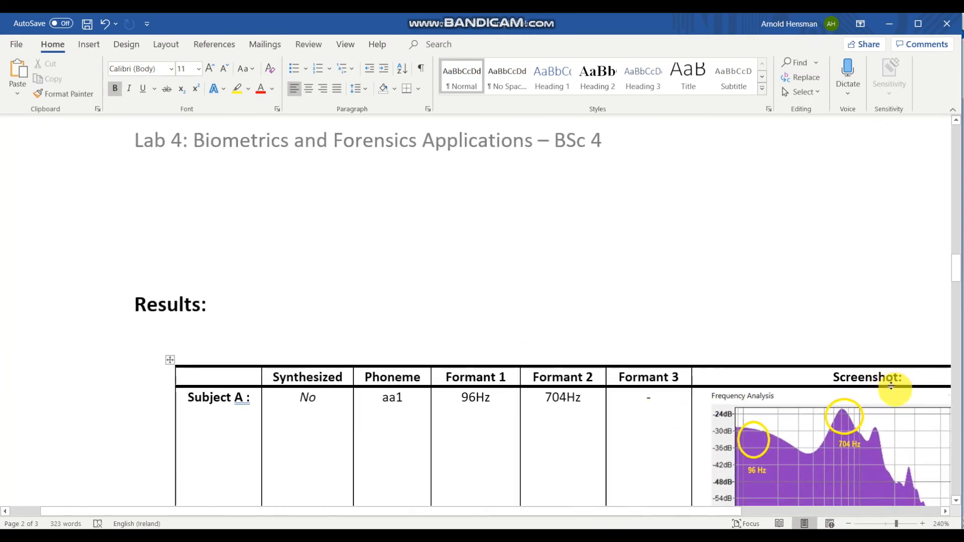
scroll(883, 391, "down", 3)
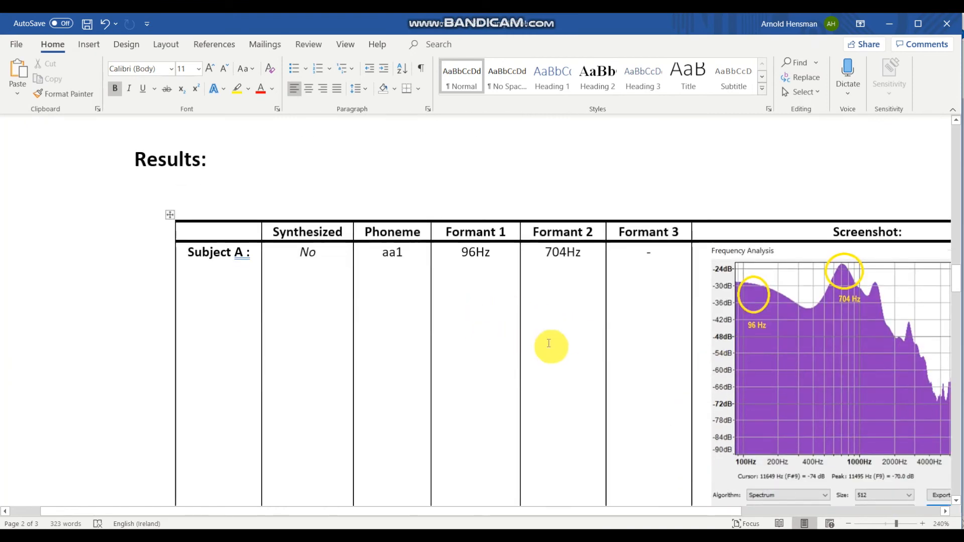
scroll(553, 343, "down", 5)
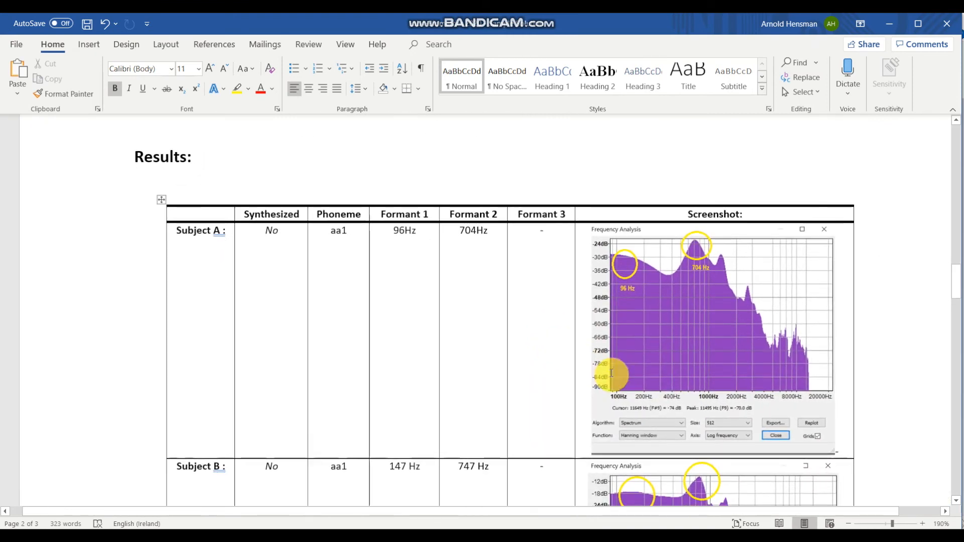
scroll(606, 377, "down", 2)
scroll(286, 217, "down", 5)
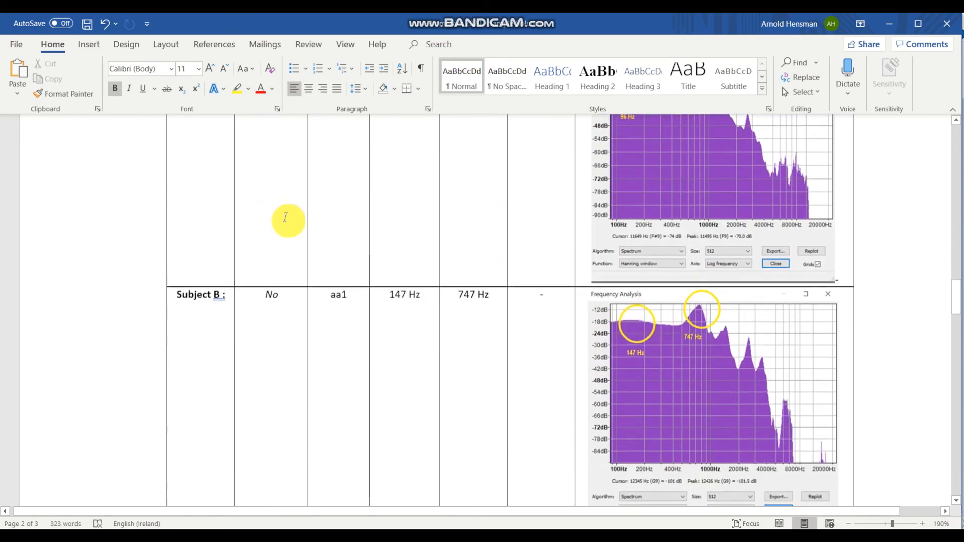
Check the subject descriptions for gender and accent against Subject A's entry in the results table
scroll(300, 246, "up", 15)
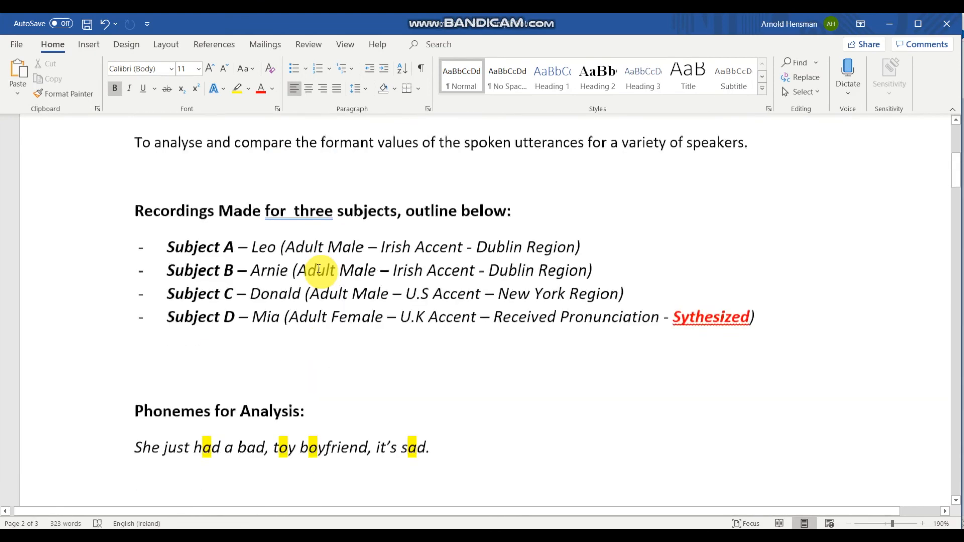
scroll(318, 268, "down", 6)
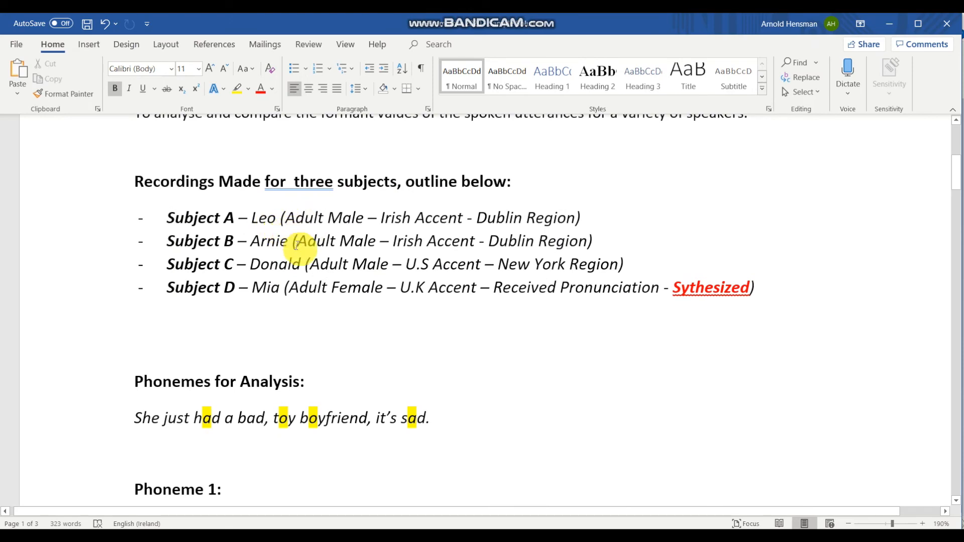
scroll(297, 246, "down", 3)
scroll(297, 246, "down", 5)
scroll(299, 248, "up", 7)
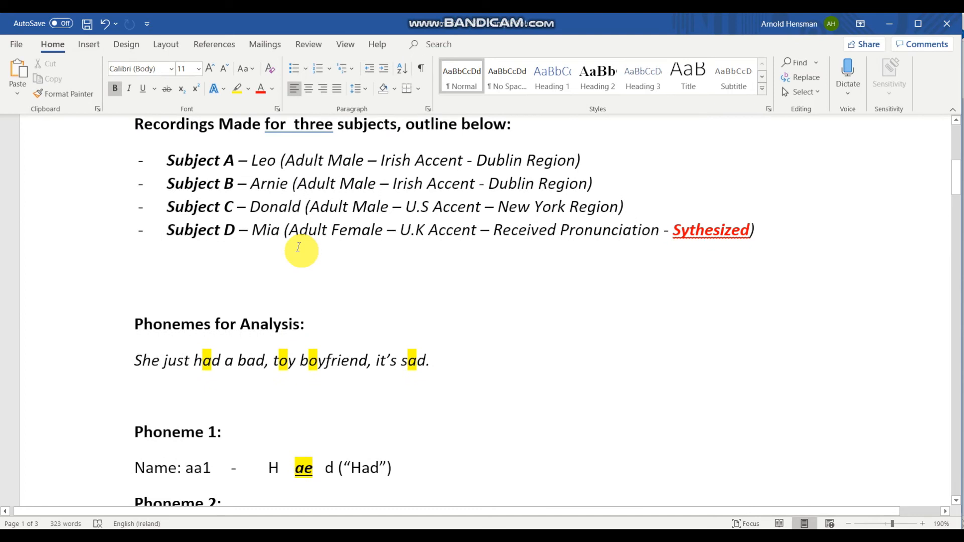
scroll(298, 247, "down", 1)
scroll(286, 189, "up", 2)
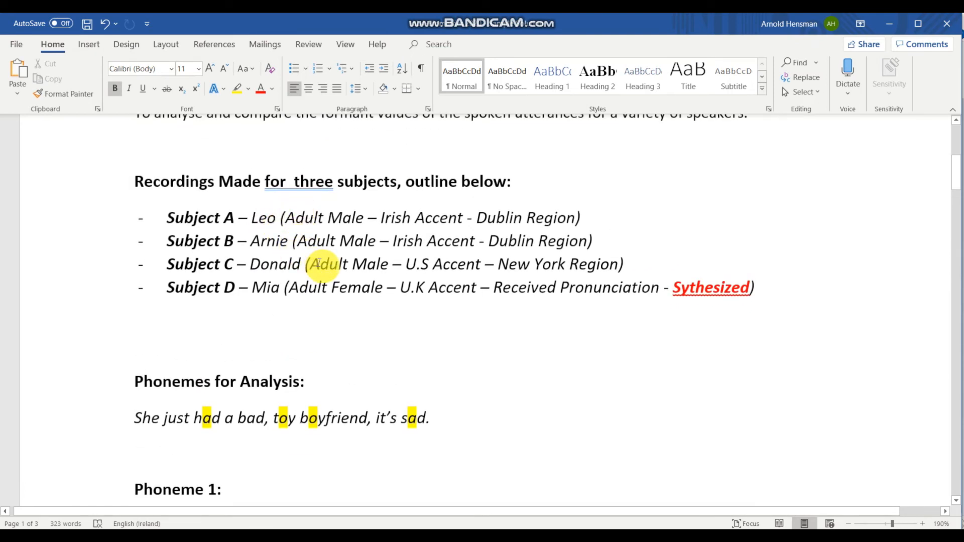
scroll(322, 274, "down", 15)
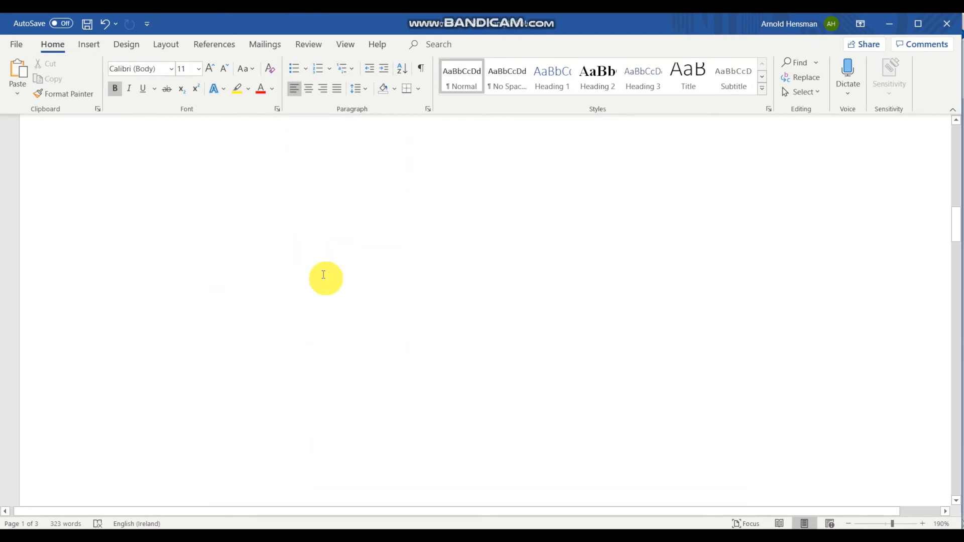
scroll(324, 278, "down", 8)
scroll(323, 276, "up", 4)
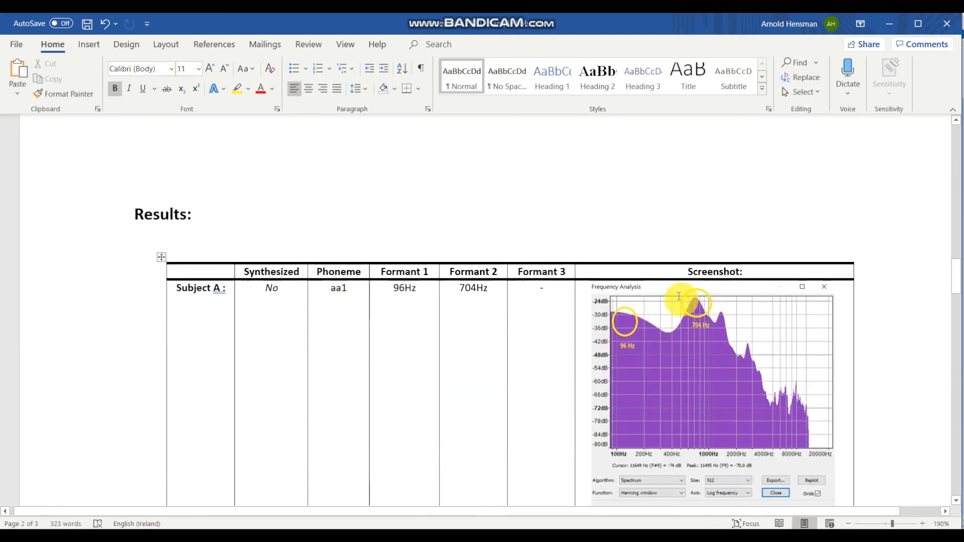
In the Results Analysis section, make the word "Paragraph" bold in the line about the expected adult male formants
scroll(446, 327, "down", 15)
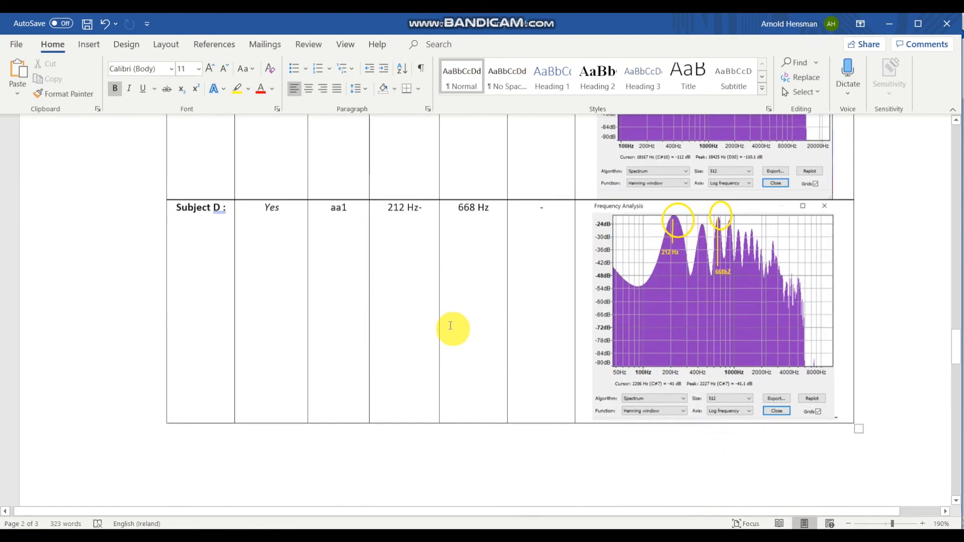
scroll(451, 326, "down", 5)
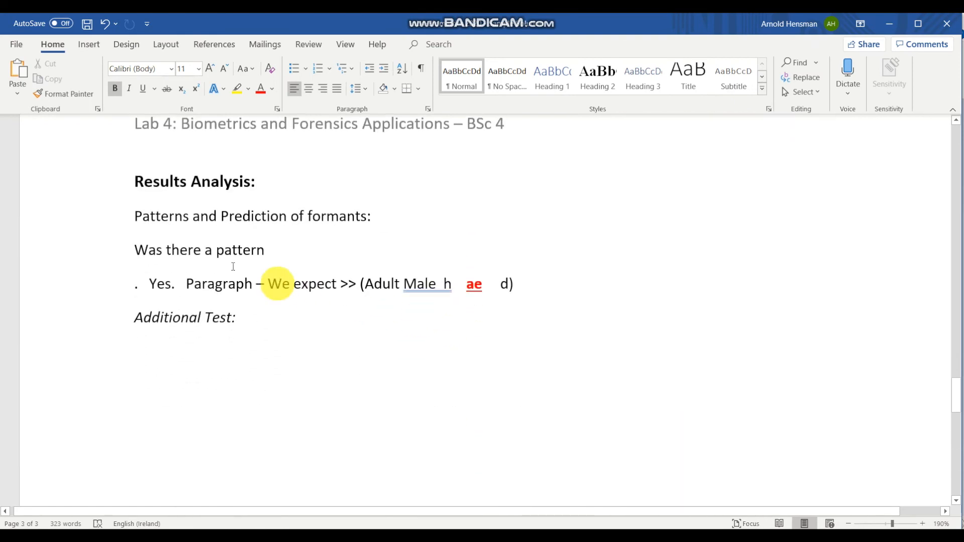
left_click(263, 284)
double_click(236, 284)
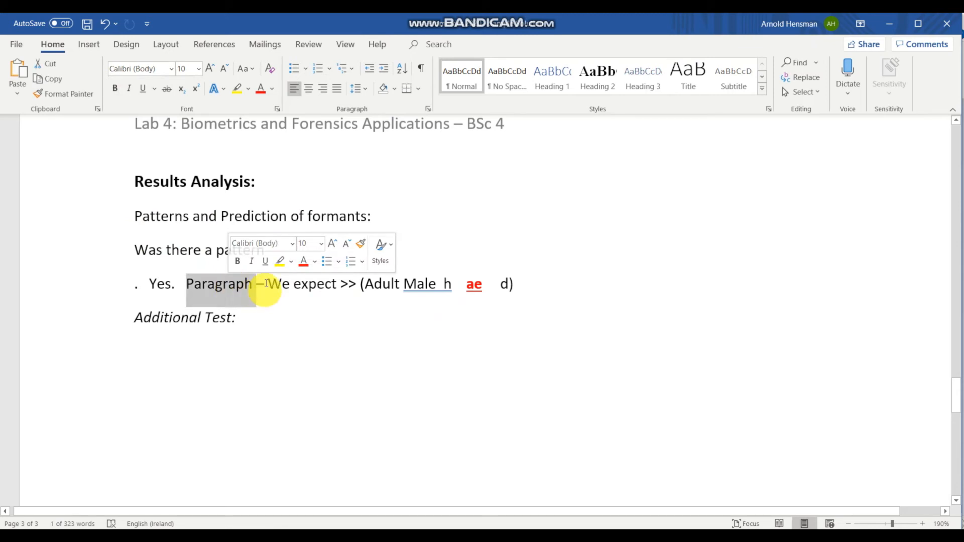
left_click(238, 261)
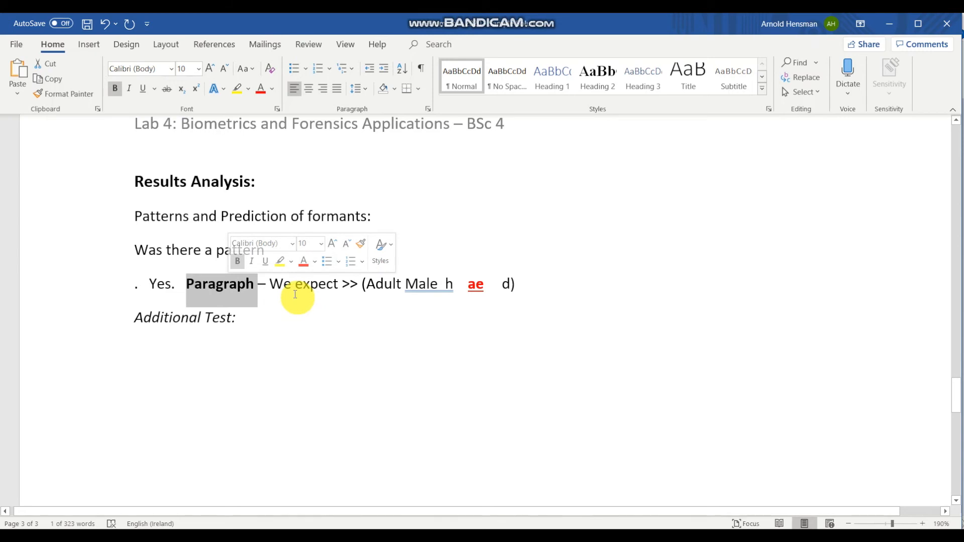
left_click(265, 294)
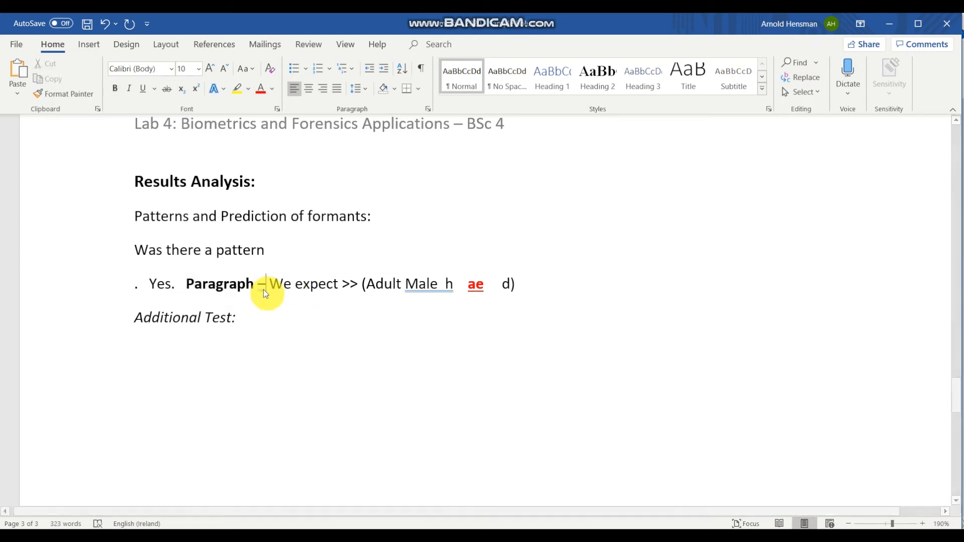
Add the expected formant ranges 150-200 Hz and 650-750 Hz on a line several rows below the "We expect" sentence
left_click(550, 279)
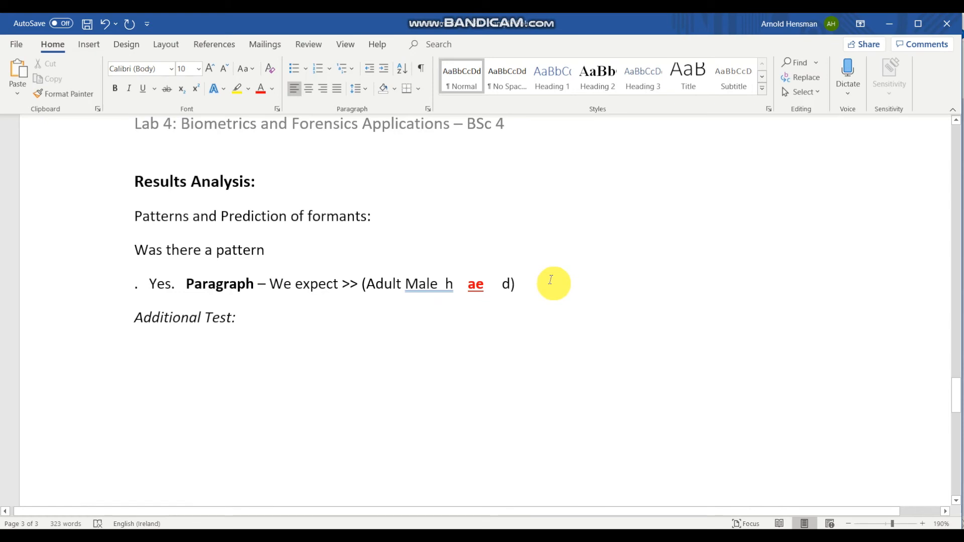
key("Return")
key("Return")
key("Return")
key("Return")
type("15-200 Hz")
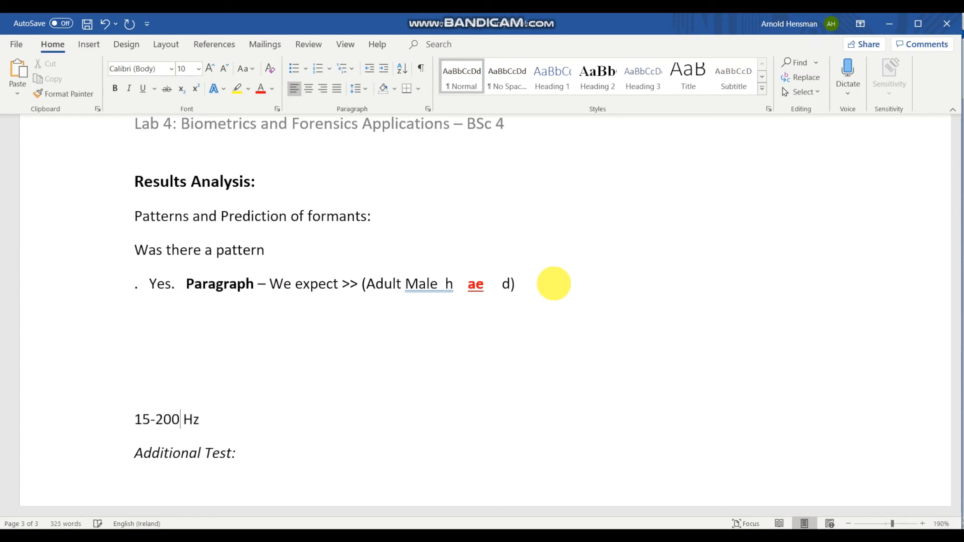
type("0")
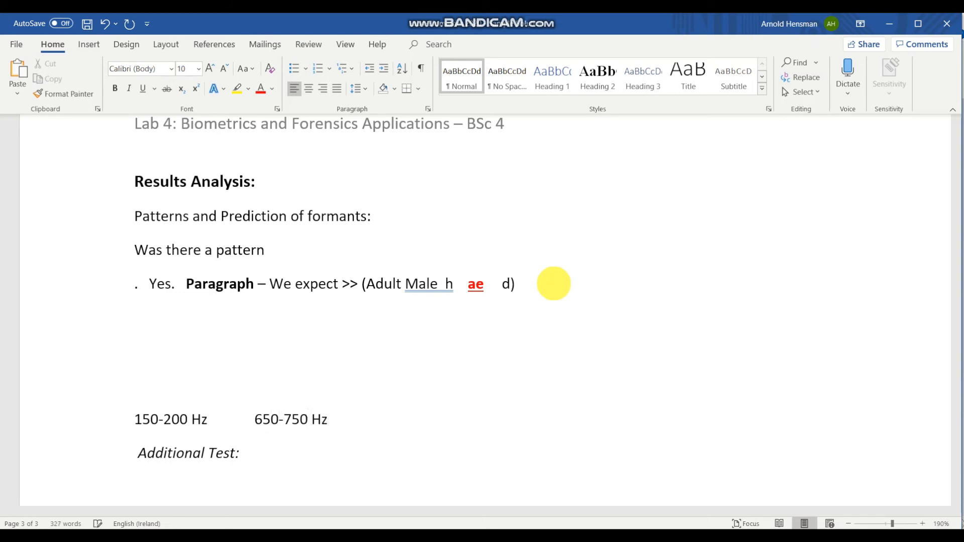
Format the "Additional Test:" heading in bold red text
left_click_drag(131, 455, 267, 456)
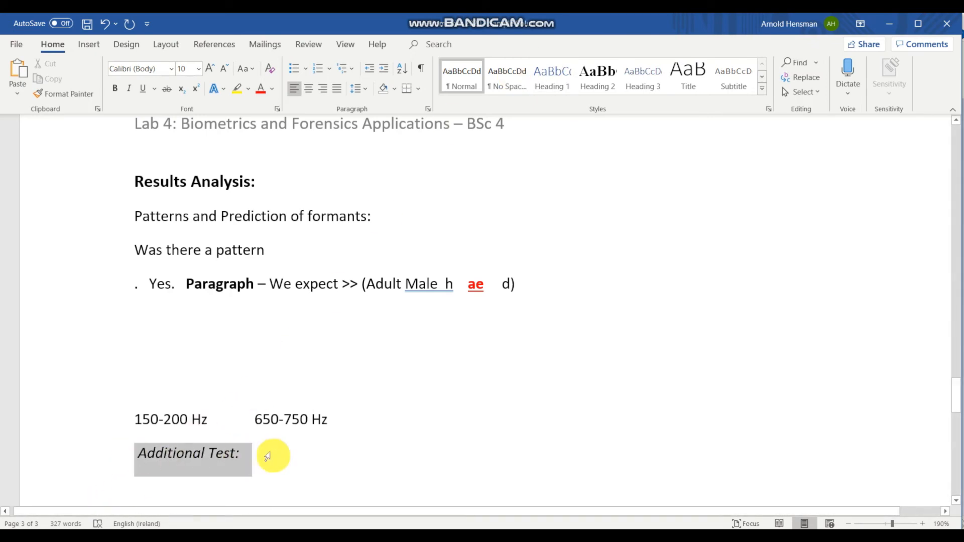
left_click(115, 90)
left_click(261, 88)
scroll(321, 311, "down", 4)
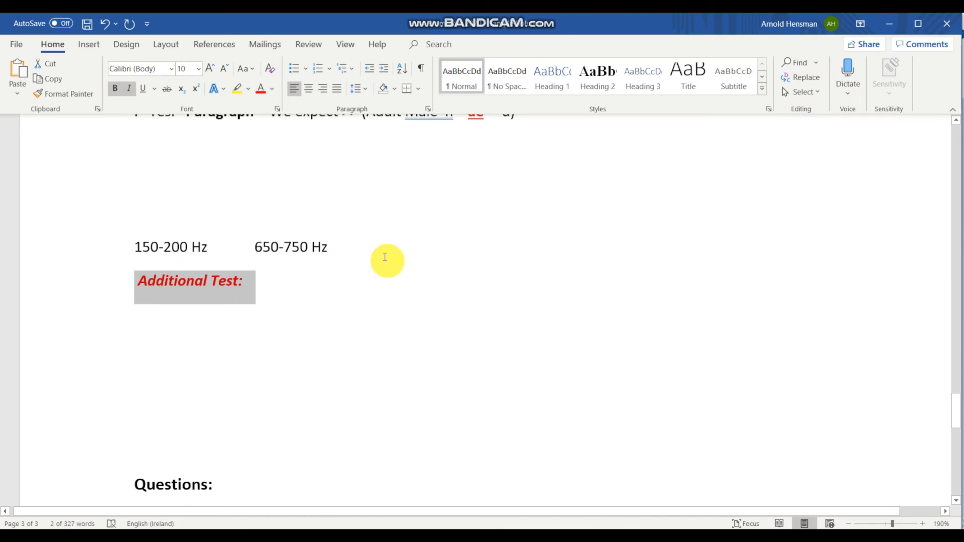
Look back over the subjects' formants and frequency plots in the results table, and return to the Additional Test heading
scroll(385, 257, "up", 15)
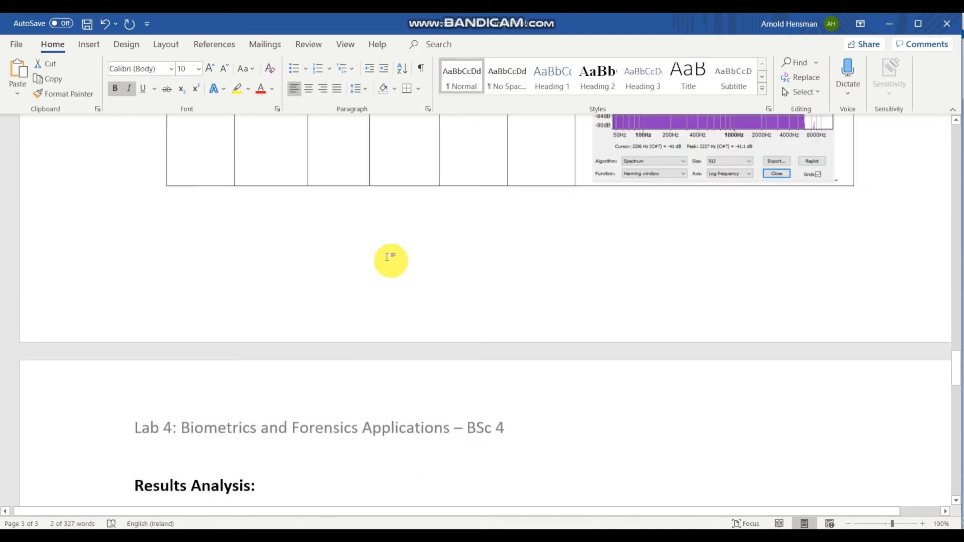
scroll(387, 257, "up", 15)
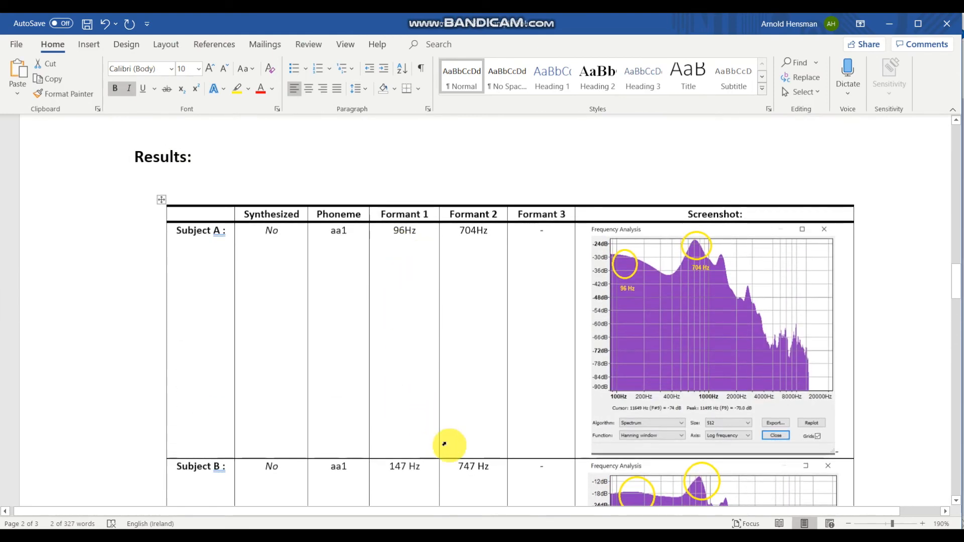
scroll(447, 441, "down", 10)
scroll(446, 445, "down", 5)
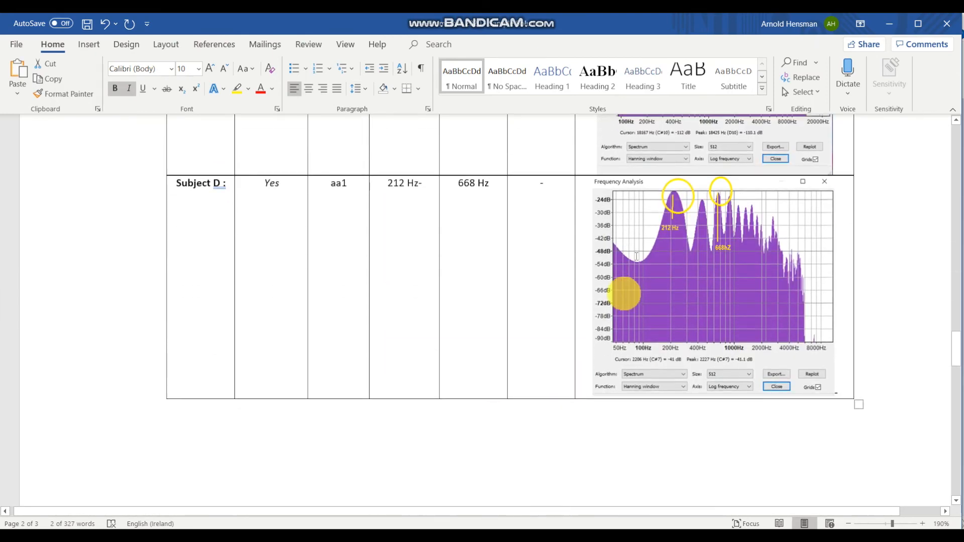
scroll(725, 300, "up", 7)
scroll(726, 300, "down", 8)
scroll(347, 361, "down", 10)
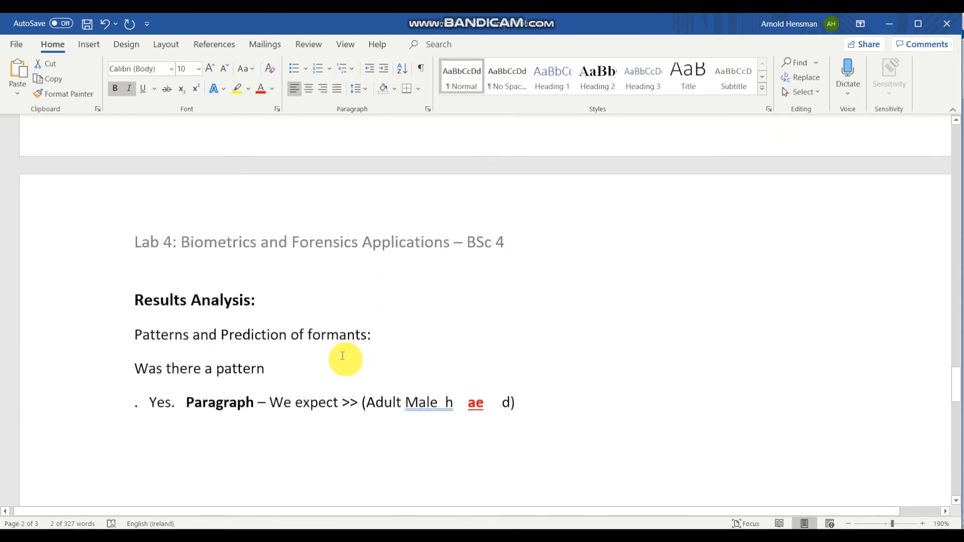
scroll(341, 360, "down", 3)
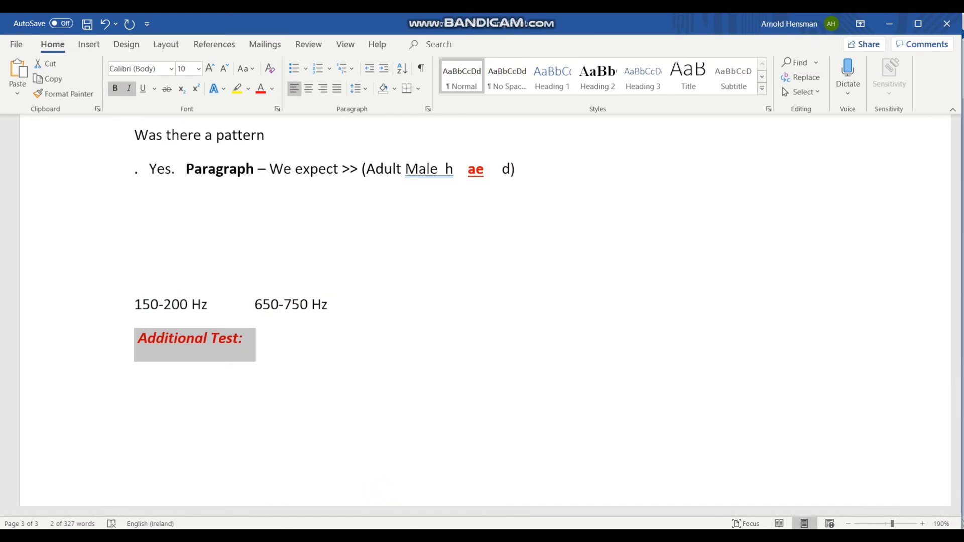
Switch to the Audacity window holding an earlier recording and create a new empty project
left_click(467, 537)
left_click(467, 537)
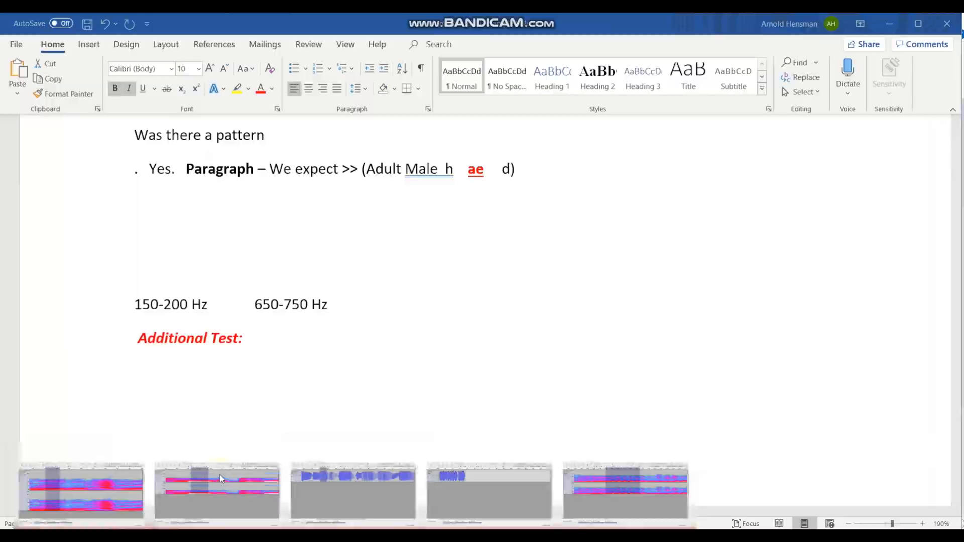
left_click(221, 477)
left_click(419, 118)
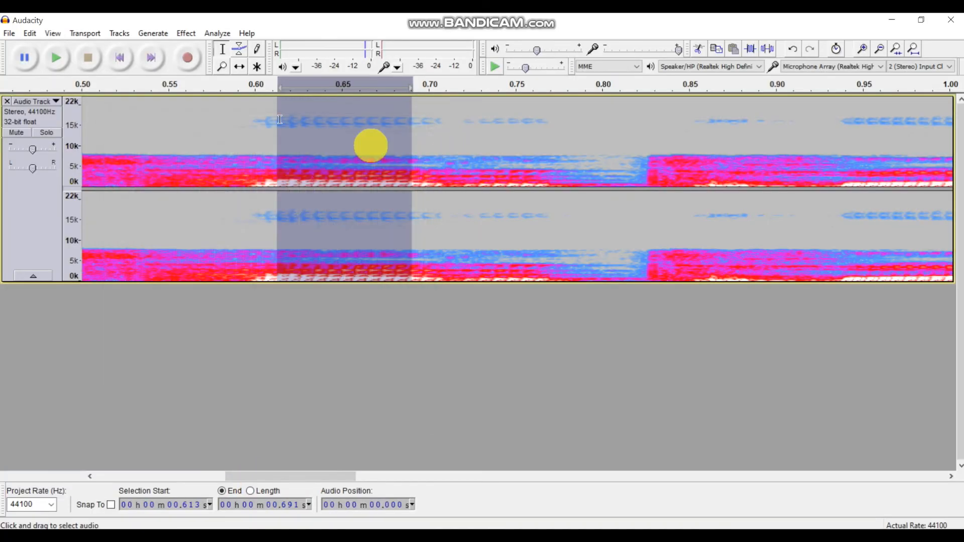
left_click(9, 33)
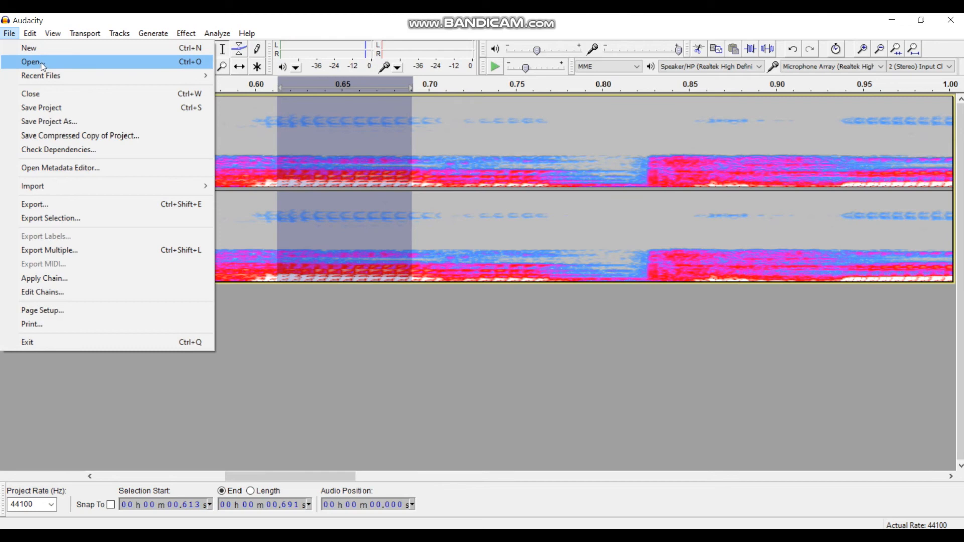
left_click(38, 49)
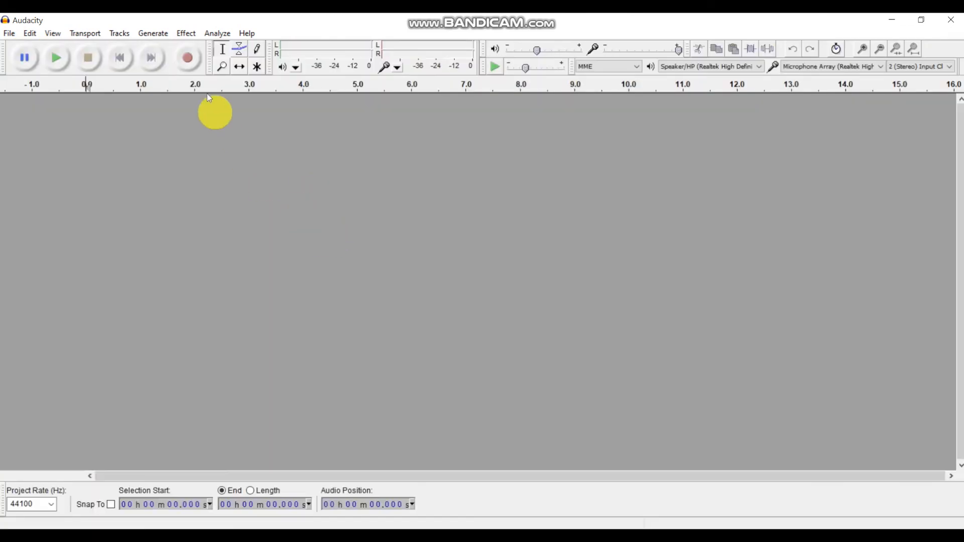
Record a voice clip of about 3.4 seconds and play it back
left_click(197, 59)
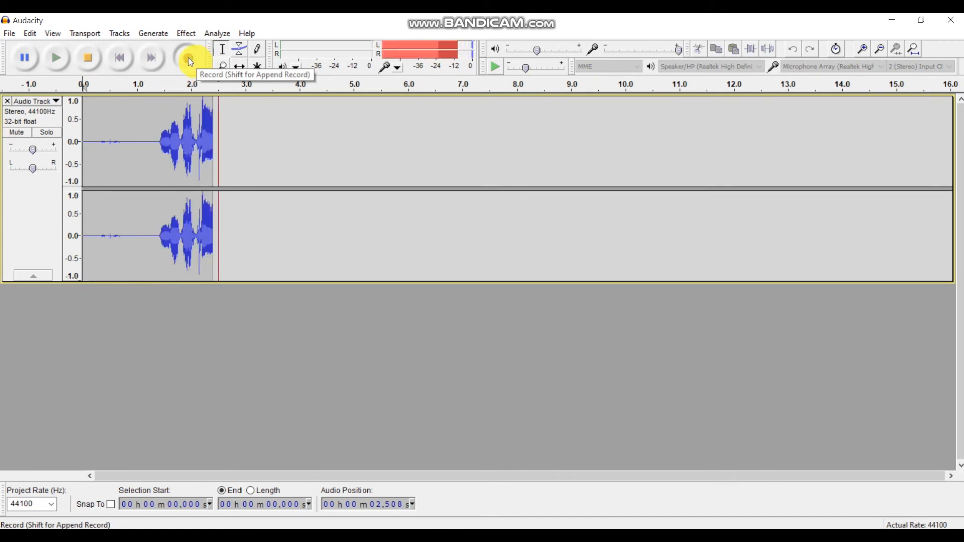
left_click(88, 59)
left_click(64, 70)
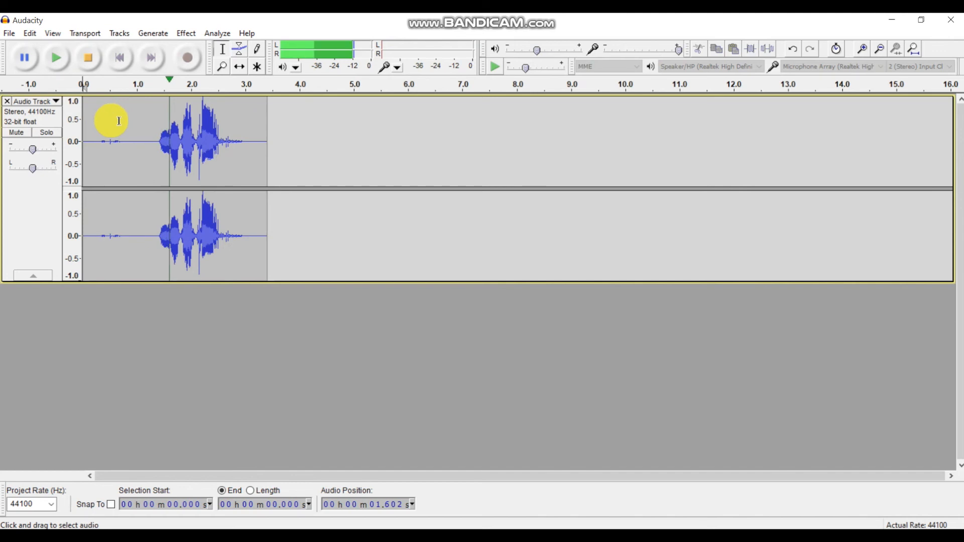
Zoom in on the last spoken word, select its vowel from about 2.214 to 2.421 s, and play it
scroll(229, 177, "up", 5)
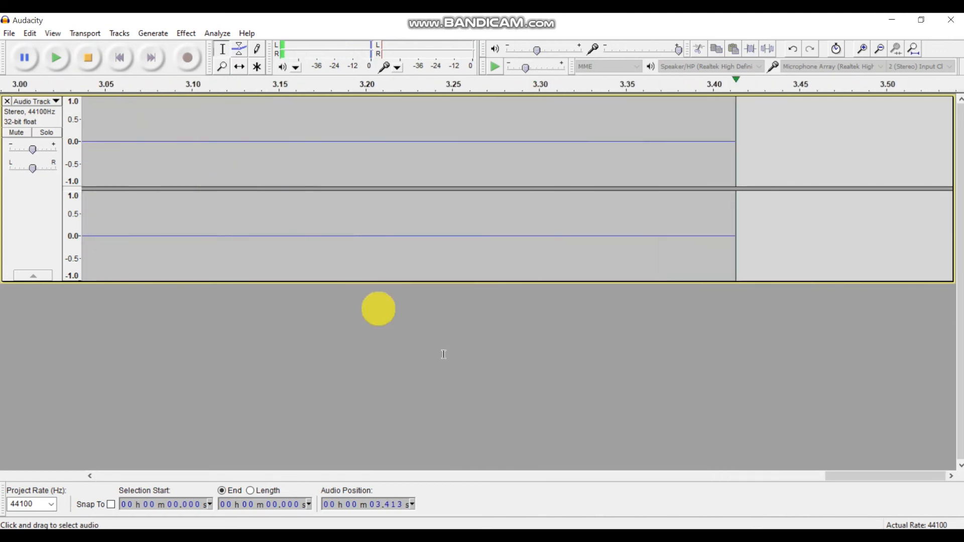
left_click_drag(872, 468, 646, 516)
left_click_drag(280, 156, 639, 175)
left_click(55, 58)
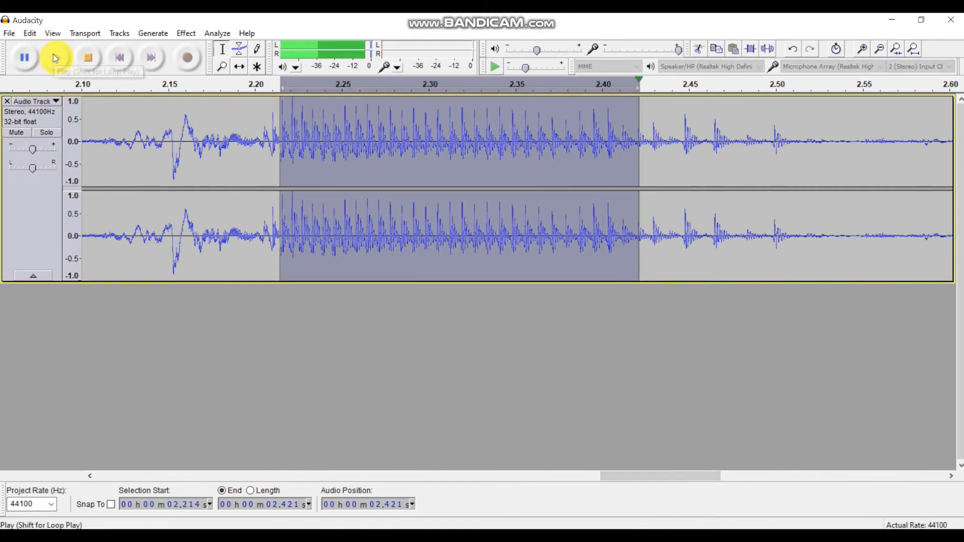
Display the track as Waveform (dB), narrow the vowel selection to about 2.235–2.401 s, and play it
left_click(55, 102)
left_click(40, 179)
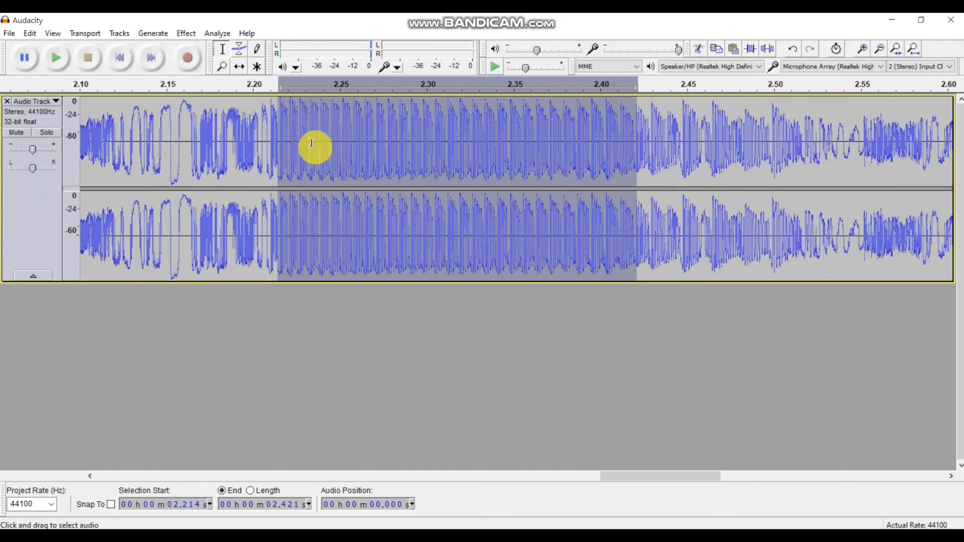
left_click(311, 143)
left_click_drag(289, 151, 590, 154)
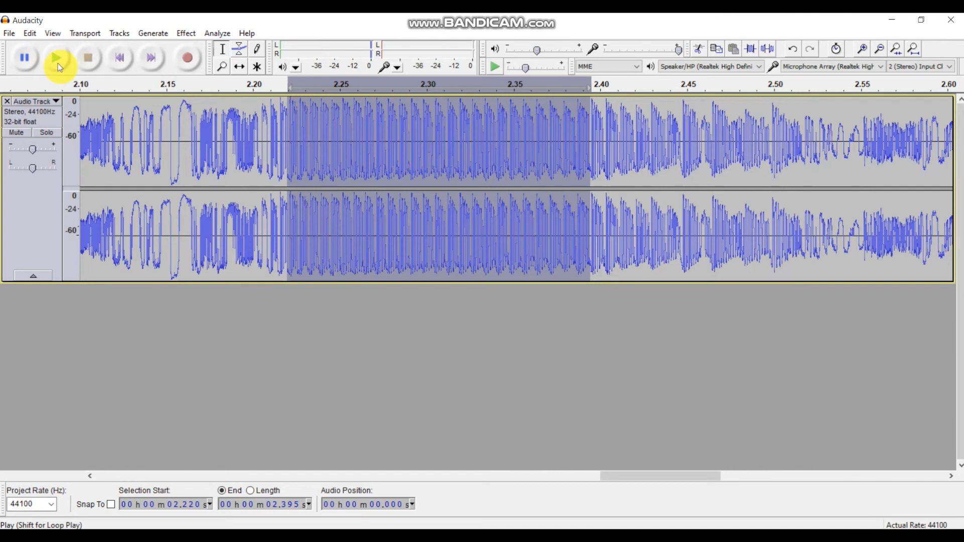
left_click(302, 137)
left_click_drag(315, 138, 571, 166)
left_click_drag(575, 167, 600, 165)
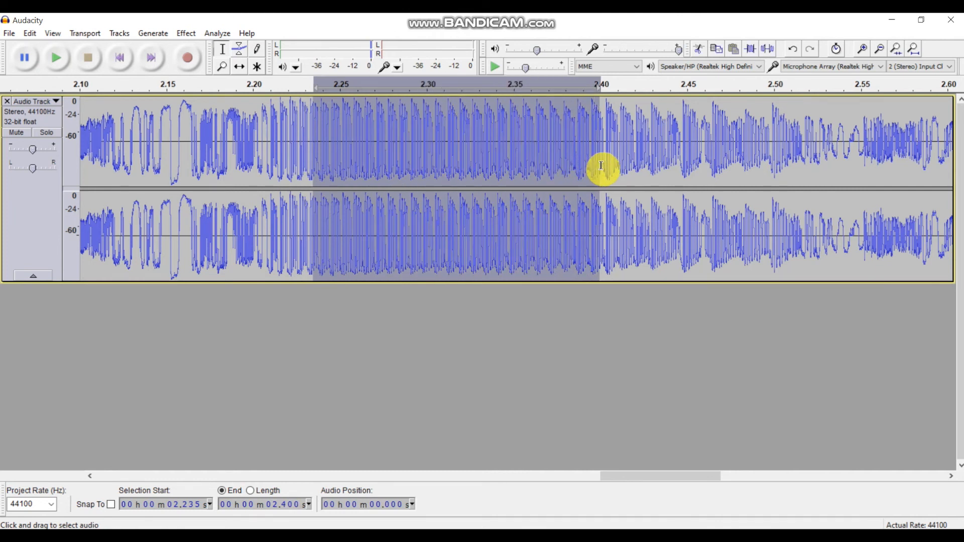
left_click(62, 59)
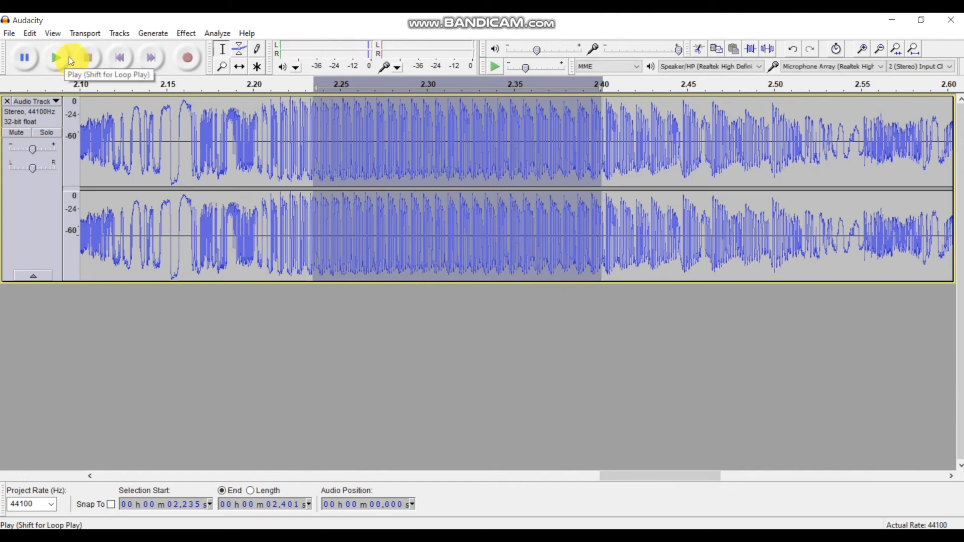
Display the track as a spectrogram and select the vowel from about 2.221 to 2.398 s
left_click(53, 102)
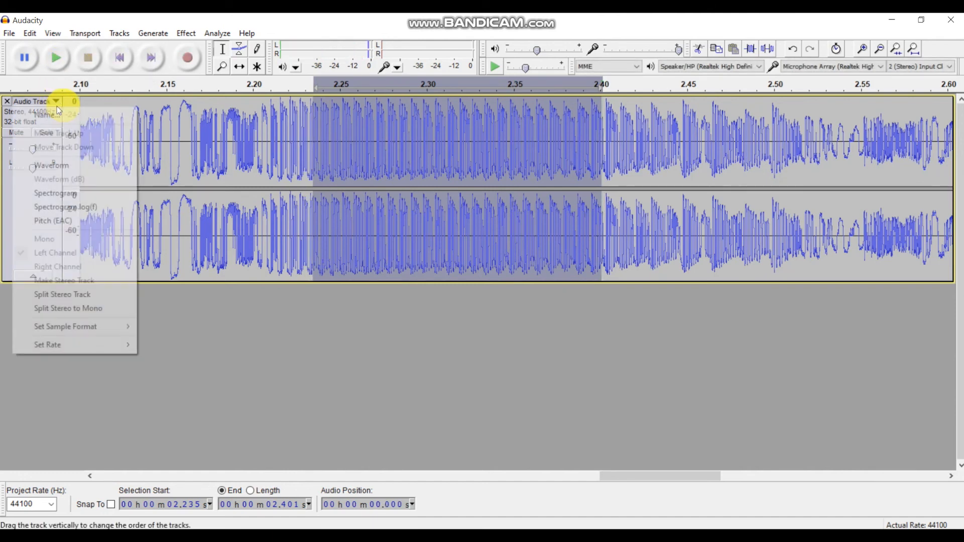
left_click(66, 194)
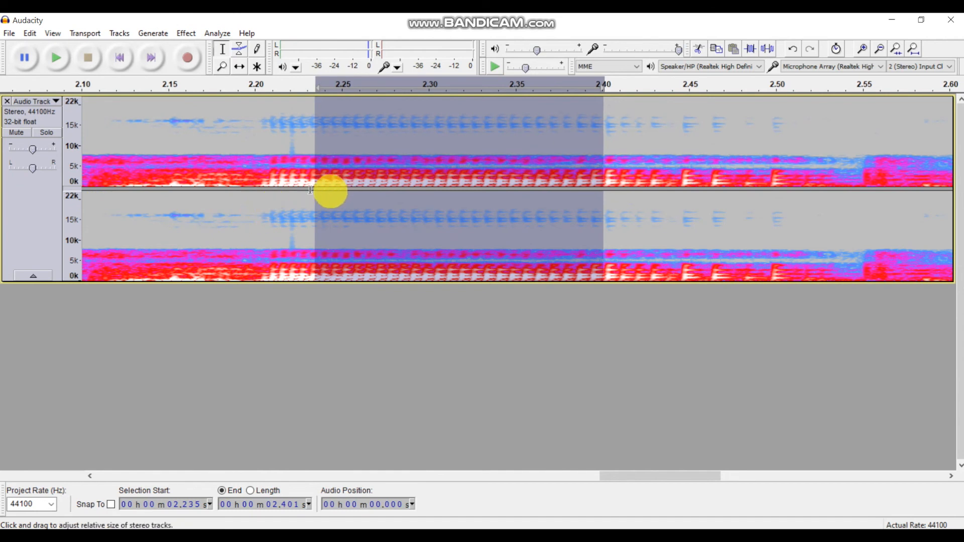
left_click_drag(291, 182, 598, 205)
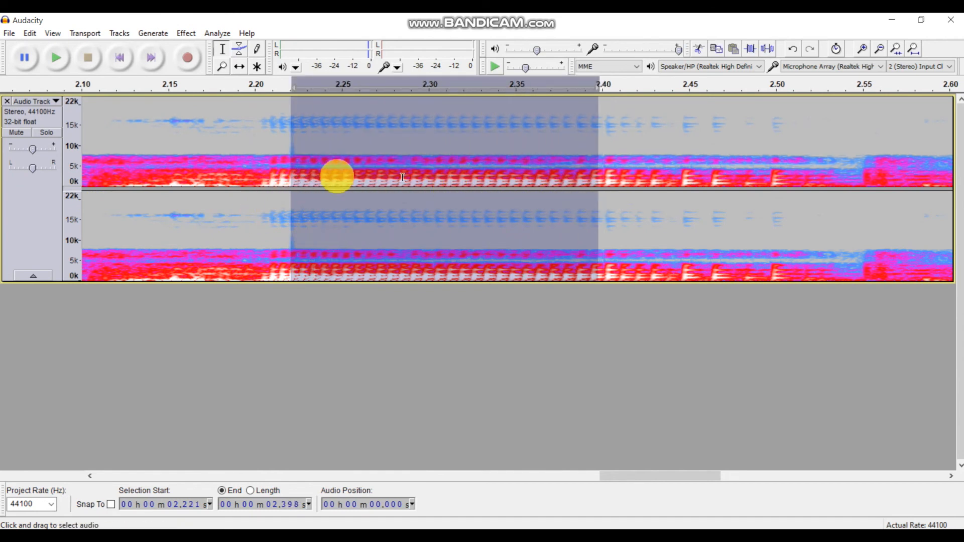
Plot the spectrum of the selected vowel with a log frequency axis
left_click(247, 34)
mouse_move(209, 31)
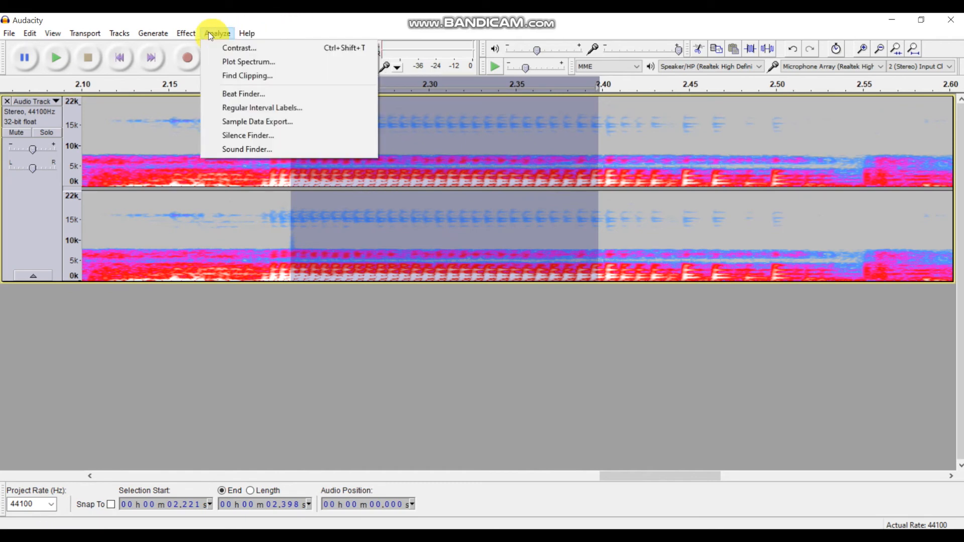
left_click(233, 58)
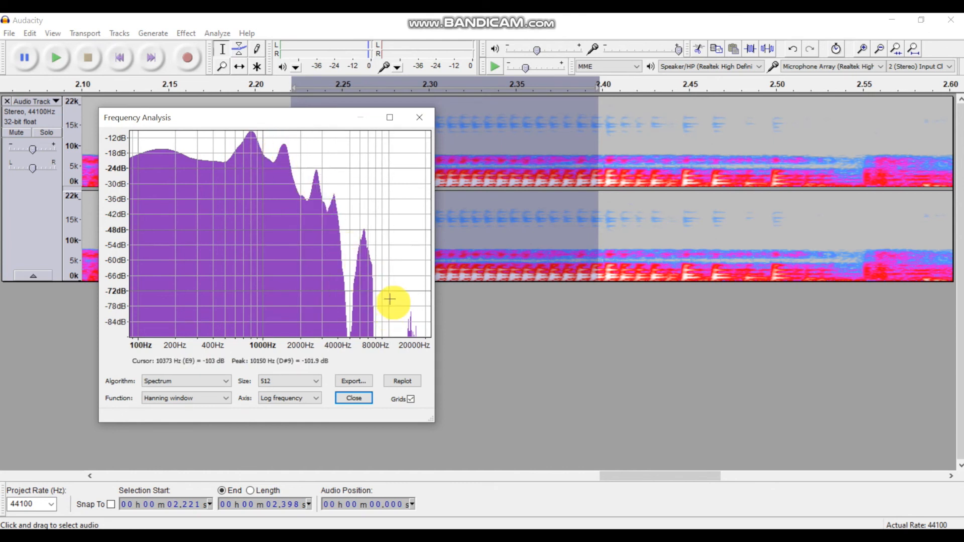
left_click(296, 399)
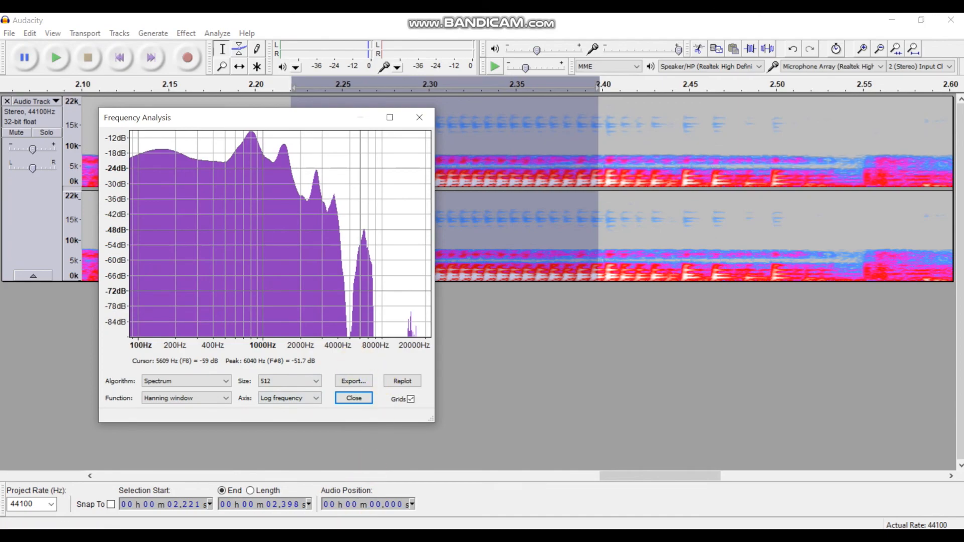
Switch back to the Word report at the Additional Test heading
mouse_move(322, 531)
left_click(370, 460)
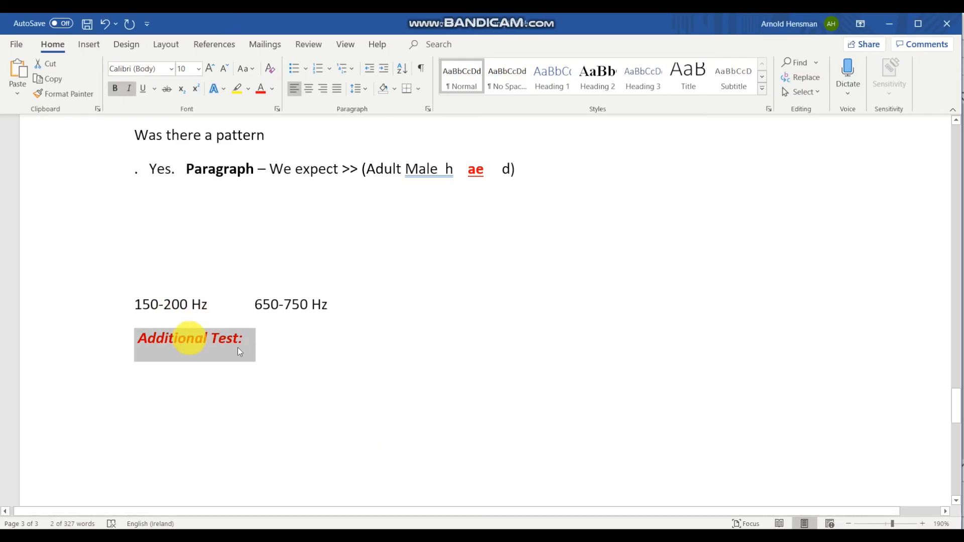
scroll(237, 341, "down", 3, "ctrl")
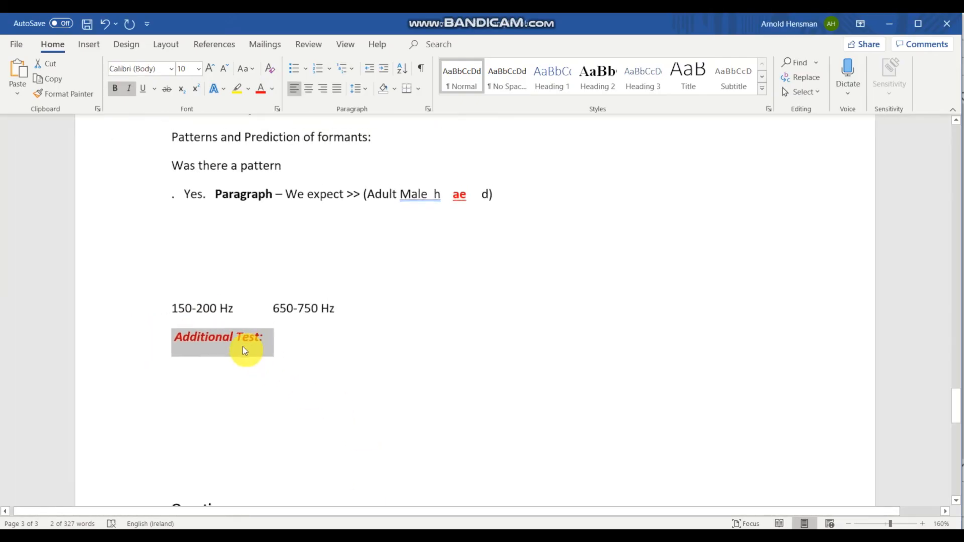
Review the results table's formant values and spectrum screenshots for Subjects A to D, glancing at the annotated Subject D plot in Paint
scroll(243, 347, "down", 3, "ctrl")
scroll(516, 336, "up", 10)
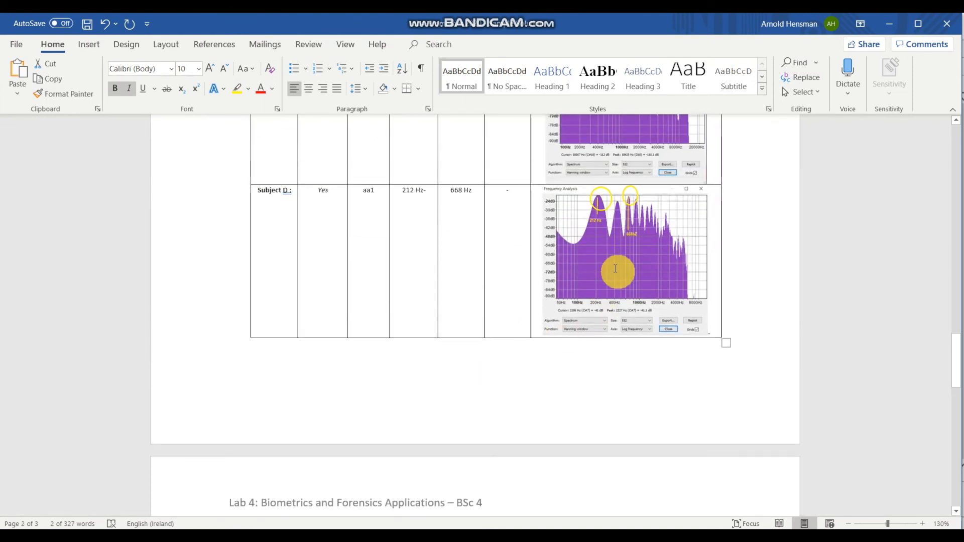
scroll(615, 268, "up", 10)
scroll(615, 272, "down", 3)
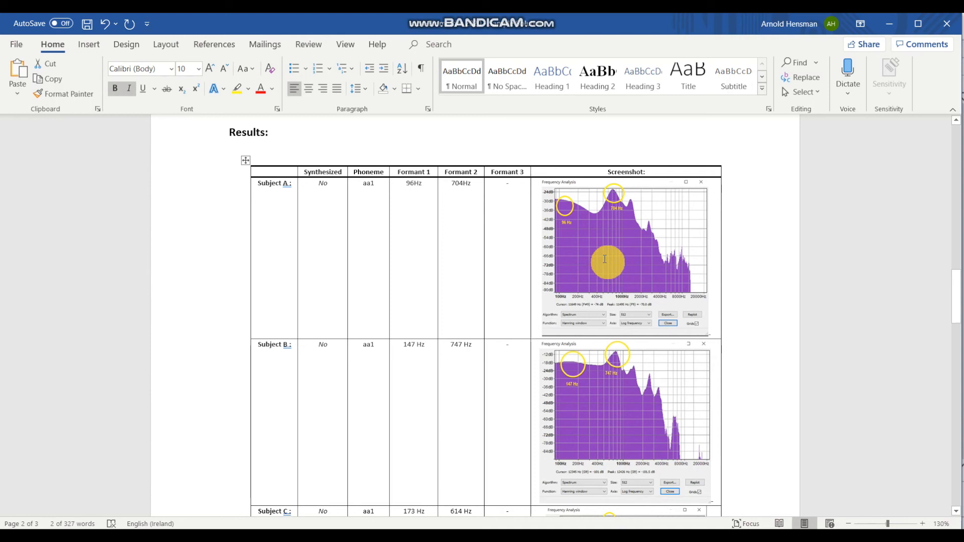
scroll(604, 259, "up", 7)
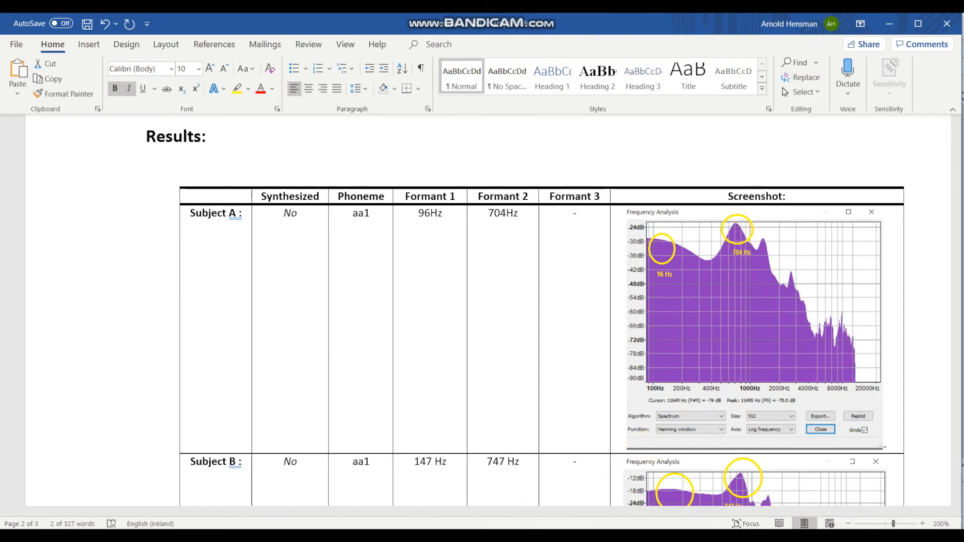
left_click(402, 536)
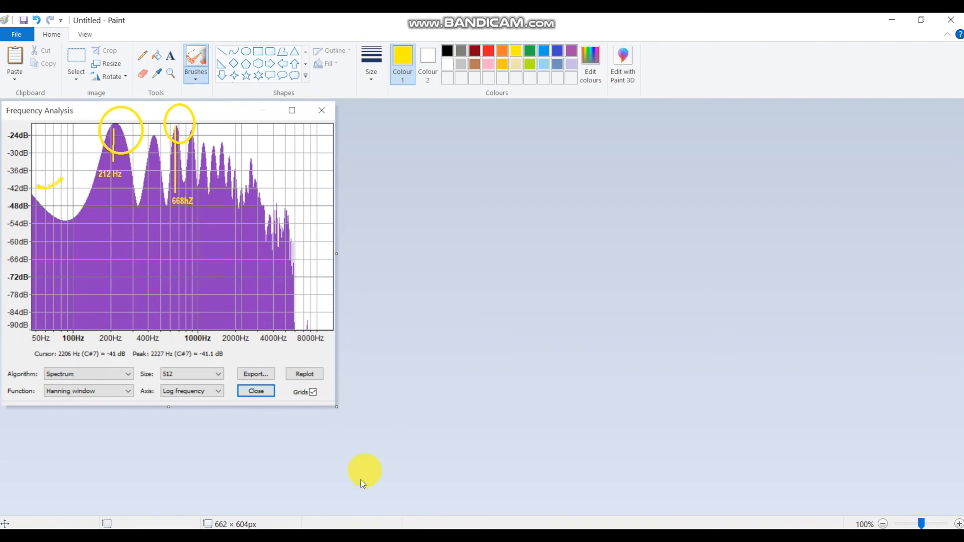
left_click(334, 535)
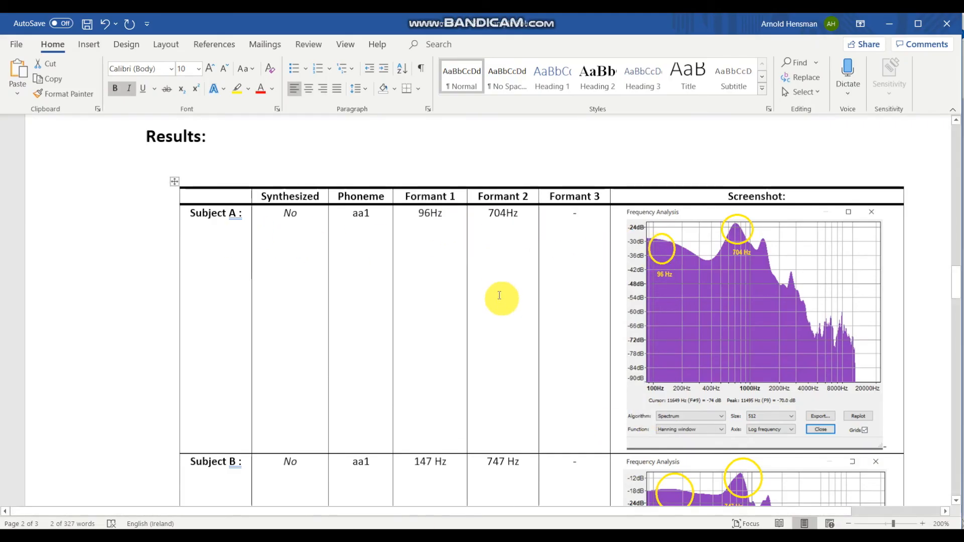
Review the pattern paragraph under Results Analysis and highlight the "ae" vowel in it
scroll(501, 299, "down", 5)
scroll(499, 304, "down", 20)
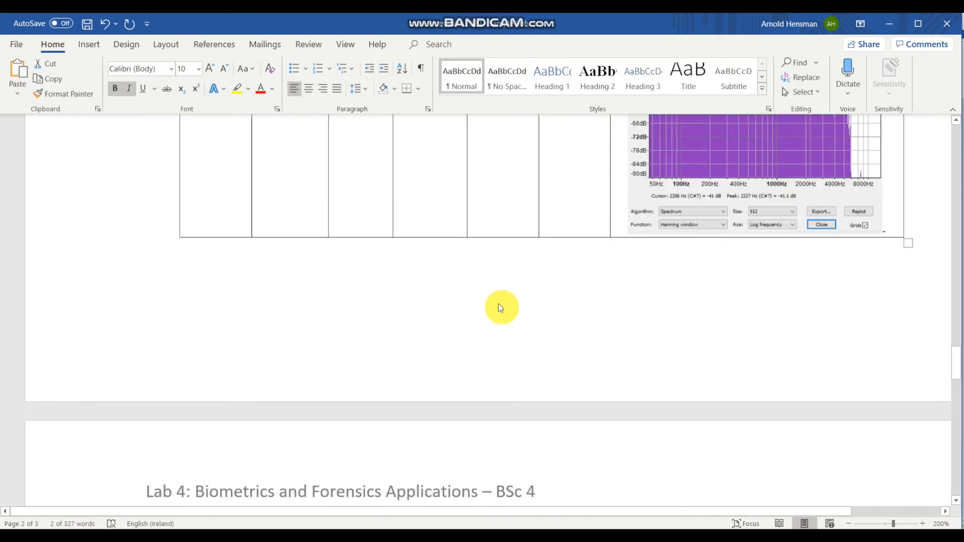
scroll(499, 306, "down", 5)
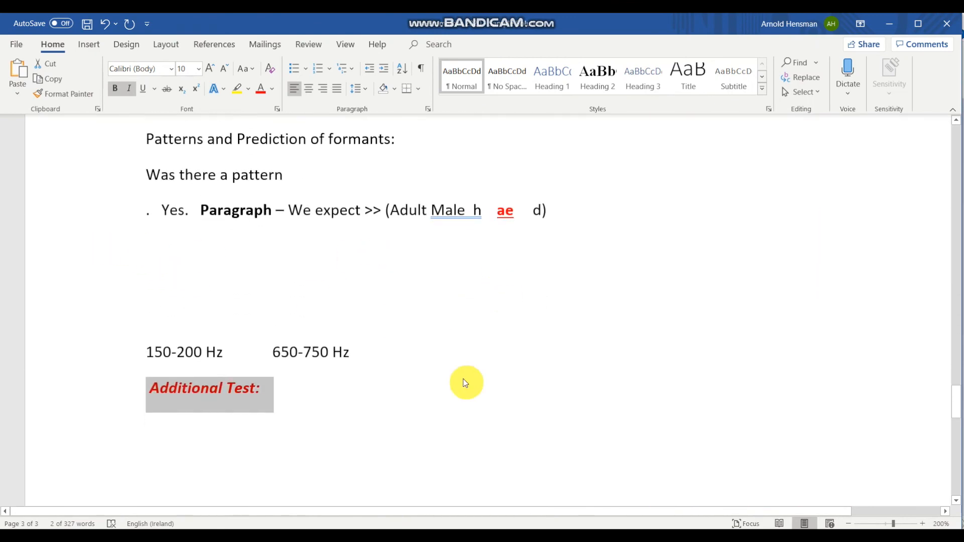
scroll(465, 382, "down", 8)
scroll(465, 380, "up", 10)
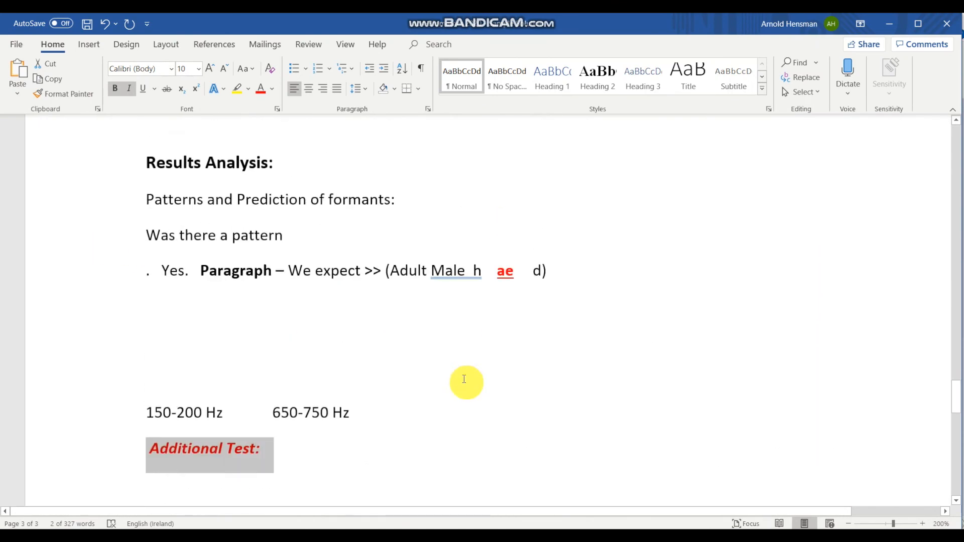
left_click_drag(148, 235, 570, 316)
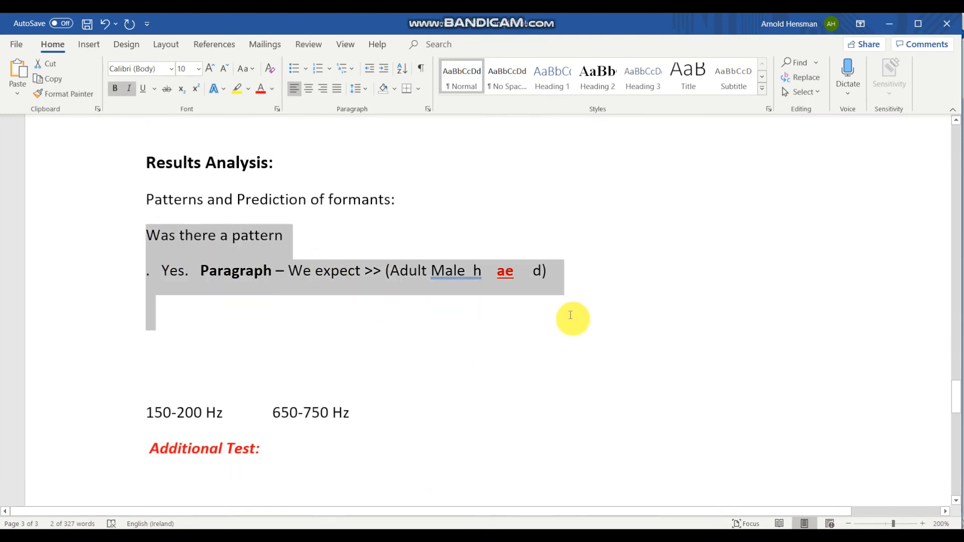
left_click(570, 315)
double_click(507, 271)
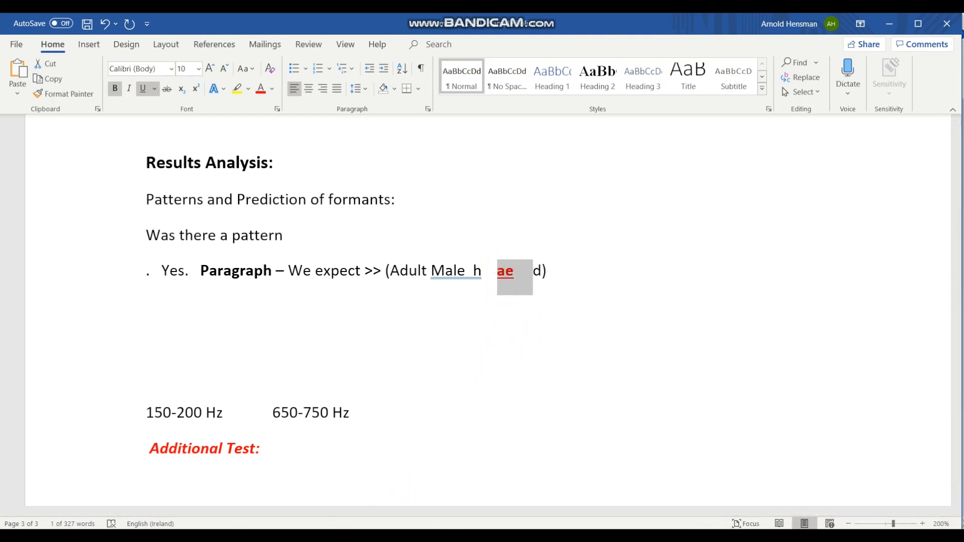
key("alt+Tab")
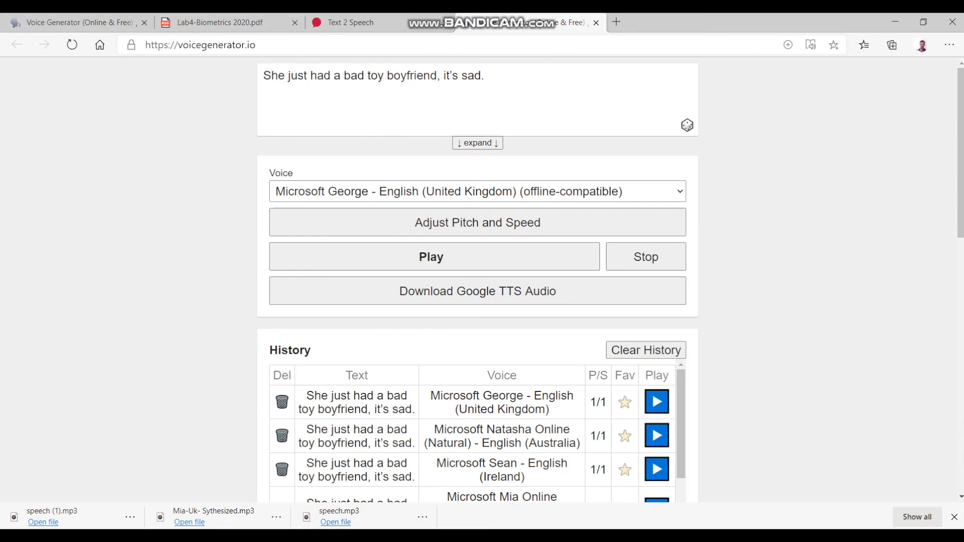
left_click(449, 536)
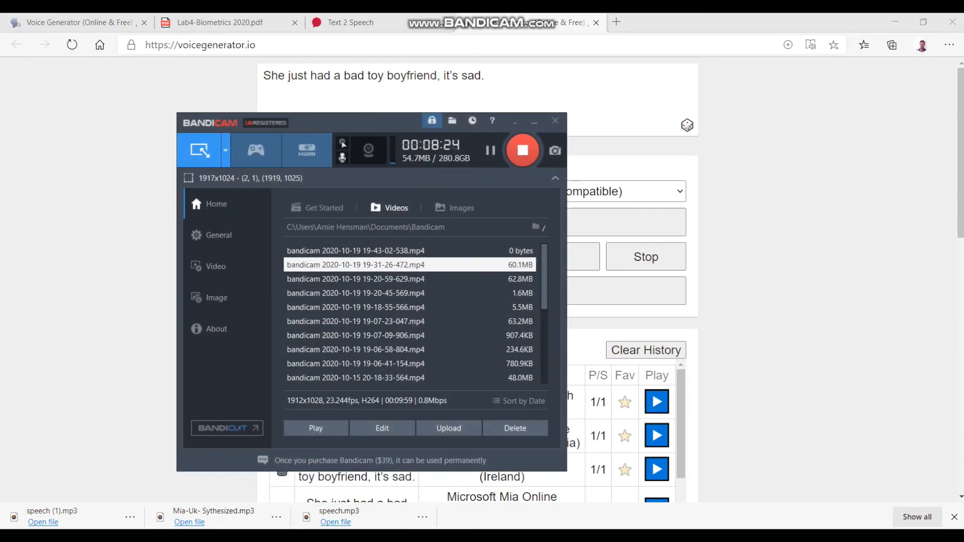
left_click(449, 536)
Switch back to the Word report and examine questions 1 and 2 on the similarity of a phoneme's formants between speakers
left_click(329, 536)
scroll(341, 396, "down", 8)
scroll(342, 393, "up", 3)
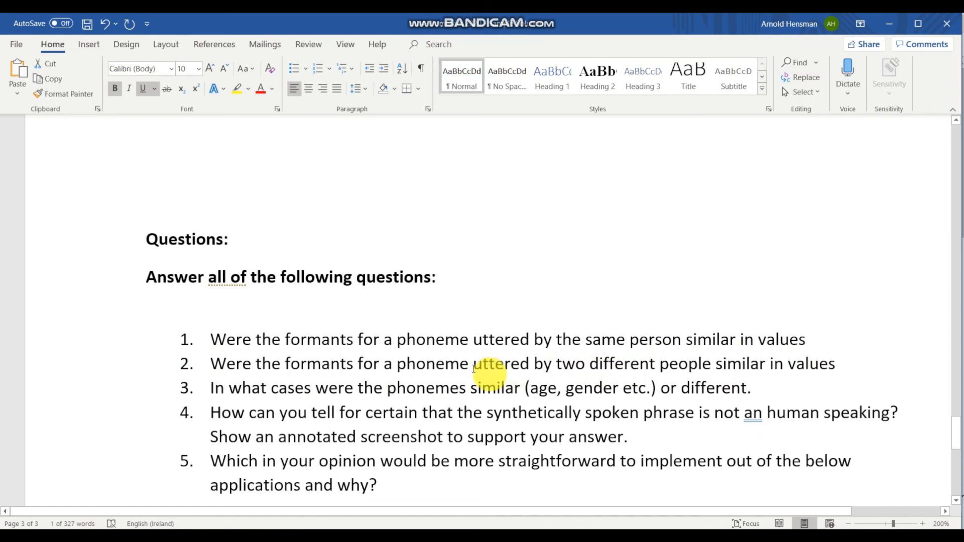
left_click_drag(358, 363, 717, 370)
left_click(823, 344)
left_click(401, 357)
Examine question 3 on similar or different phonemes, and highlight question 4 on recognising synthetic speech
left_click_drag(271, 387, 655, 395)
left_click_drag(501, 383, 572, 387)
left_click(575, 388)
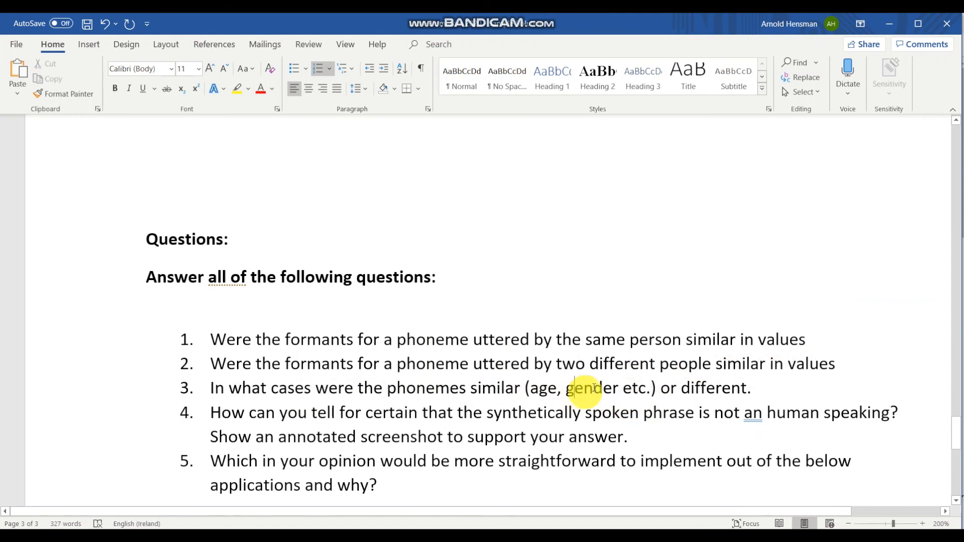
double_click(713, 388)
left_click_drag(516, 388, 591, 393)
left_click(591, 390)
left_click_drag(235, 384, 333, 387)
left_click(322, 363)
scroll(314, 302, "down", 3)
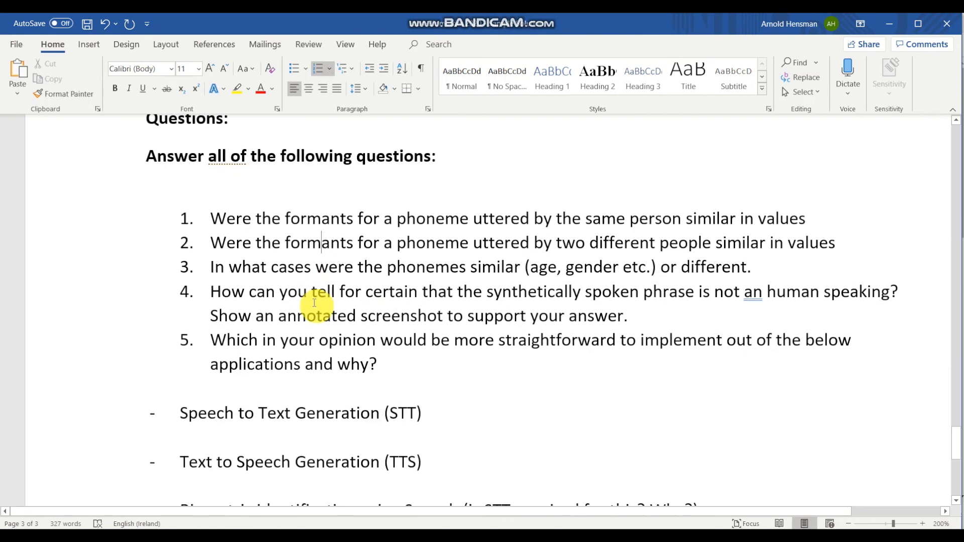
mouse_move(210, 291)
left_mouse_down()
mouse_move(606, 294)
mouse_move(769, 311)
mouse_move(828, 295)
mouse_move(893, 301)
mouse_move(895, 314)
left_mouse_up()
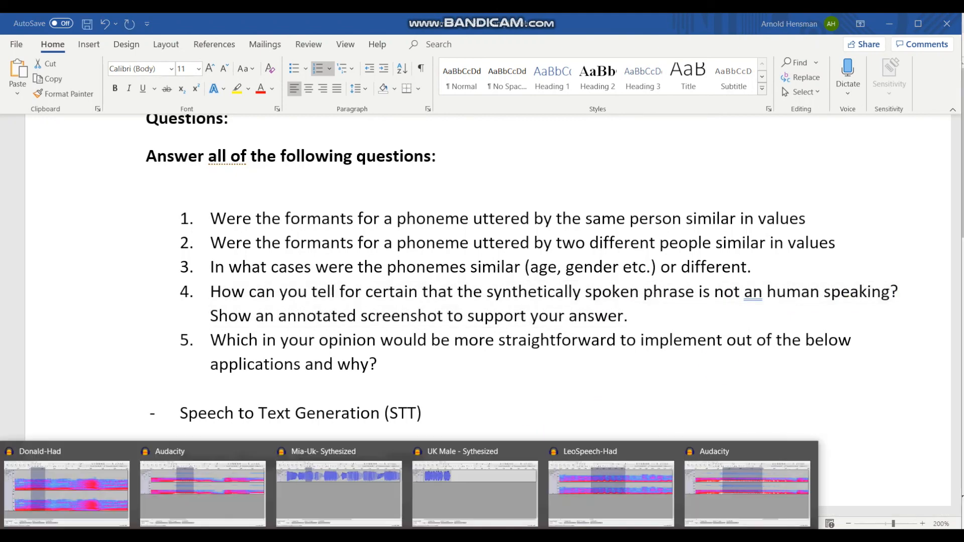
Switch to Audacity, compare the LeoSpeech-Had spectrum with the newly recorded voice's spectrum, and close the new recording's frequency analysis
left_click(636, 492)
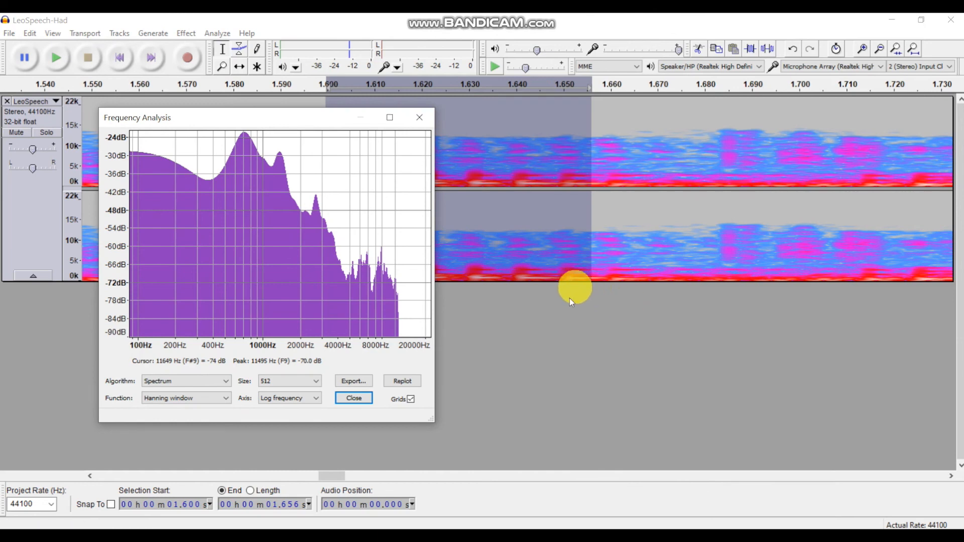
left_click(425, 536)
mouse_move(401, 536)
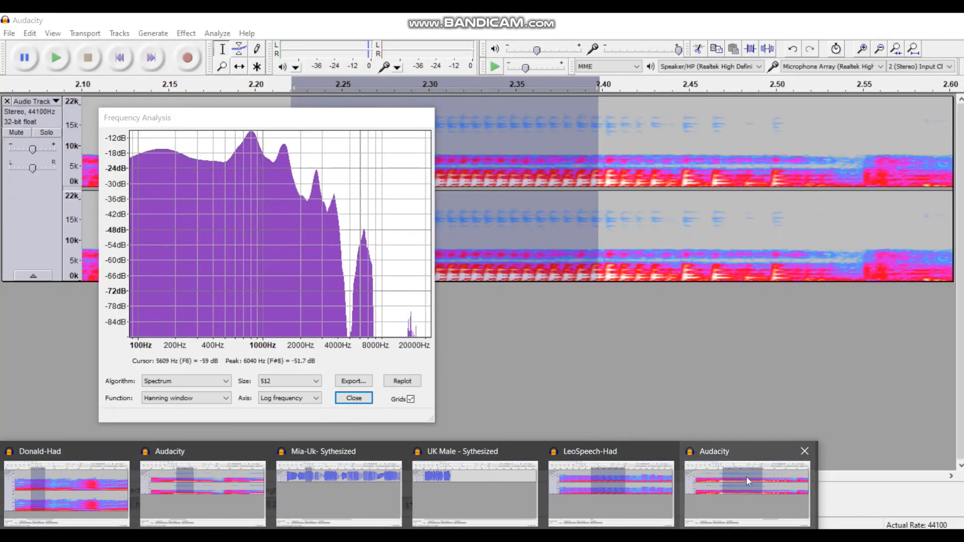
left_click(730, 477)
left_click(402, 153)
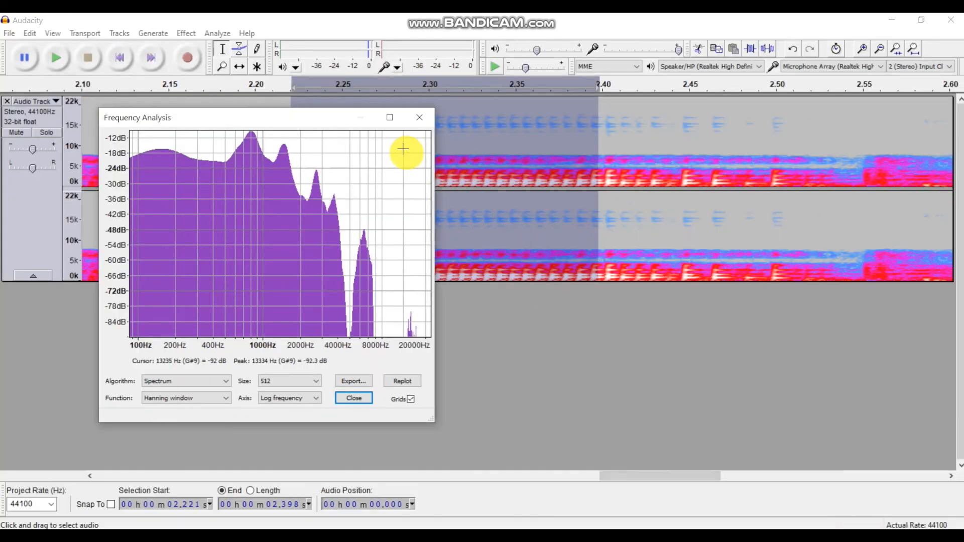
left_click(419, 117)
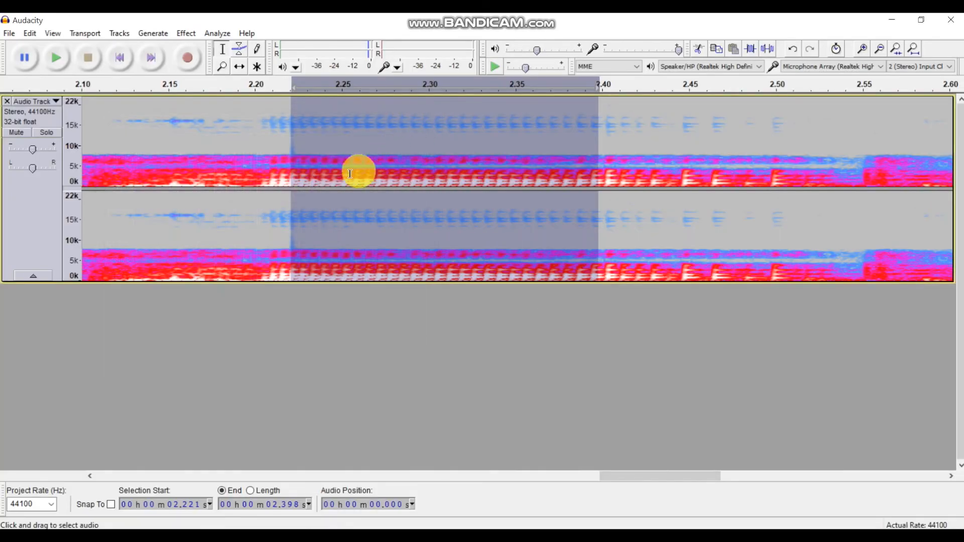
Place the cursor at about 1.579 s in the newly recorded track and play it from there
key("ctrl+1")
scroll(338, 196, "up", 4)
scroll(342, 200, "down", 12)
scroll(342, 199, "up", 3)
scroll(312, 198, "down", 2)
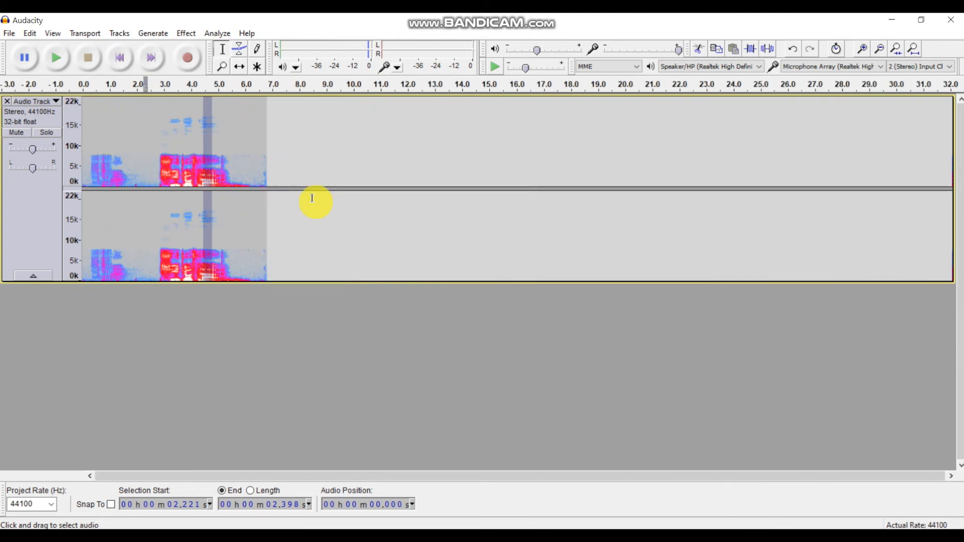
scroll(312, 199, "down", 1)
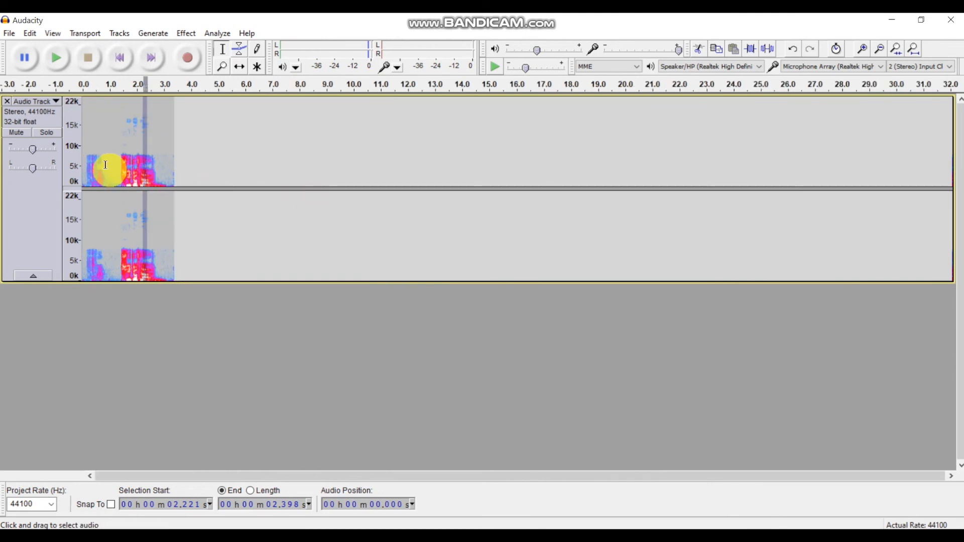
scroll(155, 181, "up", 1)
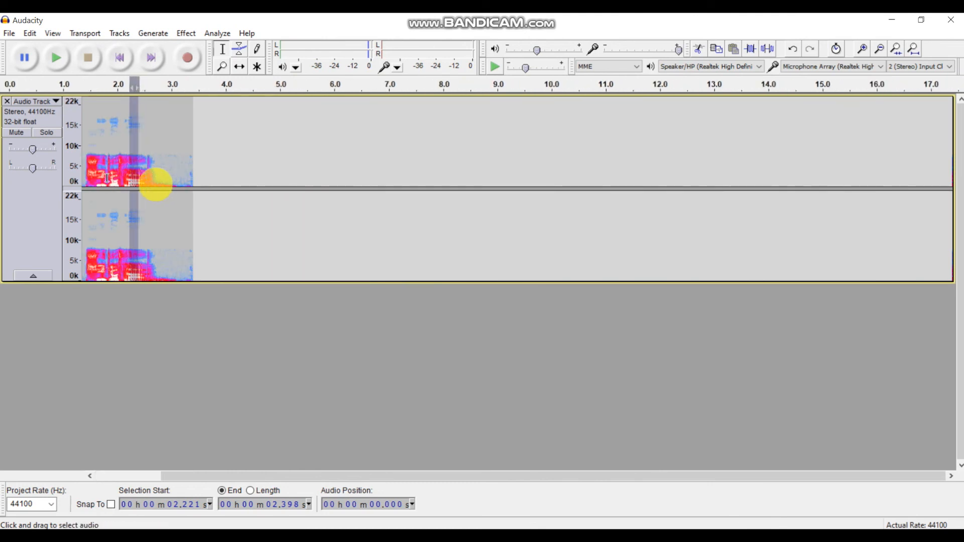
left_click(95, 143)
left_click(61, 60)
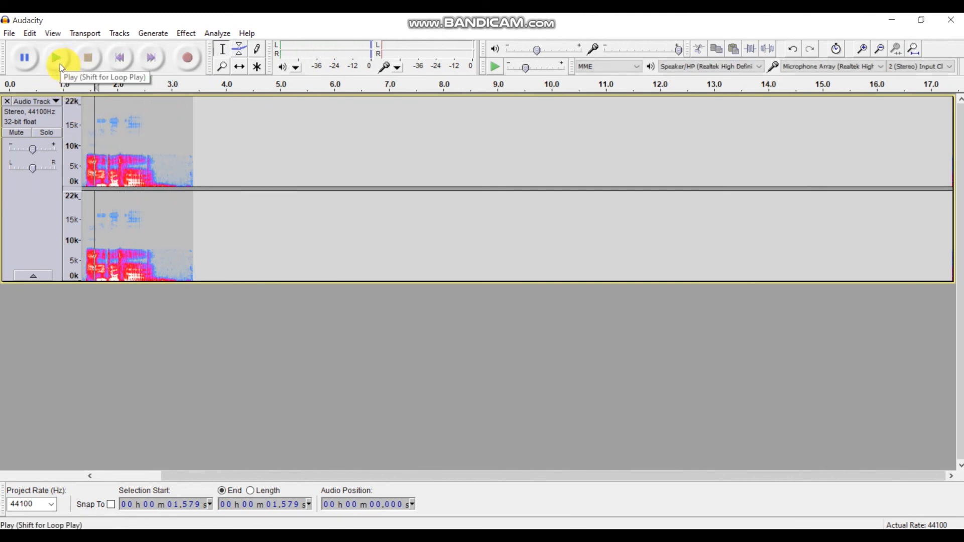
scroll(103, 133, "up", 3)
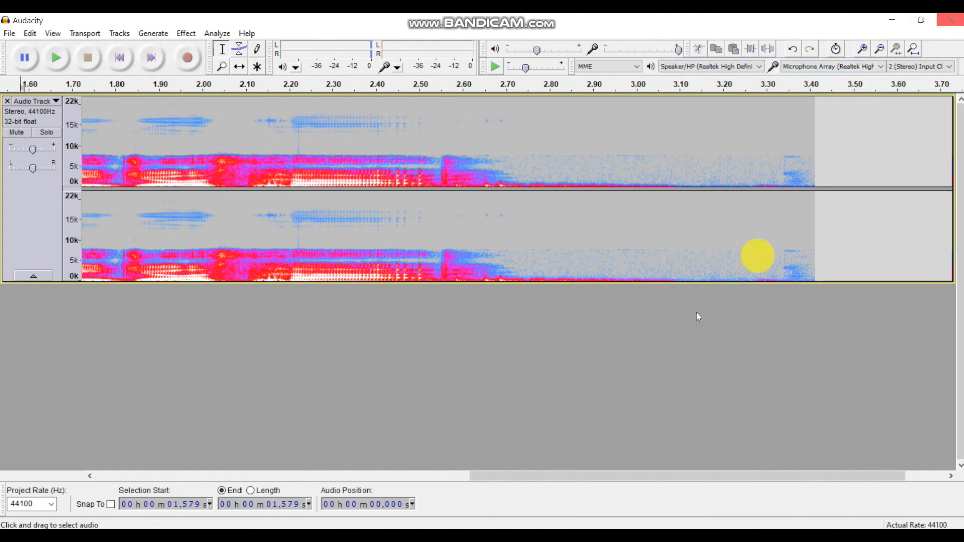
Switch back to the Word report and look over the Additional Test section and the list of questions
key("alt+Tab")
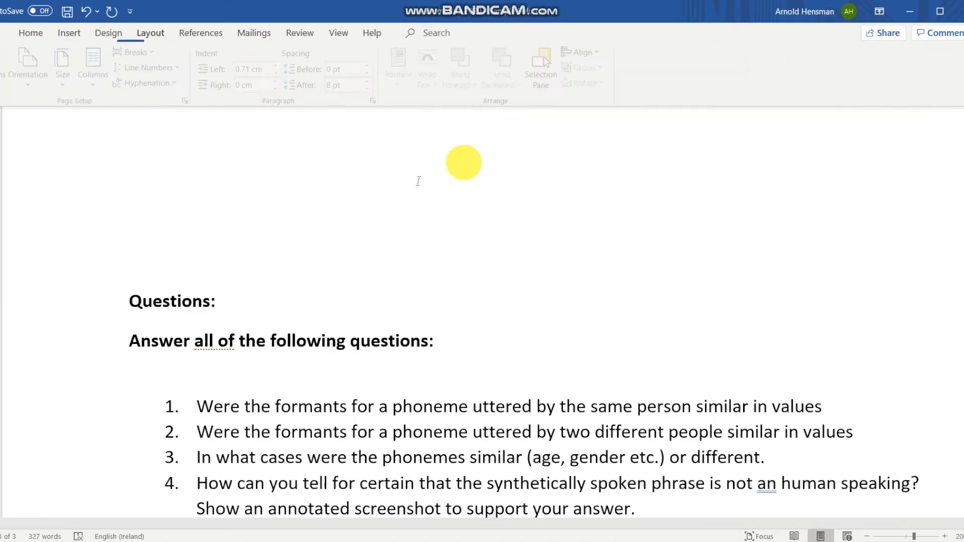
scroll(537, 193, "down", 3)
scroll(363, 206, "up", 3)
scroll(362, 206, "up", 5)
scroll(364, 205, "down", 4)
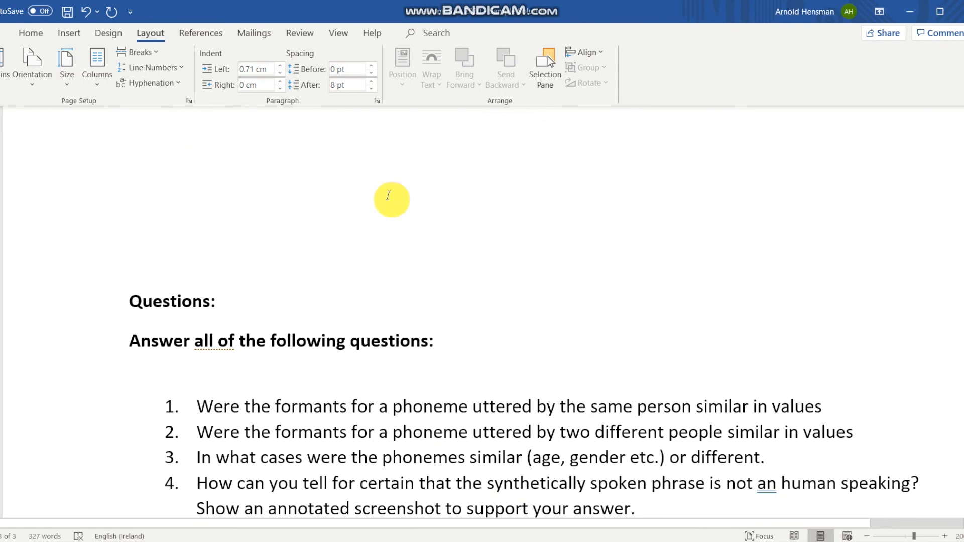
scroll(385, 198, "up", 3)
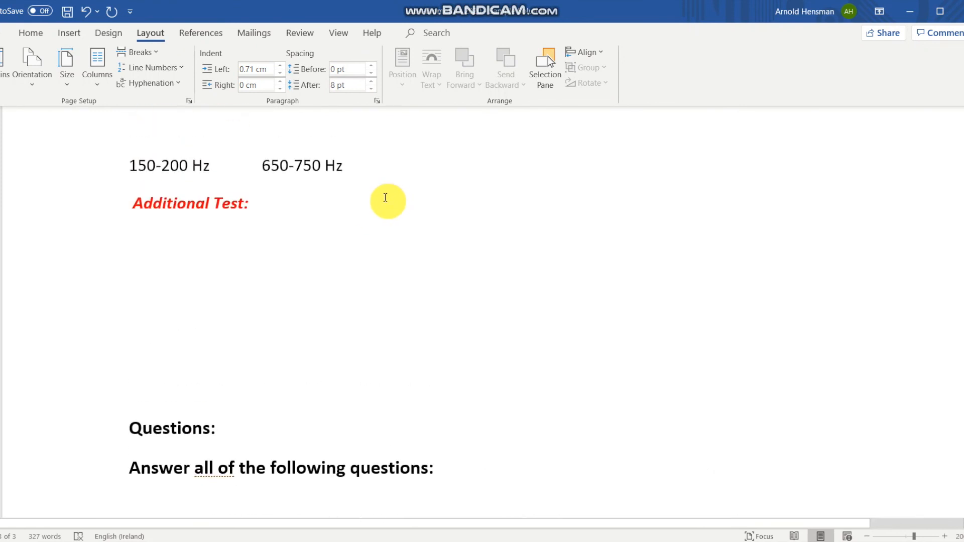
scroll(207, 263, "down", 4)
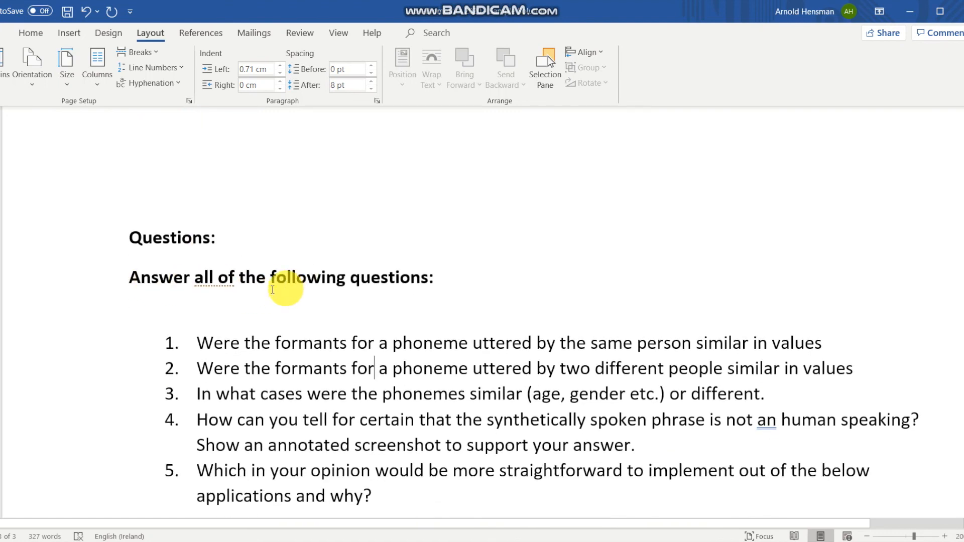
scroll(273, 281, "down", 2)
scroll(265, 294, "down", 1)
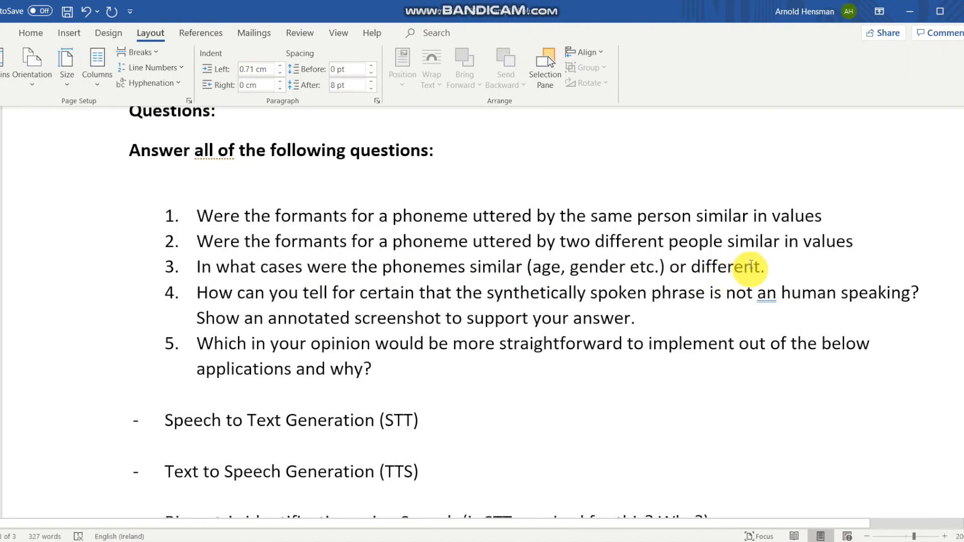
Highlight question 3 and its "similar (age, gender etc.)" wording to examine what its answer must cover
left_click_drag(760, 267, 198, 270)
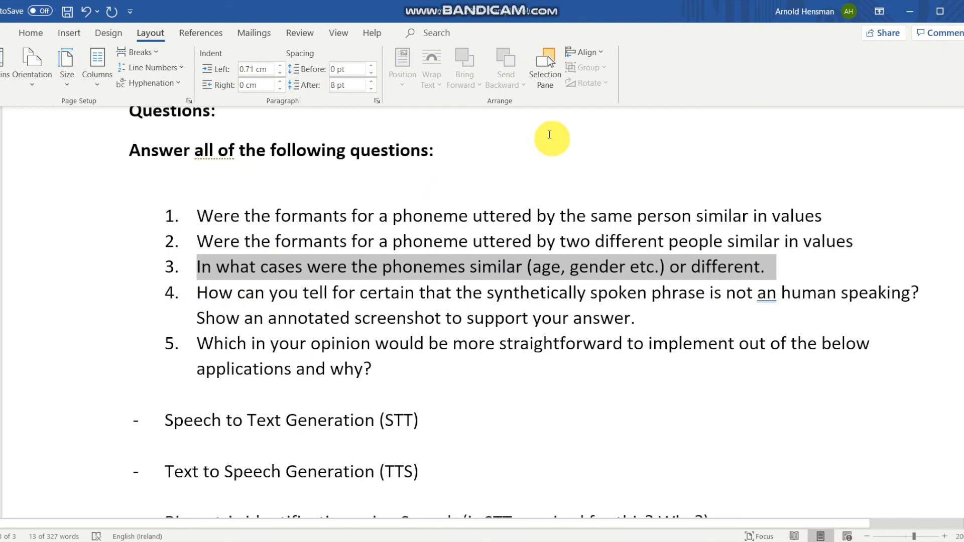
left_click(561, 183)
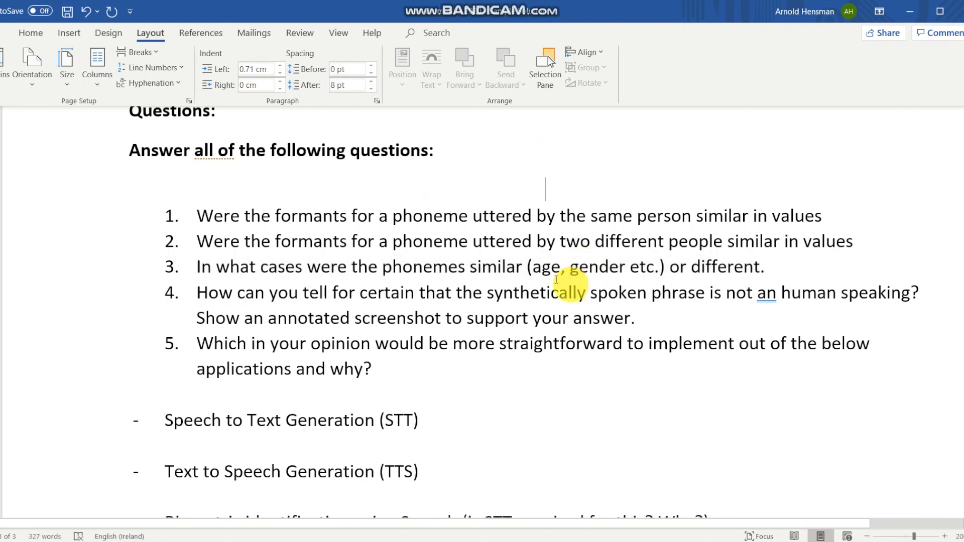
left_click_drag(484, 272, 636, 280)
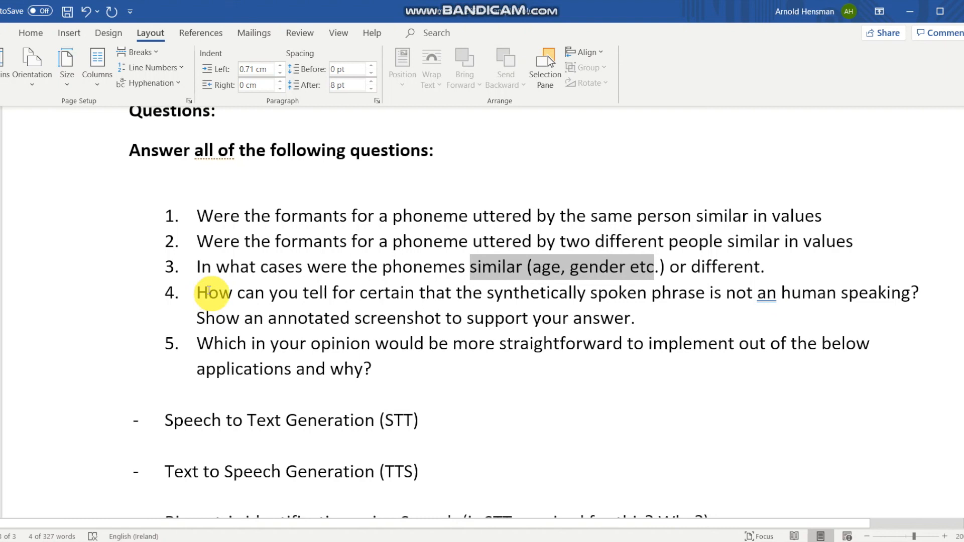
double_click(209, 291)
left_click_drag(241, 266, 771, 272)
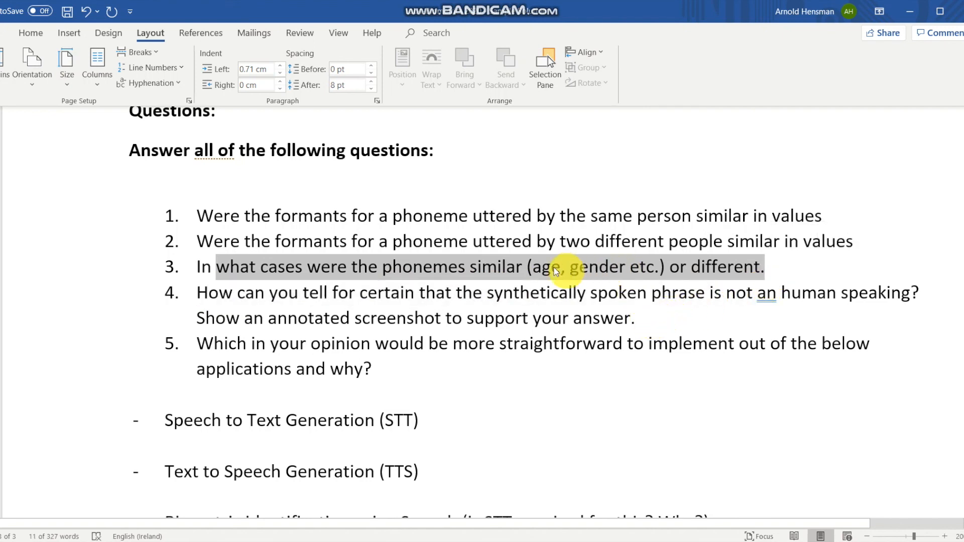
left_click(445, 267)
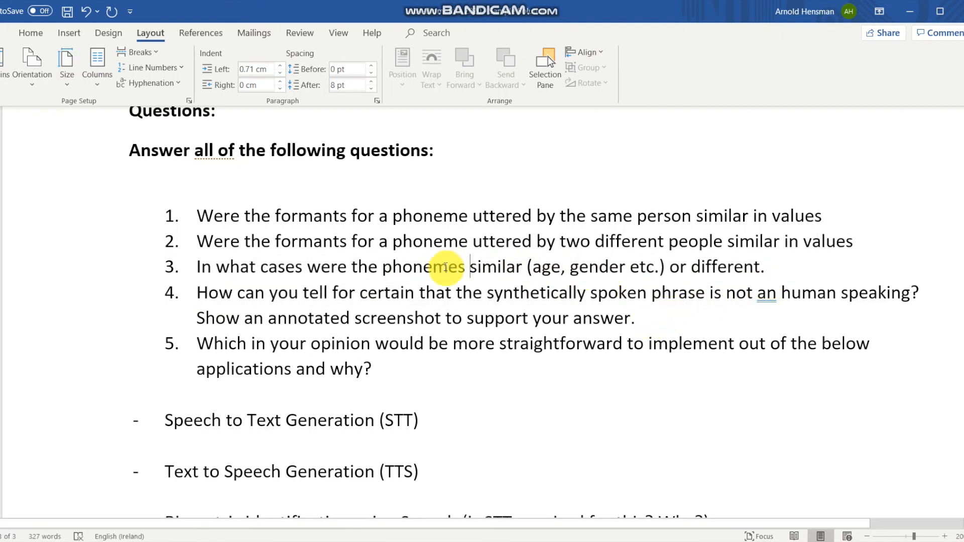
Compare the spectra of Subjects A to D in the Results table, and highlight question 4 in the Questions list
scroll(445, 267, "up", 20)
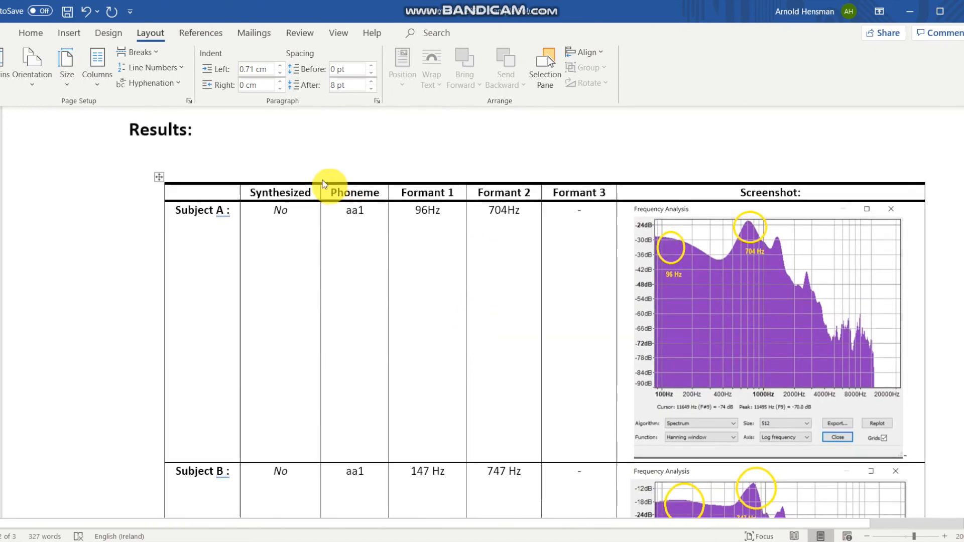
scroll(266, 312, "down", 5)
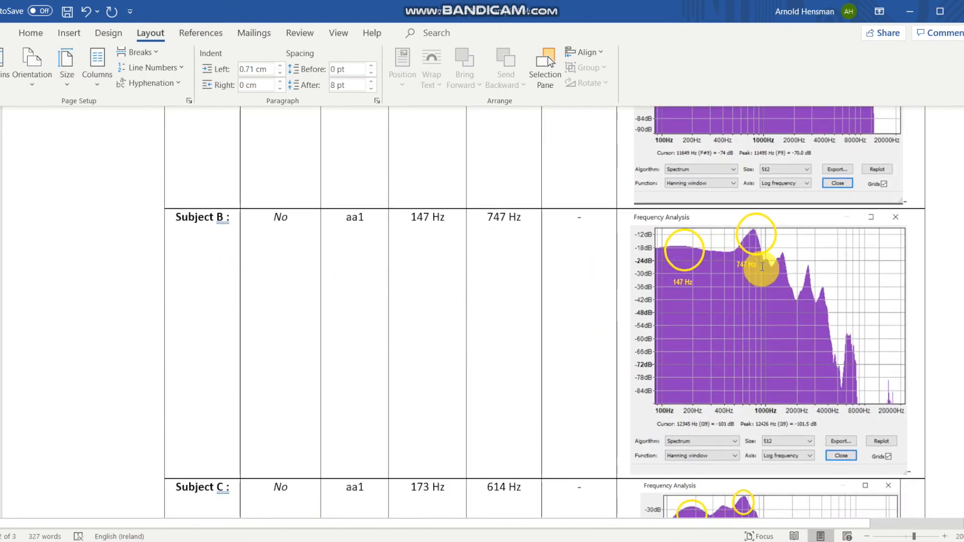
scroll(527, 361, "down", 5)
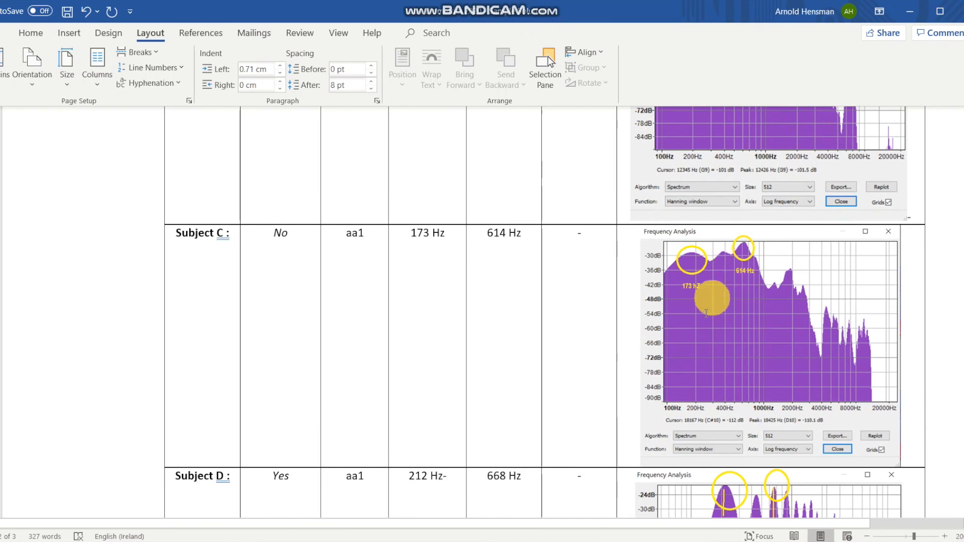
scroll(693, 348, "down", 5)
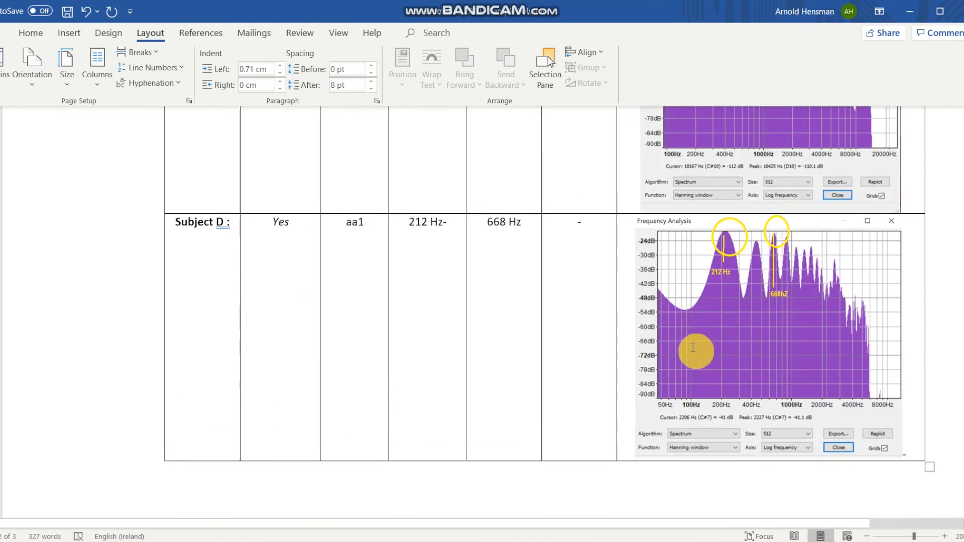
scroll(701, 280, "up", 4)
scroll(598, 366, "down", 15)
scroll(597, 361, "down", 15)
scroll(596, 361, "up", 7)
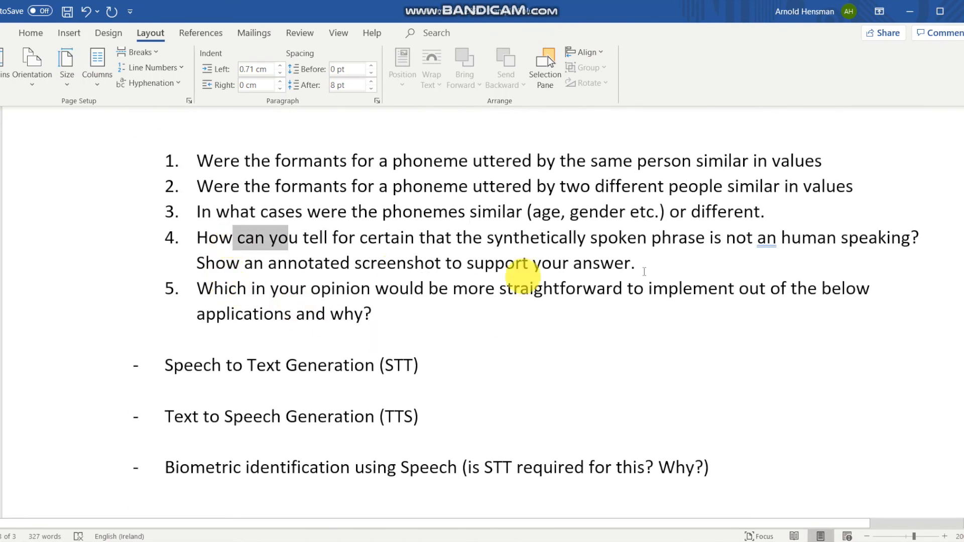
triple_click(397, 263)
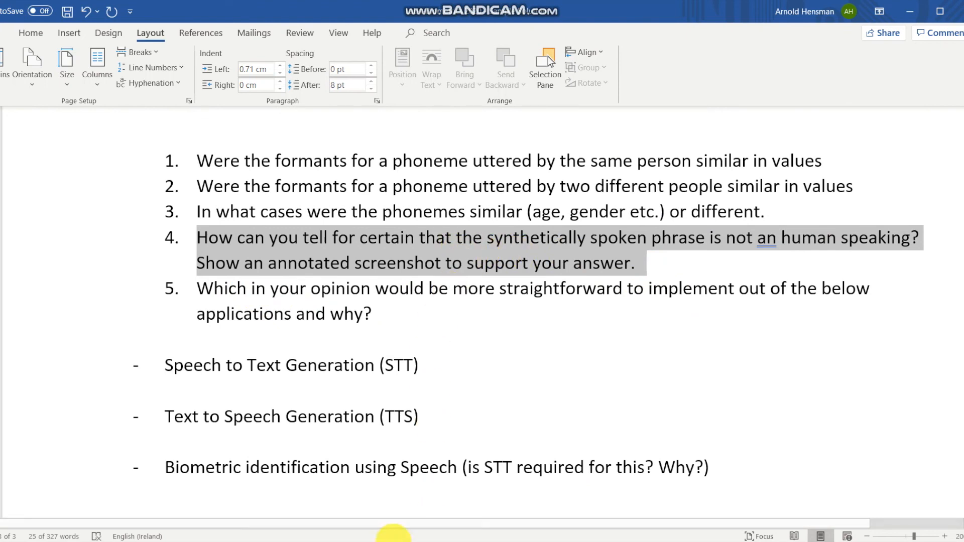
Switch to the Mia-Uk synthesized project in Audacity, close its frequency analysis, and display the track as a spectrogram
mouse_move(405, 541)
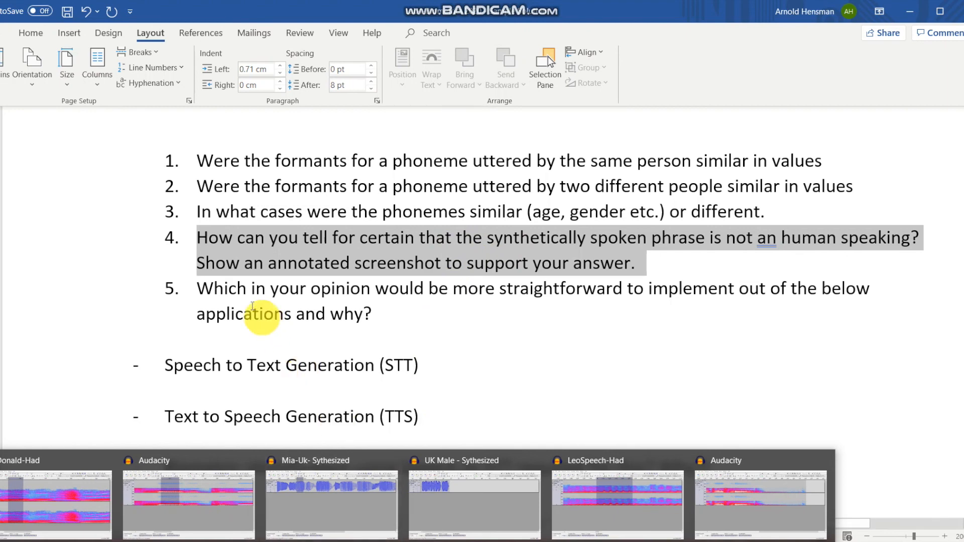
left_click(404, 541)
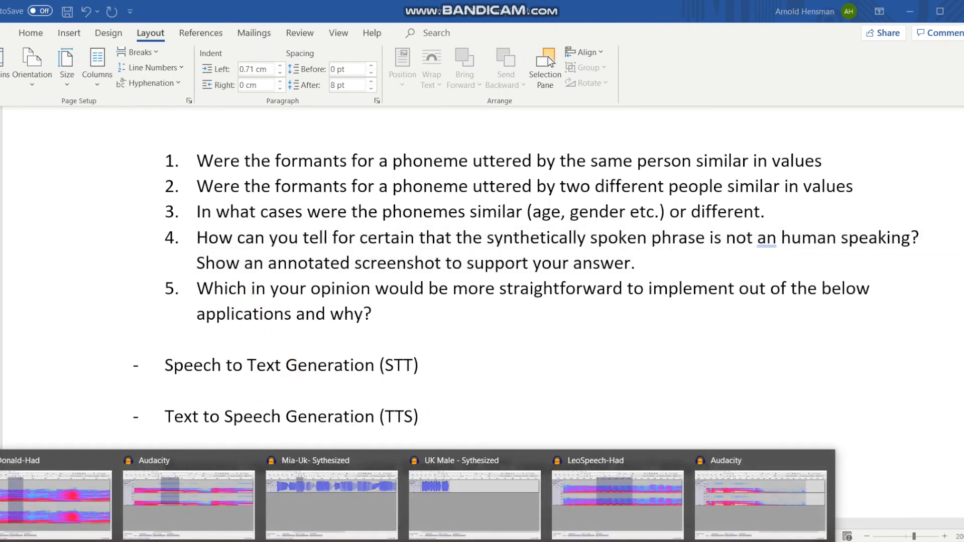
left_click(322, 513)
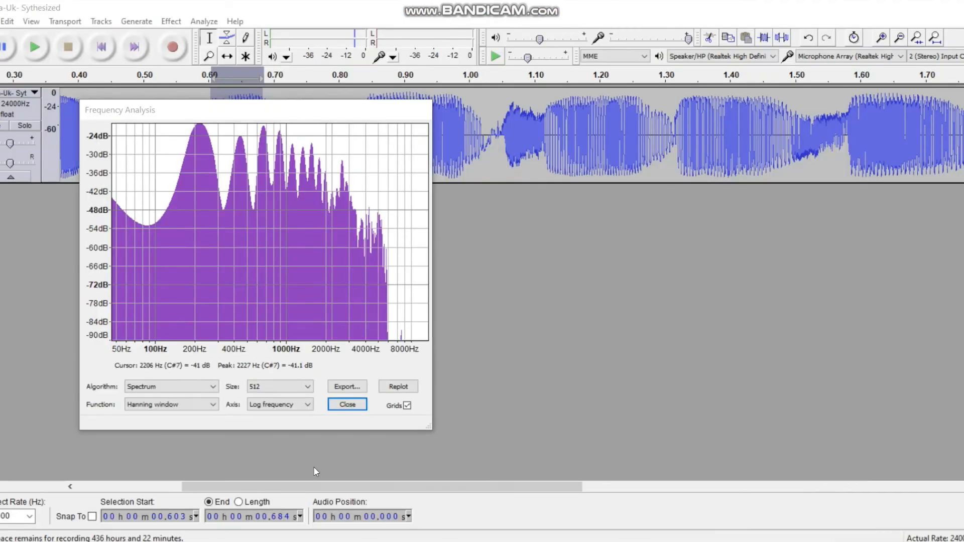
left_click(416, 110)
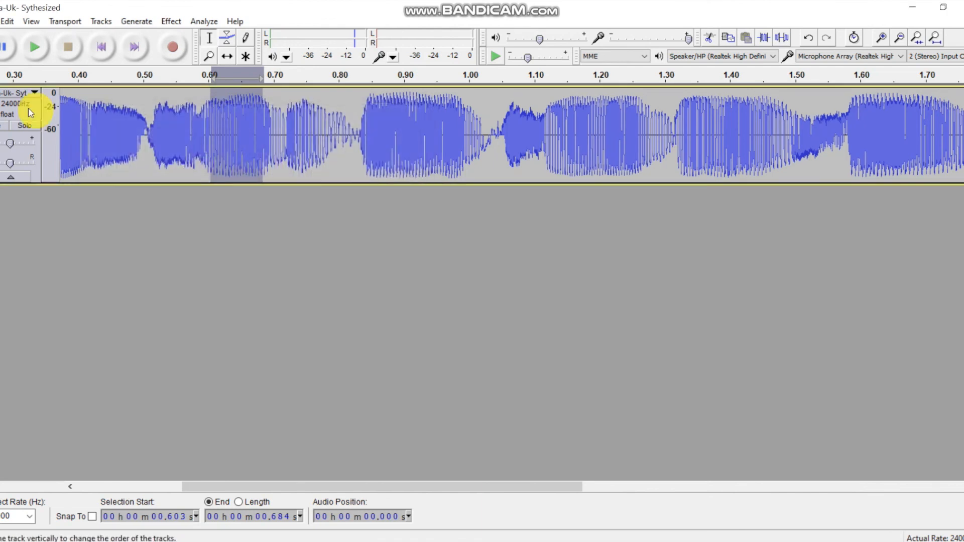
left_click(36, 92)
left_click(26, 188)
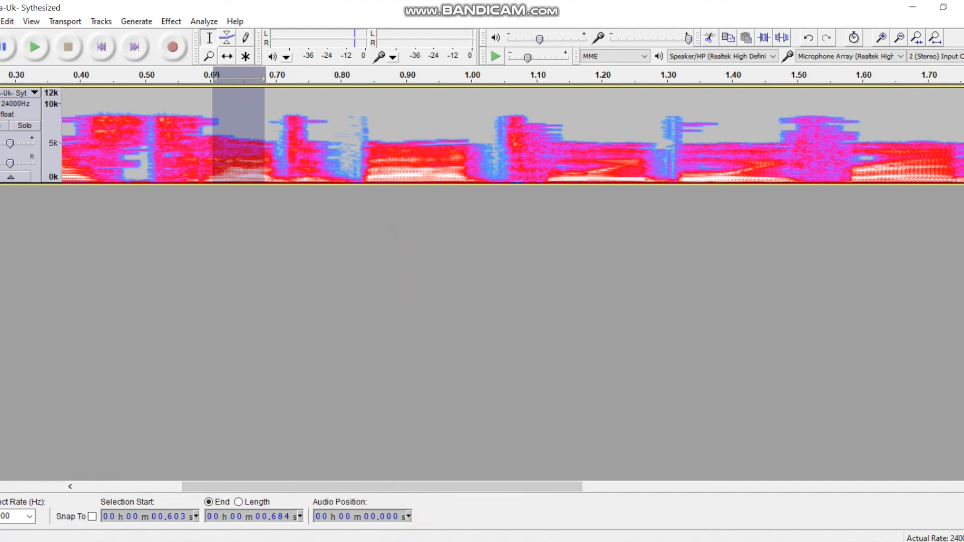
Switch back to the Word report and highlight question 4 and its word "synthetically" to examine what the answer requires
key("alt+Tab")
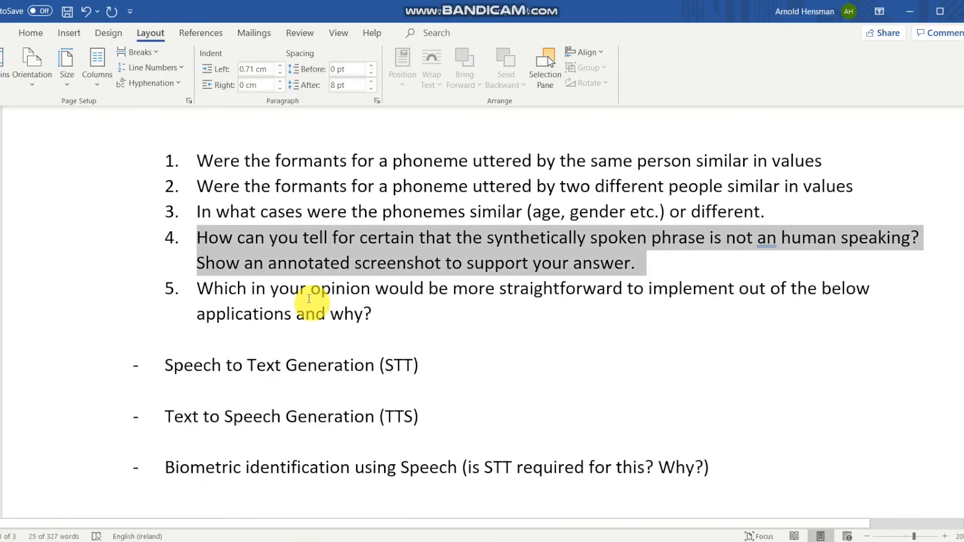
left_click(308, 296)
left_click_drag(197, 242, 675, 267)
left_click(568, 262)
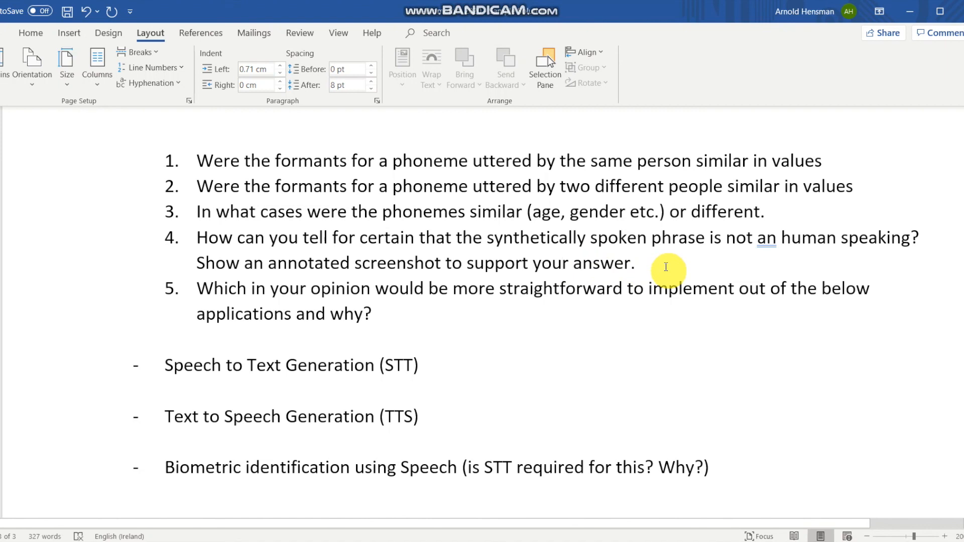
left_click_drag(663, 262, 215, 247)
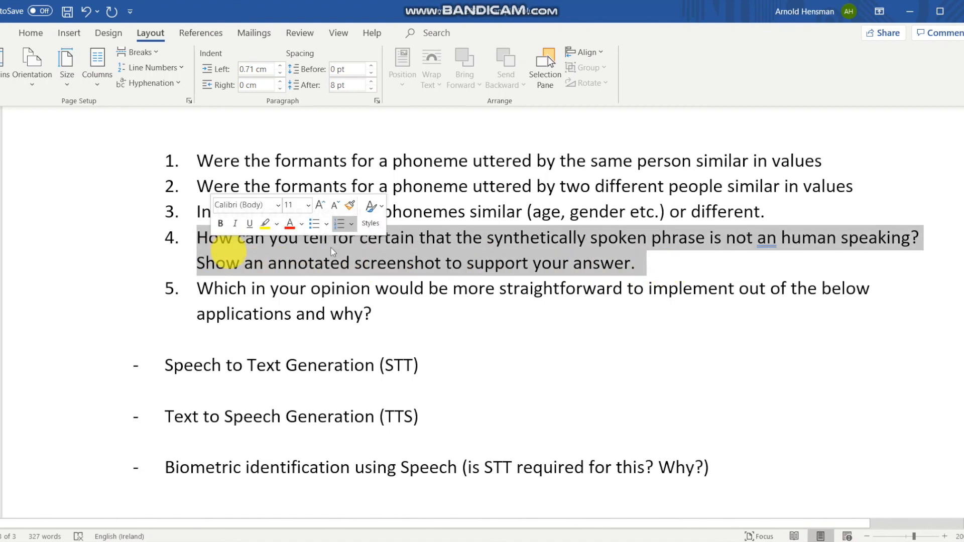
double_click(520, 231)
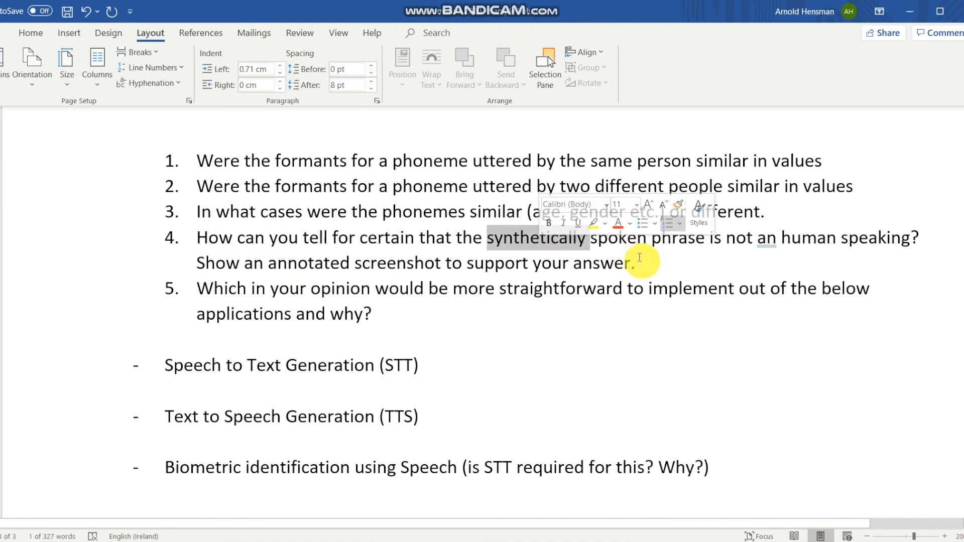
Highlight question 5 and its Speech to Text, Text to Speech and Biometric identification options to examine what must be compared
left_click_drag(196, 288, 831, 291)
left_click_drag(170, 365, 441, 370)
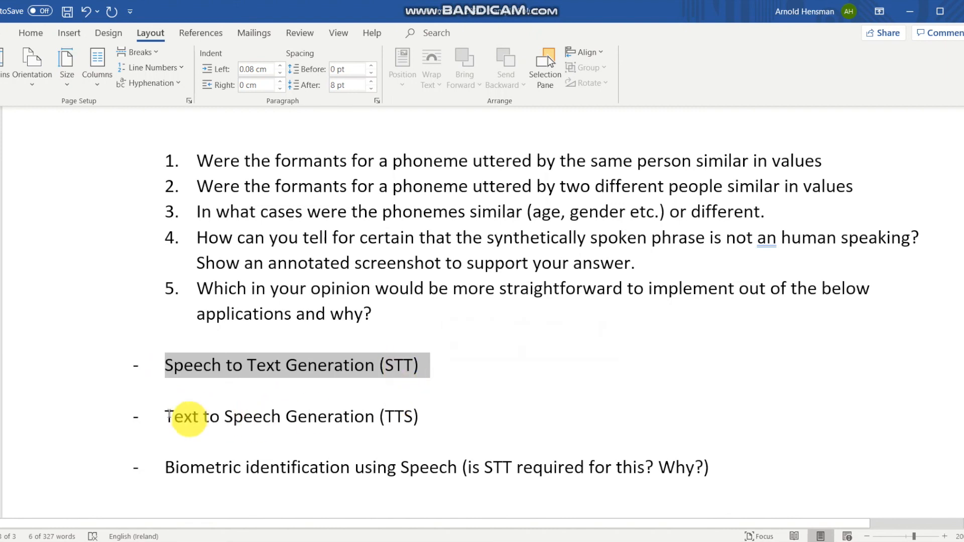
left_click(432, 431, "shift")
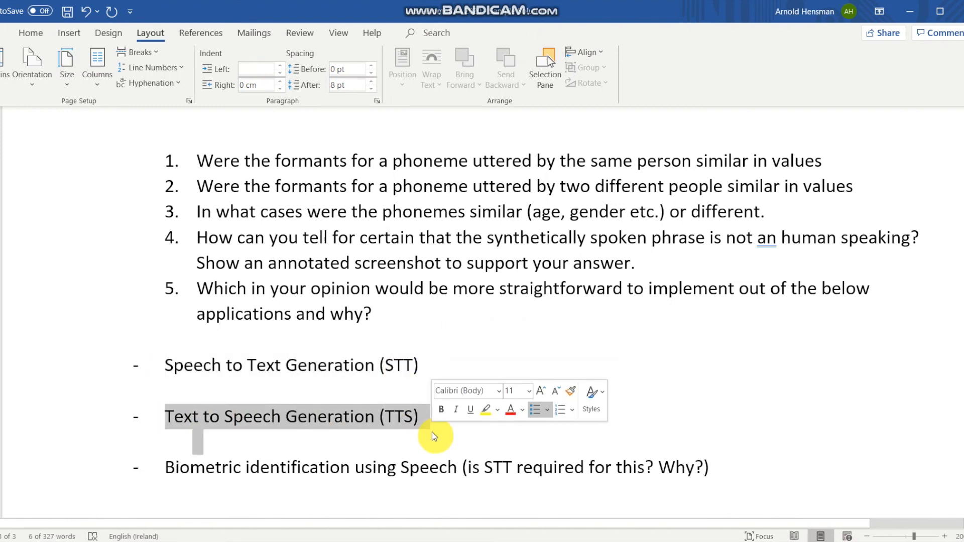
left_click_drag(233, 467, 686, 470)
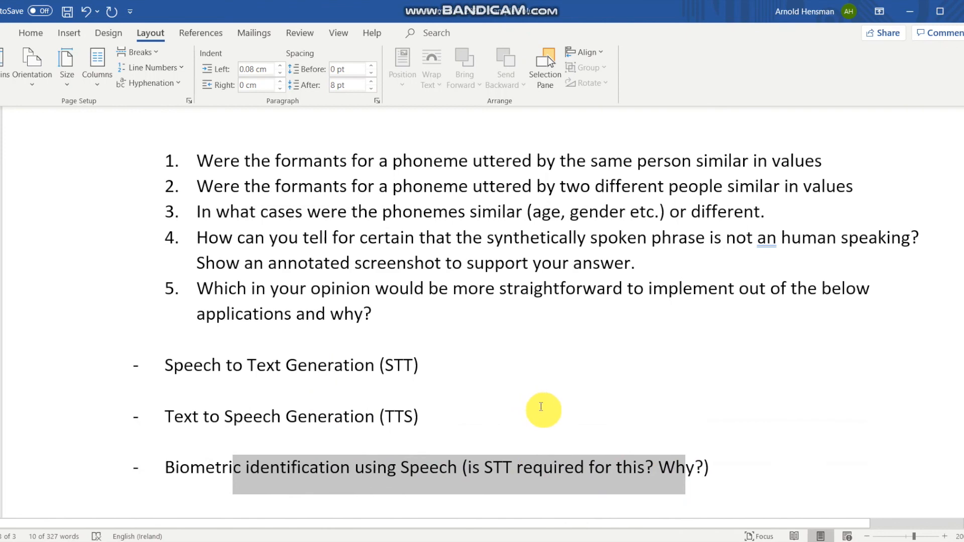
Read the Upload section's submission requirements, and look back over the report up to its title
scroll(541, 407, "down", 3)
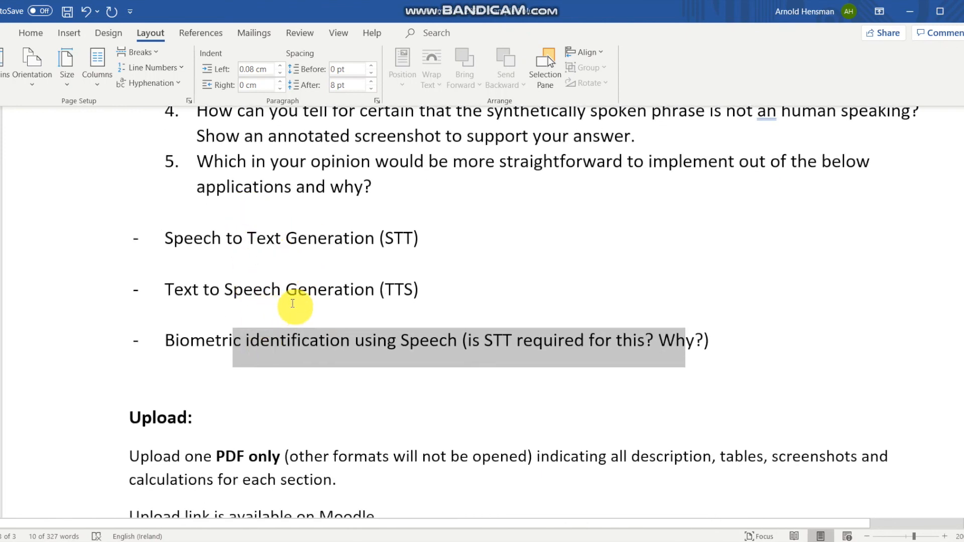
scroll(312, 344, "down", 5)
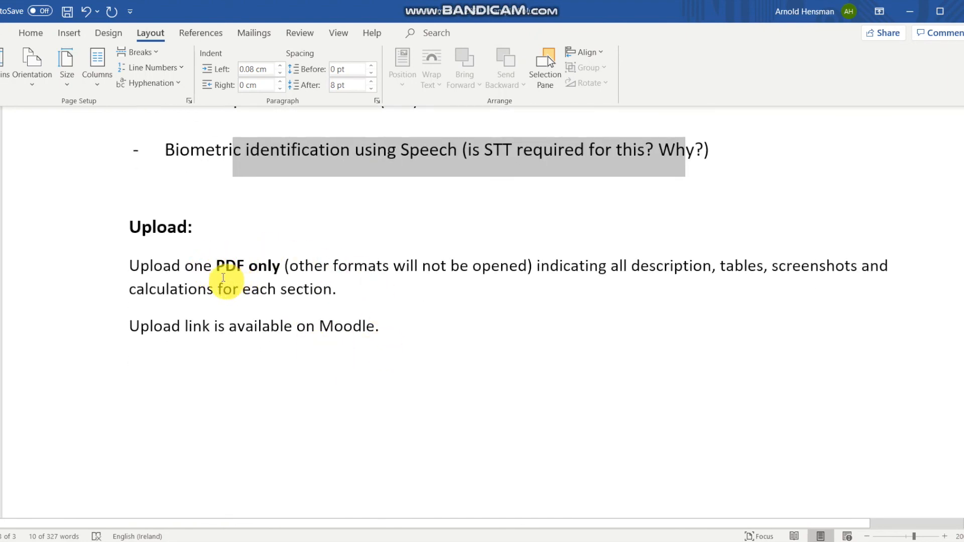
scroll(516, 331, "down", 15)
scroll(479, 330, "up", 15)
scroll(477, 329, "down", 8)
scroll(479, 330, "down", 10)
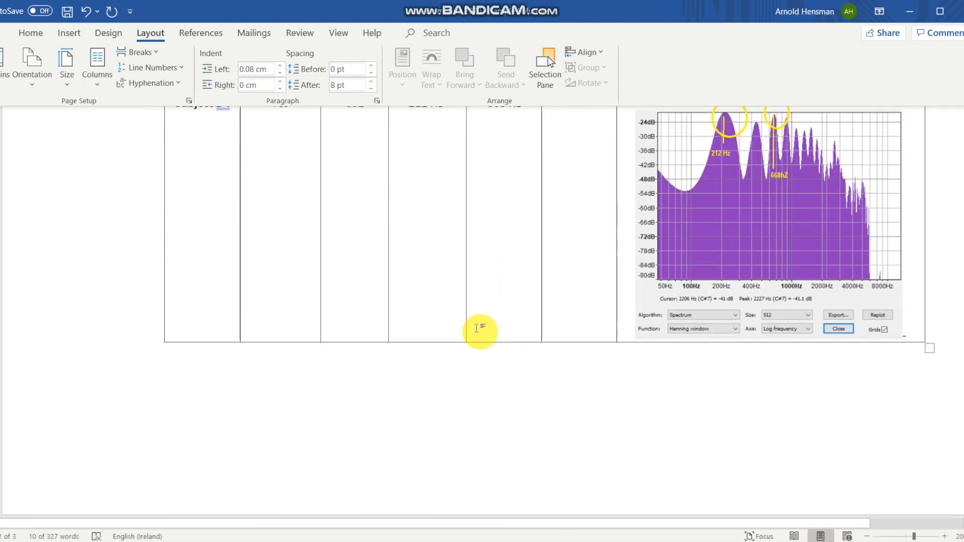
scroll(477, 328, "up", 8)
scroll(479, 329, "up", 15)
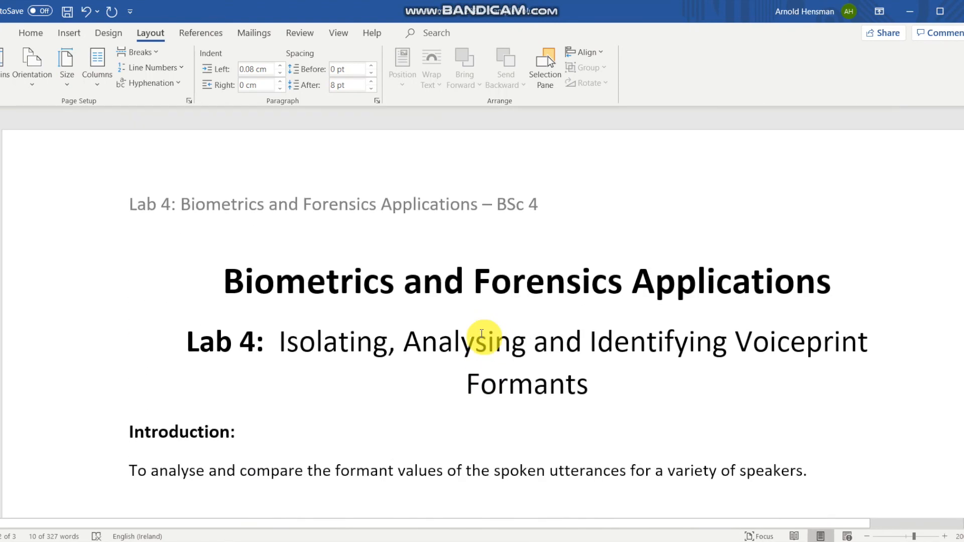
Highlight the "Lab 4:" label and the word "Biometrics" in the report's title to point out which lab it is
left_click_drag(185, 341, 279, 344)
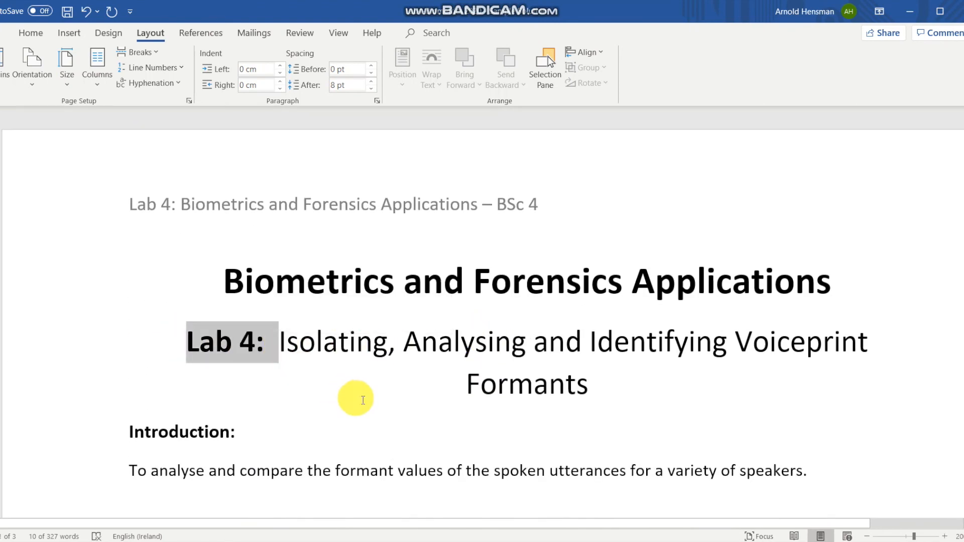
left_click(375, 404)
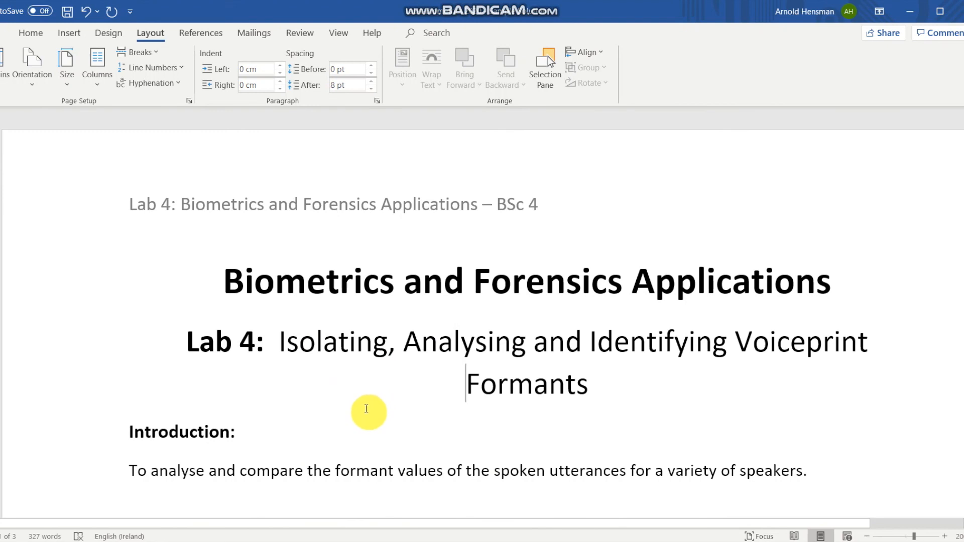
double_click(308, 277)
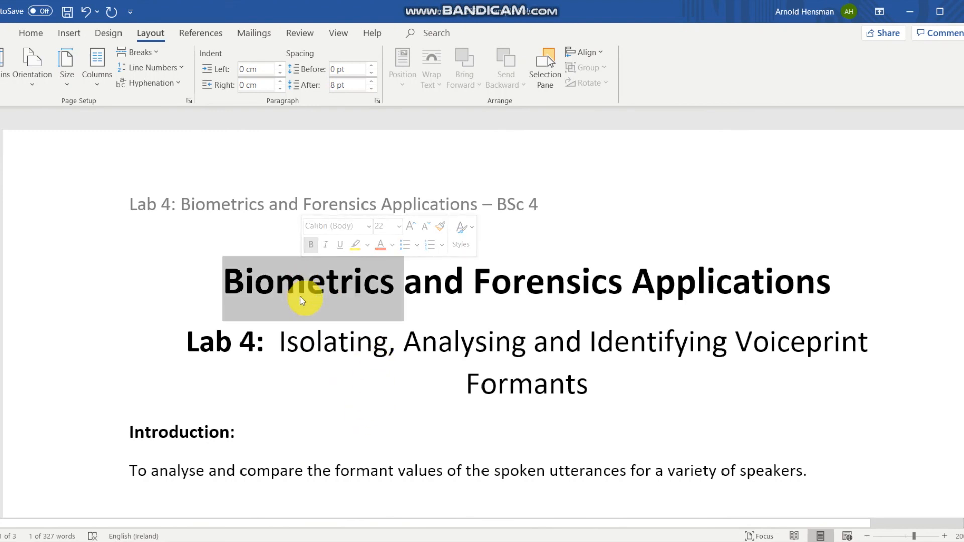